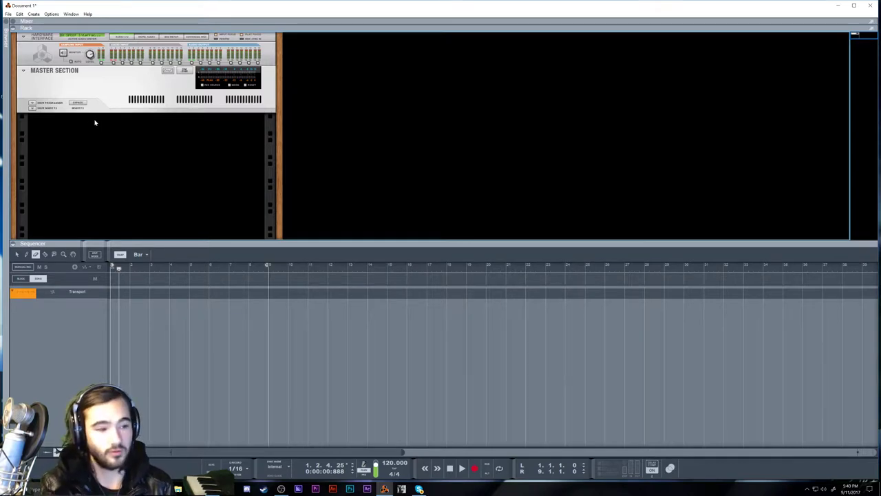
Look through the main mixer, rack and sequencer views, finishing on the rack.
{"action": "key", "text": "F5"}
{"action": "key", "text": "F6"}
{"action": "key", "text": "F7"}
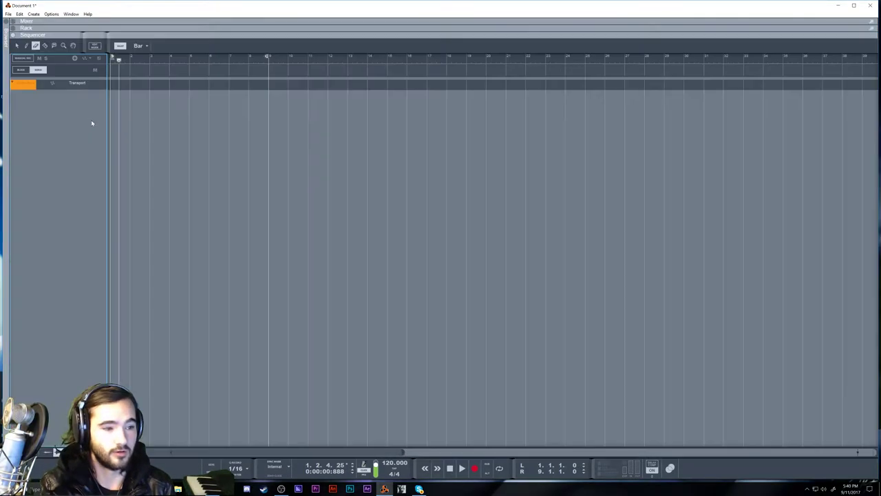
{"action": "key", "text": "F6"}
{"action": "key", "text": "F5"}
{"action": "key", "text": "F6"}
{"action": "key", "text": "F7"}
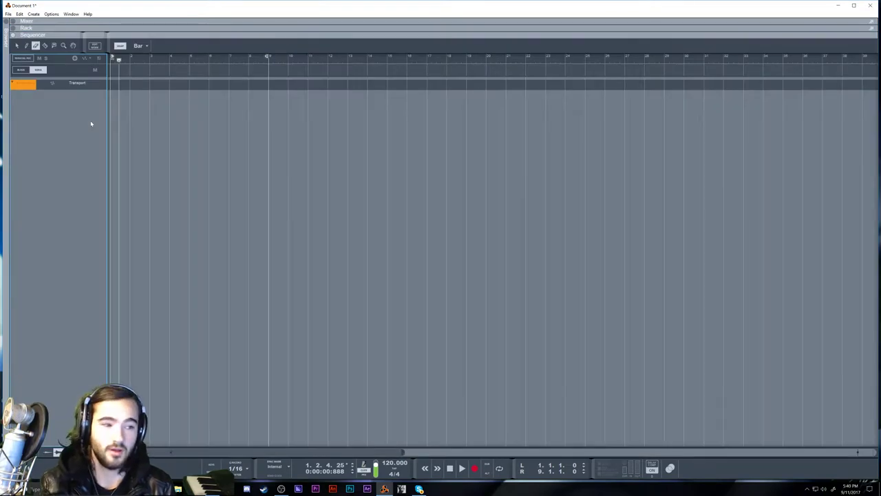
{"action": "key", "text": "F5"}
{"action": "key", "text": "F6"}
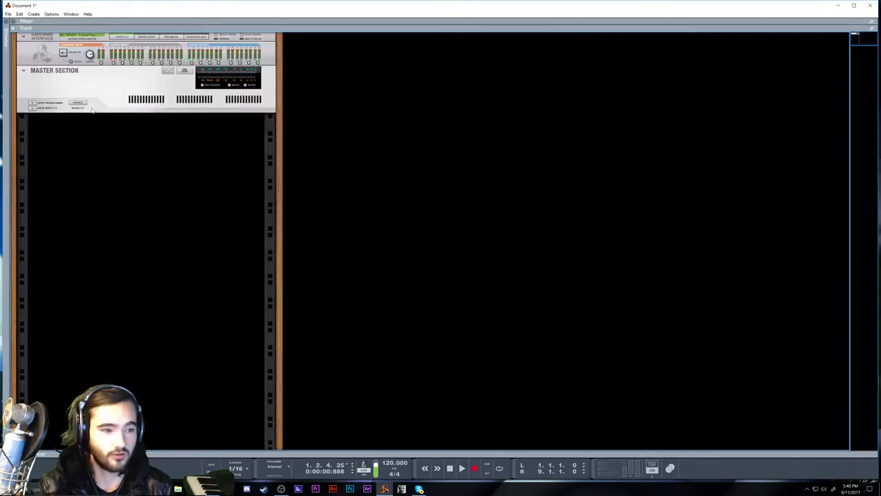
Save the song as "Test Song" in the Second Album folder.
{"action": "left_click", "coordinate": [8, 14]}
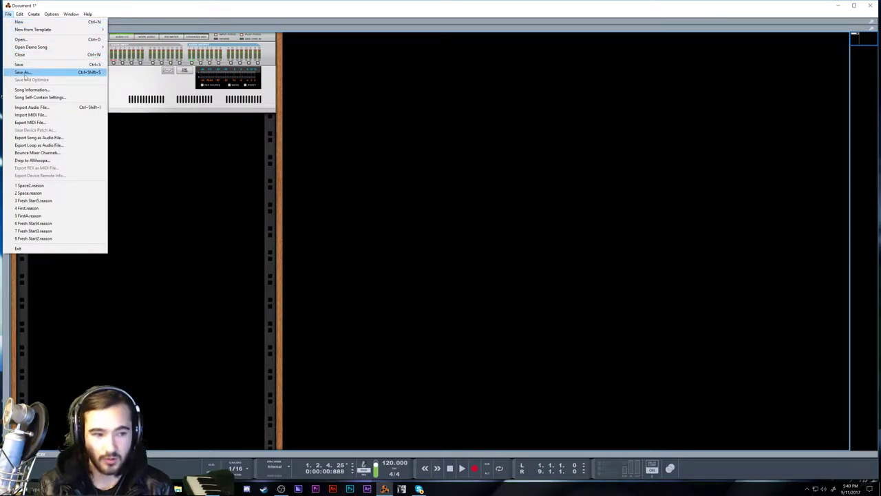
{"action": "left_click", "coordinate": [25, 73]}
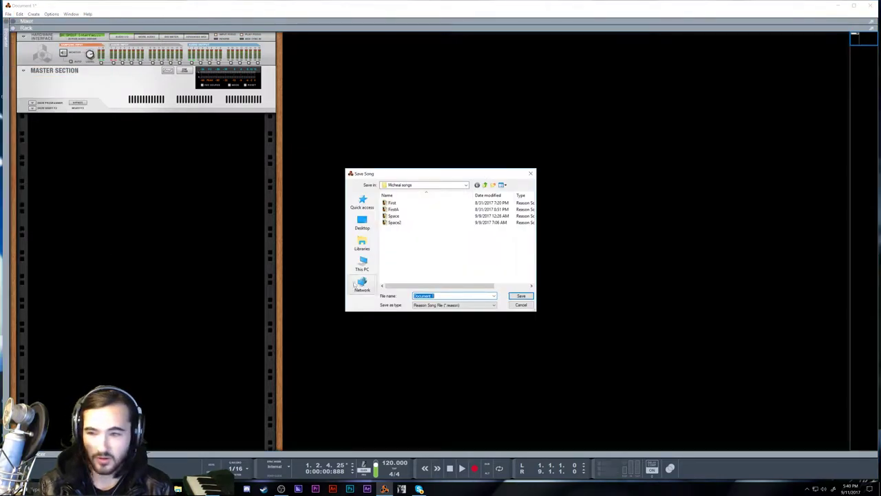
{"action": "left_click", "coordinate": [485, 185]}
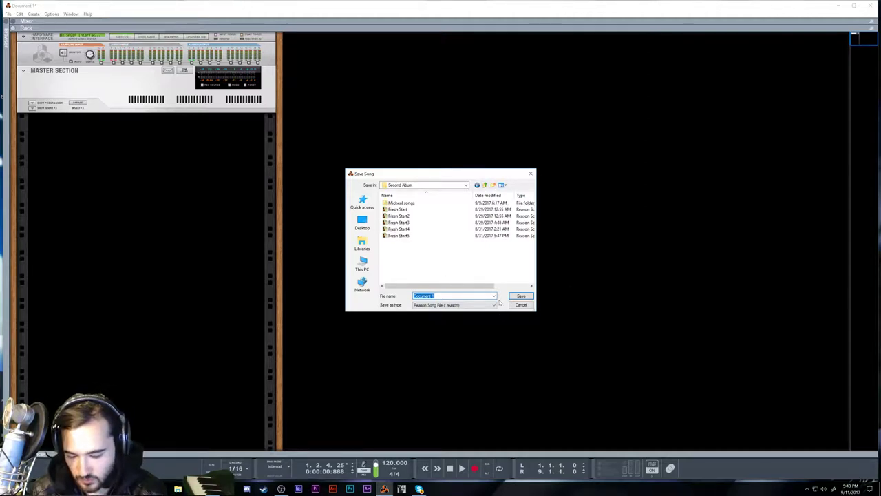
{"action": "type", "text": "F"}
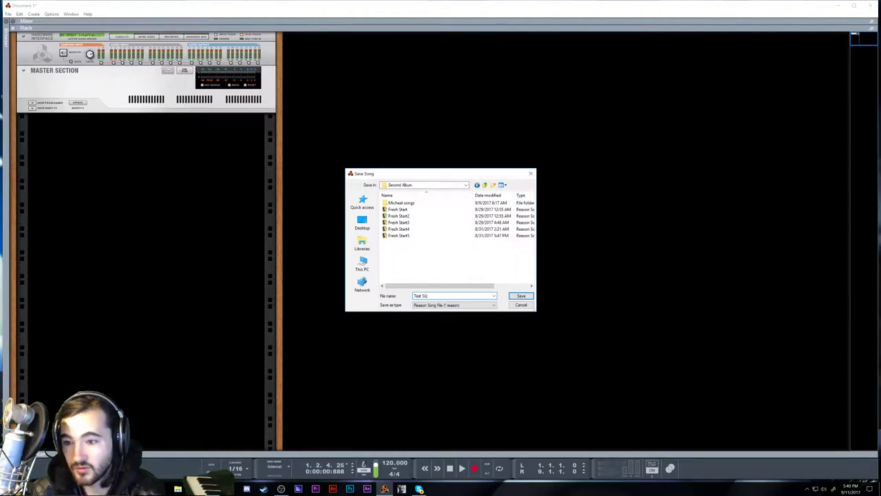
{"action": "left_click", "coordinate": [521, 296]}
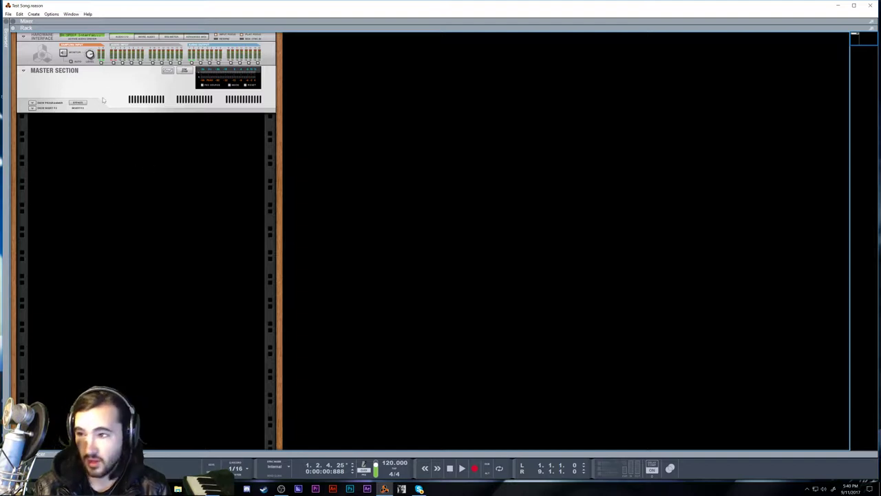
{"action": "right_click", "coordinate": [123, 141]}
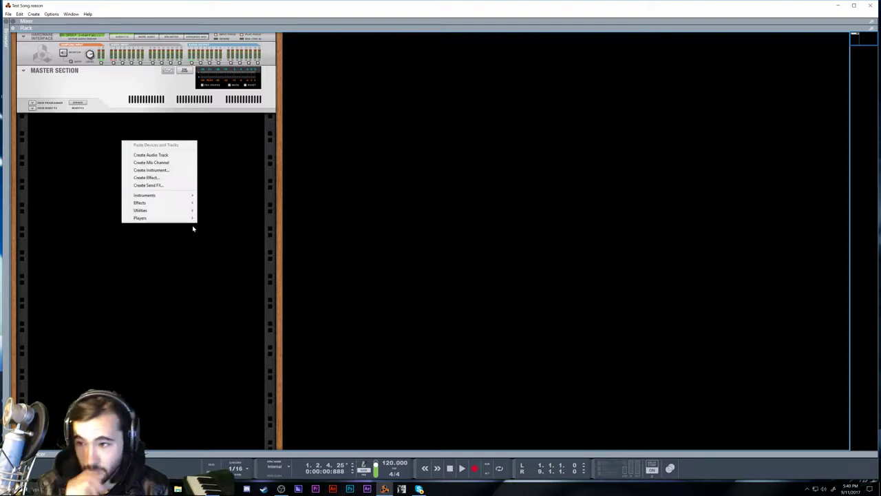
{"action": "mouse_move", "coordinate": [187, 194]}
{"action": "key", "text": "Escape"}
{"action": "key", "text": "Escape"}
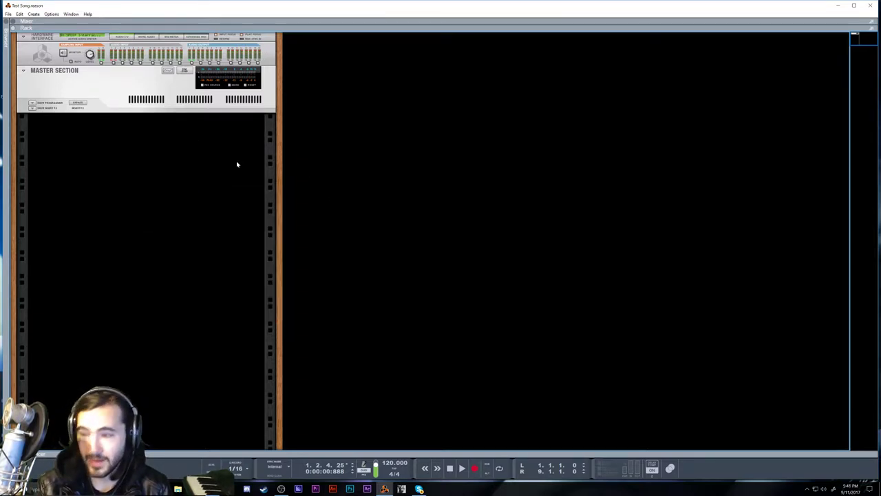
Compare the full-size sequencer, rack and mixer views of the saved song, returning to the rack.
{"action": "key", "text": "F7"}
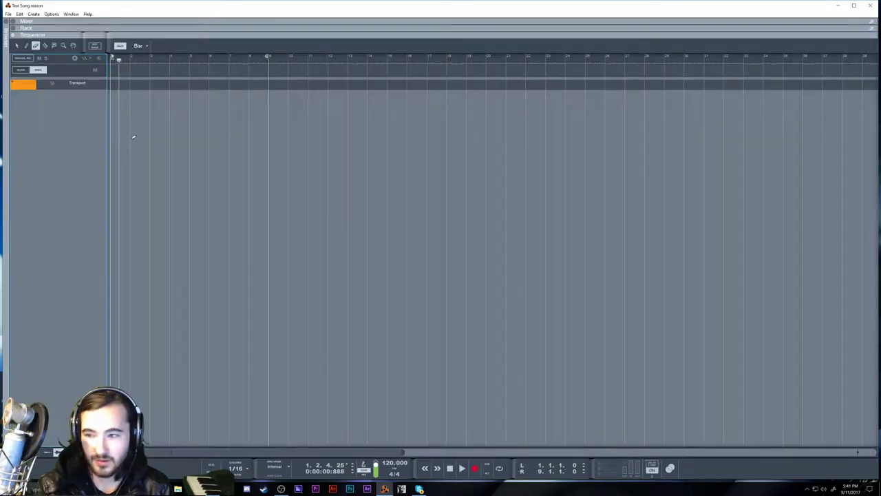
{"action": "key", "text": "F6"}
{"action": "key", "text": "F5"}
{"action": "key", "text": "F6"}
{"action": "key", "text": "F7"}
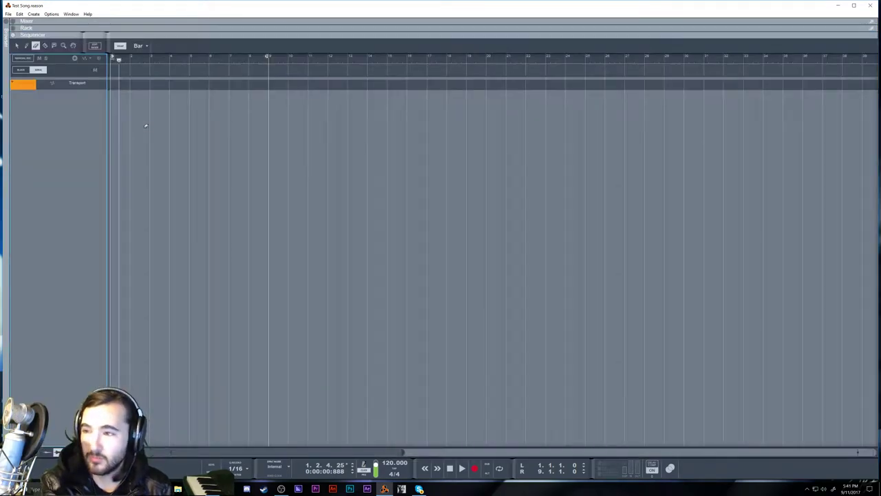
{"action": "key", "text": "F6"}
{"action": "key", "text": "F7"}
{"action": "key", "text": "F5"}
{"action": "key", "text": "F6"}
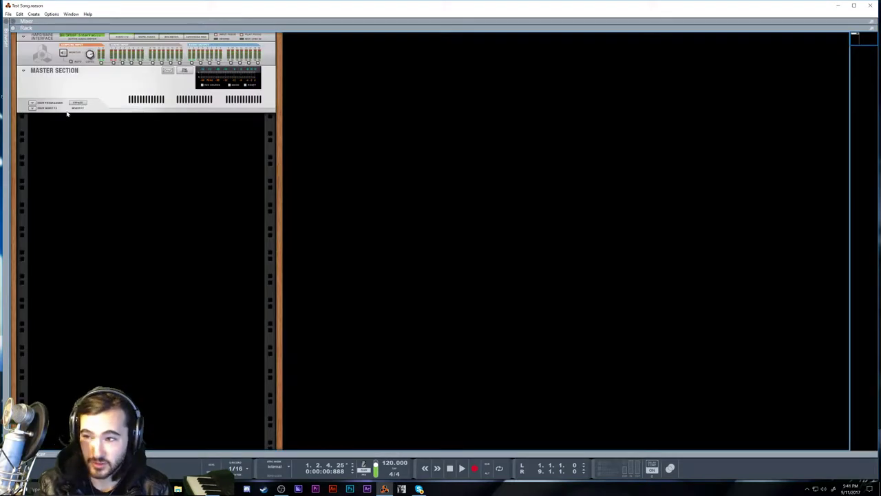
{"action": "right_click", "coordinate": [43, 128]}
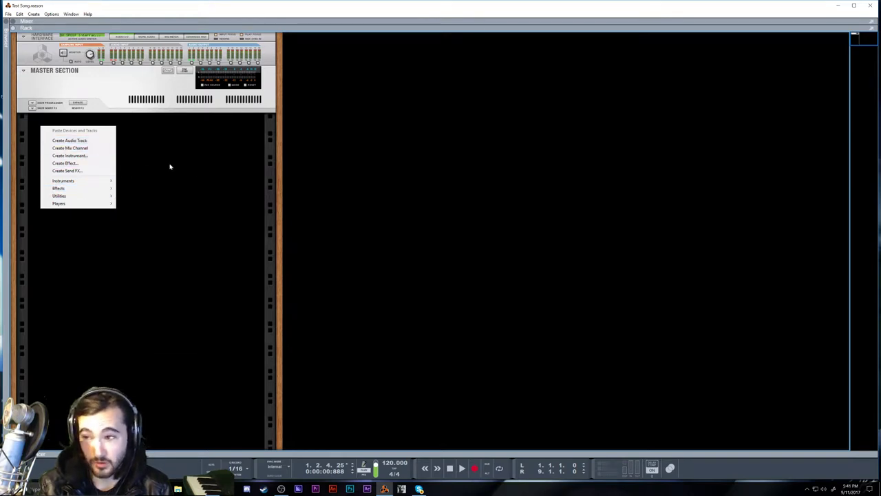
{"action": "left_click", "coordinate": [196, 173]}
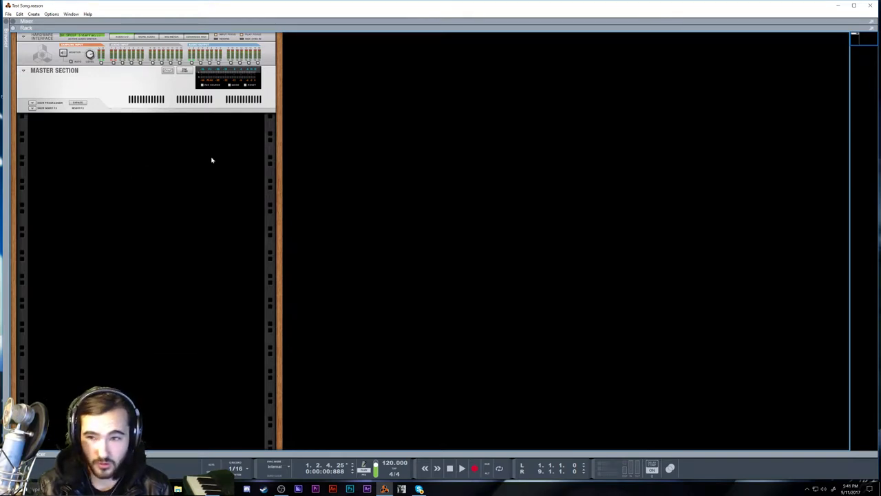
{"action": "right_click", "coordinate": [140, 150]}
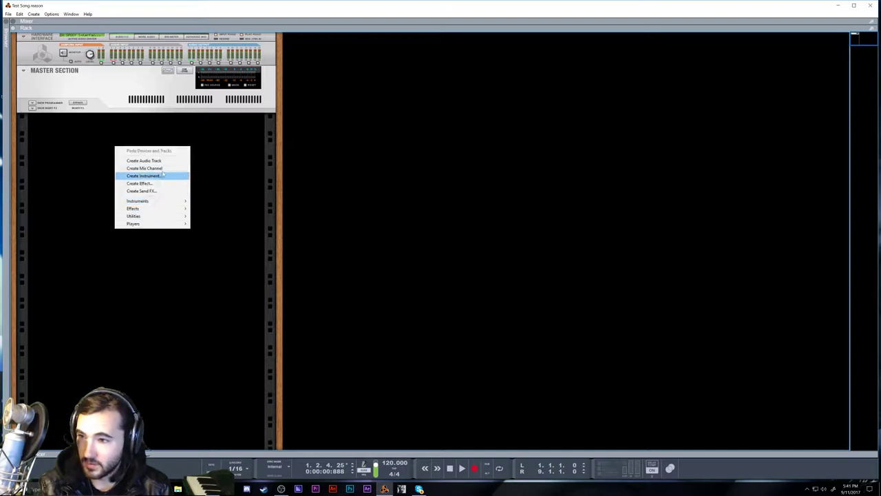
{"action": "mouse_move", "coordinate": [162, 202]}
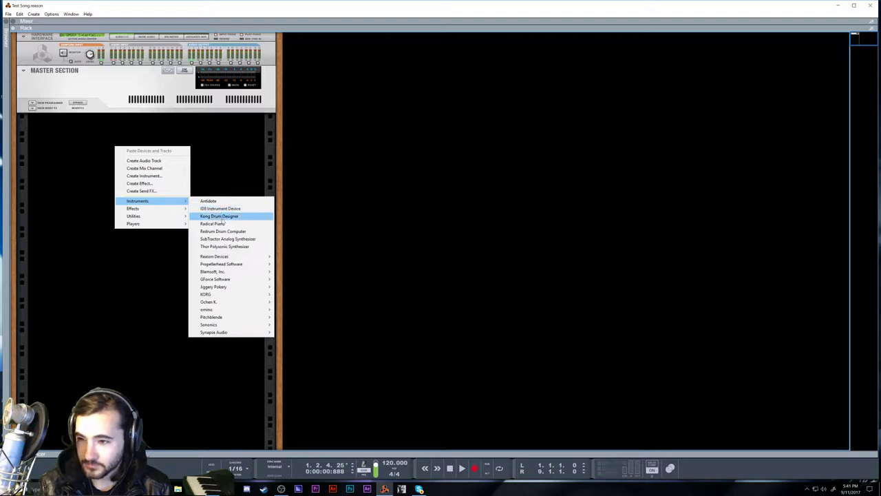
{"action": "left_click", "coordinate": [213, 163]}
{"action": "right_click", "coordinate": [213, 163]}
{"action": "left_click", "coordinate": [210, 252]}
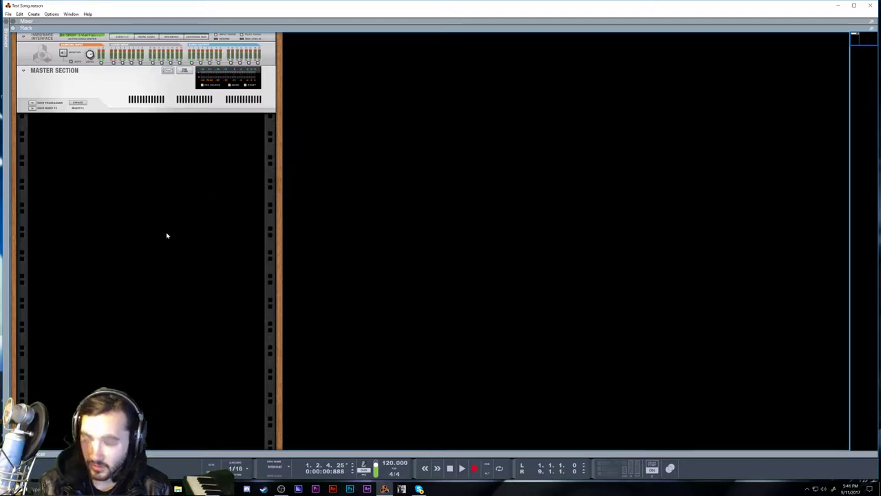
Cycle through the sequencer, mixer and rack views and check which window commands show each of them.
{"action": "key", "text": "F7"}
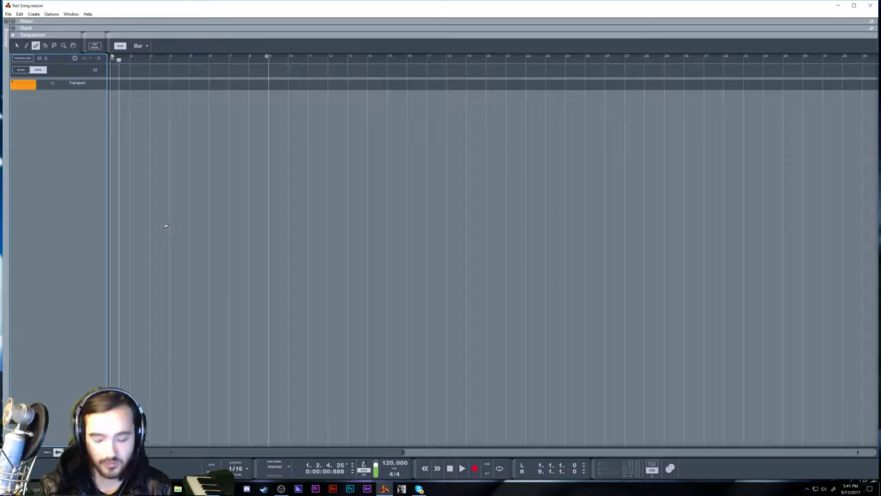
{"action": "key", "text": "F5"}
{"action": "key", "text": "F6"}
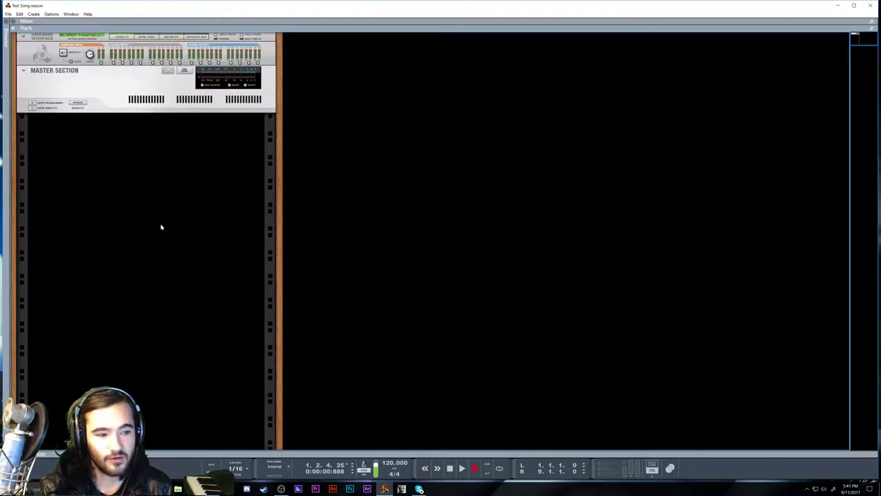
{"action": "key", "text": "F7"}
{"action": "key", "text": "F6"}
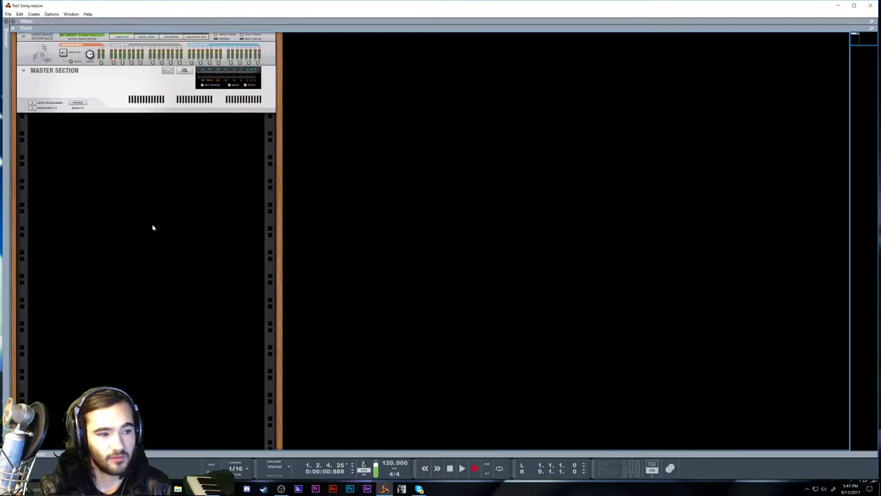
{"action": "key", "text": "F7"}
{"action": "key", "text": "F5"}
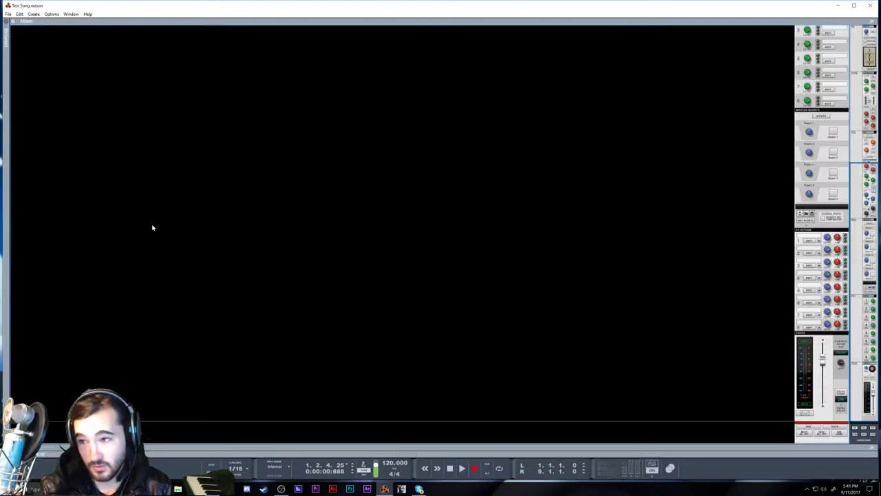
{"action": "left_click", "coordinate": [70, 14]}
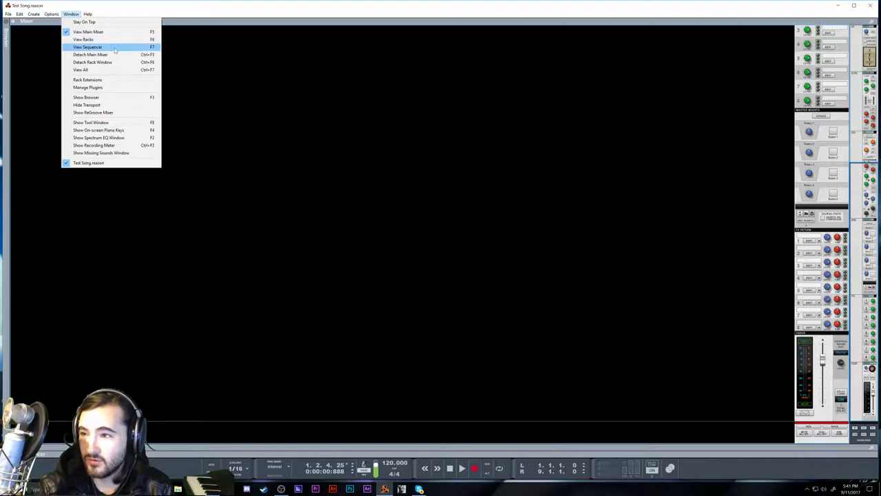
{"action": "left_click", "coordinate": [439, 161]}
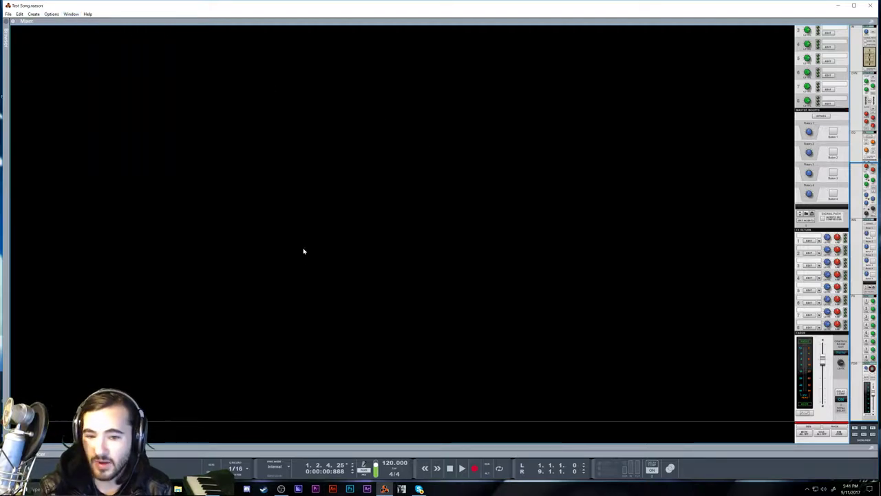
Show the rack and create a Combinator below the Master Section.
{"action": "key", "text": "F6"}
{"action": "right_click", "coordinate": [74, 133]}
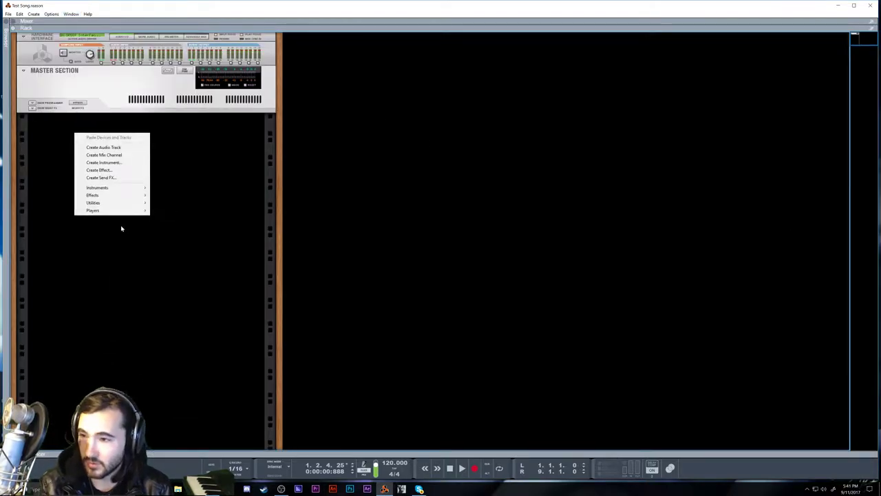
{"action": "mouse_move", "coordinate": [127, 189]}
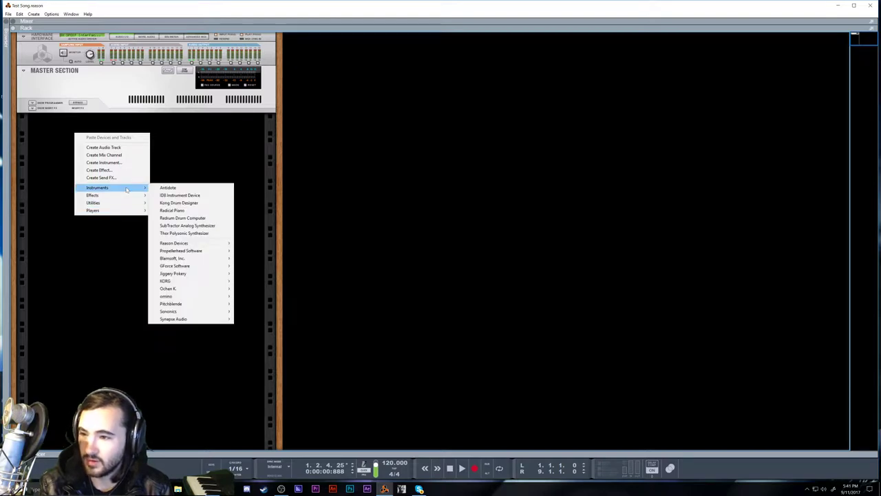
{"action": "mouse_move", "coordinate": [131, 205]}
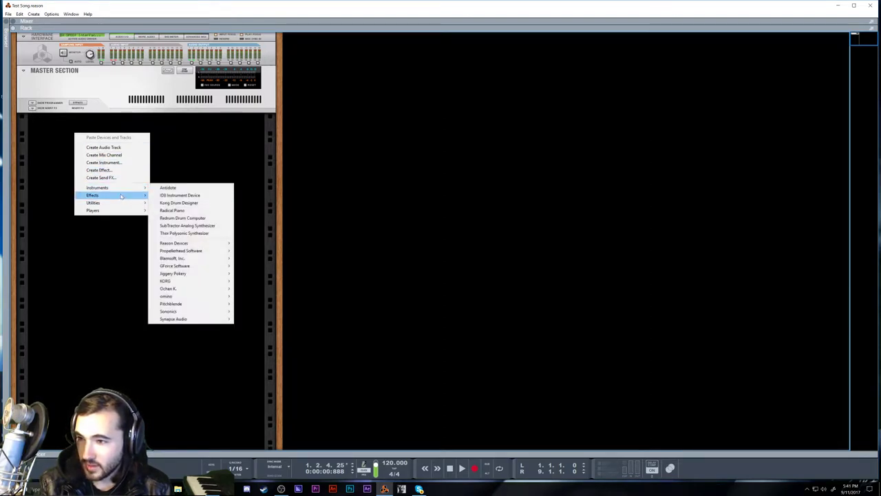
{"action": "left_click", "coordinate": [186, 209]}
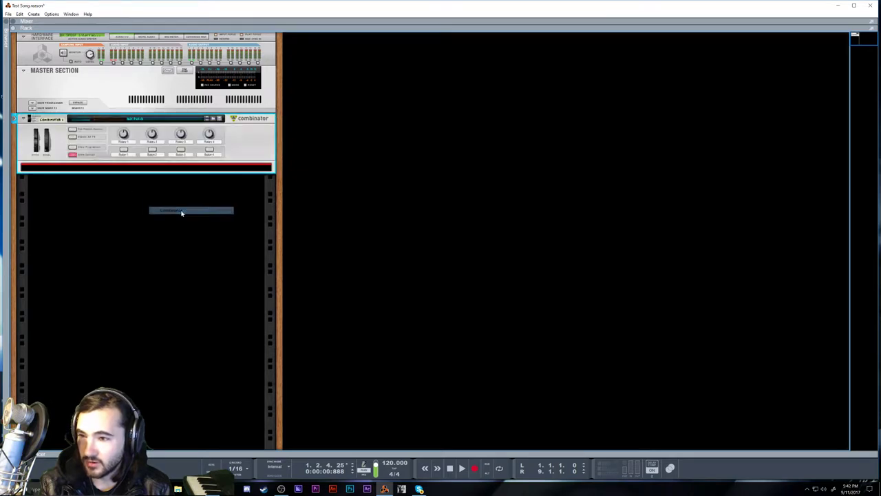
Inspect the Combinator's rear connections on the back of the rack, then return to the front.
{"action": "right_click", "coordinate": [57, 169]}
{"action": "left_click", "coordinate": [38, 168]}
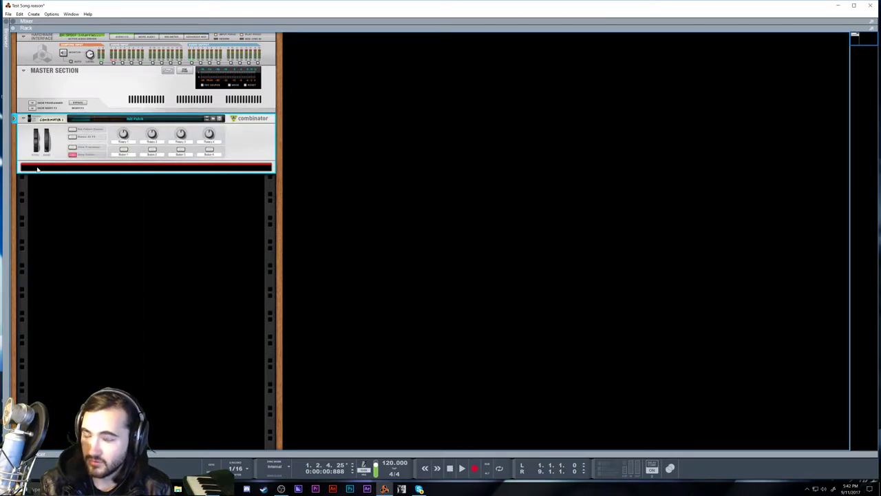
{"action": "key", "text": "Tab"}
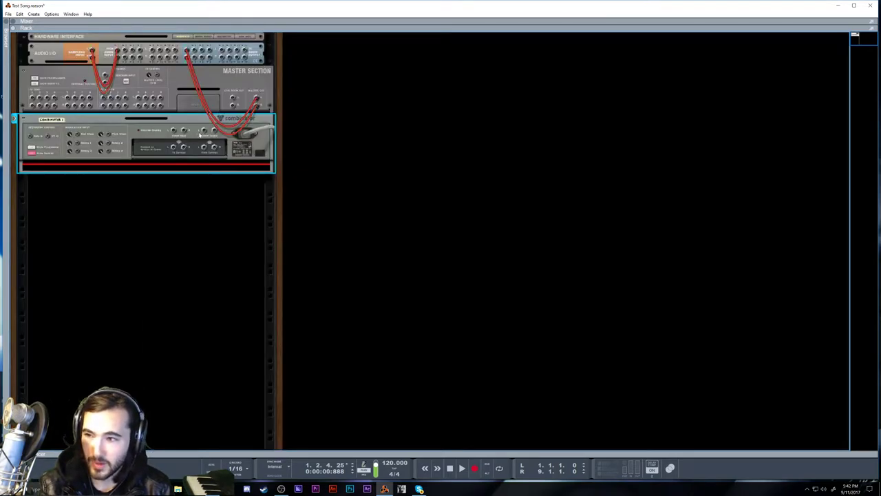
{"action": "key", "text": "Tab"}
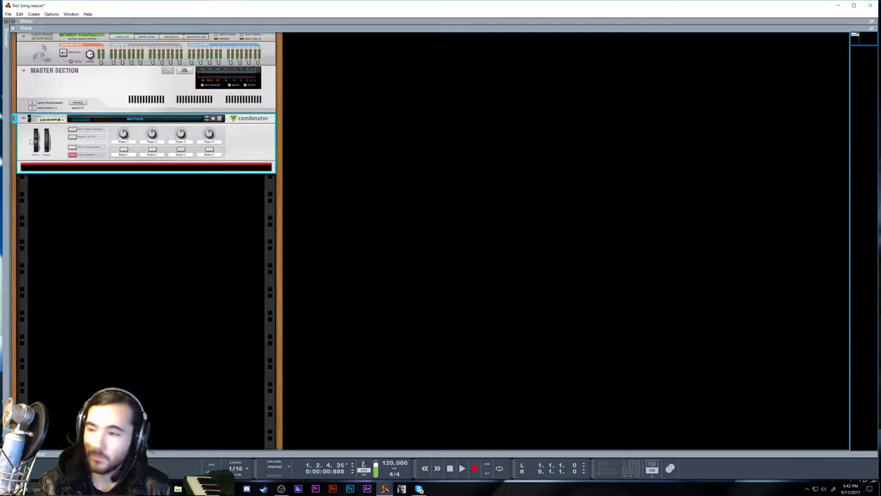
Add a Thor Polysonic Synthesizer inside the Combinator.
{"action": "right_click", "coordinate": [85, 168]}
{"action": "mouse_move", "coordinate": [133, 245]}
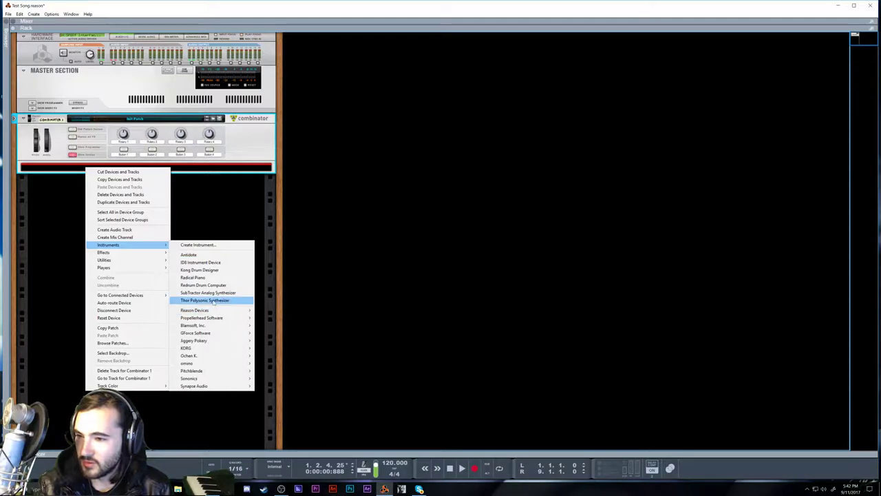
{"action": "left_click", "coordinate": [227, 300]}
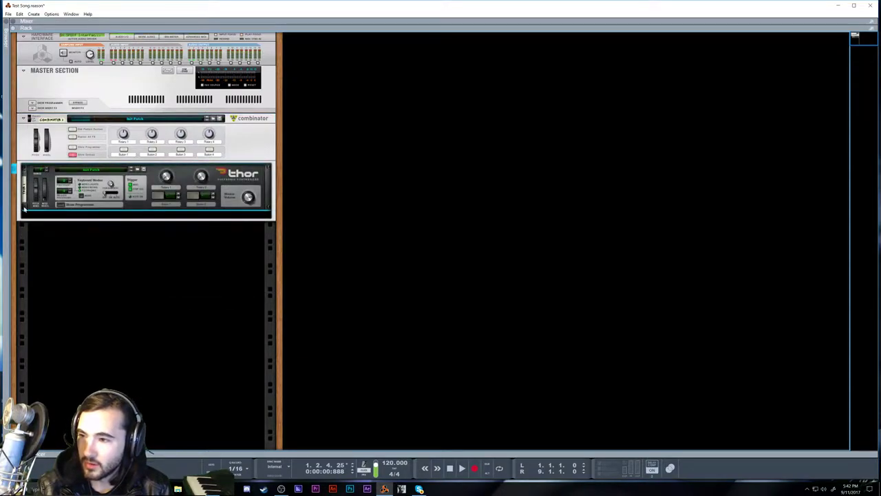
On the back of the rack, cable Thor's mono/left audio output to the Combinator's left From Devices input.
{"action": "key", "text": "Tab"}
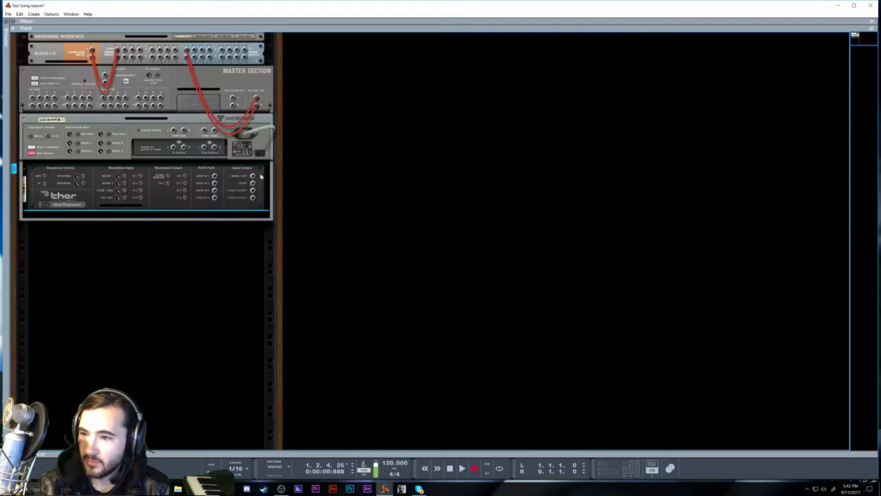
{"action": "left_click_drag", "start_coordinate": [253, 177], "coordinate": [204, 147]}
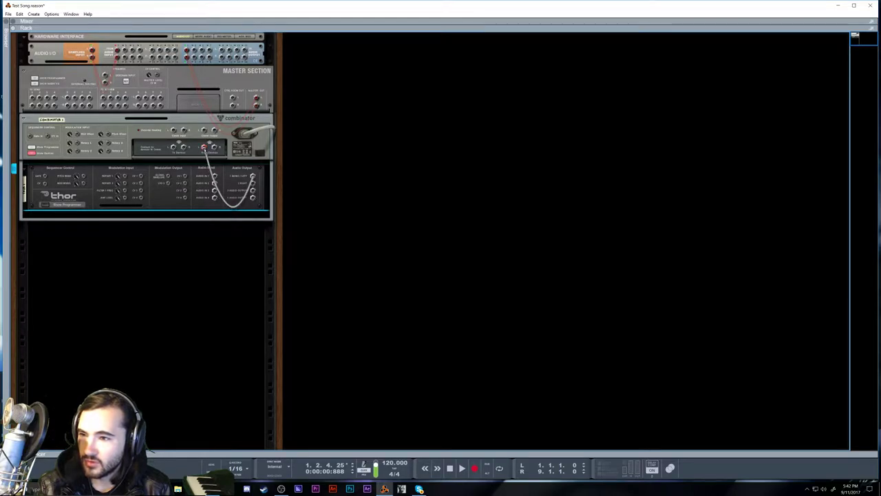
Complete the stereo cabling from Thor's audio outputs to the Combinator's From Devices inputs.
{"action": "mouse_move", "coordinate": [204, 147]}
{"action": "left_mouse_down"}
{"action": "mouse_move", "coordinate": [253, 154]}
{"action": "mouse_move", "coordinate": [202, 146]}
{"action": "mouse_move", "coordinate": [220, 150]}
{"action": "left_mouse_up"}
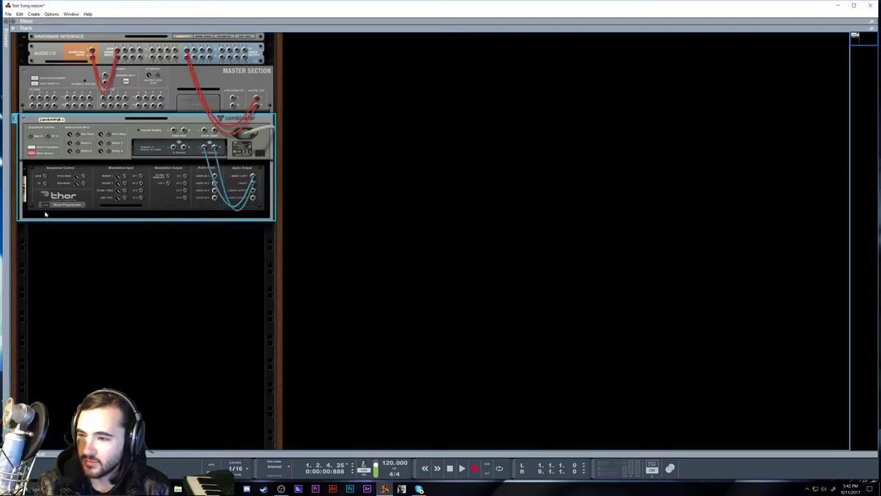
Create a Mix Channel above the Combinator and cable the Combinator's stereo output to the channel's input.
{"action": "right_click", "coordinate": [67, 283]}
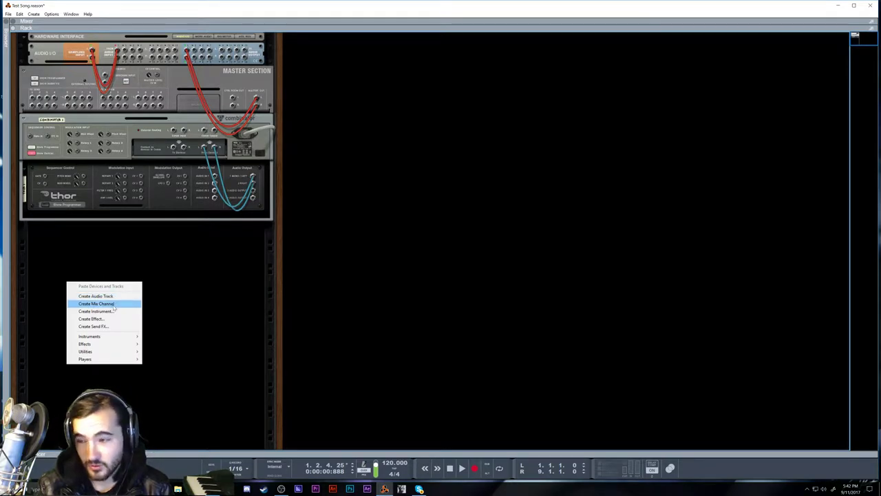
{"action": "left_click", "coordinate": [115, 306]}
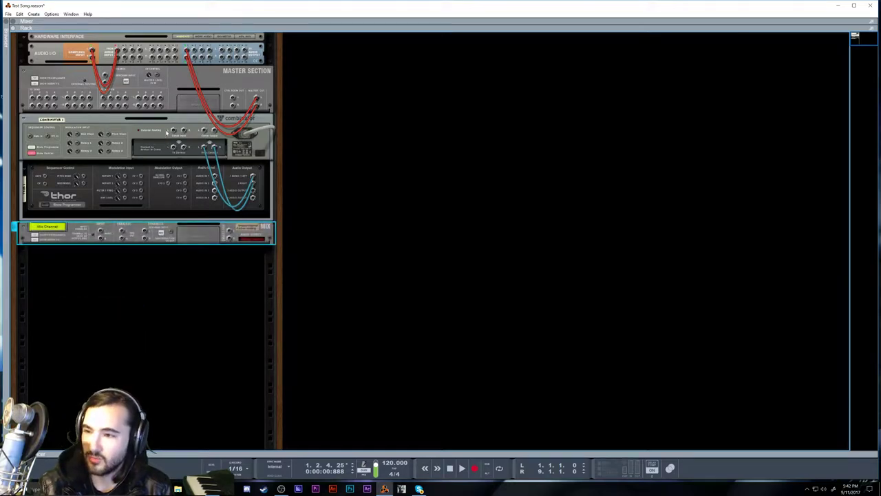
{"action": "left_click_drag", "start_coordinate": [148, 132], "coordinate": [149, 311]}
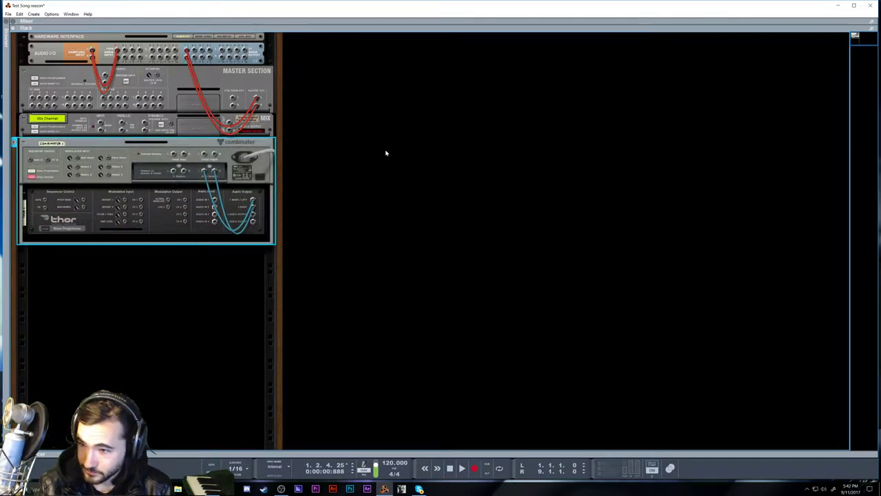
{"action": "left_click_drag", "start_coordinate": [205, 157], "coordinate": [101, 126]}
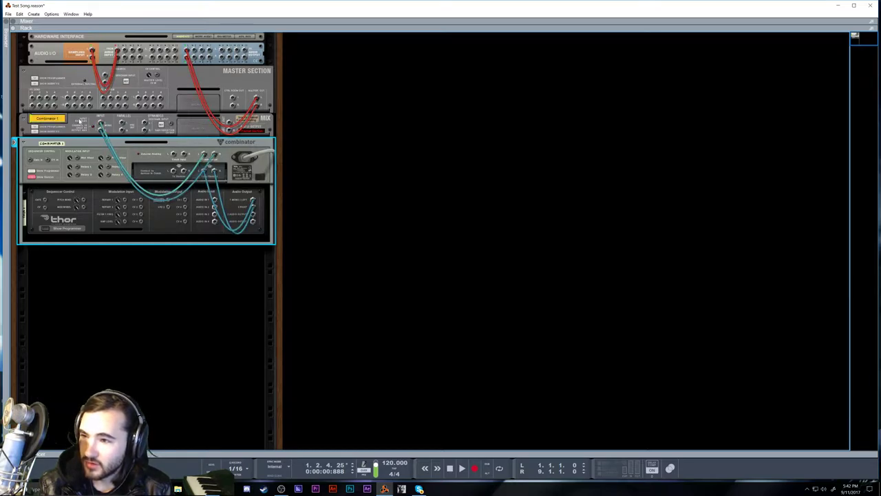
Create a parallel channel for the Combinator's mix channel.
{"action": "right_click", "coordinate": [80, 121]}
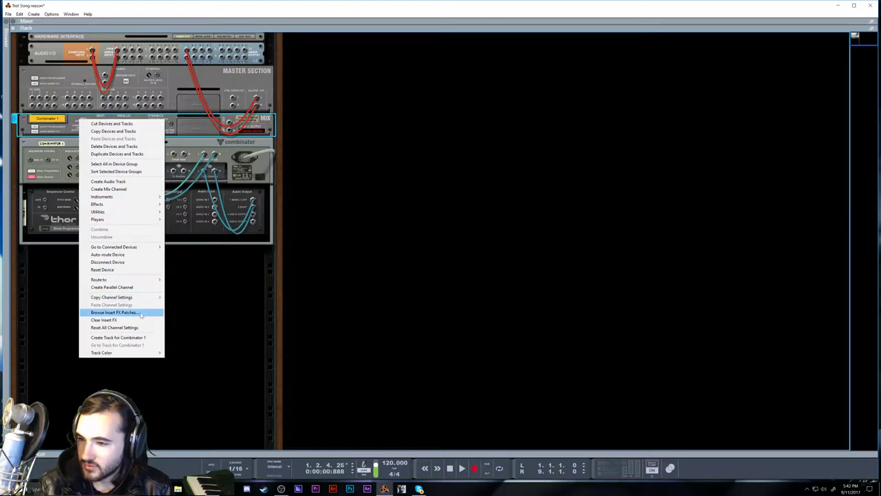
{"action": "left_click", "coordinate": [112, 287]}
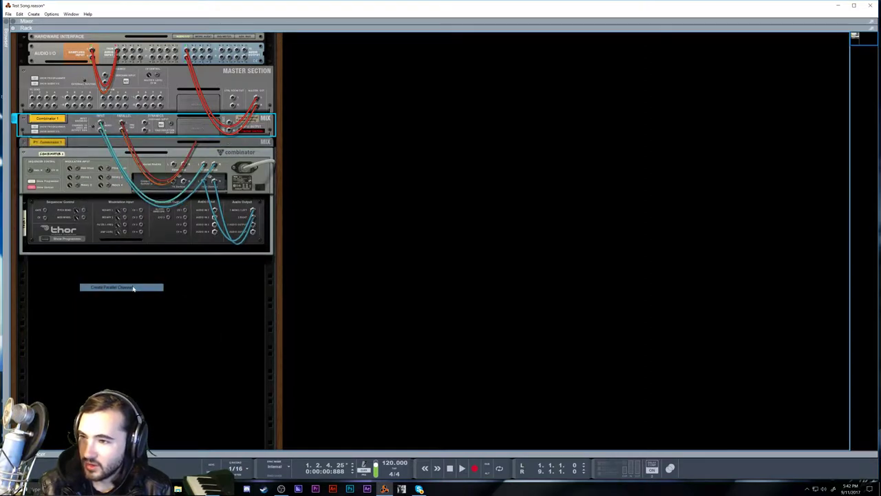
Group the Combinator's mix channel and its parallel channel into a new output bus, and place the bus directly below the Master Section.
{"action": "left_click", "coordinate": [70, 142]}
{"action": "left_click", "coordinate": [71, 130], "text": "shift"}
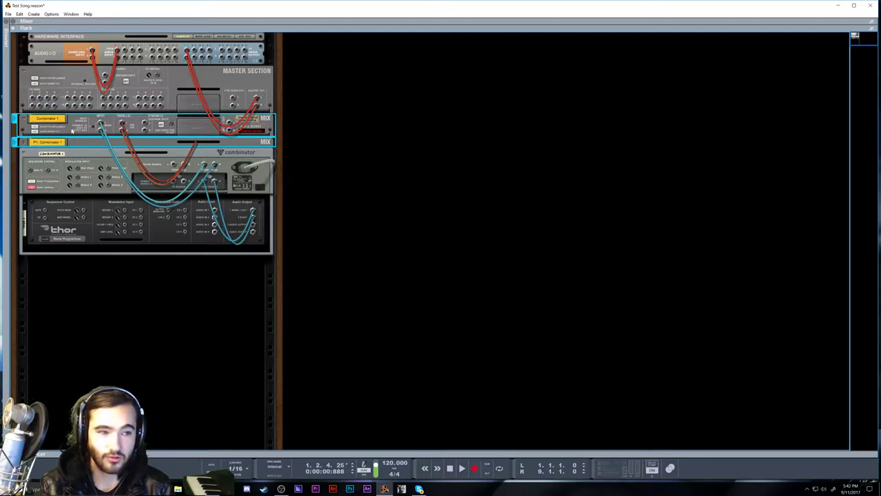
{"action": "key", "text": "ctrl+g"}
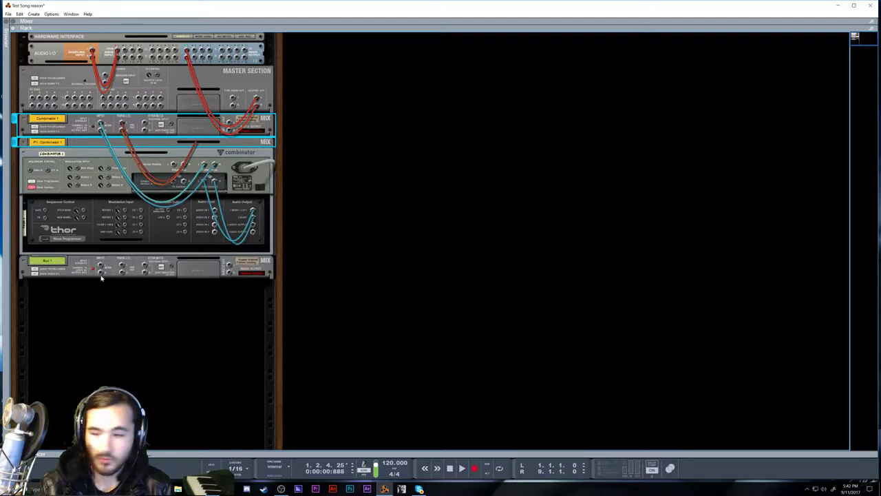
{"action": "left_click_drag", "start_coordinate": [101, 275], "coordinate": [123, 118]}
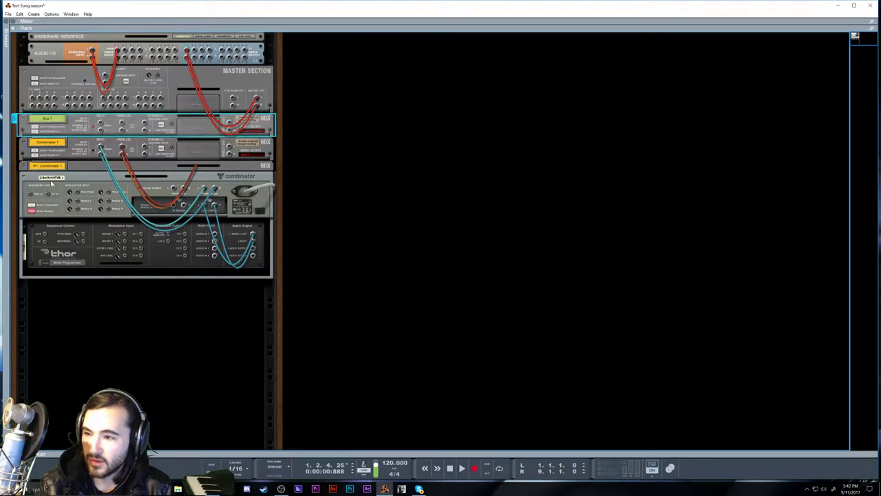
Rename the Combinator as "thor".
{"action": "left_click", "coordinate": [50, 182]}
{"action": "left_click", "coordinate": [51, 178]}
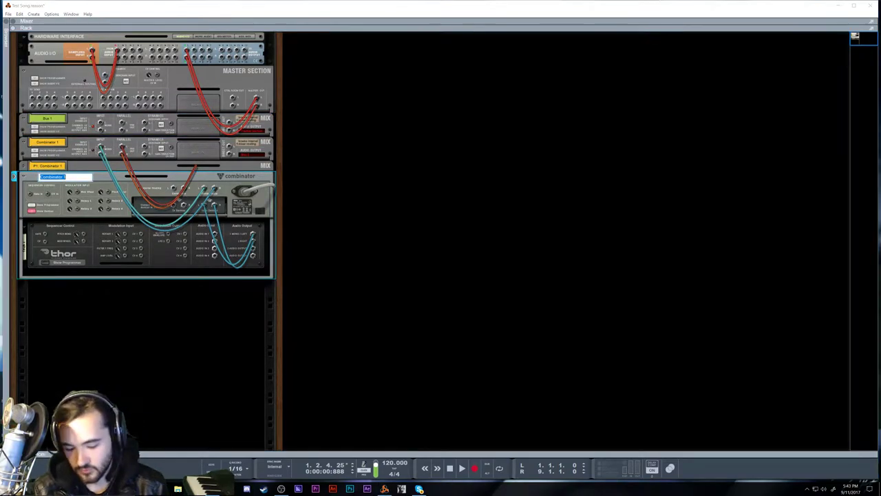
{"action": "type", "text": "thor"}
{"action": "key", "text": "Return"}
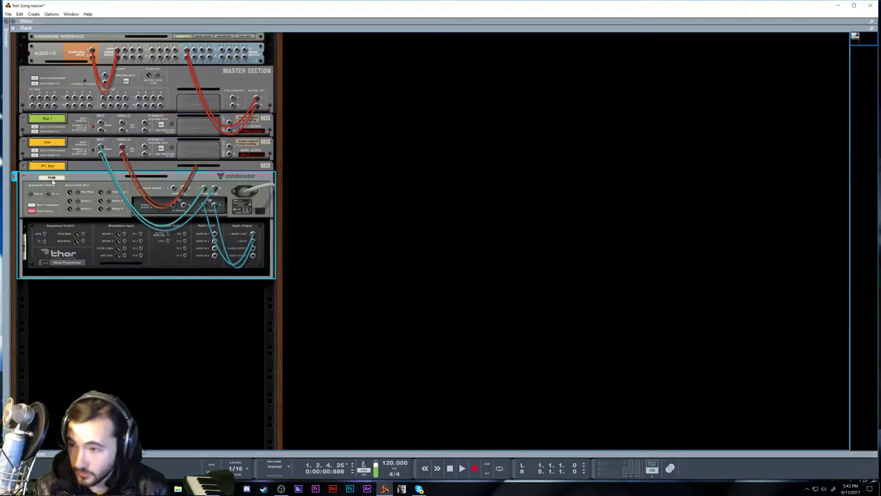
Rename the output bus channel as "b thor" and turn the rack around to its front.
{"action": "double_click", "coordinate": [59, 118]}
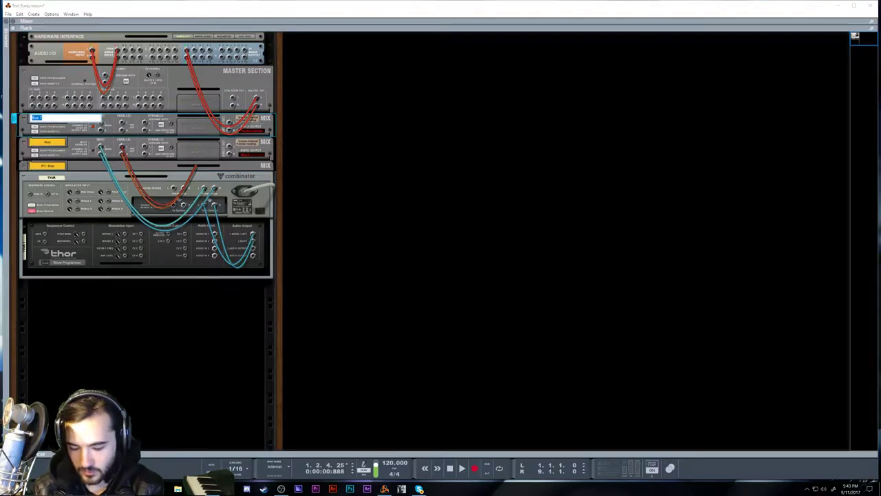
{"action": "type", "text": "b"}
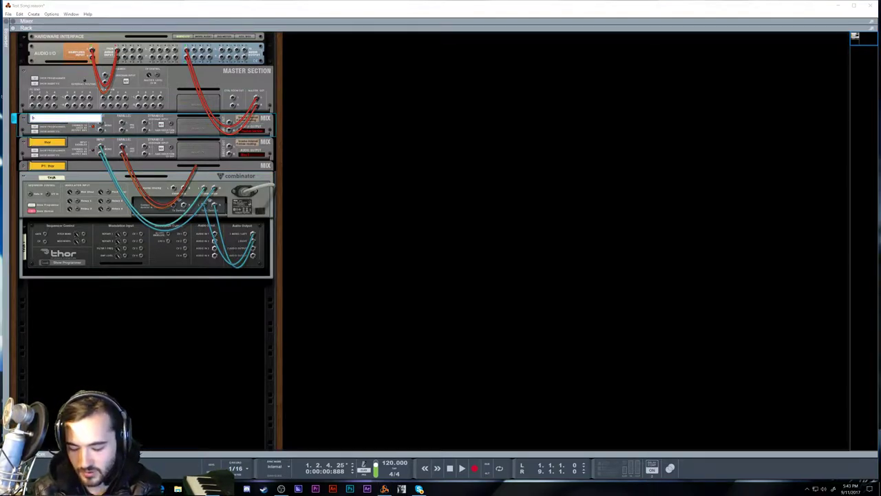
{"action": "type", "text": " thor"}
{"action": "key", "text": "Return"}
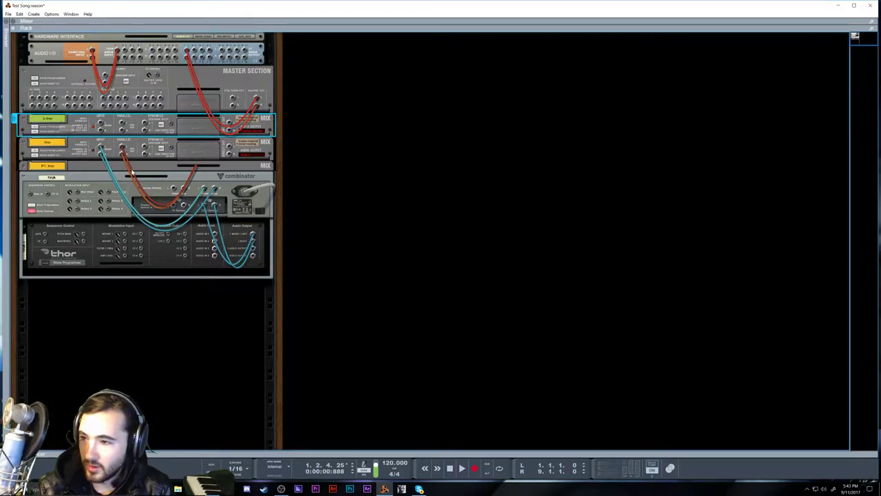
{"action": "key", "text": "Tab"}
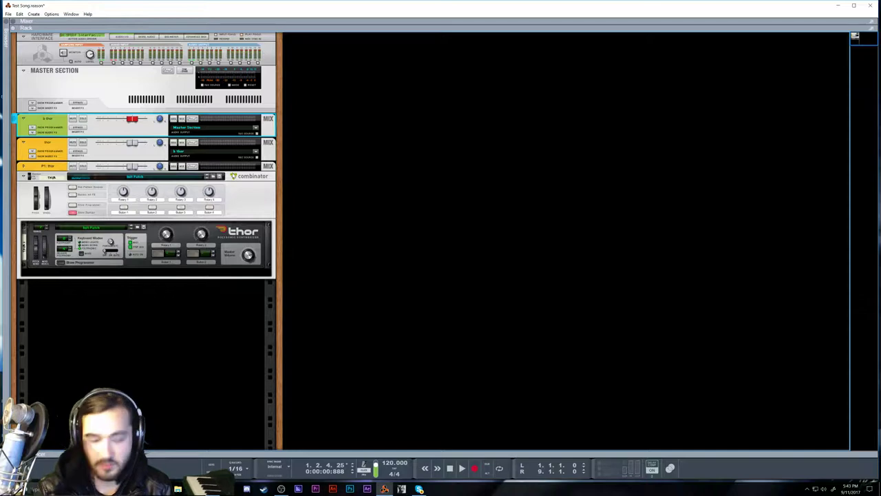
In the sequencer, draw an 8-bar clip starting at bar 1 on the thor track.
{"action": "key", "text": "F7"}
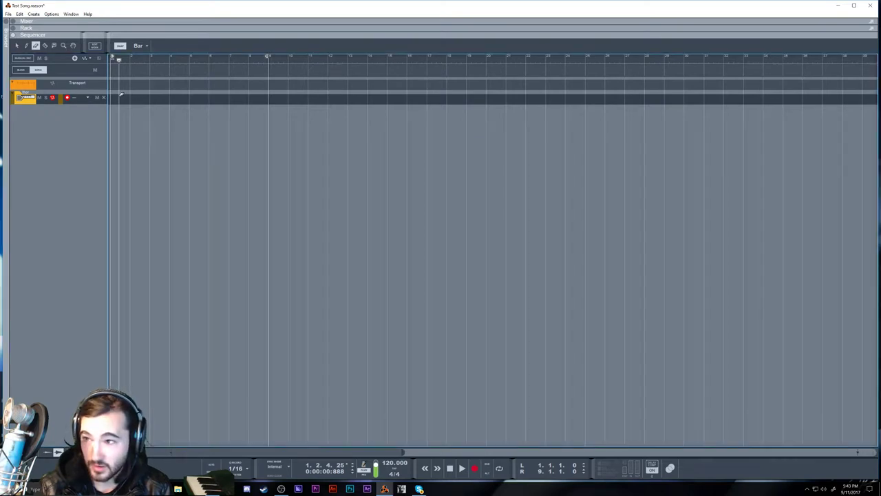
{"action": "key", "text": "w"}
{"action": "left_click_drag", "start_coordinate": [111, 98], "coordinate": [229, 98]}
{"action": "left_click_drag", "start_coordinate": [224, 132], "coordinate": [260, 140]}
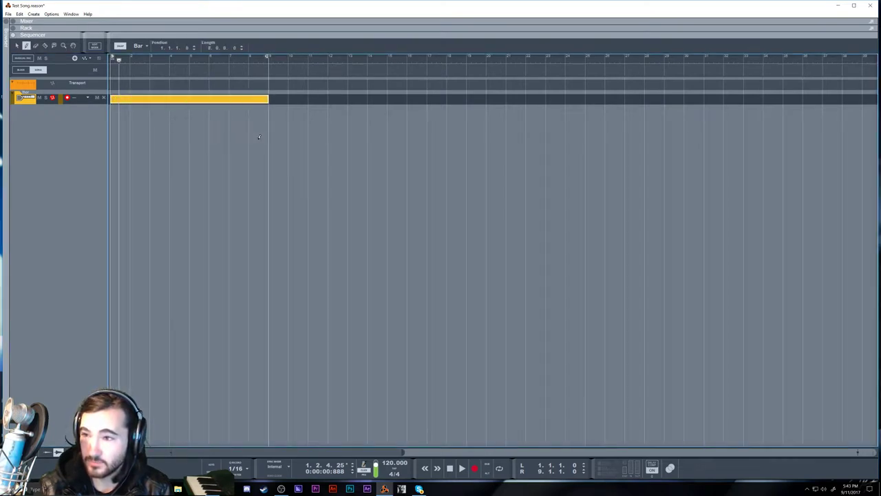
Switch to the Selection tool and play the song from bar 1, then from bar 5.
{"action": "left_click", "coordinate": [112, 60]}
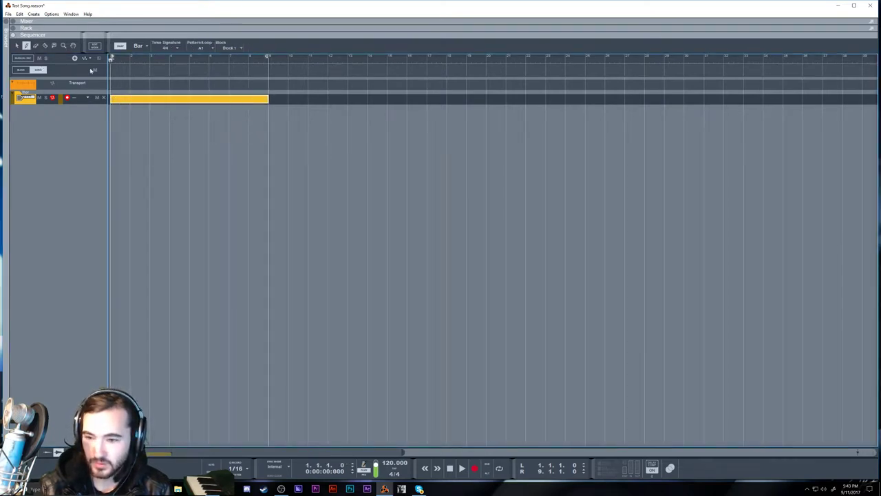
{"action": "key", "text": "q"}
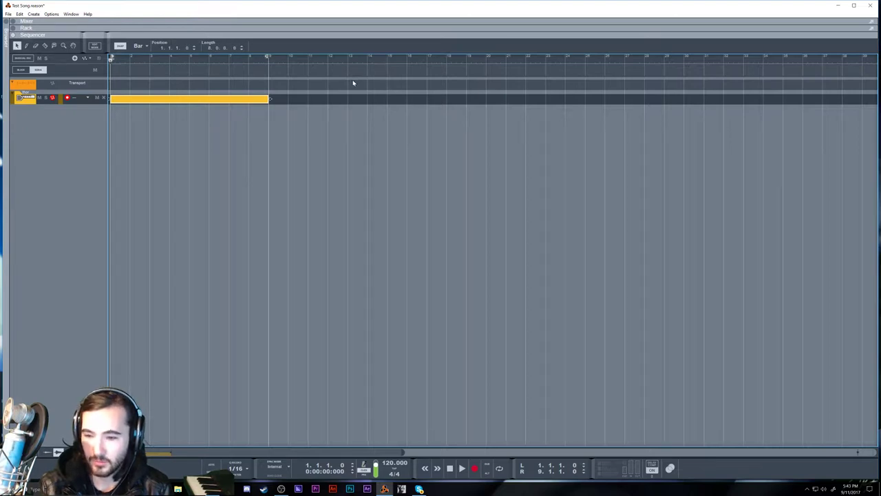
{"action": "key", "text": "space"}
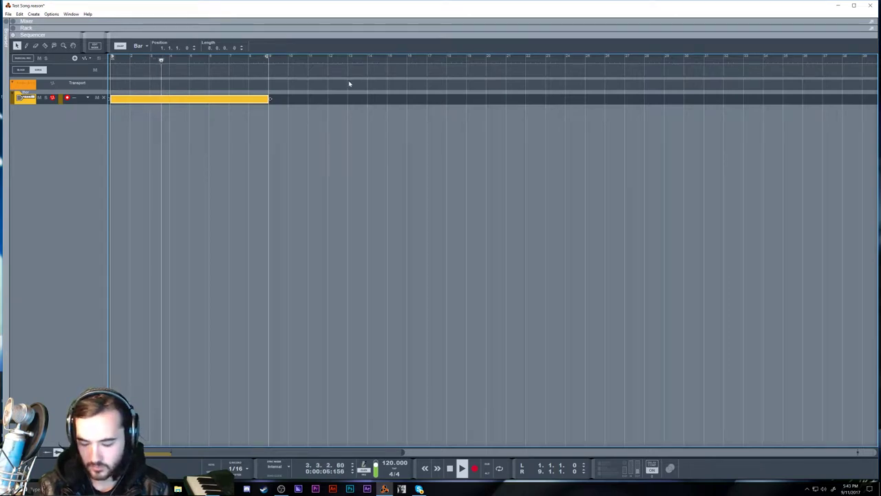
{"action": "key", "text": "space"}
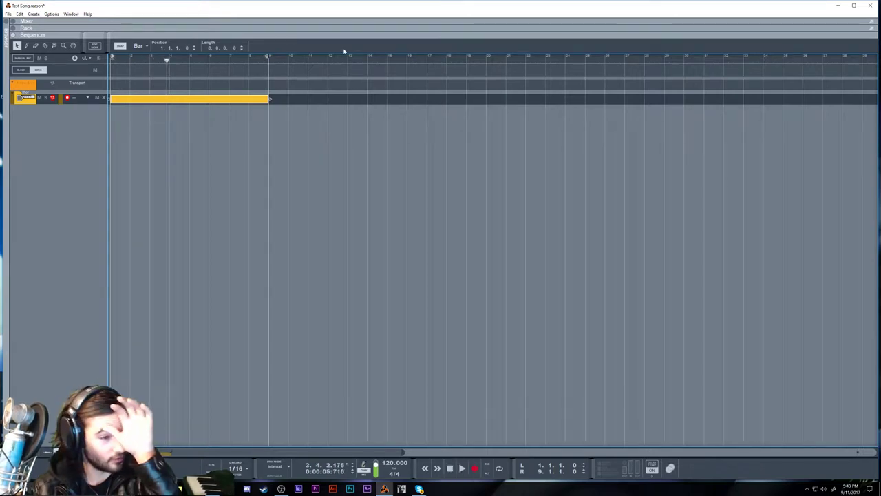
{"action": "left_click", "coordinate": [188, 62]}
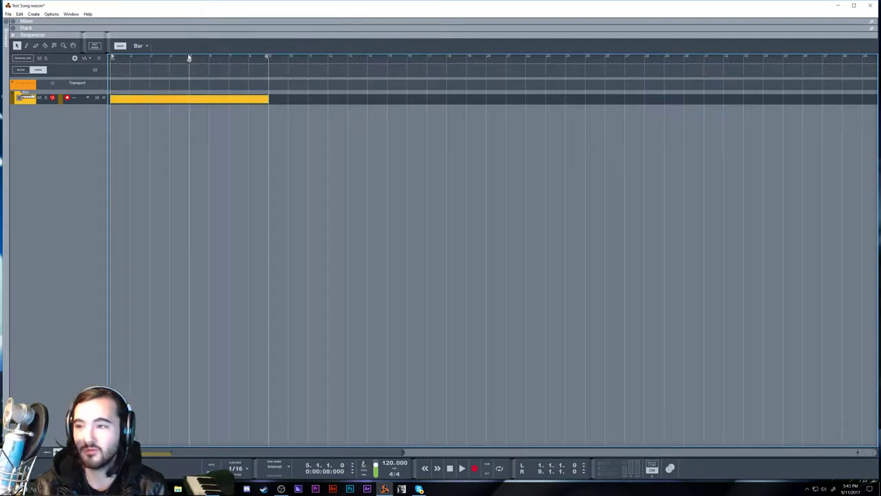
{"action": "key", "text": "space"}
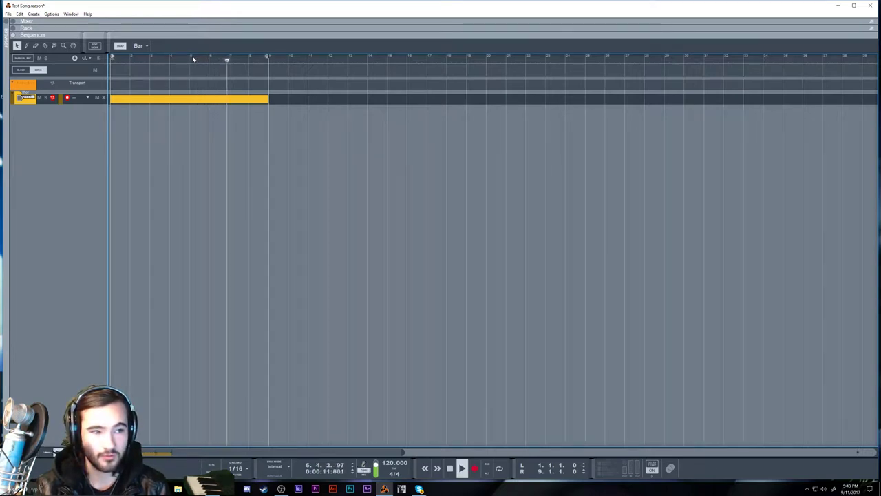
Open the thor clip in the note editor, stop playback and return to the arrangement.
{"action": "double_click", "coordinate": [152, 100]}
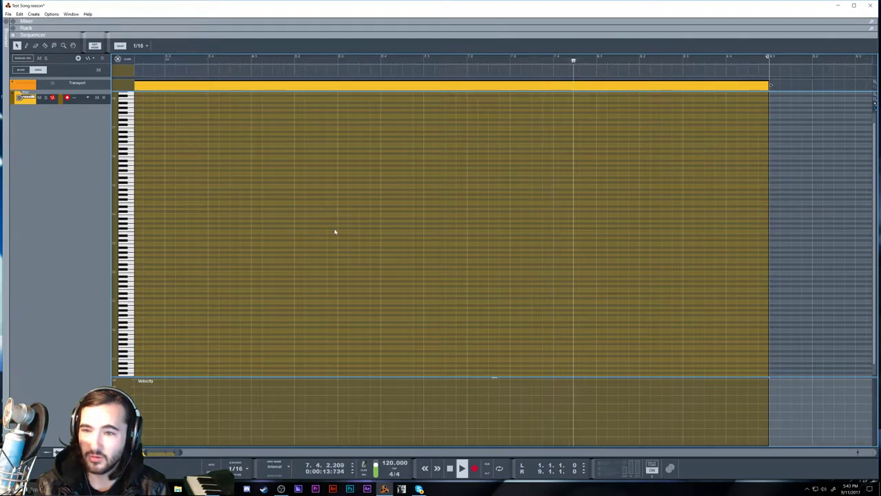
{"action": "key", "text": "space"}
{"action": "key", "text": "shift+Tab"}
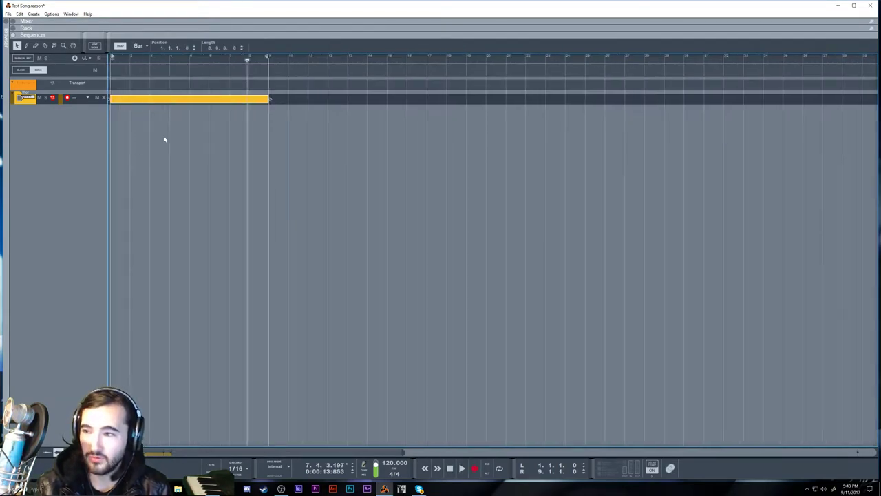
Reopen the thor clip in the note editor and examine its piano roll across the bars and the keyboard range.
{"action": "scroll", "coordinate": [164, 137], "scroll_direction": "up", "scroll_amount": 4}
{"action": "scroll", "coordinate": [156, 117], "scroll_direction": "down", "scroll_amount": 1}
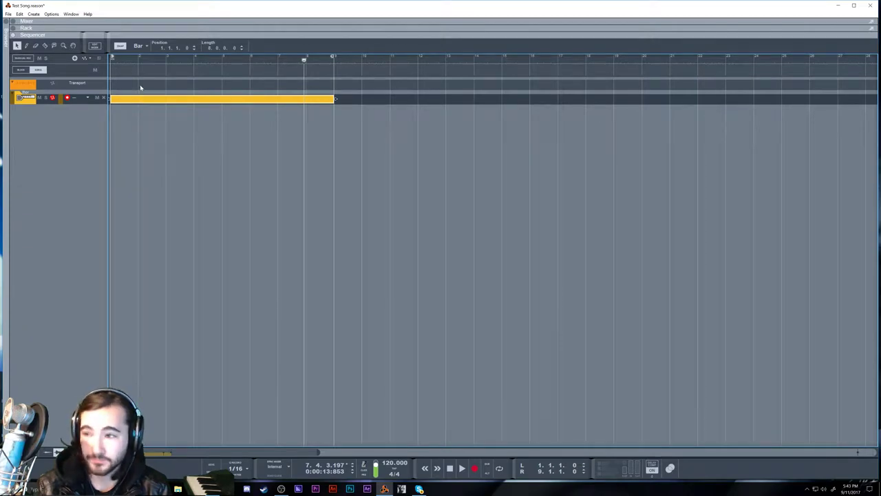
{"action": "double_click", "coordinate": [140, 101]}
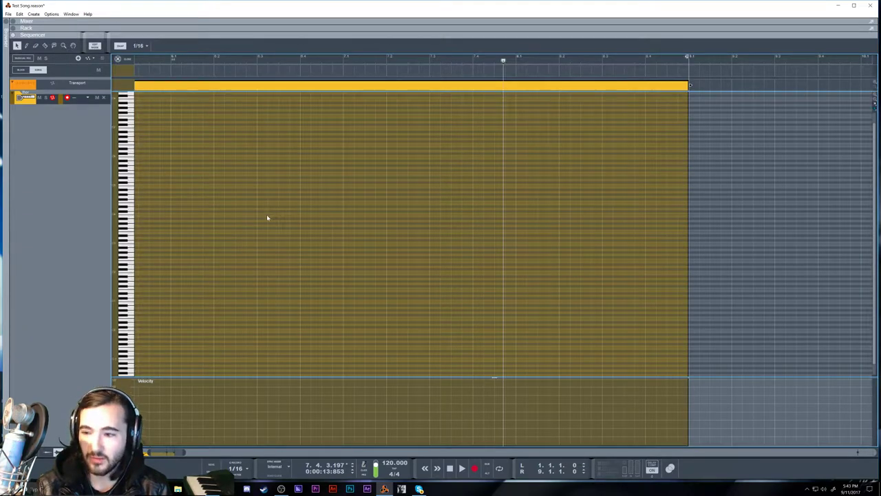
{"action": "scroll", "coordinate": [305, 255], "scroll_direction": "left", "scroll_amount": 5}
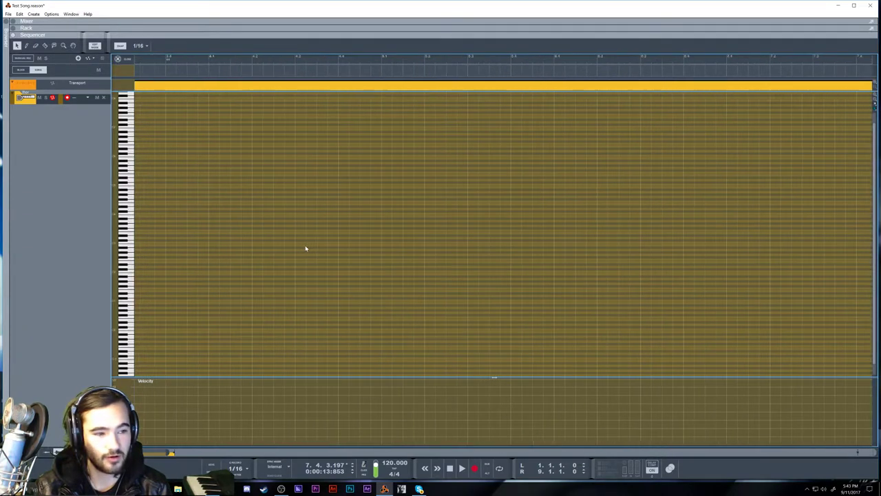
{"action": "scroll", "coordinate": [307, 246], "scroll_direction": "right", "scroll_amount": 5}
{"action": "scroll", "coordinate": [303, 246], "scroll_direction": "left", "scroll_amount": 5}
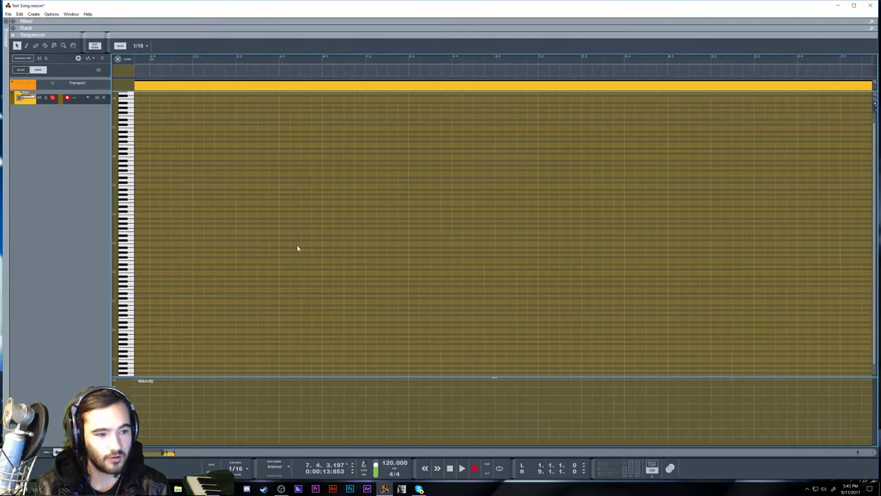
{"action": "scroll", "coordinate": [297, 248], "scroll_direction": "left", "scroll_amount": 2}
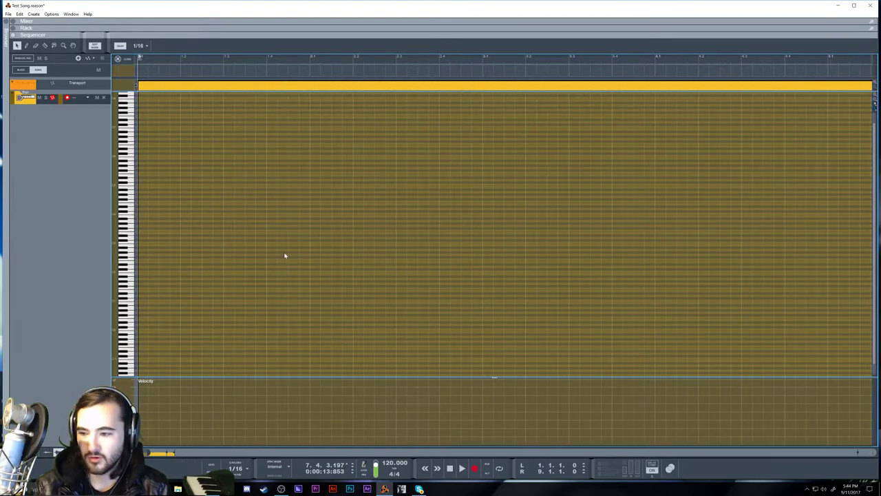
{"action": "scroll", "coordinate": [286, 254], "scroll_direction": "up", "scroll_amount": 2}
{"action": "scroll", "coordinate": [286, 254], "scroll_direction": "down", "scroll_amount": 3}
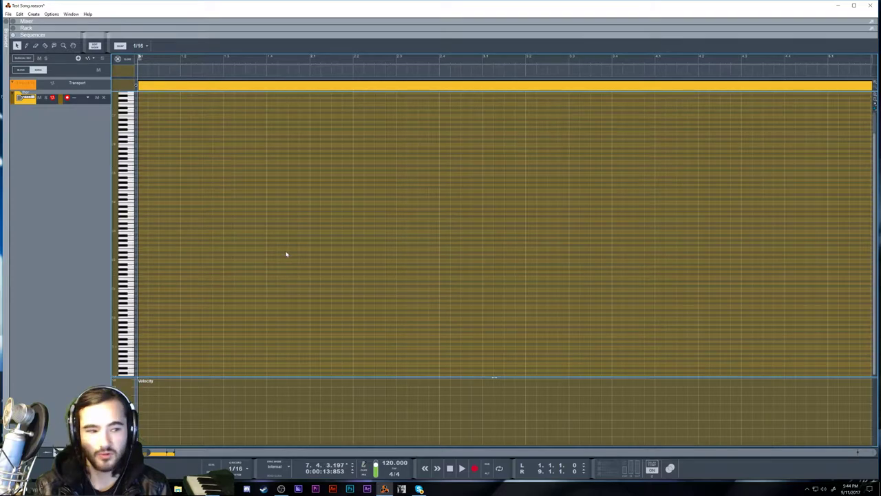
{"action": "scroll", "coordinate": [290, 238], "scroll_direction": "left", "scroll_amount": 2}
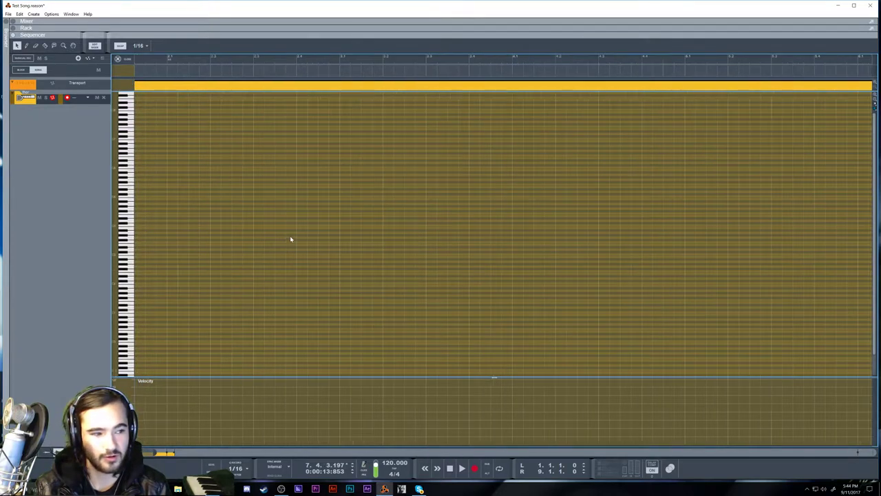
{"action": "scroll", "coordinate": [296, 236], "scroll_direction": "right", "scroll_amount": 2}
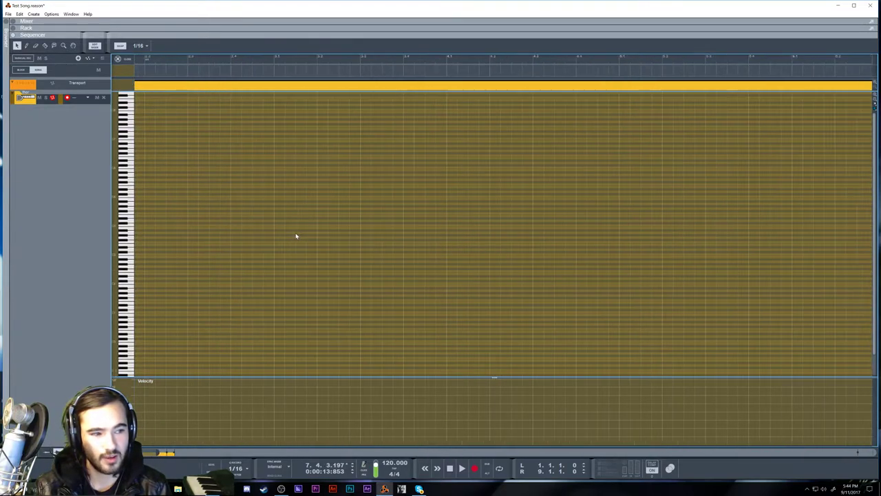
{"action": "scroll", "coordinate": [296, 236], "scroll_direction": "right", "scroll_amount": 2}
{"action": "scroll", "coordinate": [296, 236], "scroll_direction": "left", "scroll_amount": 3}
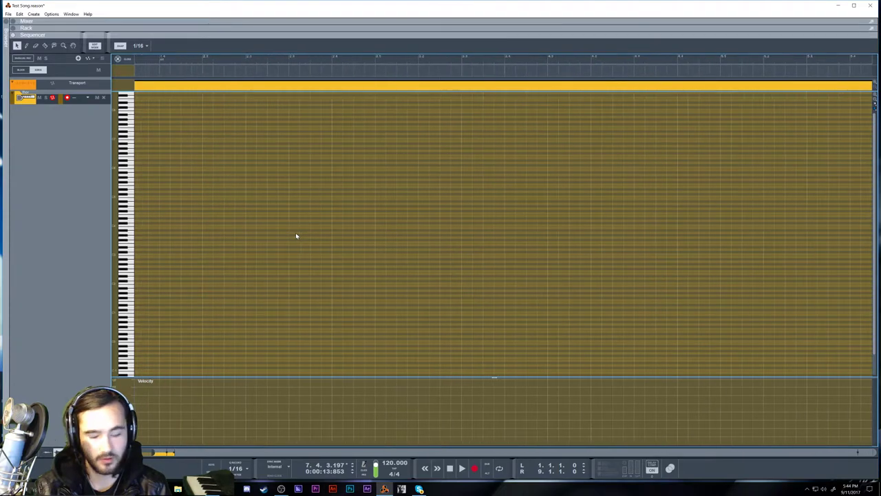
Examine the empty thor clip's piano roll across its bars, keyboard range and zoom levels.
{"action": "scroll", "coordinate": [296, 236], "scroll_direction": "right", "scroll_amount": 2}
{"action": "scroll", "coordinate": [296, 236], "scroll_direction": "left", "scroll_amount": 1}
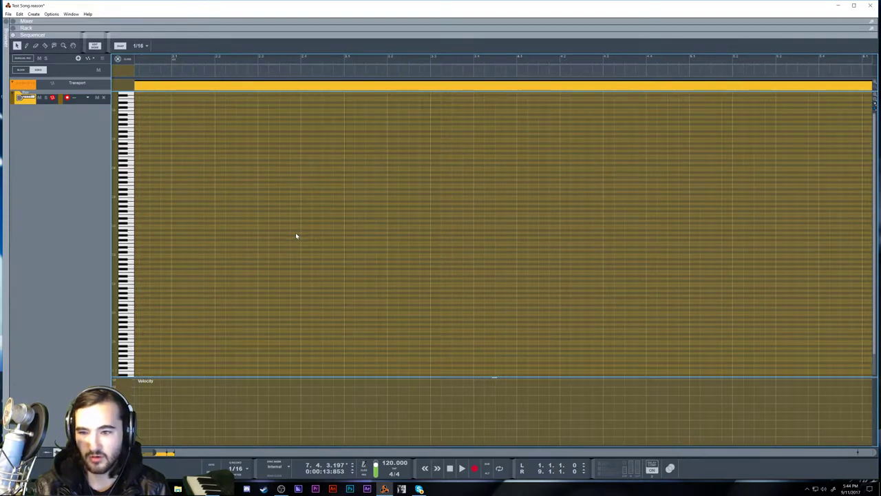
{"action": "scroll", "coordinate": [296, 236], "scroll_direction": "down", "scroll_amount": 3}
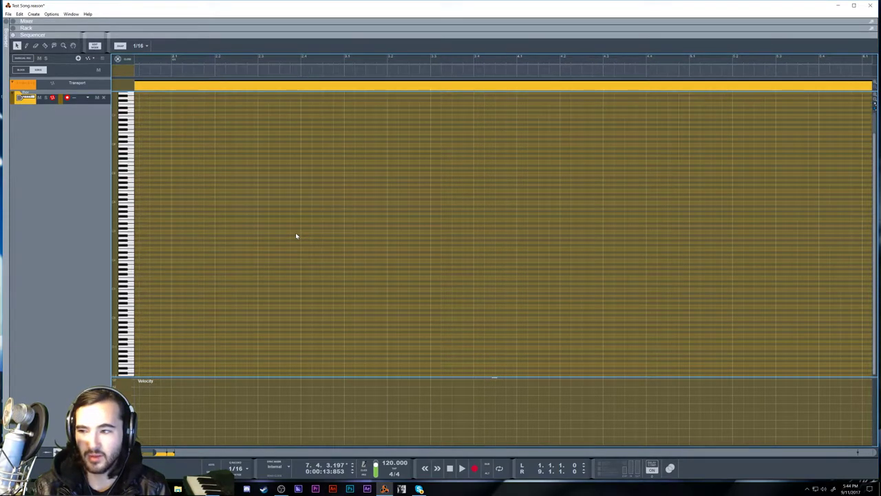
{"action": "scroll", "coordinate": [296, 236], "scroll_direction": "down", "scroll_amount": 4}
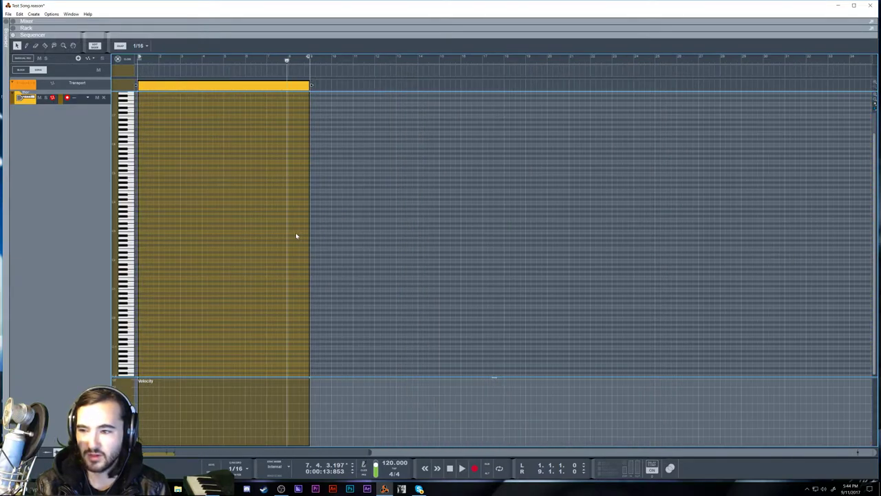
{"action": "scroll", "coordinate": [244, 238], "scroll_direction": "up", "scroll_amount": 2}
{"action": "scroll", "coordinate": [243, 238], "scroll_direction": "up", "scroll_amount": 2}
{"action": "scroll", "coordinate": [244, 240], "scroll_direction": "down", "scroll_amount": 2}
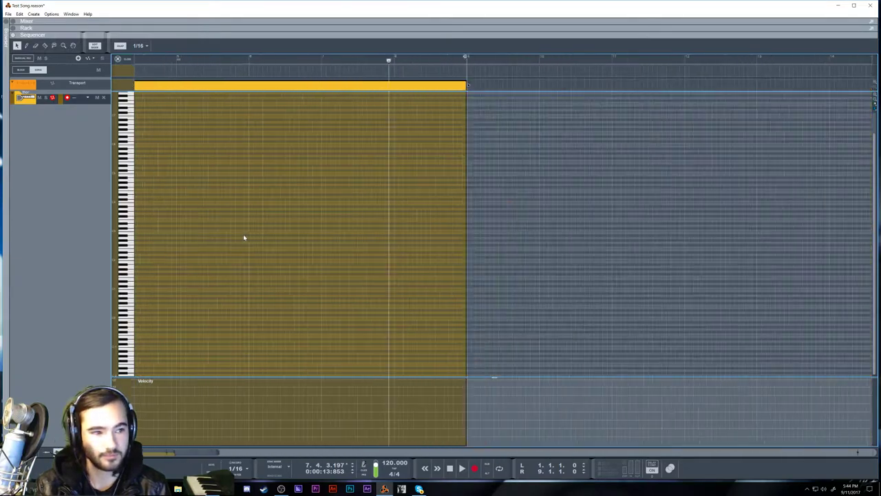
With the Pencil tool, draw a one-beat D#2 note at the very start of the thor clip.
{"action": "scroll", "coordinate": [242, 239], "scroll_direction": "up", "scroll_amount": 4}
{"action": "scroll", "coordinate": [240, 240], "scroll_direction": "left", "scroll_amount": 6}
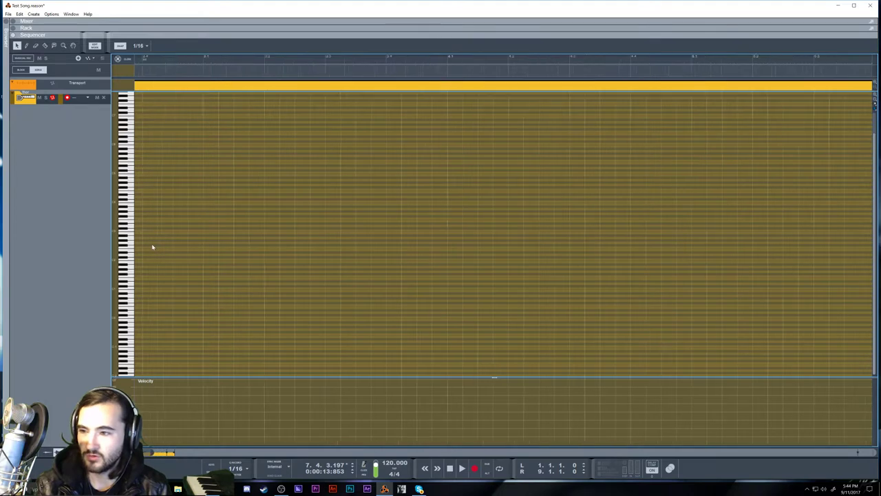
{"action": "scroll", "coordinate": [135, 246], "scroll_direction": "left", "scroll_amount": 1}
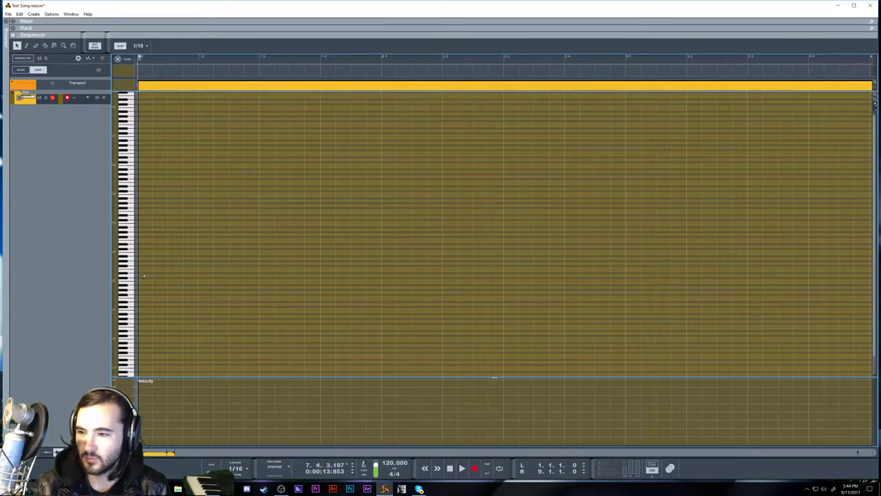
{"action": "key", "text": "w"}
{"action": "left_click", "coordinate": [145, 274]}
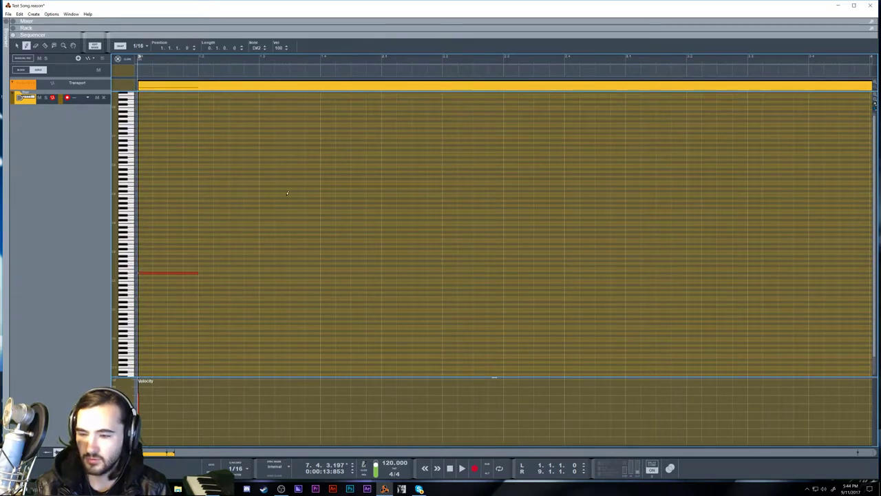
Lower the thor bus channel's level in the rack to about -17.22 dB and return to the note editor.
{"action": "key", "text": "F6"}
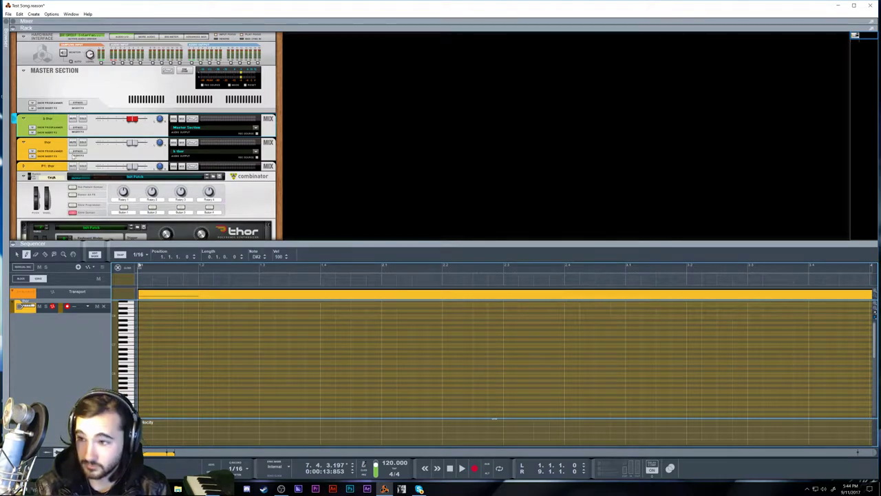
{"action": "left_click_drag", "start_coordinate": [134, 118], "coordinate": [117, 130]}
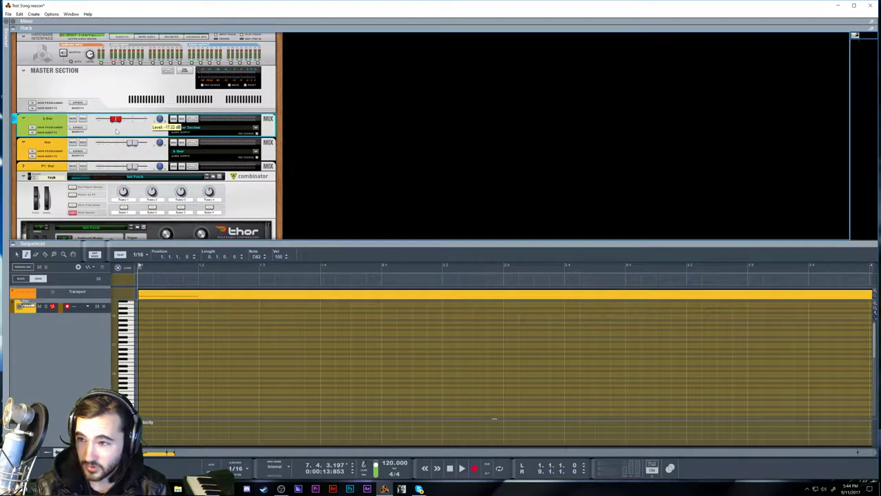
{"action": "key", "text": "F6"}
Play the first note from the start of the song and stop playback.
{"action": "key", "text": "shift+Return"}
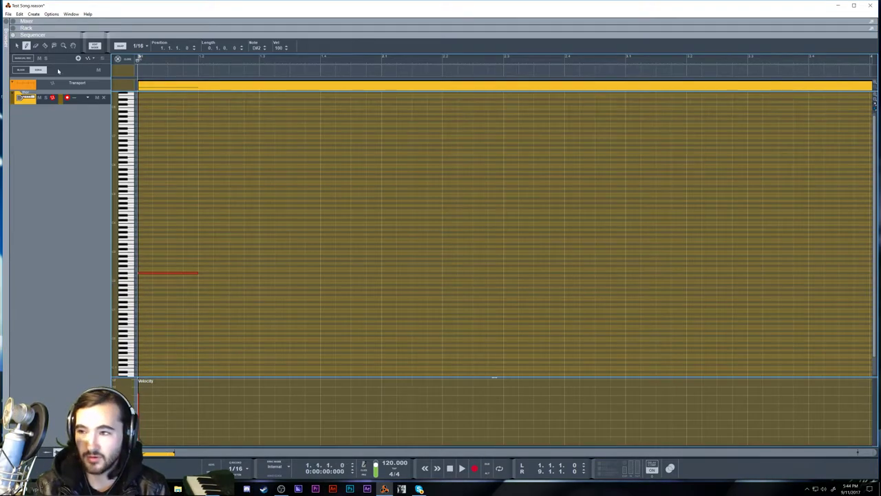
{"action": "key", "text": "space"}
{"action": "key", "text": "space"}
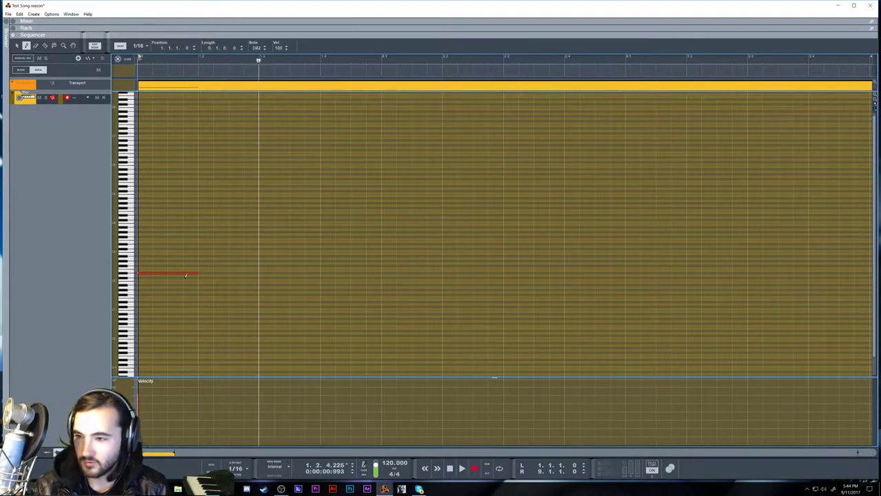
Copy the first note onto beats 2, 3 and 4 of bar 1 as a rising line of F#2, A2 and D#3.
{"action": "key", "text": "q"}
{"action": "left_click_drag", "start_coordinate": [176, 275], "coordinate": [236, 267]}
{"action": "left_click_drag", "start_coordinate": [239, 266], "coordinate": [358, 245]}
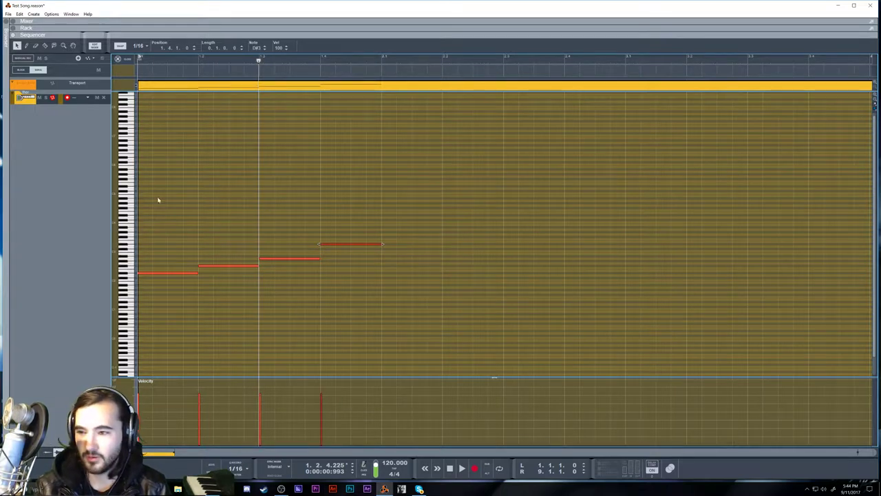
Set the right loop locator to the start of bar 2 and move the song position to bar 1.
{"action": "left_click", "coordinate": [382, 60], "text": "alt"}
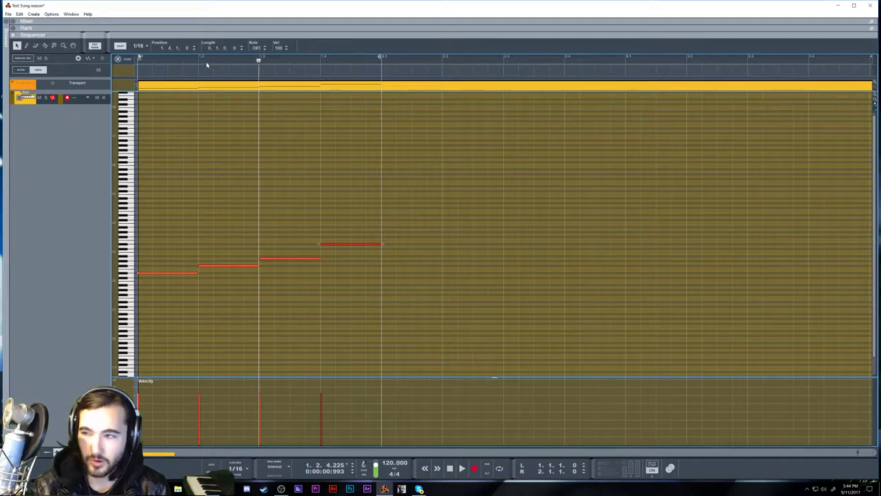
{"action": "left_click", "coordinate": [138, 60]}
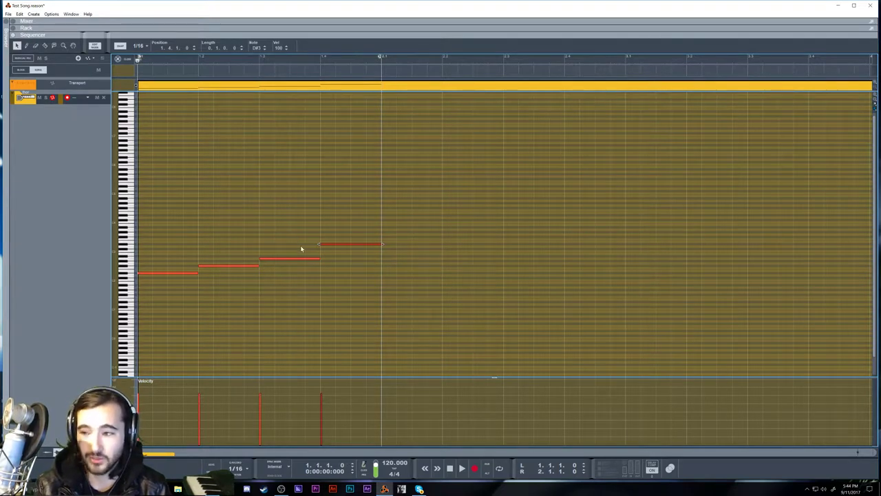
Try copying the first note straight up to F#2 and to G2, undoing each copy.
{"action": "left_click", "coordinate": [163, 274]}
{"action": "left_click_drag", "start_coordinate": [163, 274], "coordinate": [157, 268]}
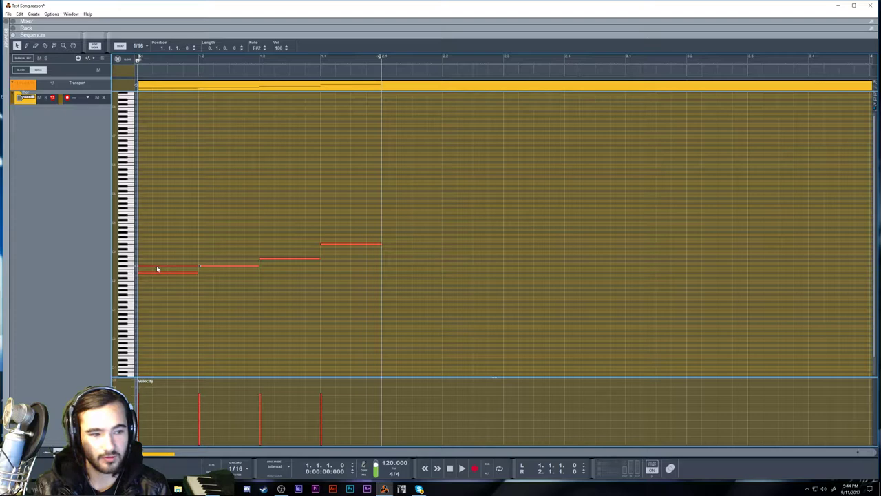
{"action": "key", "text": "ctrl+z"}
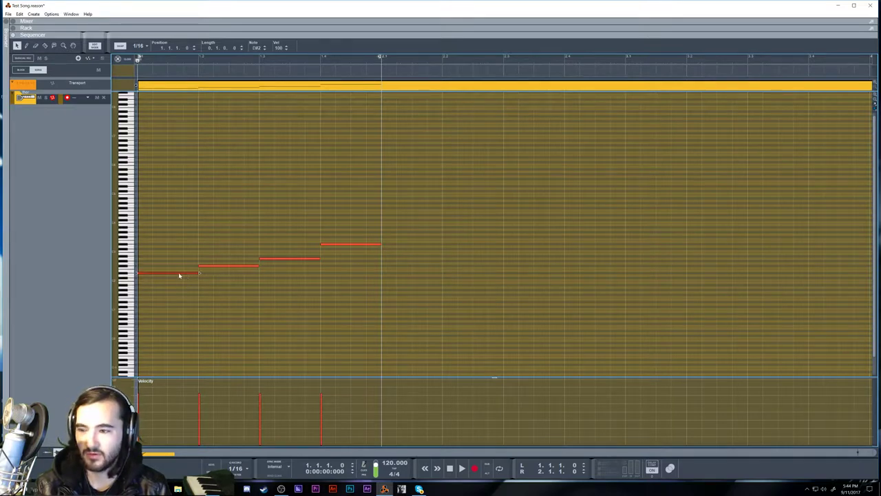
{"action": "left_click_drag", "start_coordinate": [179, 273], "coordinate": [173, 267]}
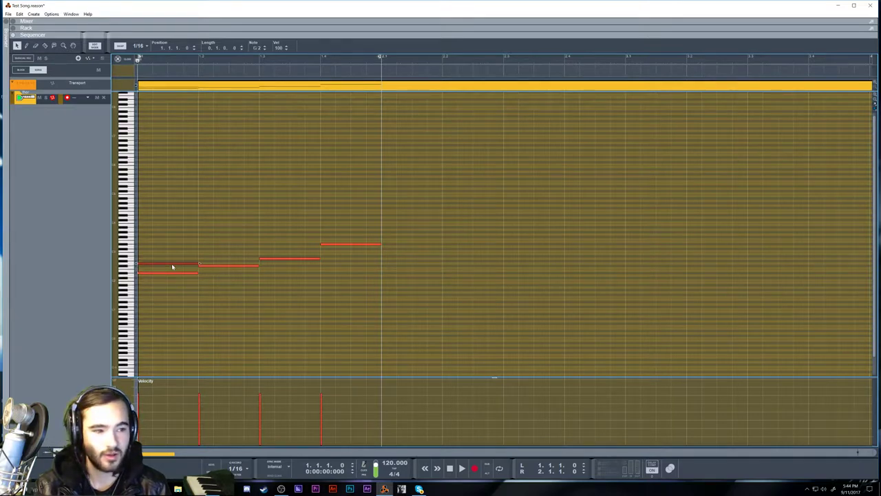
{"action": "key", "text": "ctrl+z"}
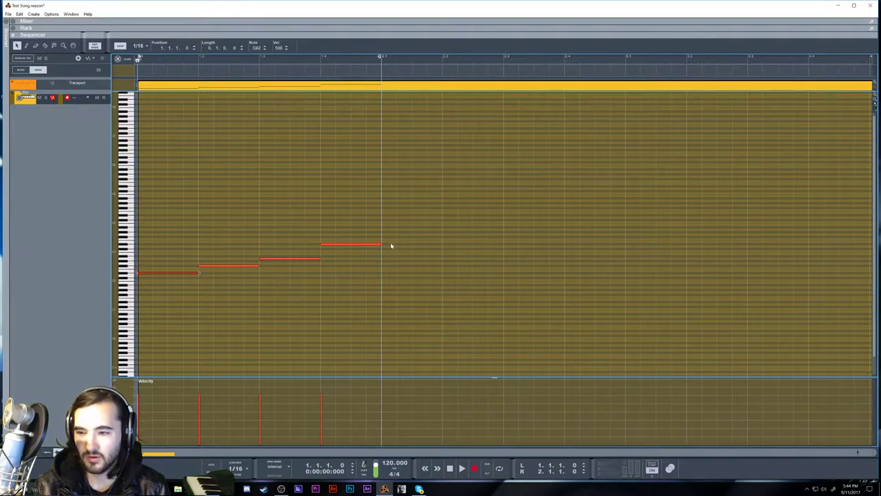
Switch repeatedly between the Selection, Pencil, Eraser, Razor and Mute tools, ending on the Selection tool.
{"action": "key", "text": "w"}
{"action": "key", "text": "q"}
{"action": "key", "text": "e"}
{"action": "key", "text": "r"}
{"action": "key", "text": "q"}
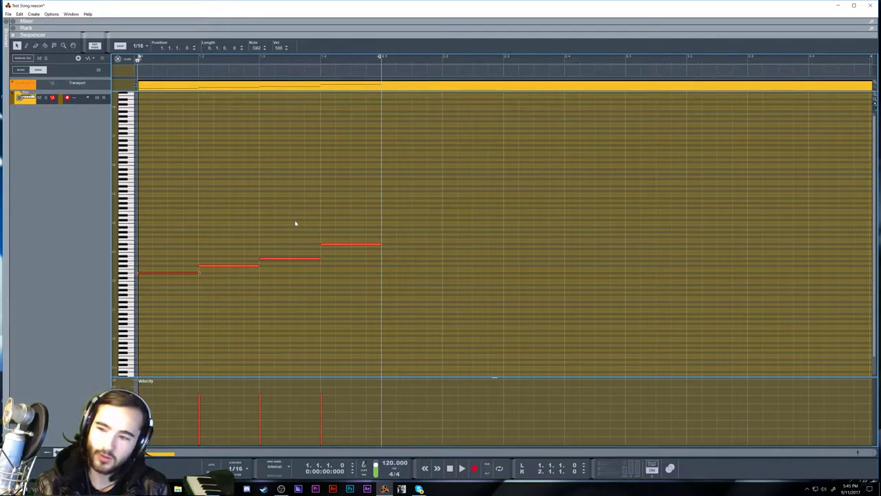
{"action": "key", "text": "e"}
{"action": "key", "text": "r"}
{"action": "key", "text": "q"}
{"action": "key", "text": "w"}
{"action": "key", "text": "r"}
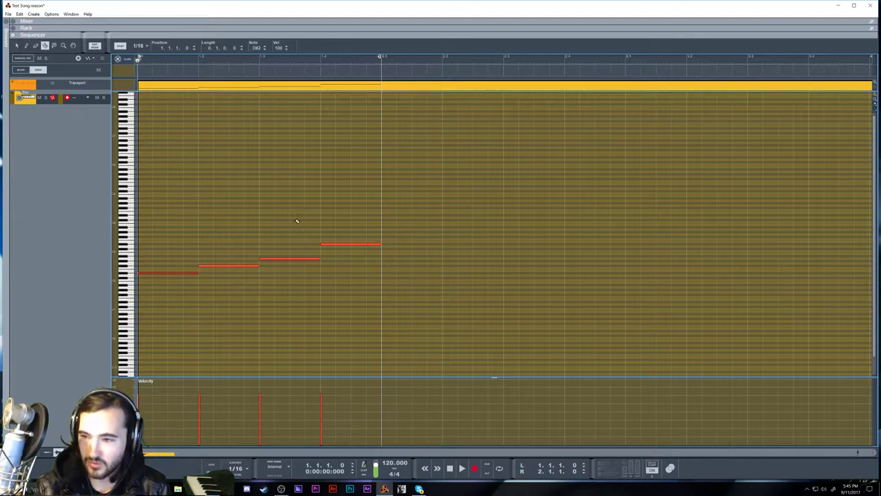
{"action": "key", "text": "q"}
{"action": "key", "text": "r"}
{"action": "key", "text": "q"}
{"action": "key", "text": "r"}
{"action": "key", "text": "e"}
{"action": "key", "text": "r"}
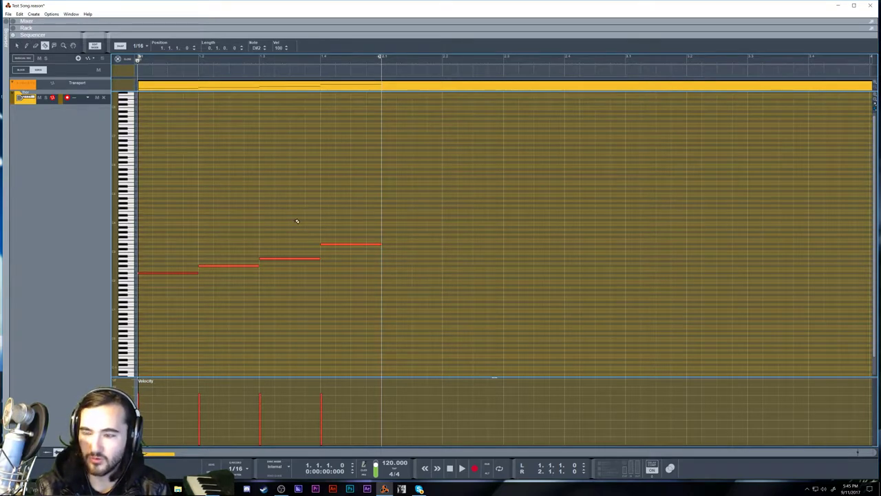
{"action": "key", "text": "q"}
{"action": "key", "text": "w"}
{"action": "key", "text": "r"}
{"action": "key", "text": "t"}
{"action": "key", "text": "e"}
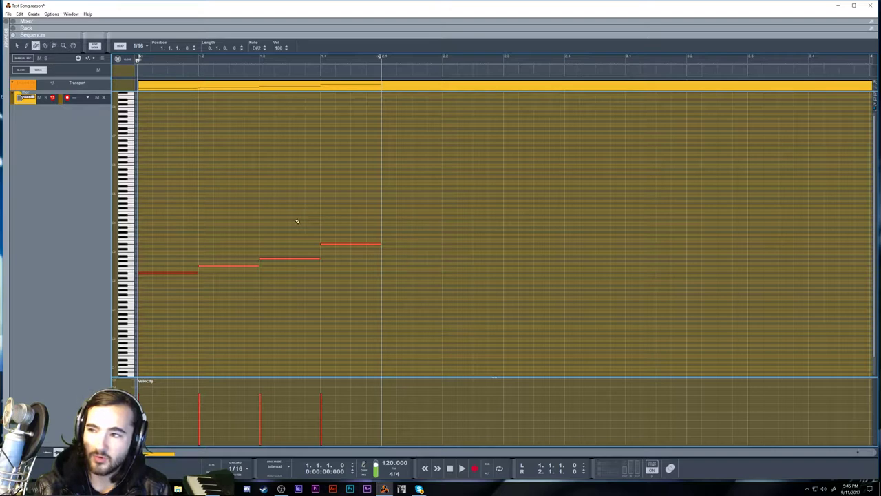
{"action": "key", "text": "w"}
{"action": "key", "text": "q"}
{"action": "key", "text": "r"}
{"action": "key", "text": "w"}
{"action": "key", "text": "r"}
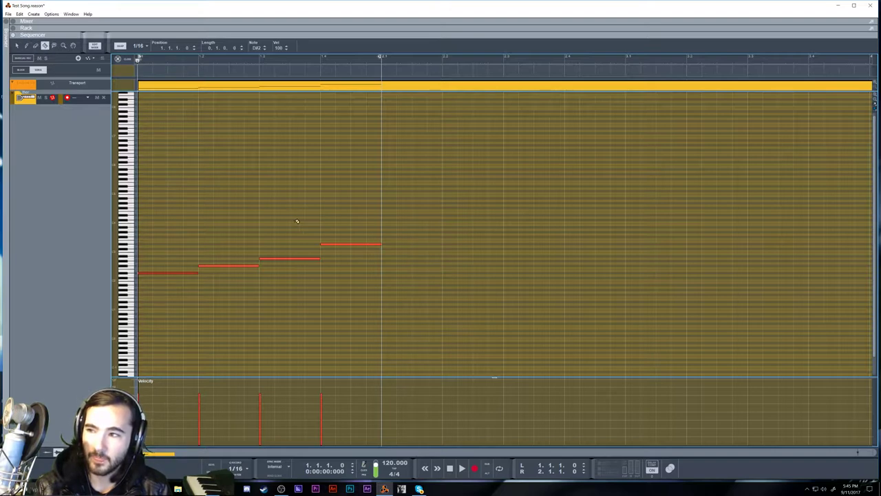
{"action": "key", "text": "w"}
{"action": "key", "text": "r"}
{"action": "key", "text": "q"}
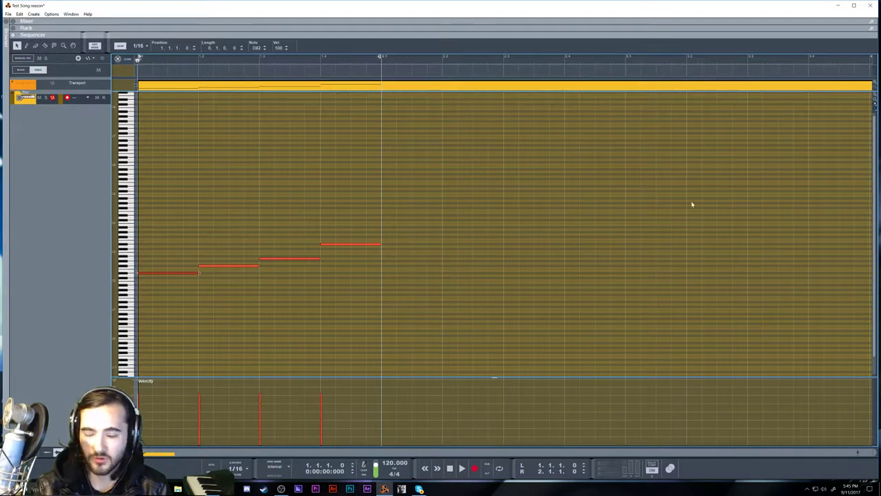
{"action": "key", "text": "w"}
{"action": "key", "text": "e"}
{"action": "key", "text": "r"}
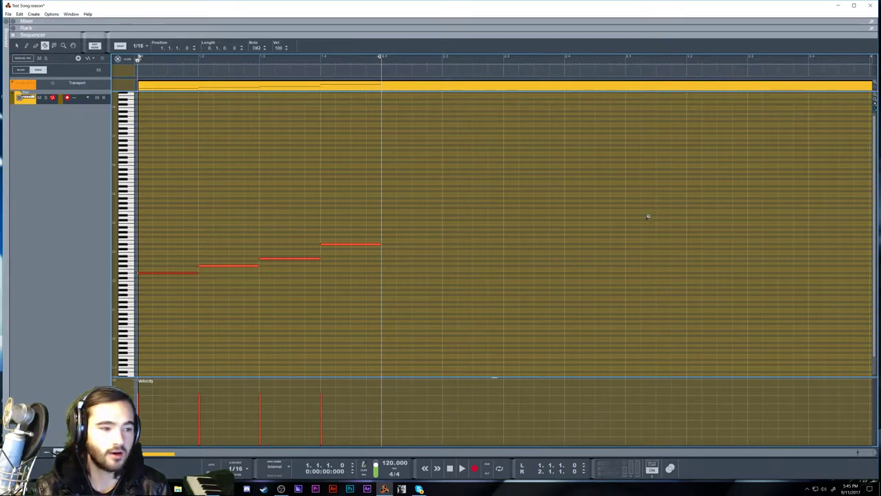
{"action": "key", "text": "t"}
{"action": "key", "text": "q"}
{"action": "key", "text": "r"}
{"action": "key", "text": "t"}
{"action": "key", "text": "e"}
{"action": "key", "text": "r"}
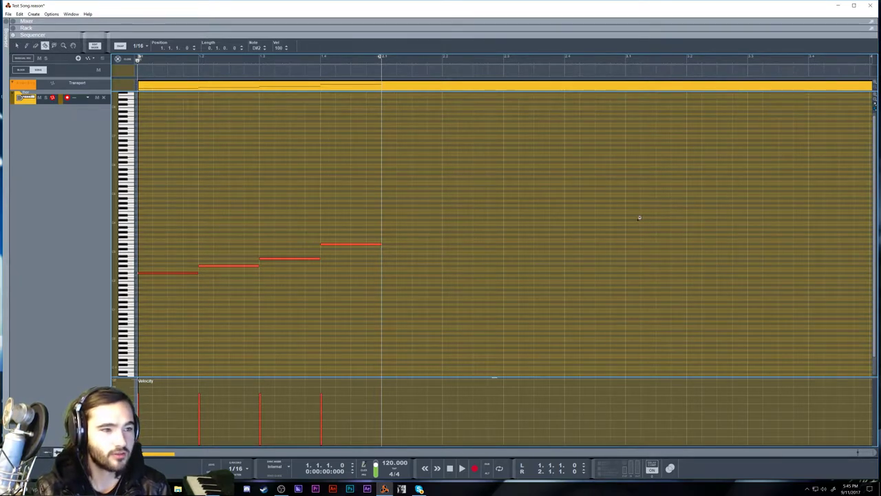
{"action": "key", "text": "t"}
{"action": "key", "text": "w"}
{"action": "key", "text": "r"}
{"action": "key", "text": "w"}
{"action": "key", "text": "e"}
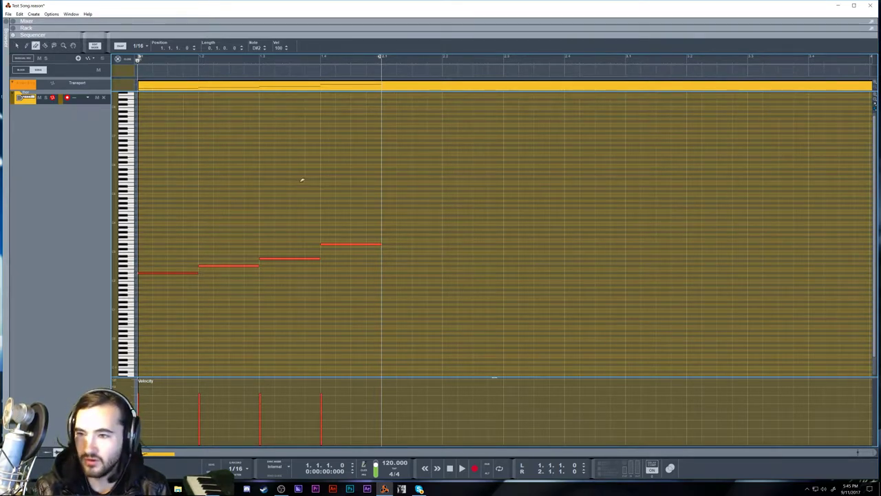
{"action": "key", "text": "r"}
{"action": "key", "text": "t"}
{"action": "key", "text": "q"}
{"action": "key", "text": "r"}
{"action": "key", "text": "t"}
{"action": "key", "text": "q"}
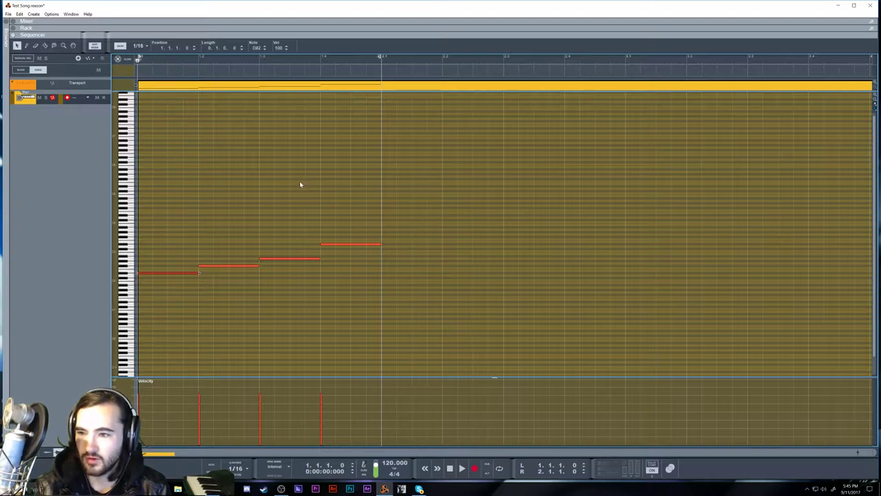
Marquee-select the notes on beats 3 and 4 of bar 1 with the Selection tool.
{"action": "left_click_drag", "start_coordinate": [289, 140], "coordinate": [370, 204]}
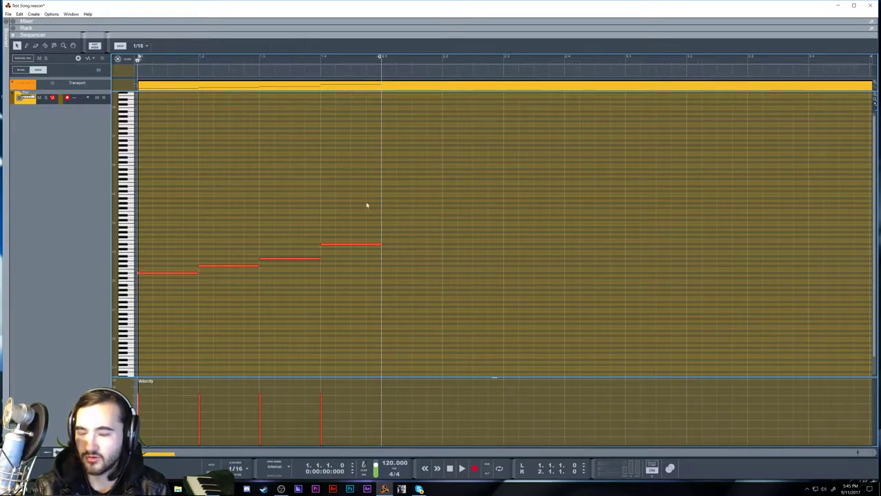
{"action": "left_click_drag", "start_coordinate": [259, 184], "coordinate": [394, 323]}
{"action": "mouse_move", "coordinate": [313, 259]}
{"action": "left_mouse_down"}
{"action": "mouse_move", "coordinate": [315, 225]}
{"action": "mouse_move", "coordinate": [315, 259]}
{"action": "left_mouse_up"}
With the Pencil tool, draw a D#4 note above the note on beat 4 and delete it.
{"action": "key", "text": "w"}
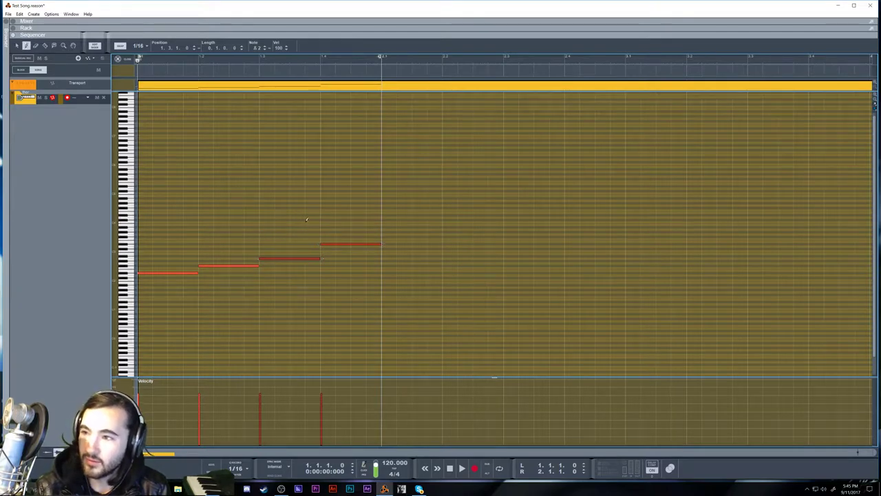
{"action": "left_click_drag", "start_coordinate": [325, 212], "coordinate": [392, 217]}
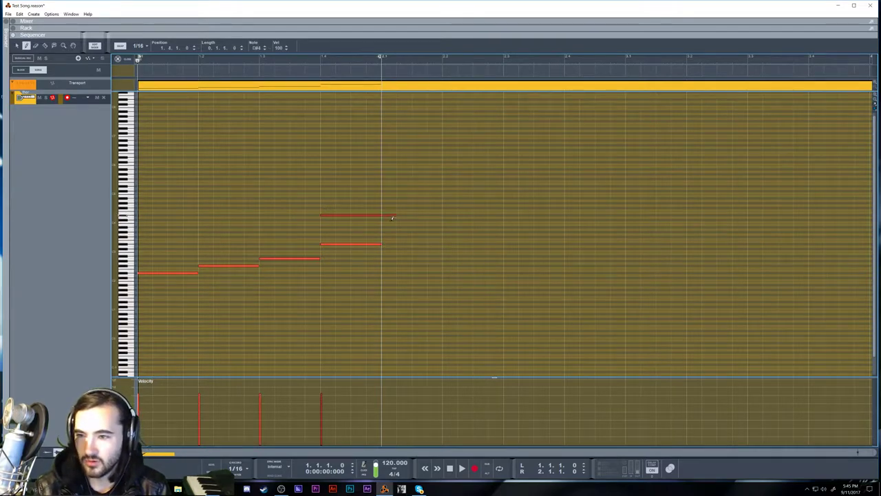
{"action": "key", "text": "Delete"}
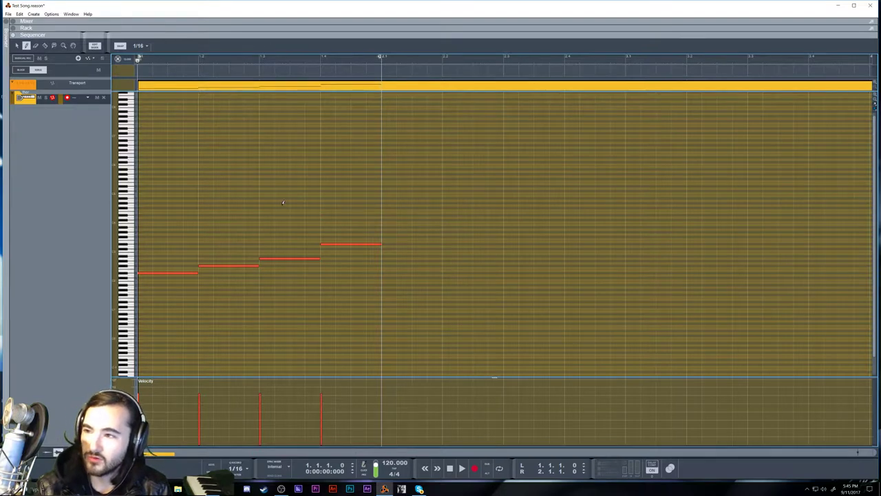
Switch to the Eraser tool, delete all notes in the clip and undo the deletion.
{"action": "key", "text": "w"}
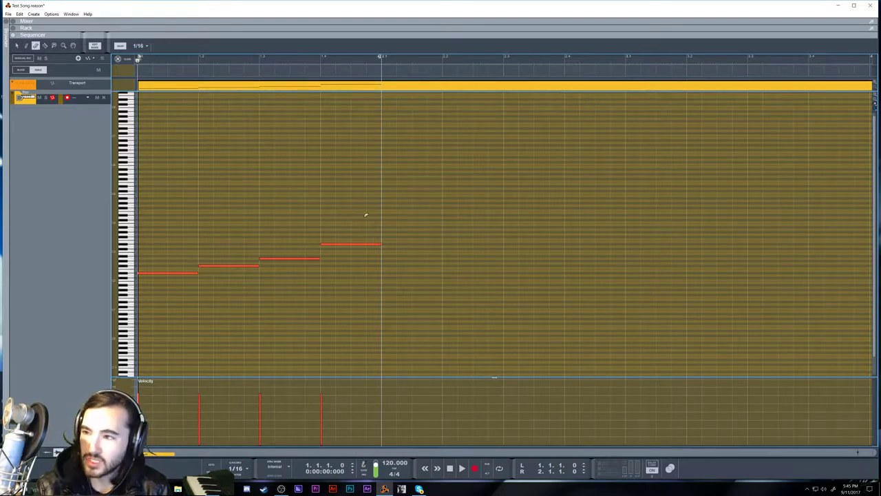
{"action": "key", "text": "ctrl+a"}
{"action": "key", "text": "Delete"}
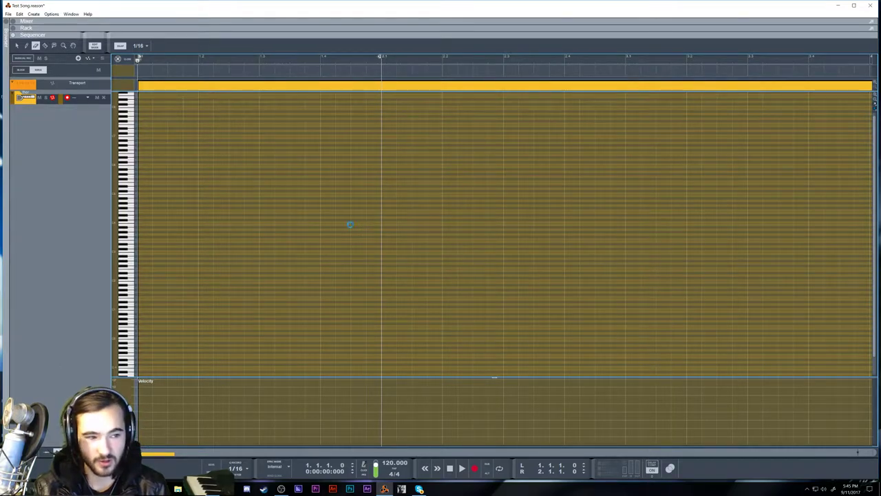
{"action": "key", "text": "ctrl+z"}
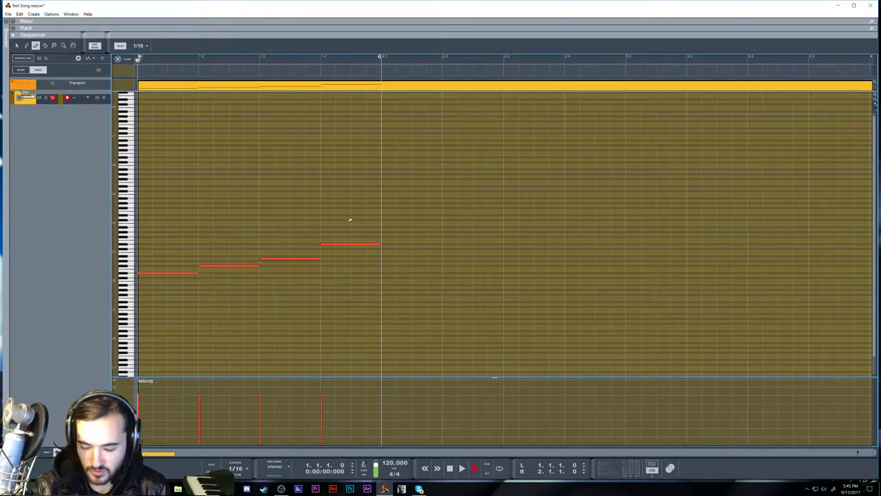
Split the note on beat 4 of bar 1 in half with the Razor tool, undo the split and exit the clip.
{"action": "key", "text": "e"}
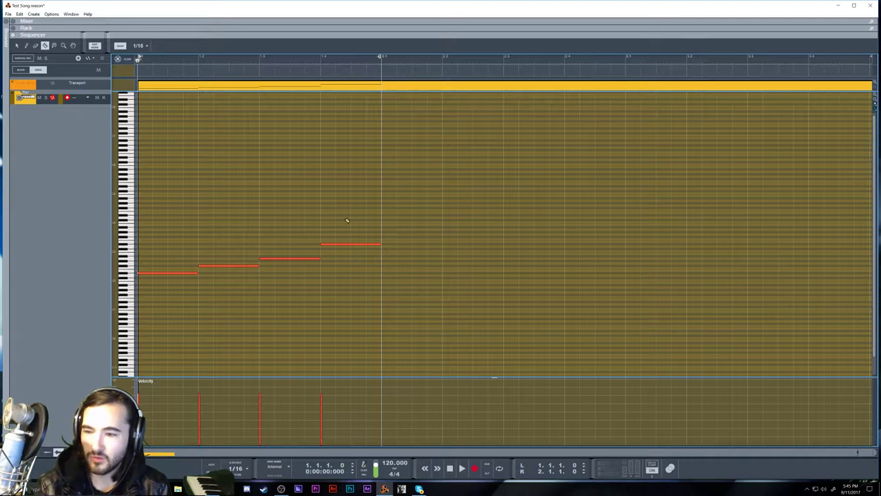
{"action": "left_click", "coordinate": [349, 269]}
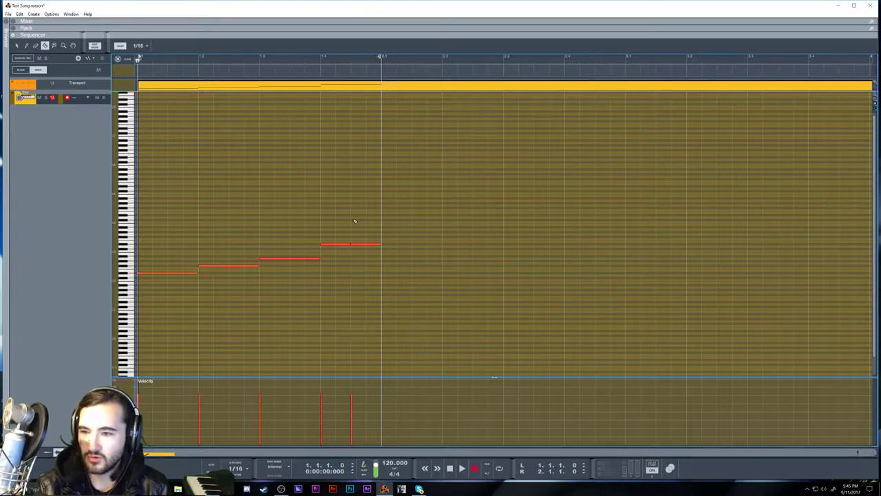
{"action": "left_click_drag", "start_coordinate": [336, 232], "coordinate": [333, 297]}
{"action": "key", "text": "ctrl+z"}
{"action": "key", "text": "Escape"}
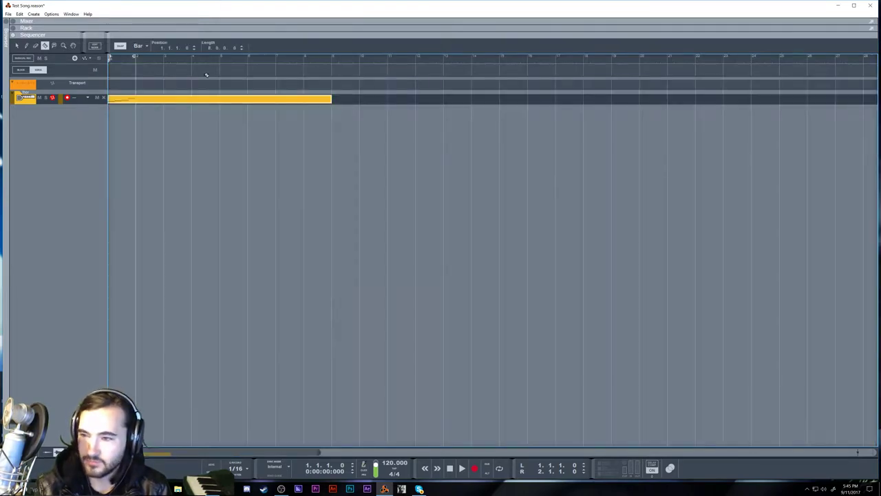
Split the eight-bar clip at bar 5 with the Razor tool.
{"action": "left_click", "coordinate": [221, 100]}
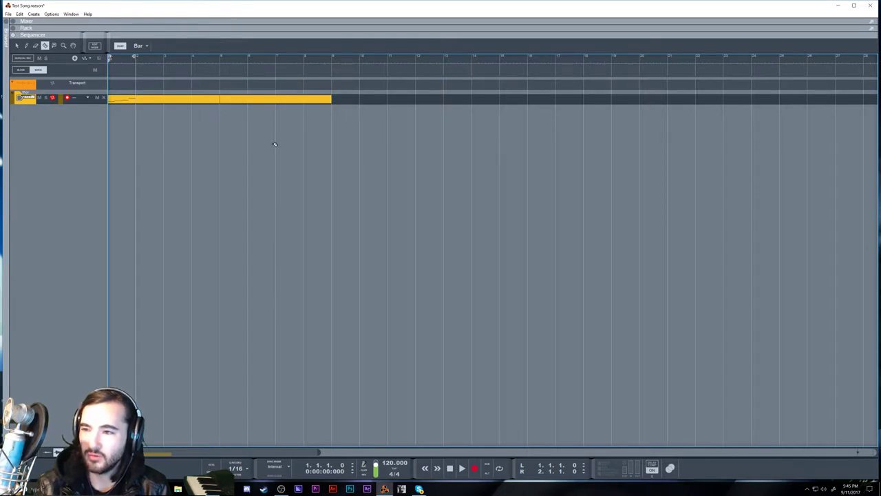
Draw a new clip from bar 10 to bar 20 with the Pencil tool and undo it.
{"action": "key", "text": "w"}
{"action": "left_click_drag", "start_coordinate": [360, 99], "coordinate": [631, 136]}
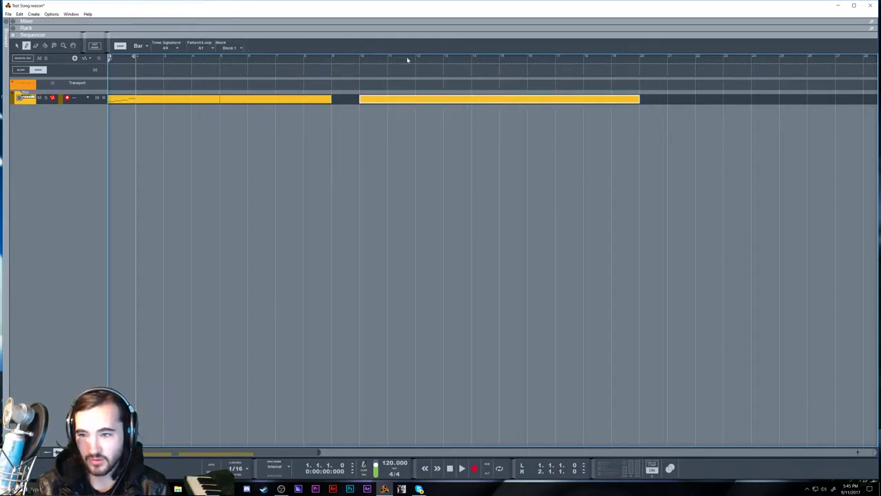
{"action": "key", "text": "ctrl+z"}
Delete the split-off clip that starts at bar 5 with the Selection tool active.
{"action": "key", "text": "q"}
{"action": "left_click", "coordinate": [288, 102]}
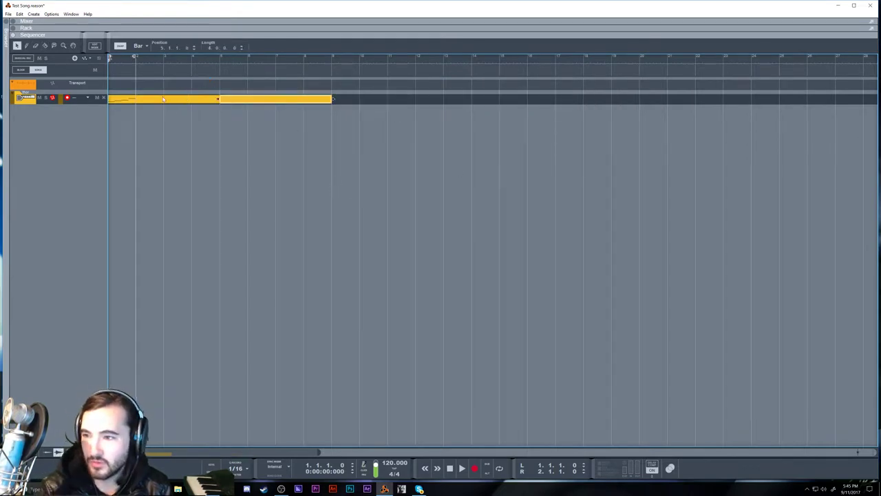
{"action": "key", "text": "Delete"}
Select the remaining four-bar clip and mute it with the Mute tool.
{"action": "double_click", "coordinate": [163, 101]}
{"action": "key", "text": "Escape"}
{"action": "key", "text": "r"}
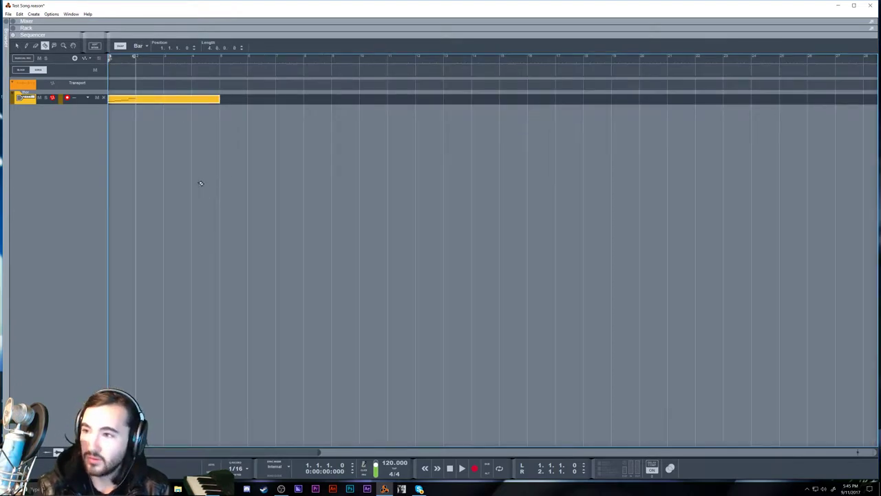
{"action": "key", "text": "t"}
{"action": "left_click", "coordinate": [201, 98]}
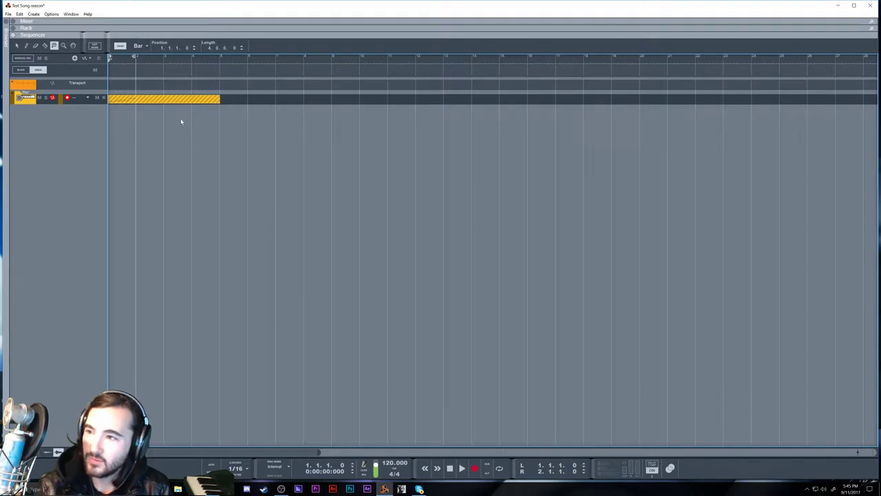
Demonstrate the Magnifying Glass tool by zooming in and out on the muted clip in the arrangement.
{"action": "key", "text": "y"}
{"action": "left_click", "coordinate": [199, 97]}
{"action": "right_click", "coordinate": [199, 97]}
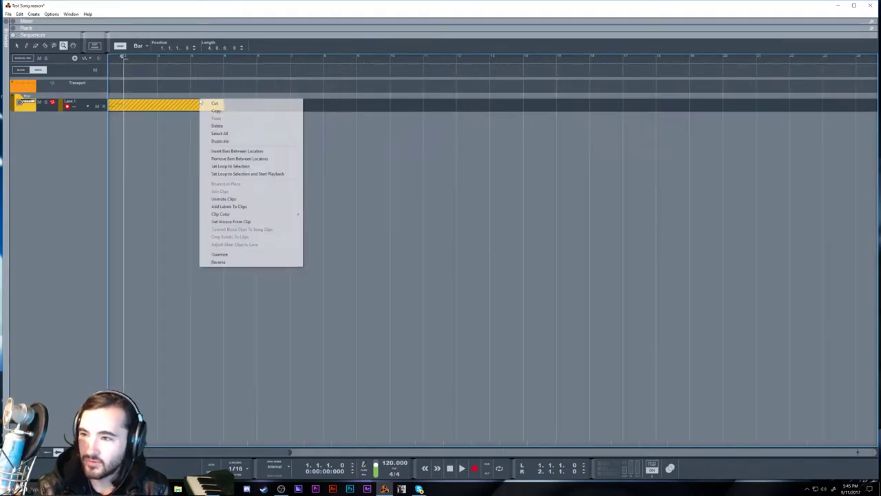
{"action": "left_click", "coordinate": [182, 103]}
{"action": "left_click", "coordinate": [180, 103]}
{"action": "left_click", "coordinate": [177, 103]}
{"action": "left_click", "coordinate": [168, 112]}
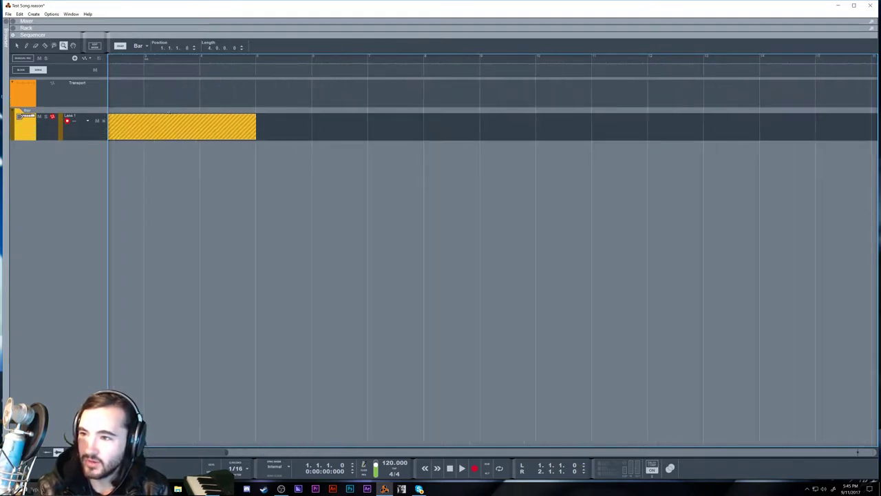
{"action": "scroll", "coordinate": [166, 98], "scroll_direction": "down", "scroll_amount": 4}
{"action": "scroll", "coordinate": [197, 149], "scroll_direction": "up", "scroll_amount": 3}
{"action": "scroll", "coordinate": [197, 149], "scroll_direction": "down", "scroll_amount": 5}
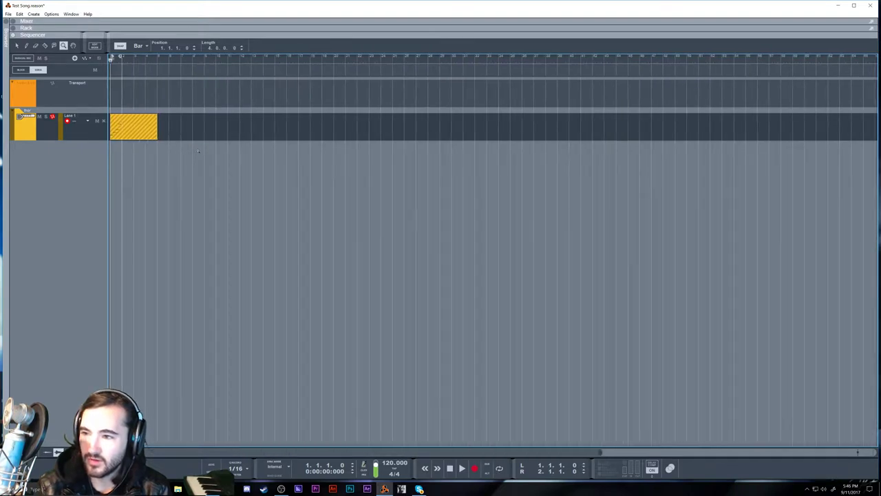
{"action": "scroll", "coordinate": [187, 156], "scroll_direction": "up", "scroll_amount": 1}
{"action": "scroll", "coordinate": [139, 148], "scroll_direction": "up", "scroll_amount": 4}
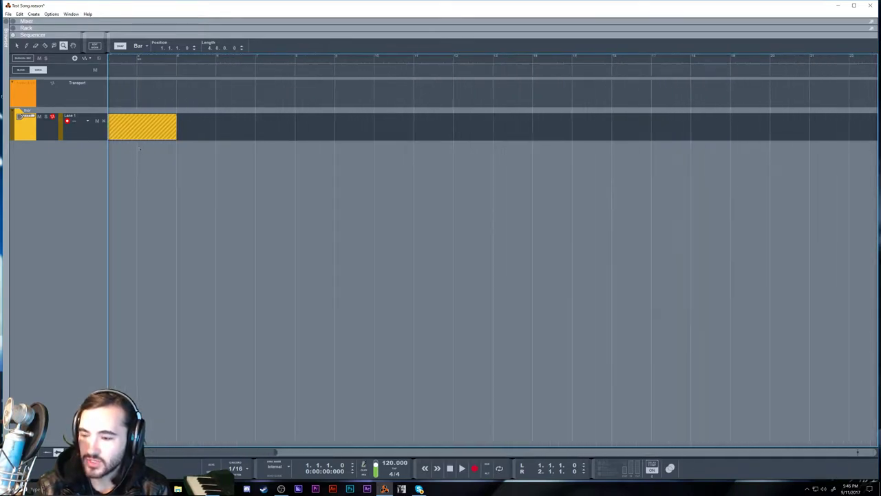
{"action": "scroll", "coordinate": [139, 148], "scroll_direction": "up", "scroll_amount": 2}
{"action": "scroll", "coordinate": [140, 148], "scroll_direction": "down", "scroll_amount": 1}
{"action": "scroll", "coordinate": [206, 78], "scroll_direction": "up", "scroll_amount": 5}
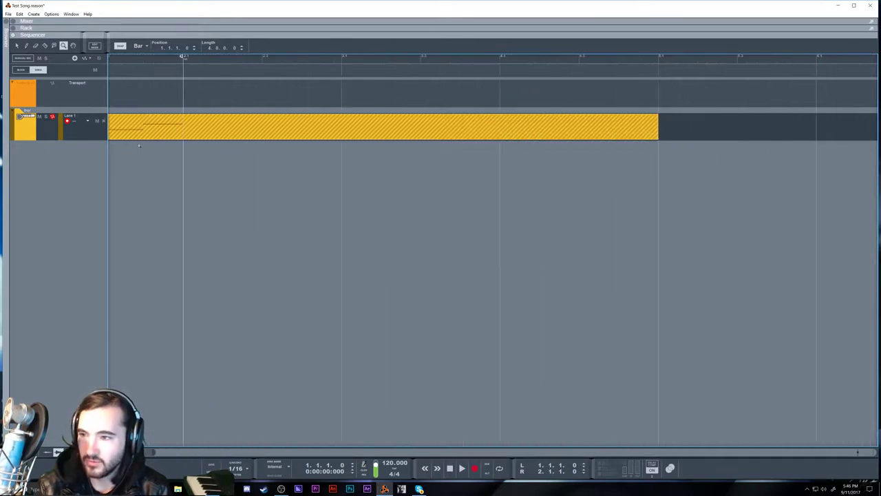
{"action": "scroll", "coordinate": [205, 78], "scroll_direction": "left", "scroll_amount": 1}
Unmute the four-bar clip with the Mute tool.
{"action": "key", "text": "r"}
{"action": "key", "text": "t"}
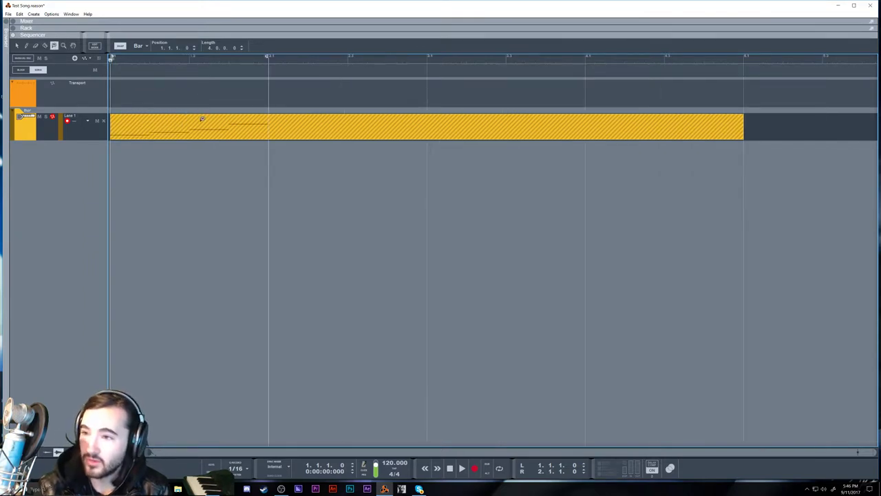
{"action": "left_click", "coordinate": [203, 119]}
Pan along the timeline with the Hand tool and return to the start of the song.
{"action": "left_click", "coordinate": [73, 47]}
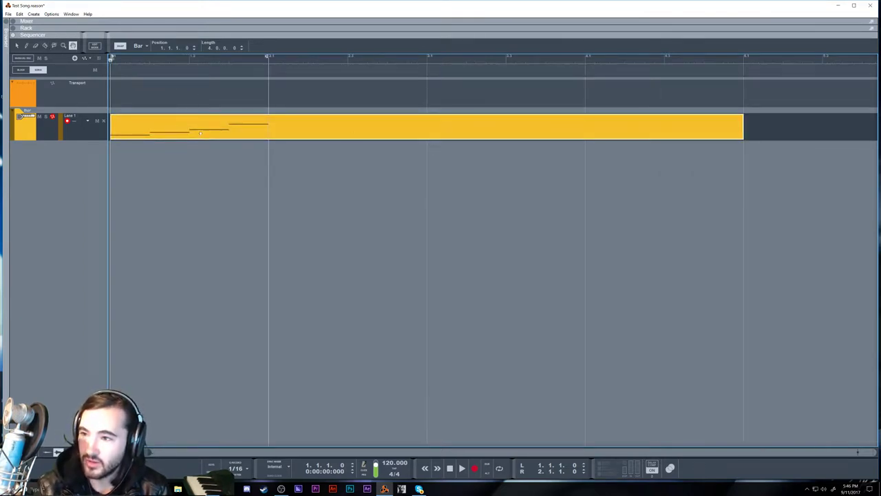
{"action": "scroll", "coordinate": [525, 172], "scroll_direction": "down", "scroll_amount": 3}
{"action": "scroll", "coordinate": [536, 185], "scroll_direction": "right", "scroll_amount": 6}
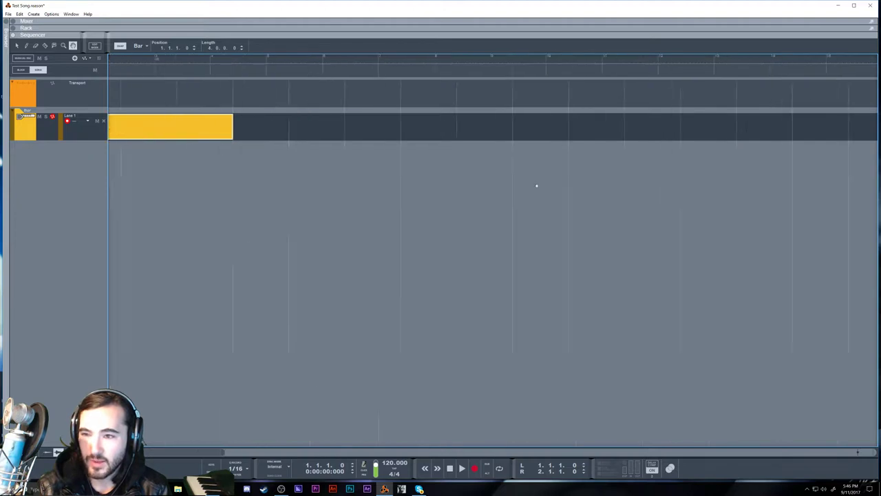
{"action": "left_click_drag", "start_coordinate": [505, 192], "coordinate": [670, 210]}
{"action": "scroll", "coordinate": [615, 221], "scroll_direction": "left", "scroll_amount": 15}
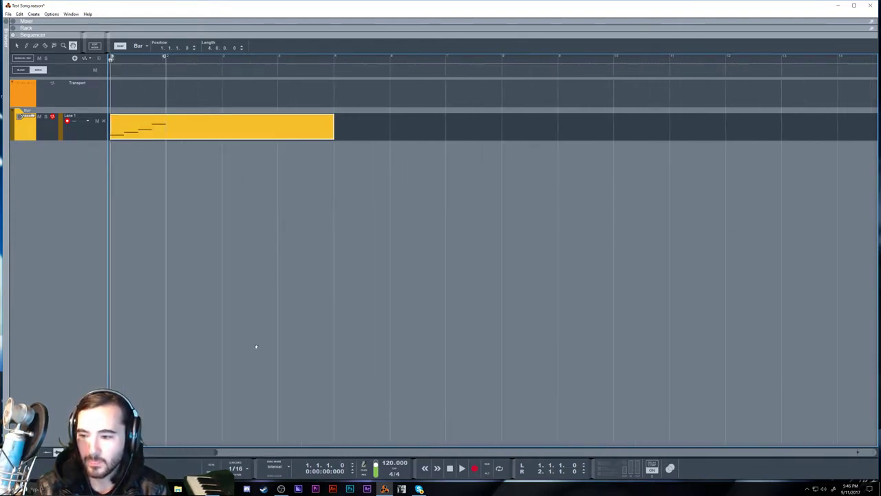
Switch back to the Selection tool and zoom the timeline out and in until the clip's notes are readable.
{"action": "key", "text": "q"}
{"action": "left_click_drag", "start_coordinate": [239, 452], "coordinate": [130, 447]}
{"action": "scroll", "coordinate": [257, 357], "scroll_direction": "down", "scroll_amount": 7}
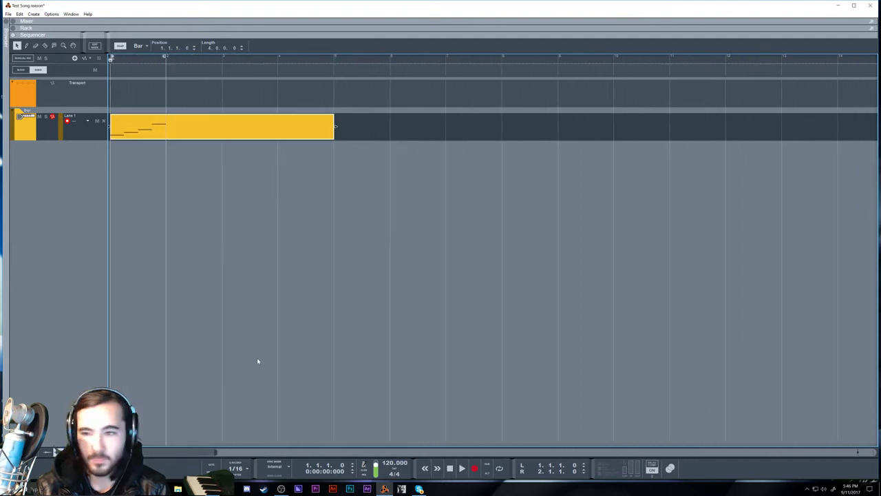
{"action": "scroll", "coordinate": [322, 305], "scroll_direction": "down", "scroll_amount": 6}
{"action": "scroll", "coordinate": [244, 113], "scroll_direction": "up", "scroll_amount": 7}
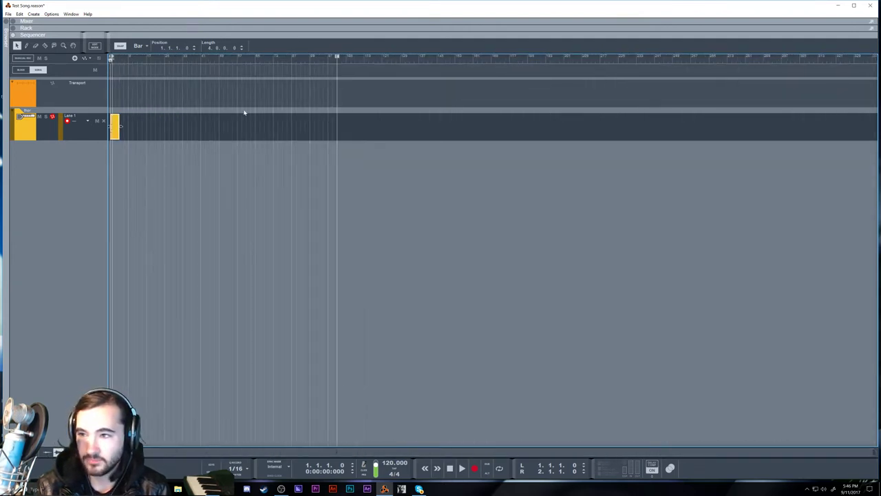
{"action": "key", "text": "g"}
{"action": "key", "text": "g"}
{"action": "key", "text": "g"}
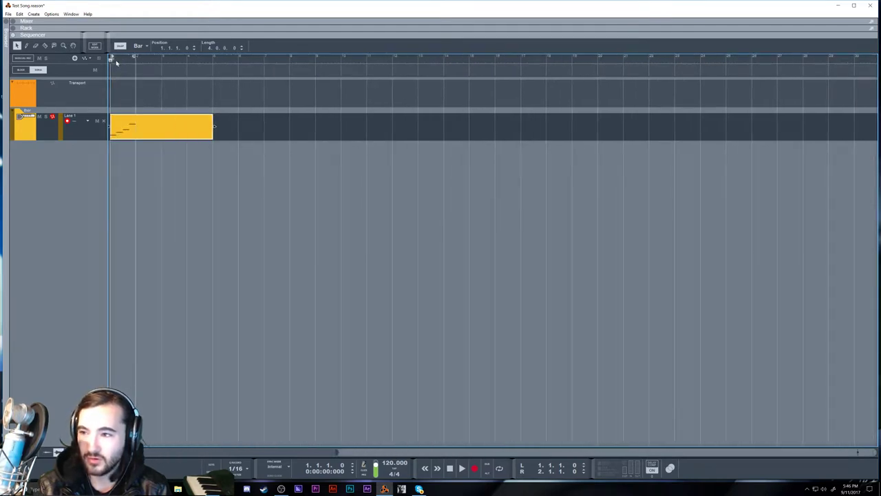
{"action": "key", "text": "g"}
{"action": "key", "text": "g"}
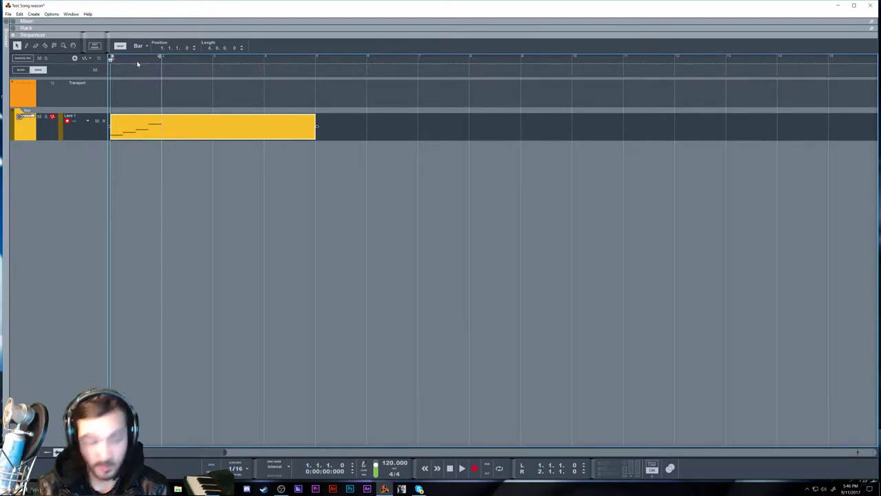
Play the song from the start and open the four-bar clip for note editing.
{"action": "key", "text": "space"}
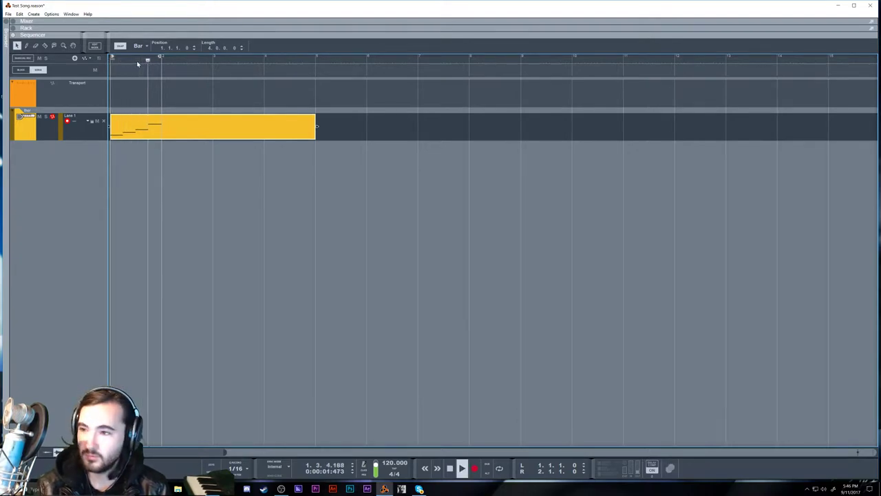
{"action": "double_click", "coordinate": [158, 127]}
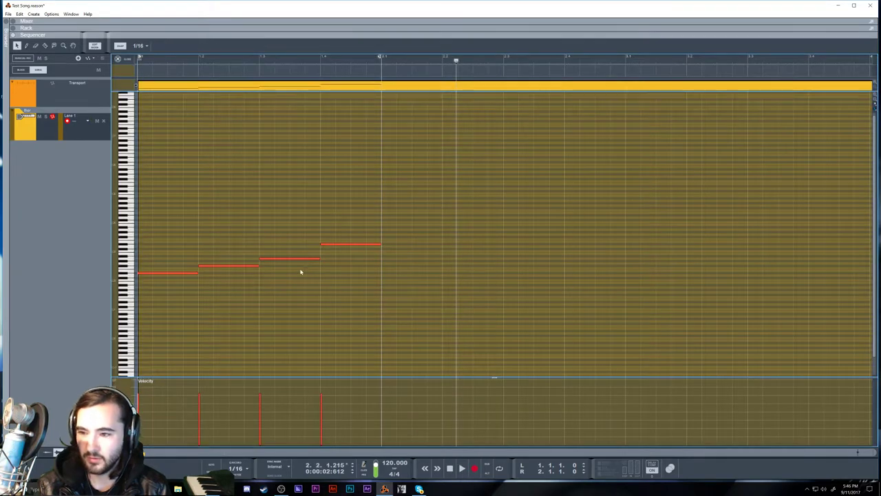
Move the beat 2 note to G2 and the beat 3 note to A#2, playing the phrase from the start.
{"action": "left_click", "coordinate": [186, 274]}
{"action": "left_click", "coordinate": [211, 265]}
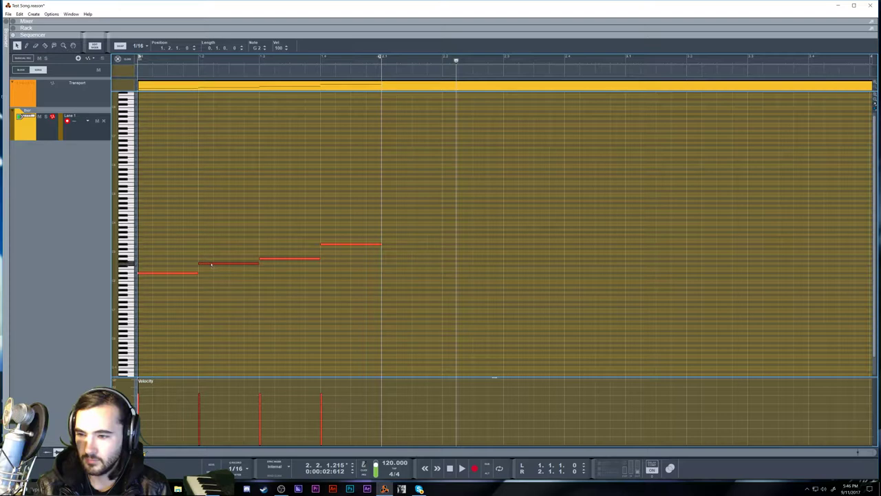
{"action": "key", "text": "space"}
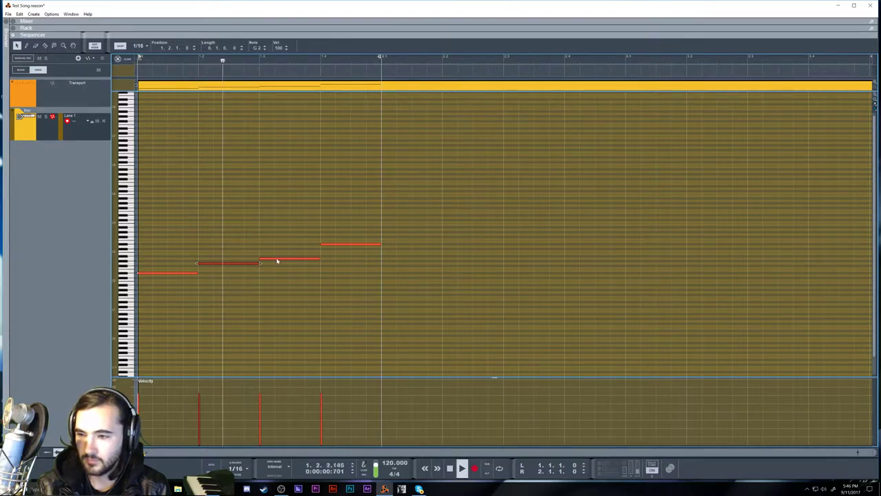
{"action": "left_click_drag", "start_coordinate": [280, 260], "coordinate": [280, 257]}
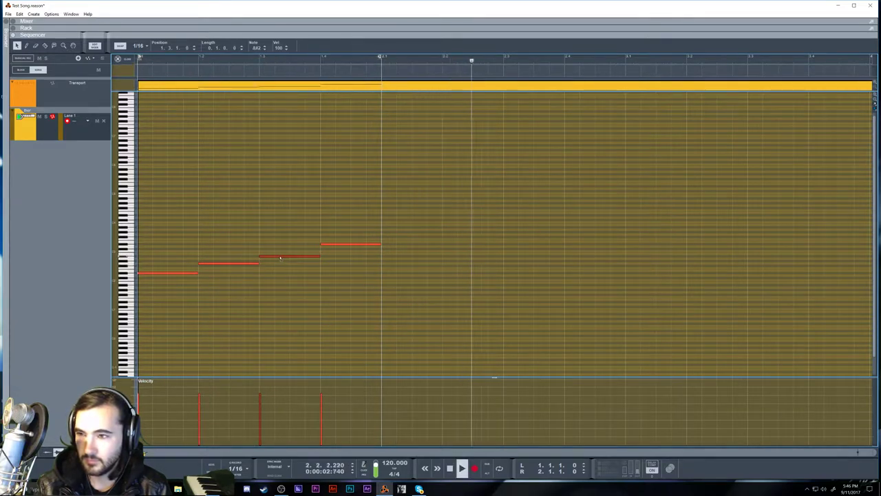
{"action": "left_click", "coordinate": [137, 59]}
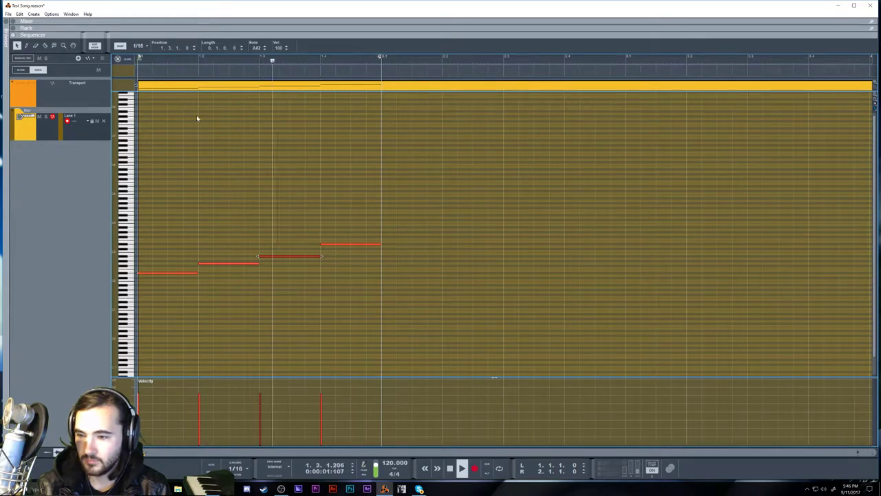
{"action": "key", "text": "space"}
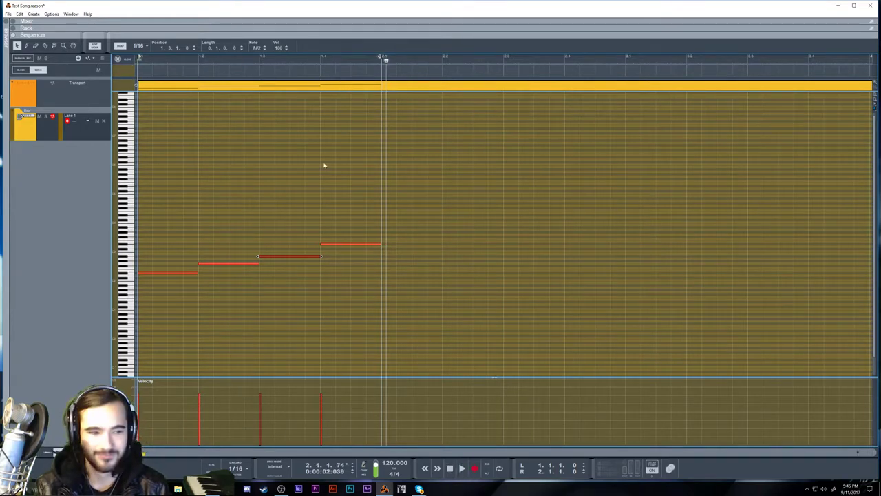
Exit the clip to the arrangement and zoom in on its first bars.
{"action": "scroll", "coordinate": [335, 173], "scroll_direction": "up", "scroll_amount": 2}
{"action": "scroll", "coordinate": [335, 173], "scroll_direction": "down", "scroll_amount": 3}
{"action": "key", "text": "Escape"}
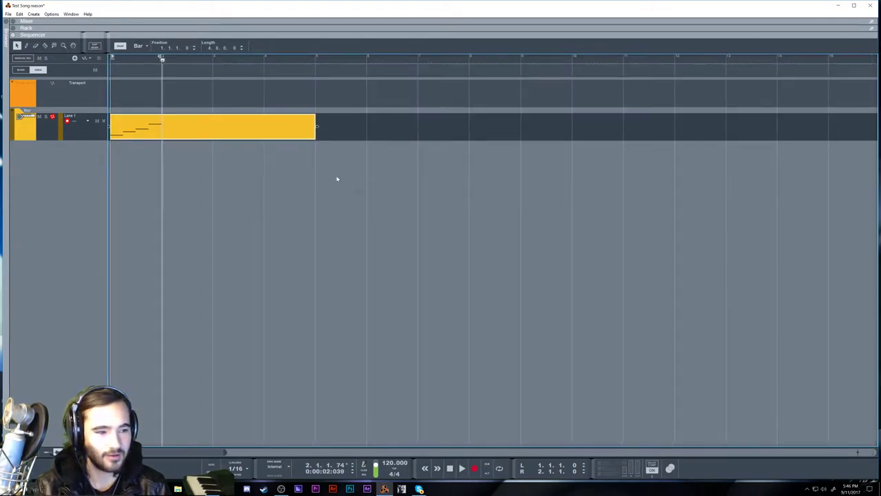
{"action": "scroll", "coordinate": [152, 140], "scroll_direction": "up", "scroll_amount": 2}
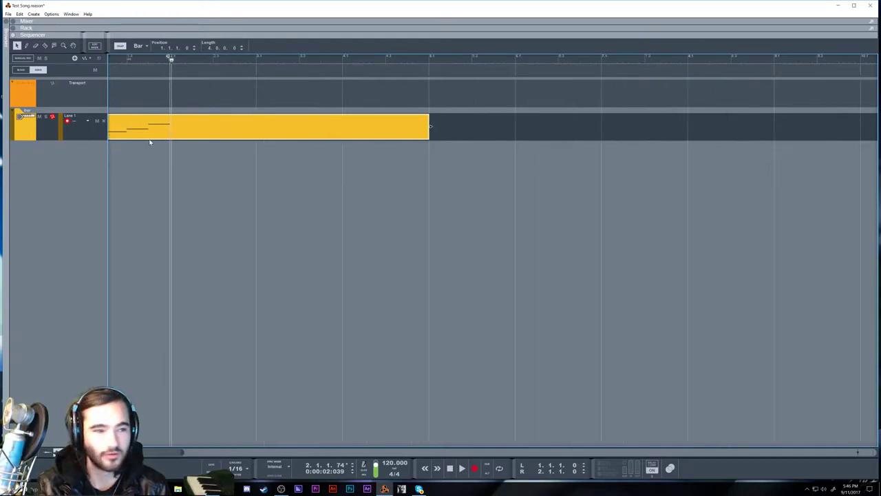
{"action": "scroll", "coordinate": [150, 141], "scroll_direction": "up", "scroll_amount": 1}
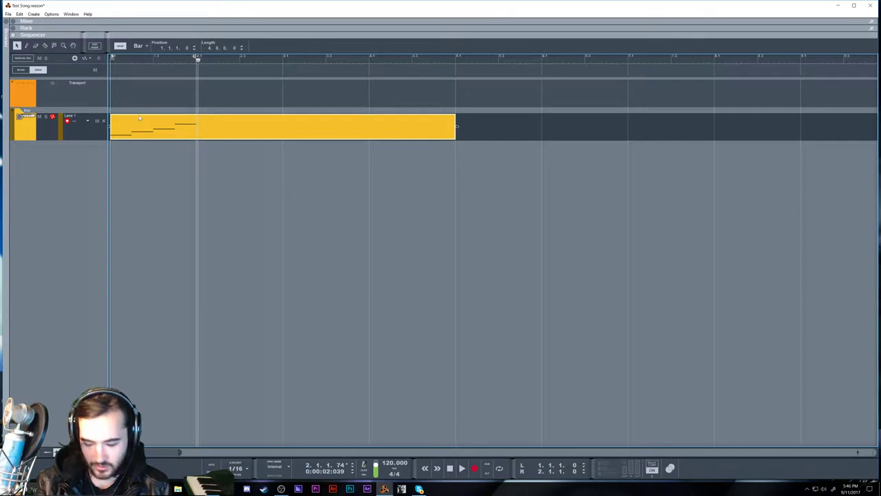
Turn on looping, return the playhead to the start of bar 1 and play the loop between the locators.
{"action": "key", "text": "shift+Return"}
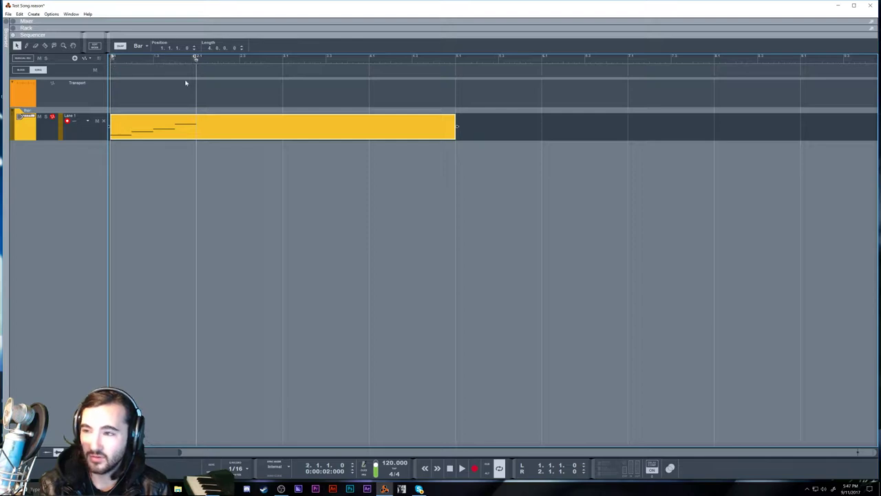
{"action": "mouse_move", "coordinate": [183, 91]}
{"action": "left_mouse_down"}
{"action": "mouse_move", "coordinate": [433, 104]}
{"action": "mouse_move", "coordinate": [553, 72]}
{"action": "mouse_move", "coordinate": [647, 103]}
{"action": "mouse_move", "coordinate": [7, 122]}
{"action": "left_mouse_up"}
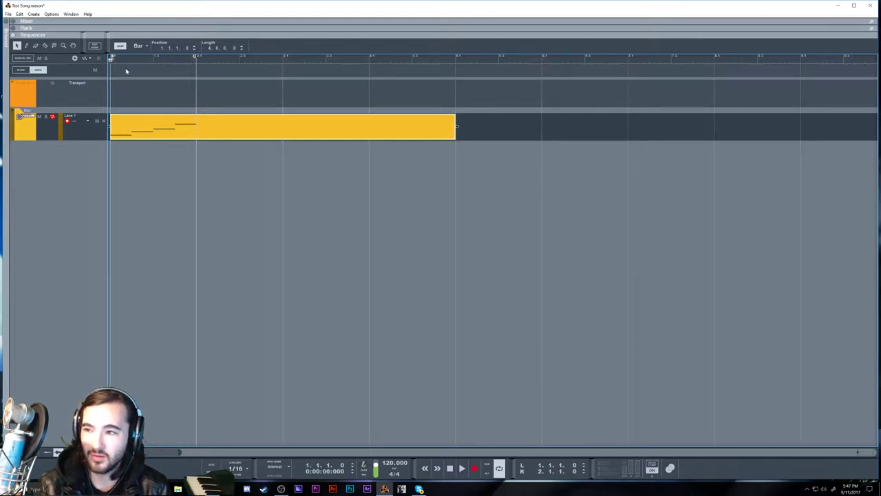
{"action": "mouse_move", "coordinate": [540, 104]}
{"action": "left_mouse_down"}
{"action": "mouse_move", "coordinate": [600, 119]}
{"action": "mouse_move", "coordinate": [2, 133]}
{"action": "left_mouse_up"}
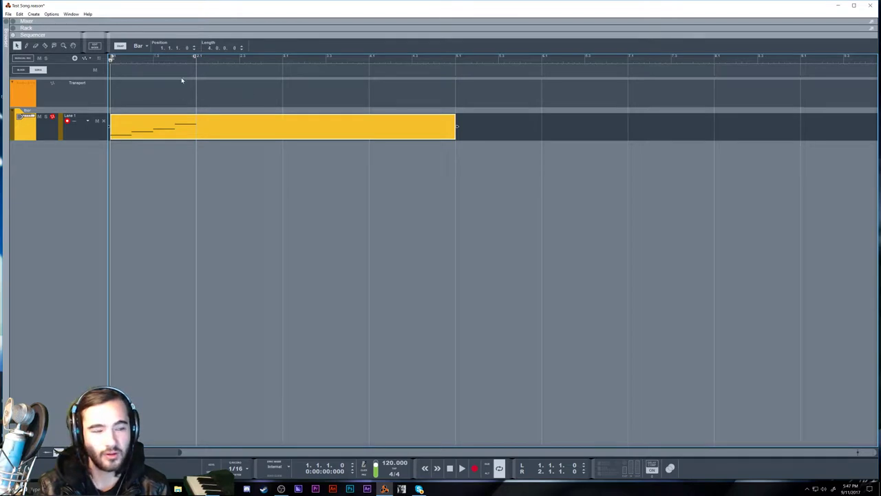
{"action": "key", "text": "space"}
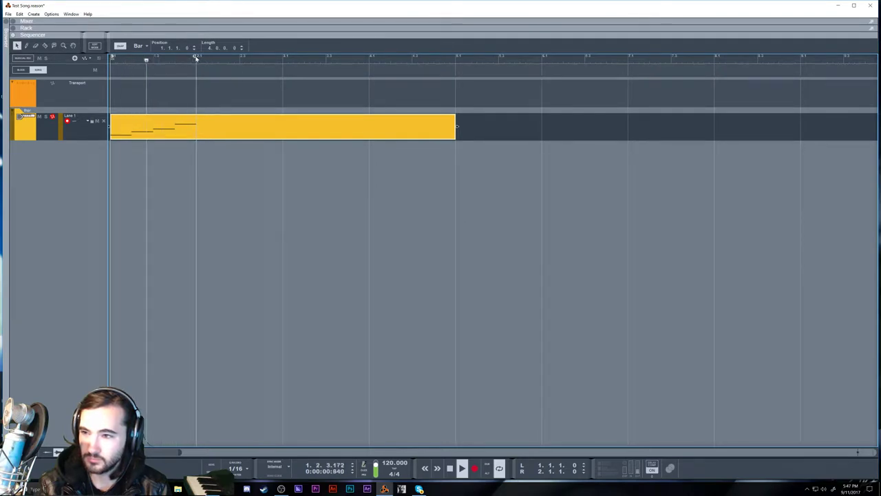
Move the right loop locator to bar 5 so the loop spans the whole four-bar clip.
{"action": "left_click_drag", "start_coordinate": [196, 59], "coordinate": [454, 63]}
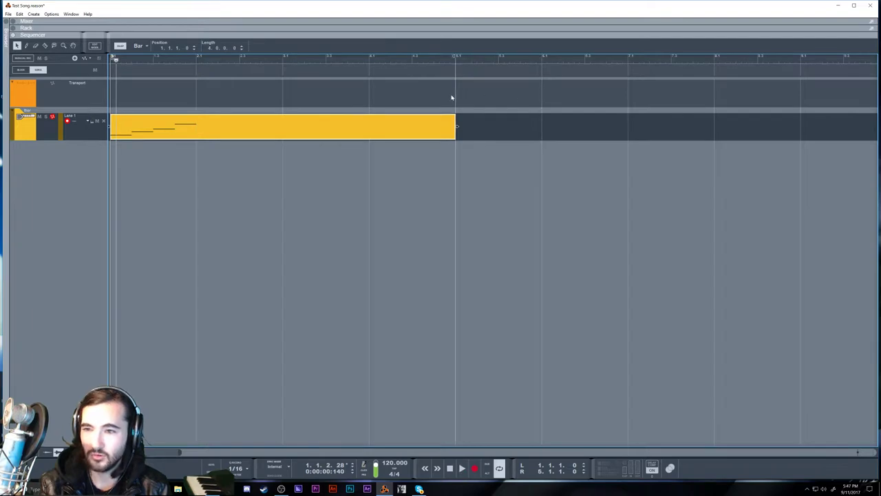
{"action": "double_click", "coordinate": [268, 138]}
{"action": "left_click_drag", "start_coordinate": [382, 325], "coordinate": [251, 172]}
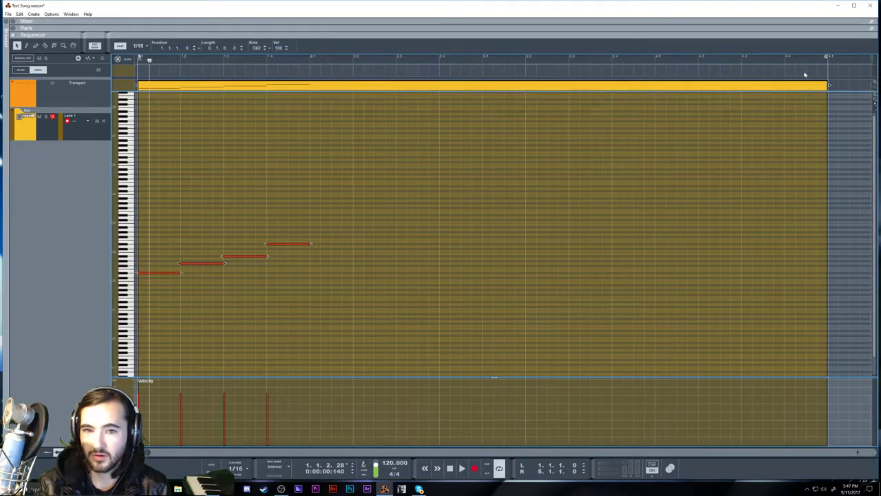
{"action": "key", "text": "Escape"}
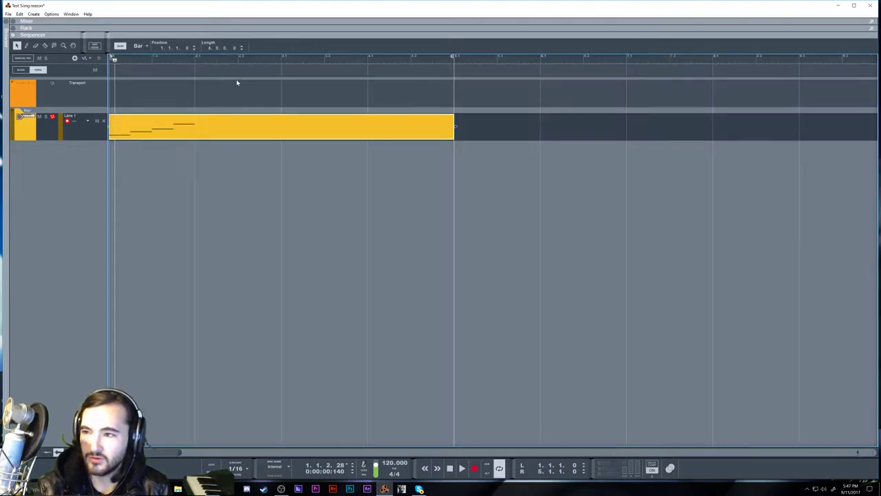
{"action": "mouse_move", "coordinate": [253, 65]}
{"action": "left_mouse_down"}
{"action": "mouse_move", "coordinate": [571, 103]}
{"action": "mouse_move", "coordinate": [608, 116]}
{"action": "mouse_move", "coordinate": [322, 116]}
{"action": "mouse_move", "coordinate": [671, 126]}
{"action": "mouse_move", "coordinate": [275, 131]}
{"action": "mouse_move", "coordinate": [694, 144]}
{"action": "mouse_move", "coordinate": [289, 137]}
{"action": "mouse_move", "coordinate": [753, 136]}
{"action": "mouse_move", "coordinate": [368, 104]}
{"action": "mouse_move", "coordinate": [780, 124]}
{"action": "mouse_move", "coordinate": [429, 101]}
{"action": "mouse_move", "coordinate": [805, 126]}
{"action": "mouse_move", "coordinate": [647, 130]}
{"action": "mouse_move", "coordinate": [790, 131]}
{"action": "left_mouse_up"}
{"action": "mouse_move", "coordinate": [574, 81]}
{"action": "left_mouse_down"}
{"action": "mouse_move", "coordinate": [464, 60]}
{"action": "mouse_move", "coordinate": [767, 99]}
{"action": "mouse_move", "coordinate": [461, 121]}
{"action": "mouse_move", "coordinate": [280, 124]}
{"action": "mouse_move", "coordinate": [601, 126]}
{"action": "mouse_move", "coordinate": [732, 147]}
{"action": "mouse_move", "coordinate": [92, 197]}
{"action": "left_mouse_up"}
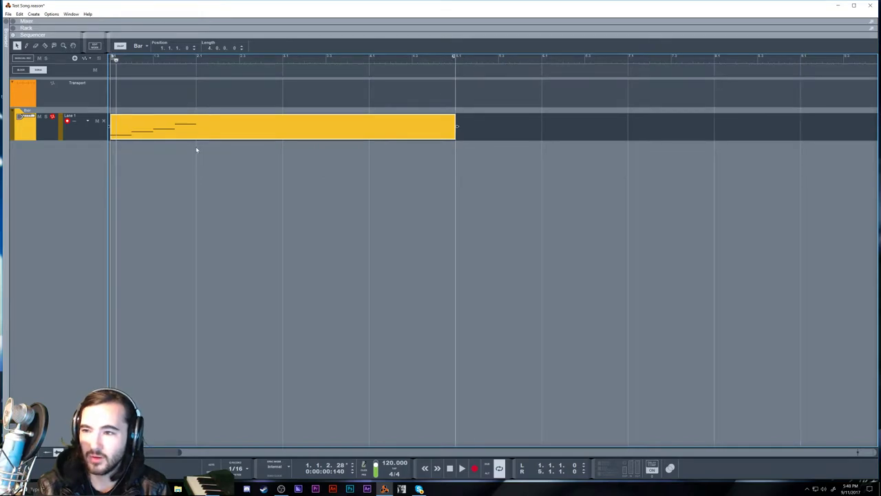
Open the clip, copy its four bar 1 notes into bars 2, 3 and 4, and return to the arrangement.
{"action": "double_click", "coordinate": [200, 136]}
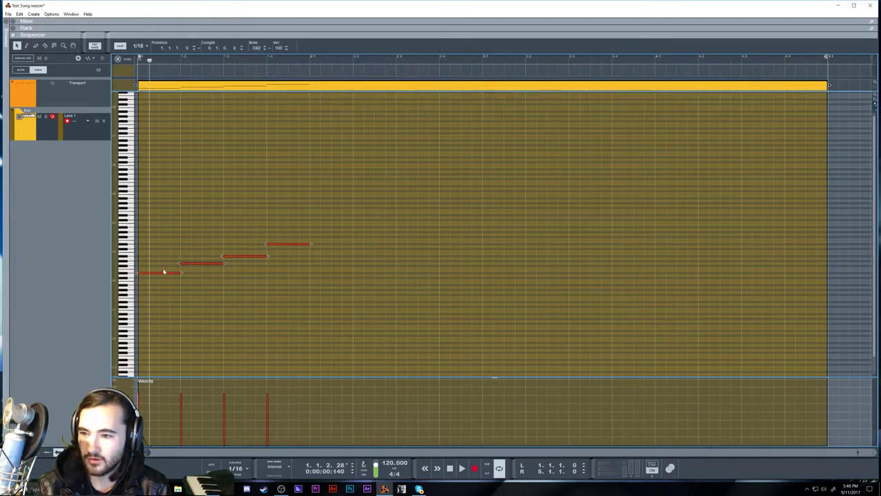
{"action": "left_click_drag", "start_coordinate": [404, 313], "coordinate": [144, 167]}
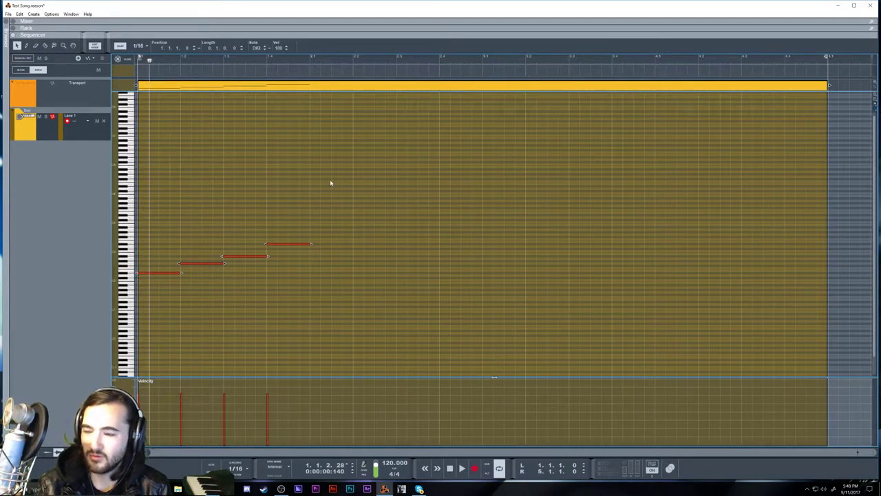
{"action": "key", "text": "ctrl+c"}
{"action": "key", "text": "ctrl+v"}
{"action": "key", "text": "ctrl+v"}
{"action": "key", "text": "ctrl+v"}
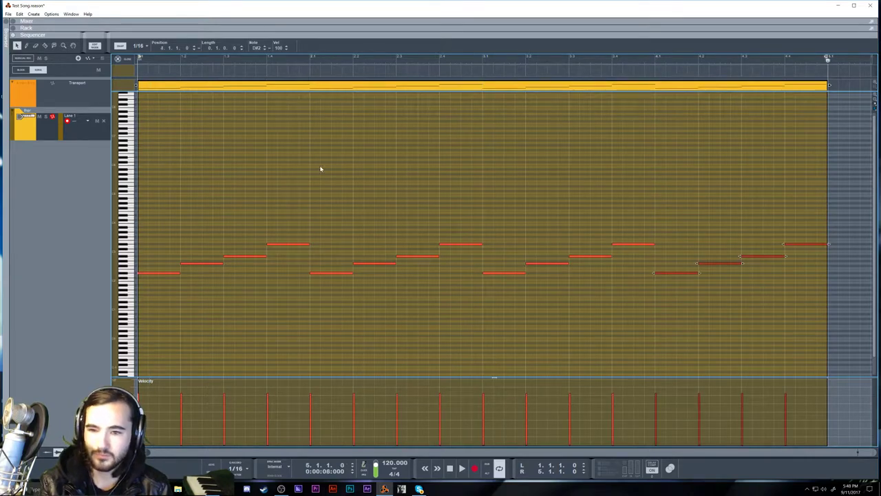
{"action": "key", "text": "ctrl+e"}
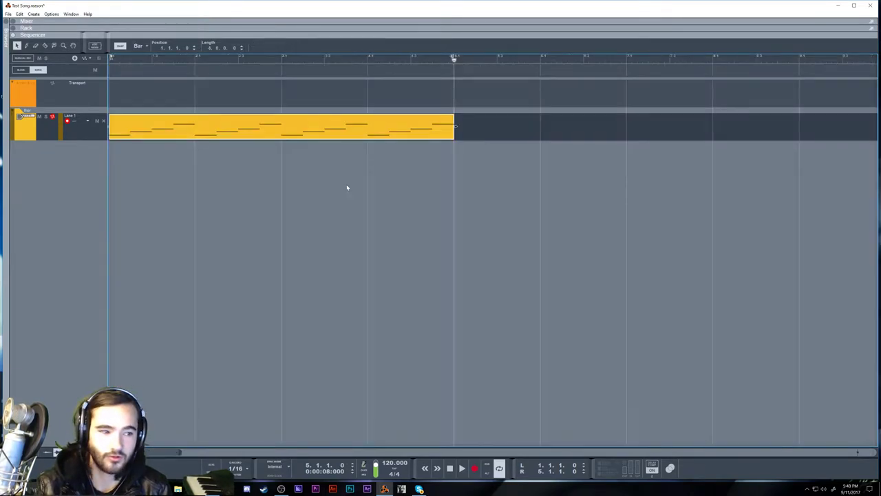
Play the four-bar clip from the start of the song and stop playback.
{"action": "key", "text": "Home"}
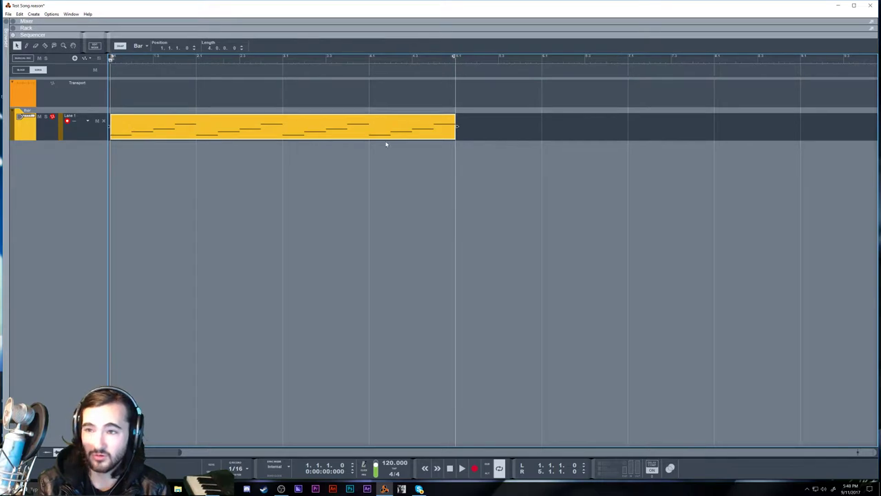
{"action": "key", "text": "space"}
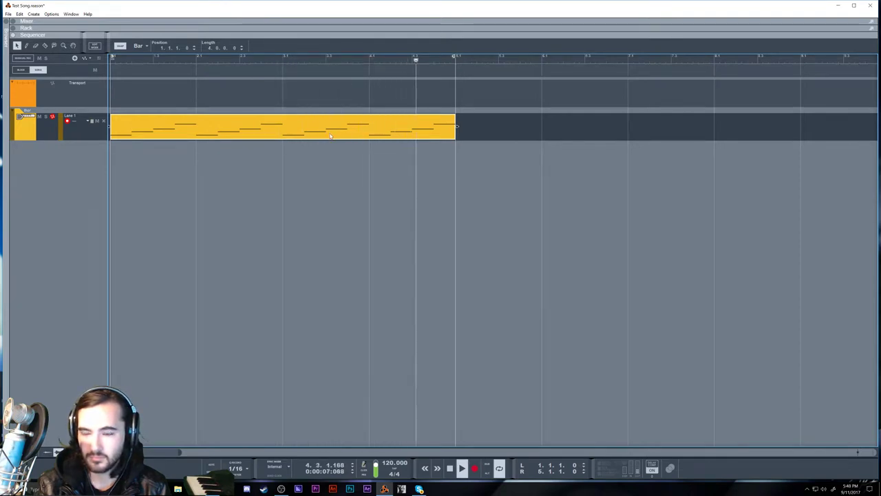
{"action": "key", "text": "space"}
Duplicate the four-bar clip directly after the original, starting at bar 5.
{"action": "key", "text": "ctrl+c"}
{"action": "key", "text": "ctrl+v"}
Join the two adjacent clips into one eight-bar clip and move the right loop locator to bar 9.
{"action": "left_click_drag", "start_coordinate": [376, 79], "coordinate": [659, 190]}
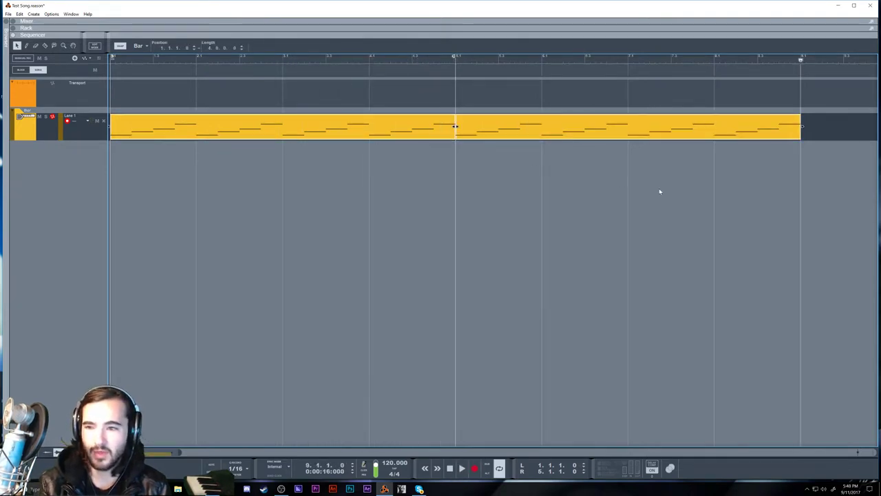
{"action": "right_click", "coordinate": [400, 126]}
{"action": "left_click", "coordinate": [452, 226]}
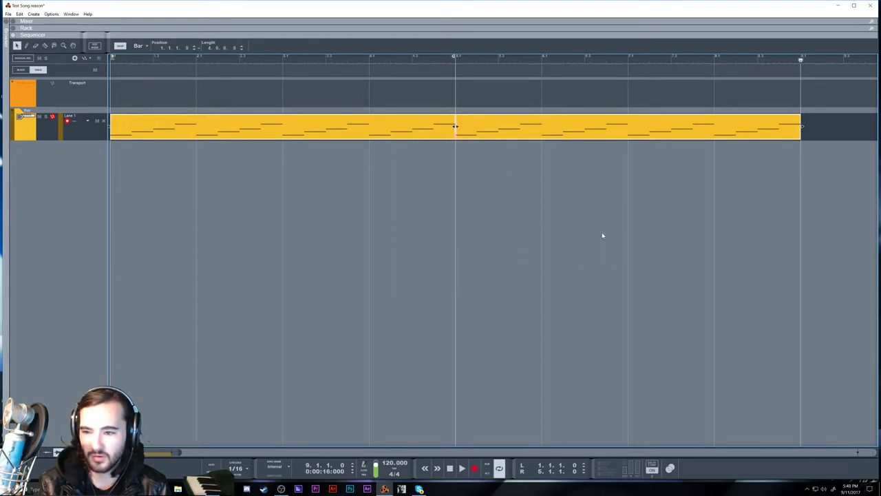
{"action": "left_click_drag", "start_coordinate": [374, 105], "coordinate": [650, 168]}
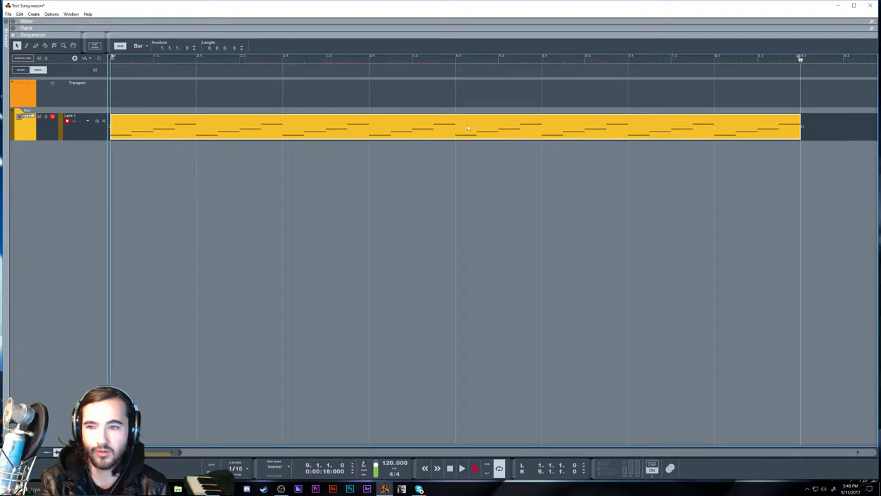
Open the eight-bar clip for note editing, show all its notes and play it from bar 1.
{"action": "double_click", "coordinate": [466, 129]}
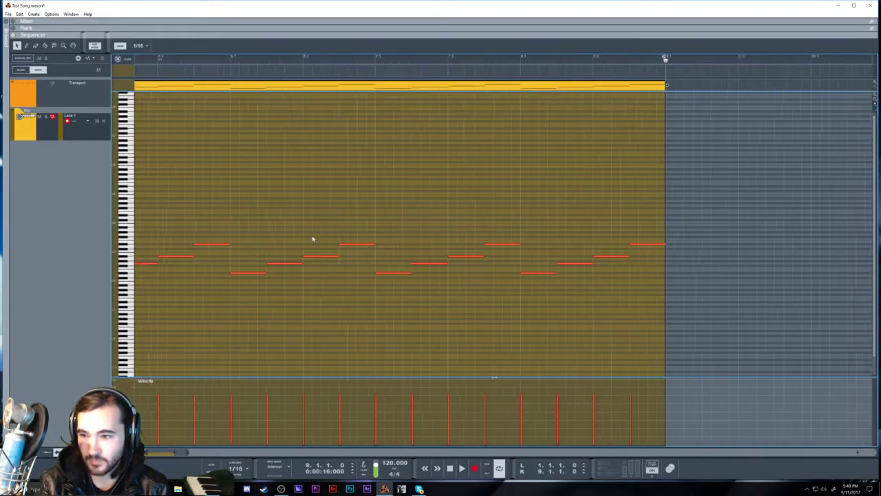
{"action": "scroll", "coordinate": [332, 241], "scroll_direction": "left", "scroll_amount": 1}
{"action": "scroll", "coordinate": [468, 264], "scroll_direction": "down", "scroll_amount": 2}
{"action": "scroll", "coordinate": [268, 197], "scroll_direction": "up", "scroll_amount": 3}
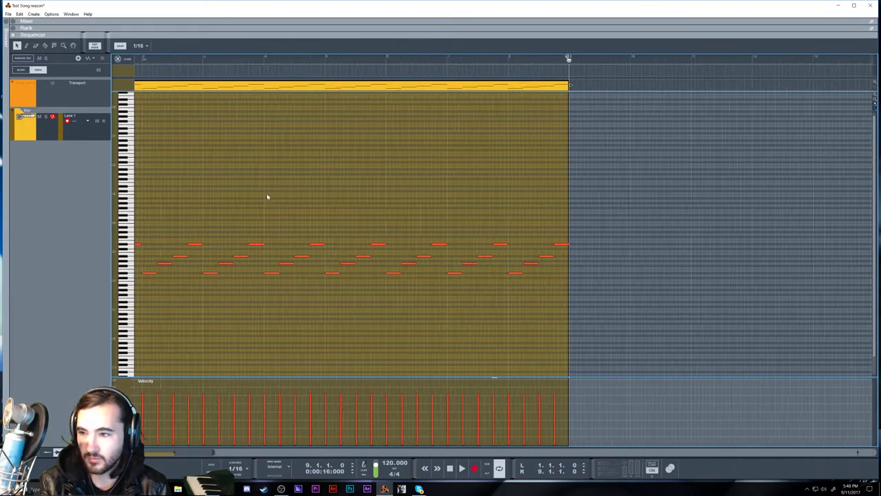
{"action": "scroll", "coordinate": [184, 121], "scroll_direction": "left", "scroll_amount": 1}
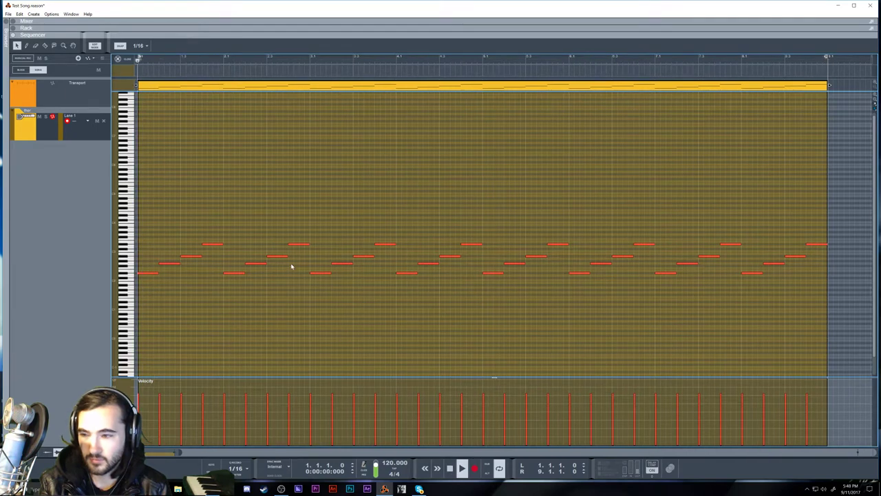
{"action": "key", "text": "space"}
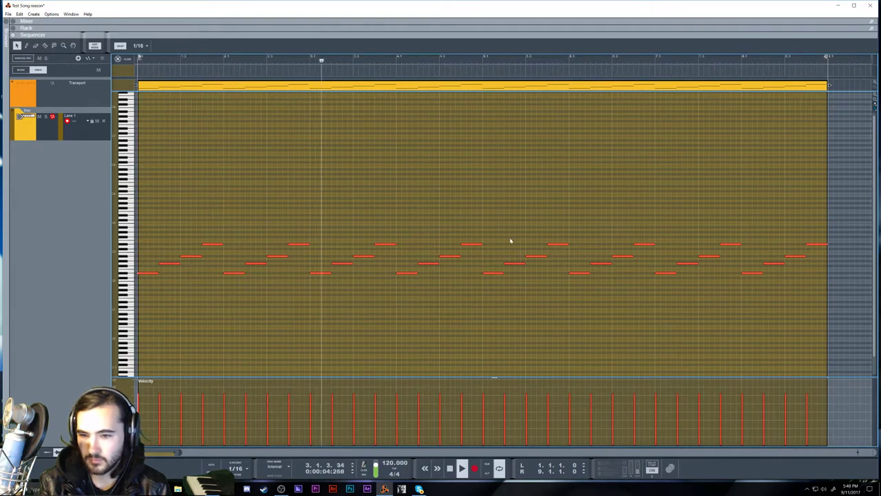
Select and delete the beat 2, 3 and 4 notes in bars 5 to 8, stopping playback.
{"action": "left_click_drag", "start_coordinate": [510, 240], "coordinate": [834, 269]}
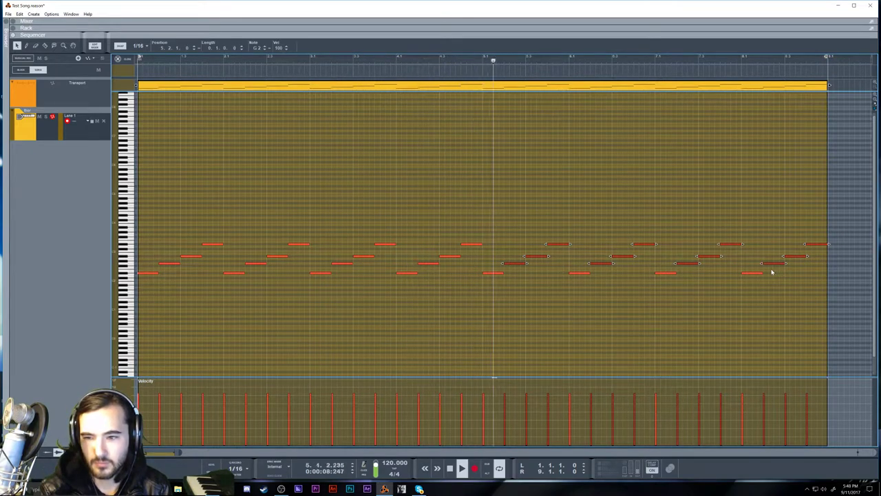
{"action": "key", "text": "space"}
{"action": "key", "text": "Delete"}
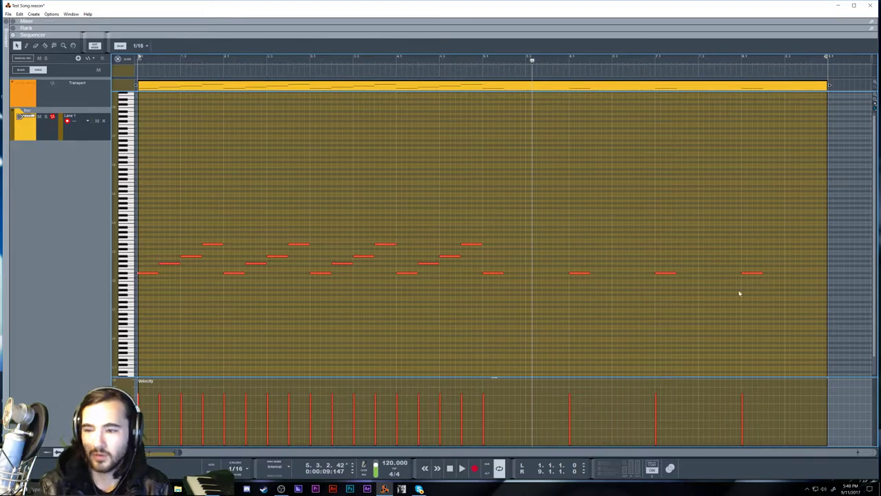
Delete all remaining notes from bar 3 onward, keeping only the phrases in bars 1 and 2.
{"action": "left_click", "coordinate": [259, 74]}
{"action": "left_click", "coordinate": [139, 59]}
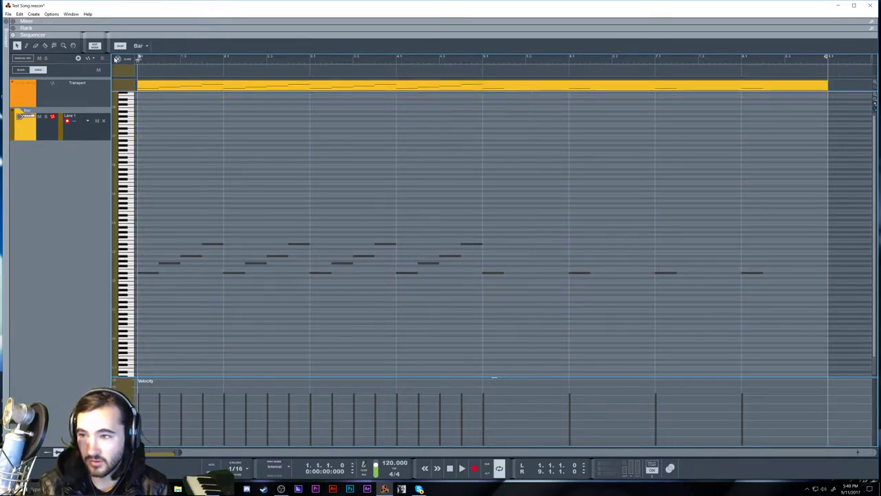
{"action": "double_click", "coordinate": [479, 299]}
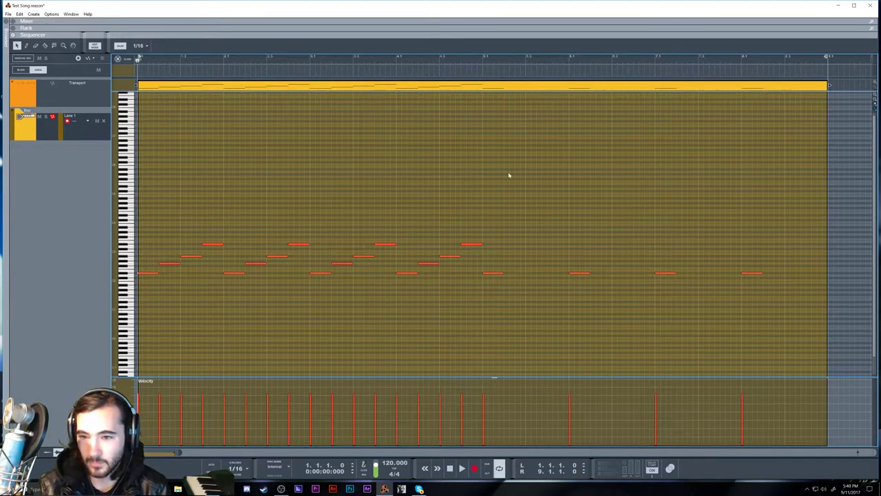
{"action": "left_click", "coordinate": [397, 57]}
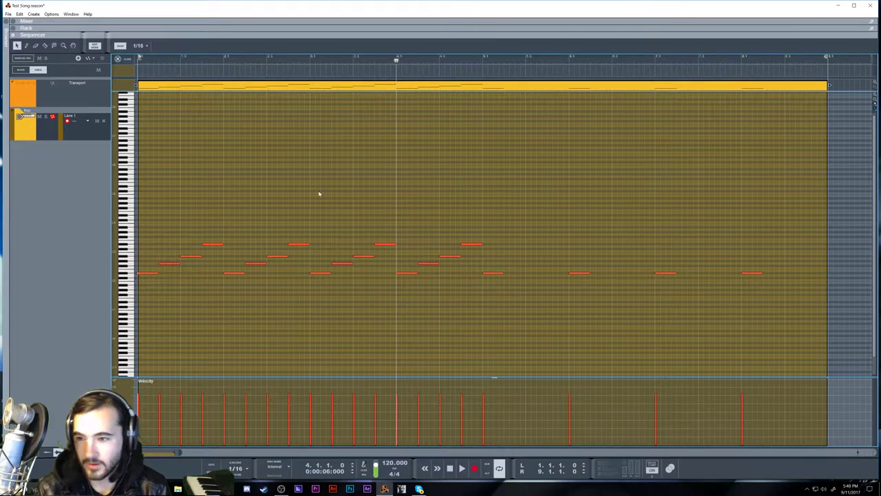
{"action": "key", "text": "Home"}
{"action": "left_click_drag", "start_coordinate": [311, 226], "coordinate": [678, 362]}
{"action": "key", "text": "Delete"}
Copy the first notes of bars 1 and 2 to the starts of bars 3 and 4 and play the opening bars.
{"action": "left_click_drag", "start_coordinate": [280, 278], "coordinate": [78, 263]}
{"action": "left_click", "coordinate": [309, 62]}
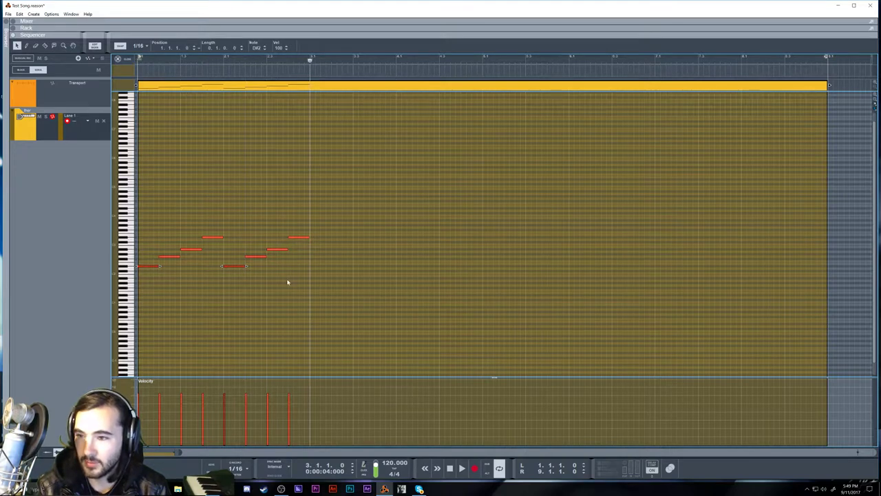
{"action": "key", "text": "ctrl+v"}
{"action": "key", "text": "space"}
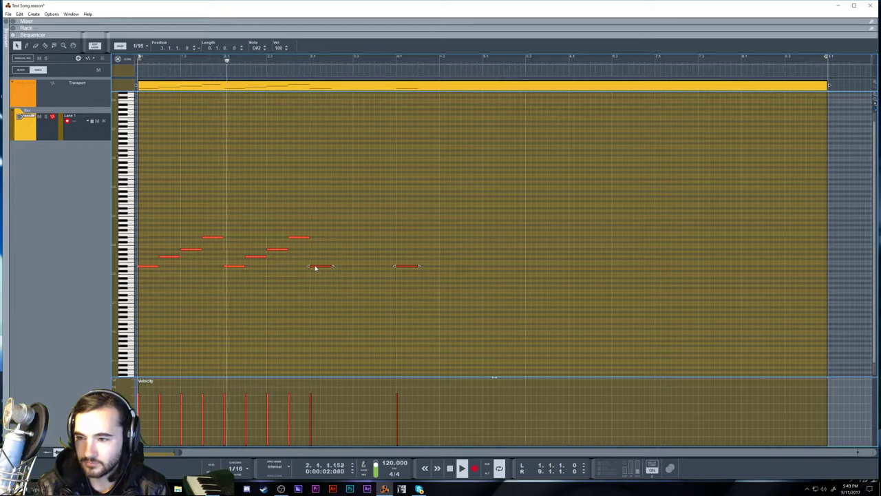
{"action": "key", "text": "space"}
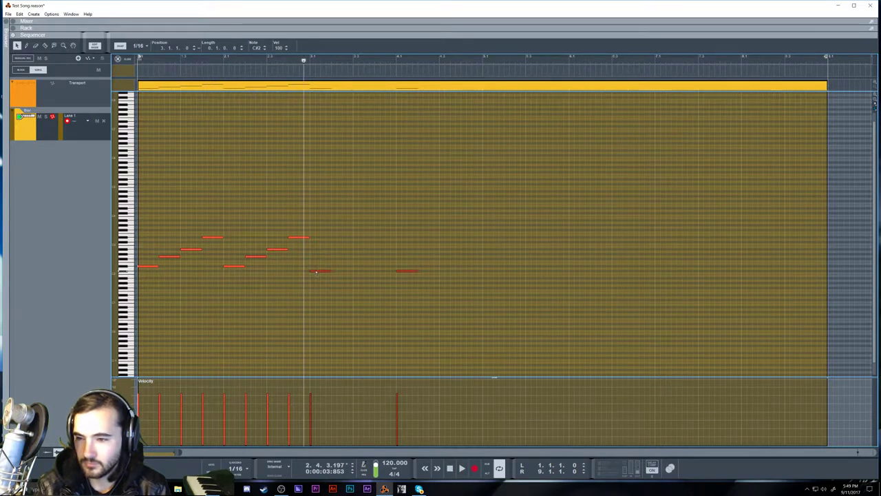
Build a rising four-note phrase in both bars 3 and 4, starting on D2 and ending on D3.
{"action": "left_click_drag", "start_coordinate": [316, 271], "coordinate": [383, 245]}
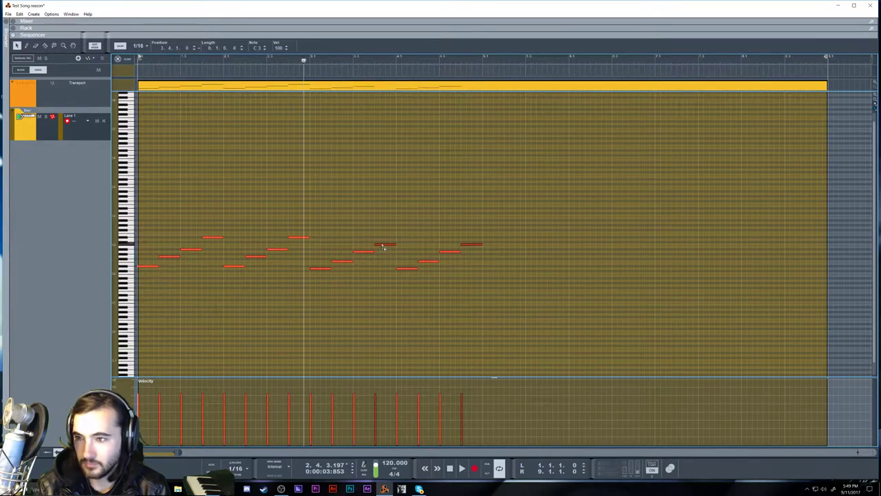
{"action": "left_click", "coordinate": [319, 269]}
{"action": "left_click_drag", "start_coordinate": [364, 220], "coordinate": [523, 249]}
Play the notes from beat 2 of bar 2 through the new phrases and stop.
{"action": "left_click", "coordinate": [250, 60]}
{"action": "key", "text": "space"}
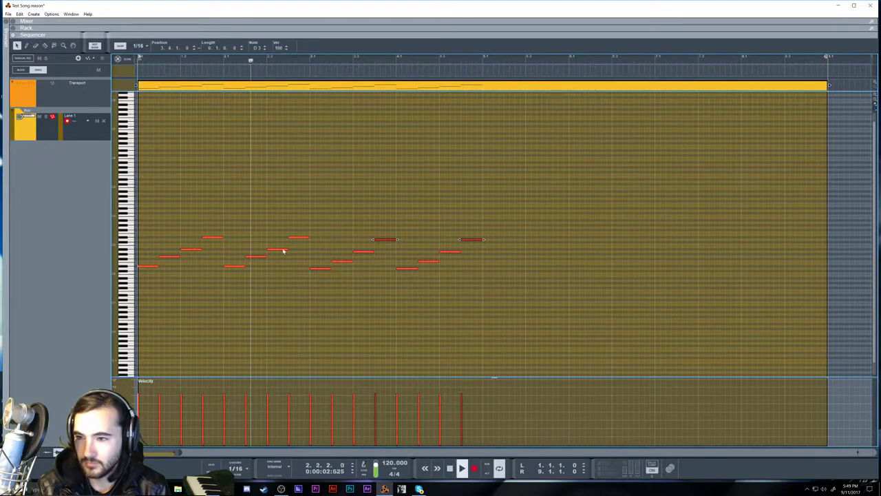
{"action": "left_click", "coordinate": [298, 237]}
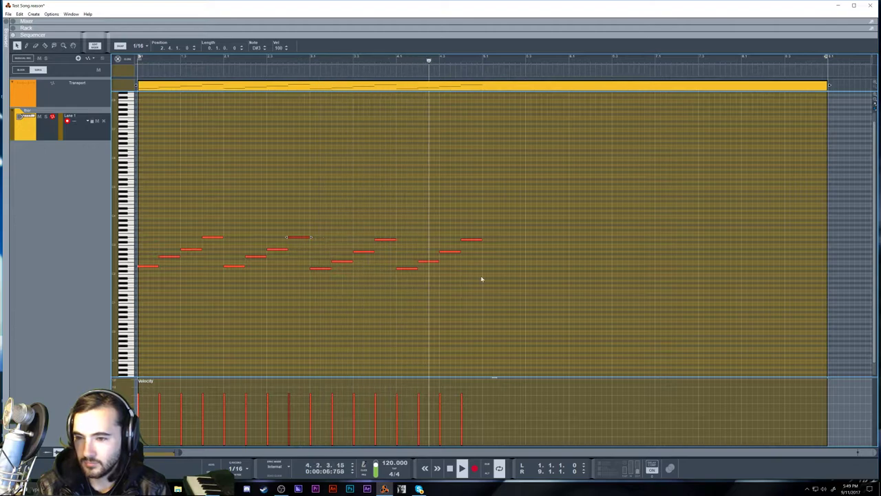
{"action": "key", "text": "space"}
Place the playhead at the start of bar 2, reopen the clip and play it into bar 4.
{"action": "left_click", "coordinate": [254, 71]}
{"action": "left_click", "coordinate": [244, 59]}
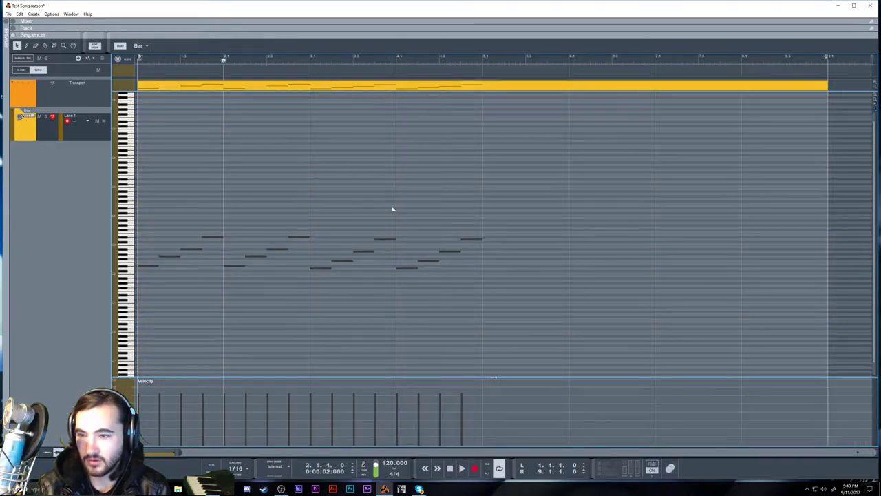
{"action": "double_click", "coordinate": [403, 208]}
{"action": "key", "text": "space"}
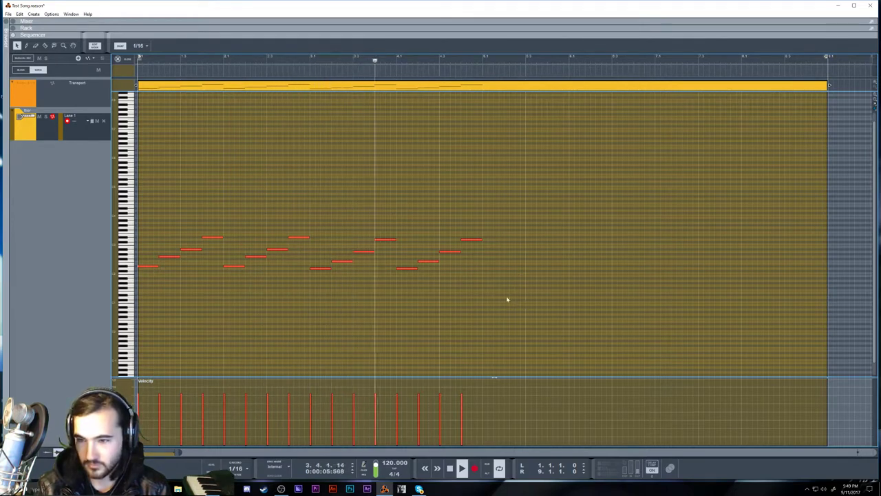
{"action": "key", "text": "space"}
Select the notes in bars 3 and 4 for comparison, then play from just before bar 2.
{"action": "left_click_drag", "start_coordinate": [486, 279], "coordinate": [330, 192]}
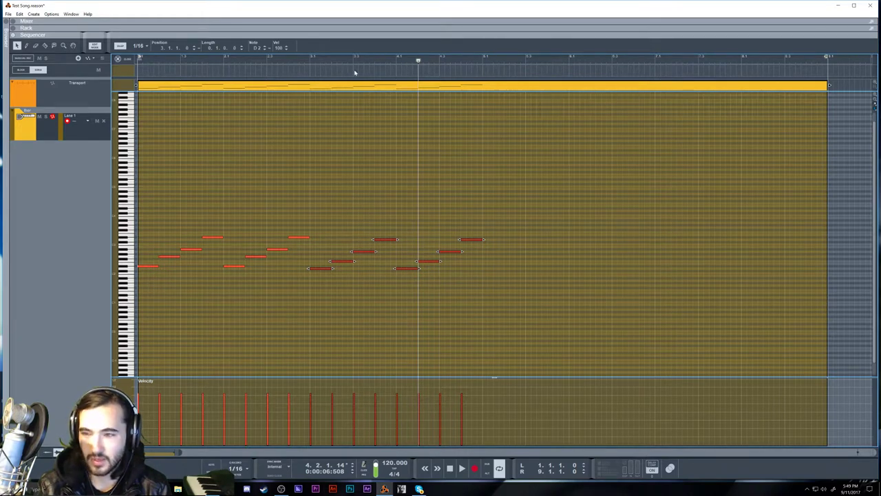
{"action": "left_click_drag", "start_coordinate": [237, 62], "coordinate": [217, 61]}
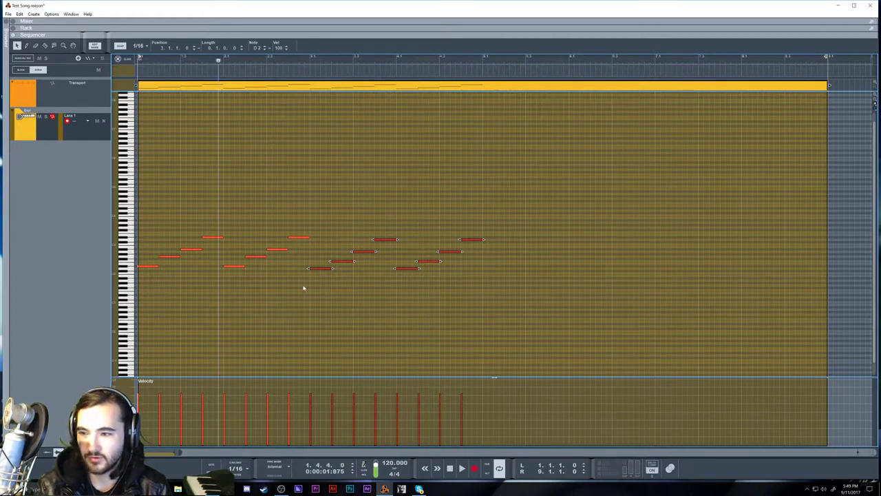
{"action": "left_click", "coordinate": [336, 234]}
{"action": "key", "text": "space"}
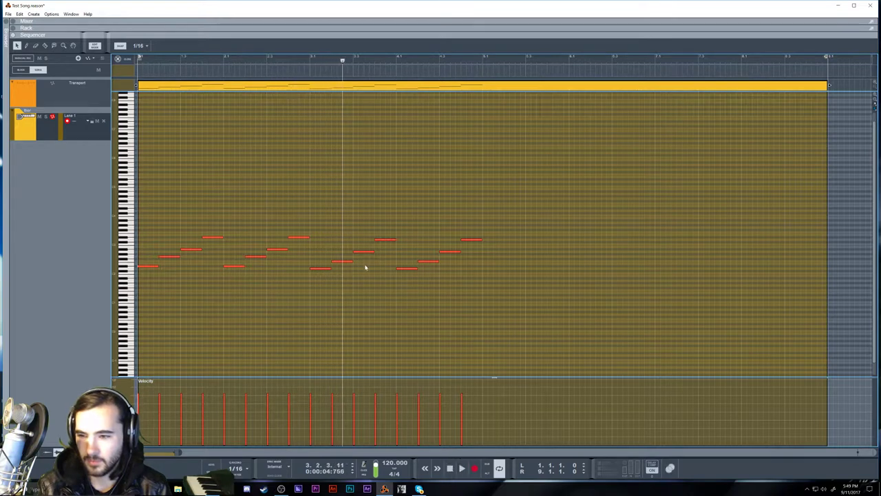
Copy the four-bar progression into bars 5 to 8, lower the copied phrases so bars 7 and 8 end on A#2, and play it.
{"action": "left_click_drag", "start_coordinate": [560, 305], "coordinate": [123, 214]}
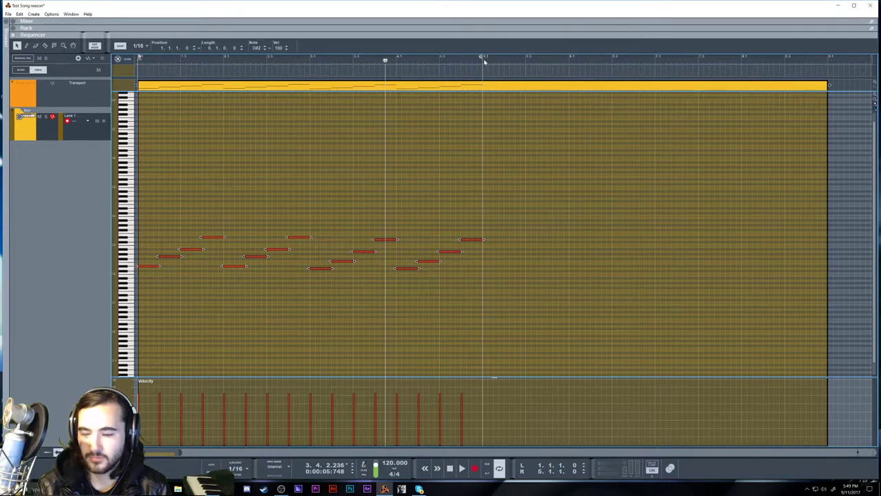
{"action": "left_click_drag", "start_coordinate": [503, 351], "coordinate": [489, 276]}
{"action": "left_click_drag", "start_coordinate": [490, 274], "coordinate": [513, 267]}
{"action": "left_click_drag", "start_coordinate": [512, 266], "coordinate": [728, 257]}
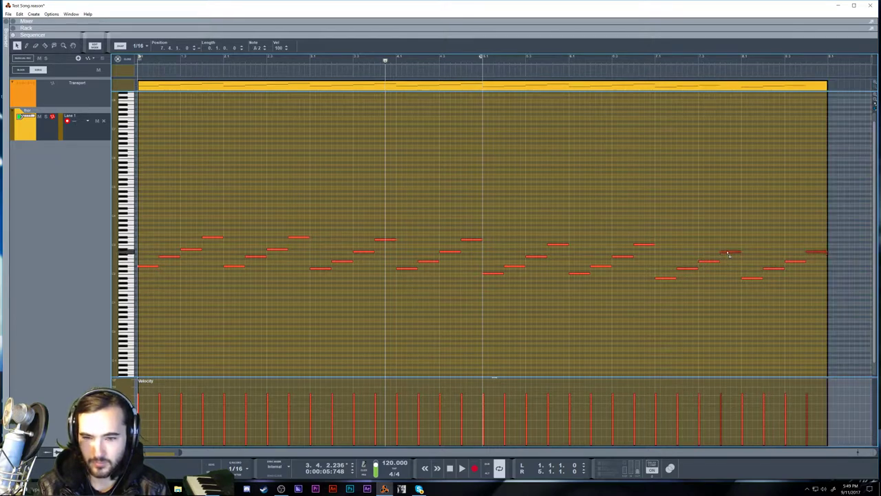
{"action": "key", "text": "space"}
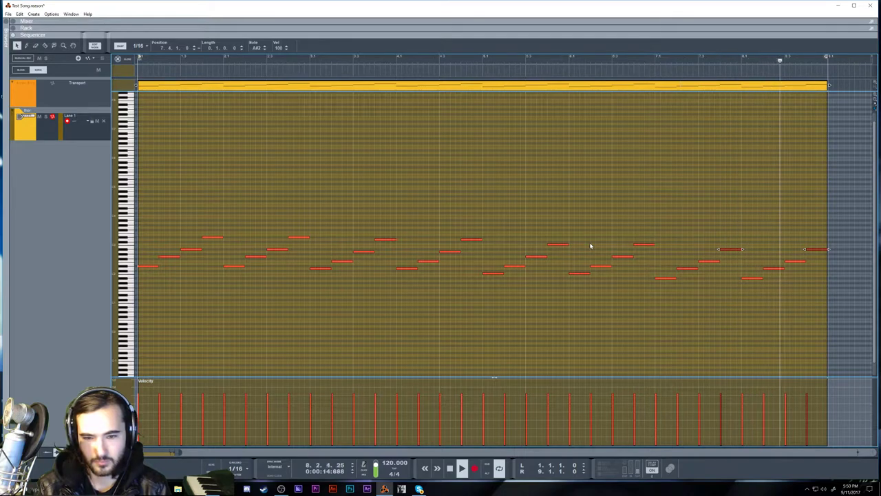
Switch to the rack, unfold the P1 Thor mix channel, and show the insert FX of both yellow mix channels.
{"action": "key", "text": "F6"}
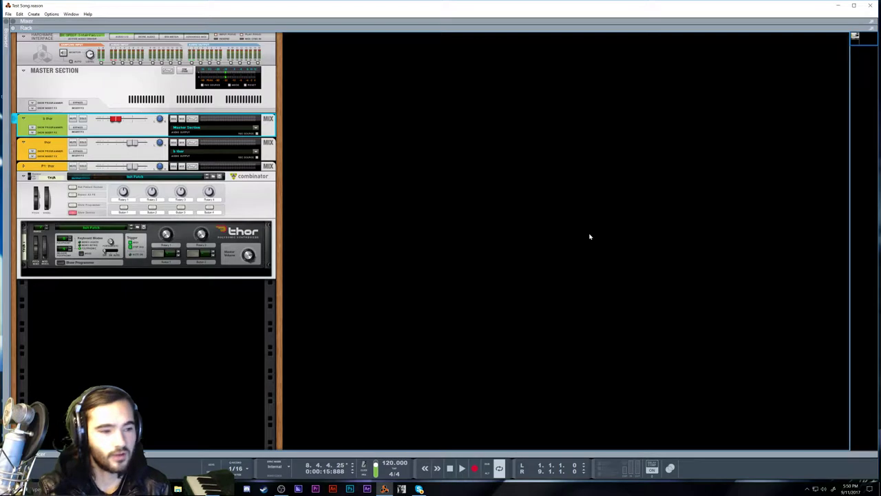
{"action": "left_click", "coordinate": [22, 167]}
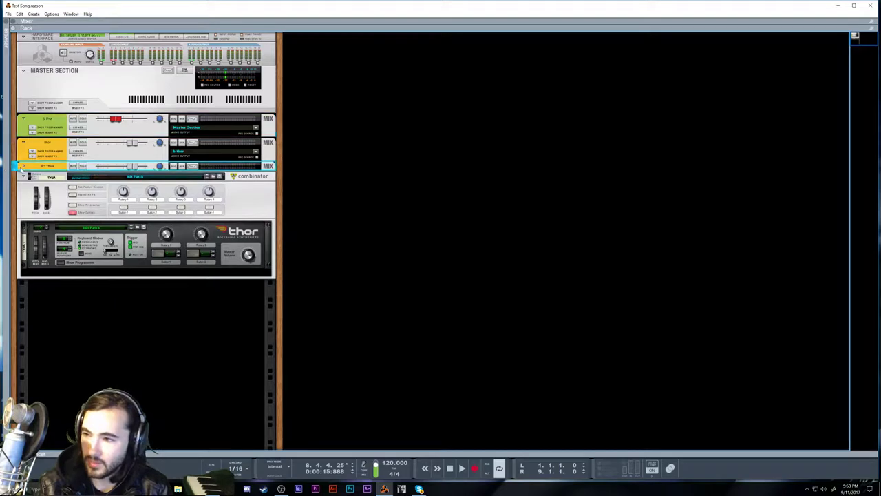
{"action": "left_click", "coordinate": [23, 166]}
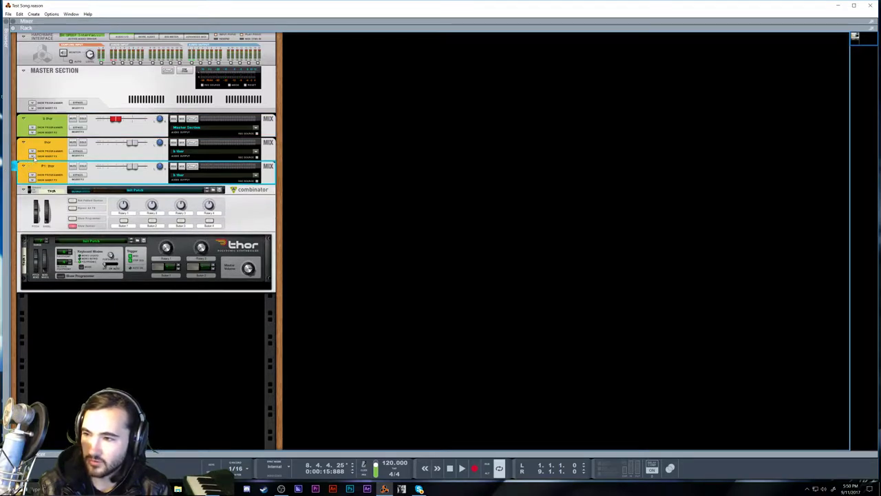
{"action": "left_click", "coordinate": [32, 156]}
{"action": "left_click", "coordinate": [32, 193]}
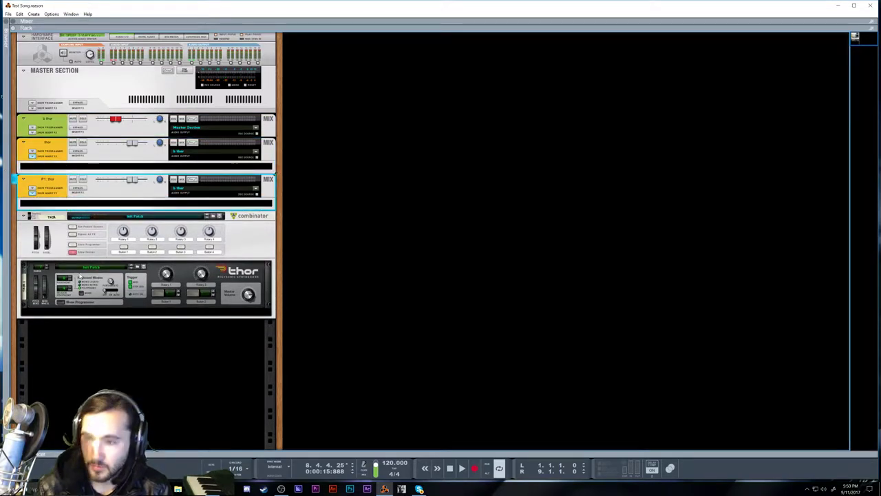
Show the programmer of the Thor synthesizer inside the Combinator.
{"action": "left_click", "coordinate": [57, 309]}
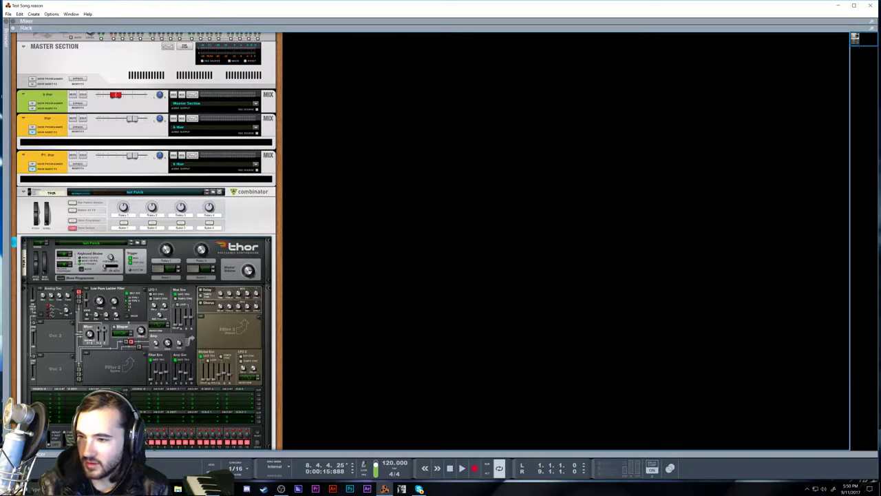
{"action": "scroll", "coordinate": [147, 206], "scroll_direction": "down", "scroll_amount": 3}
{"action": "right_click", "coordinate": [147, 195]}
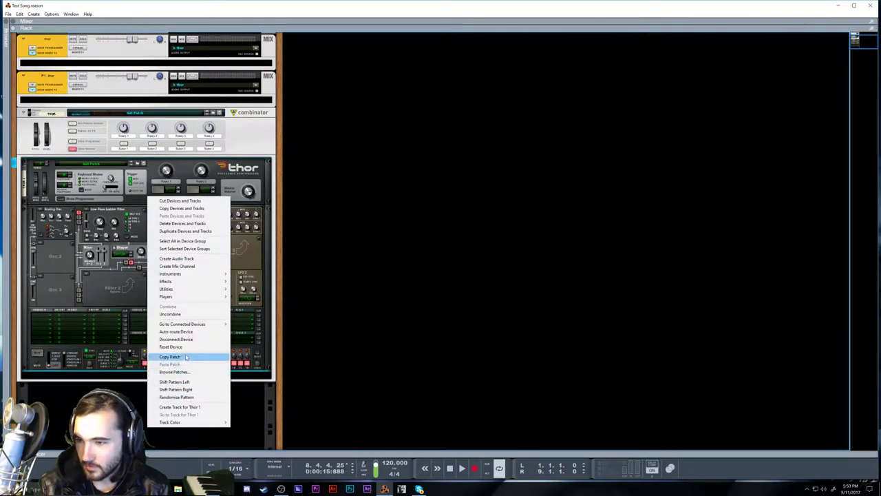
Open the preferences, dismiss the desktop notification, and set the cable clutter option to Show for selected devices only.
{"action": "left_click", "coordinate": [19, 13]}
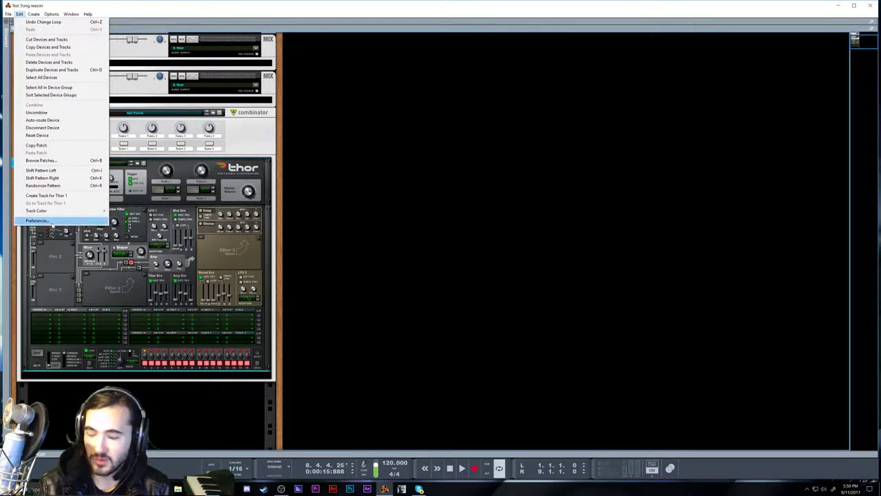
{"action": "left_click", "coordinate": [38, 221]}
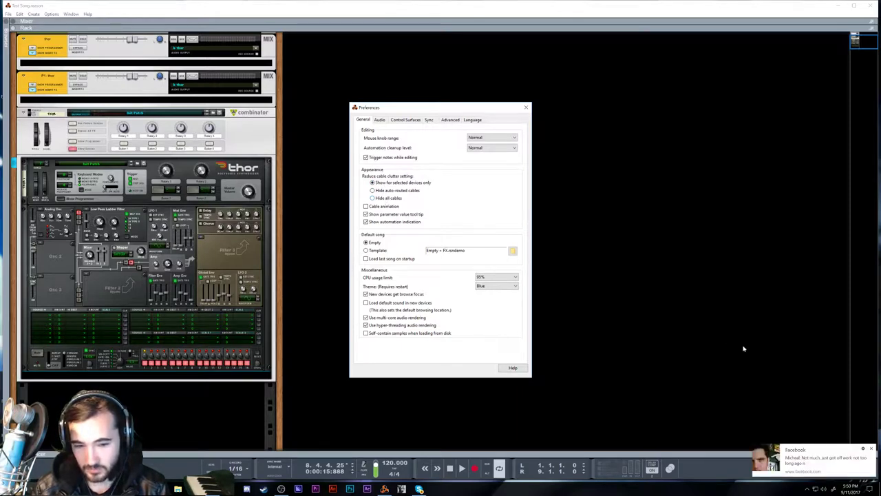
{"action": "left_click", "coordinate": [871, 449]}
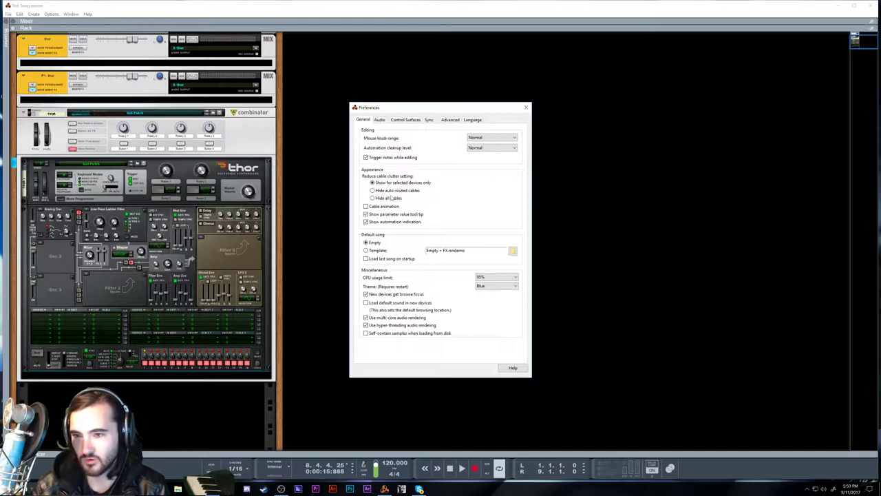
{"action": "left_click", "coordinate": [389, 198]}
{"action": "left_click", "coordinate": [396, 182]}
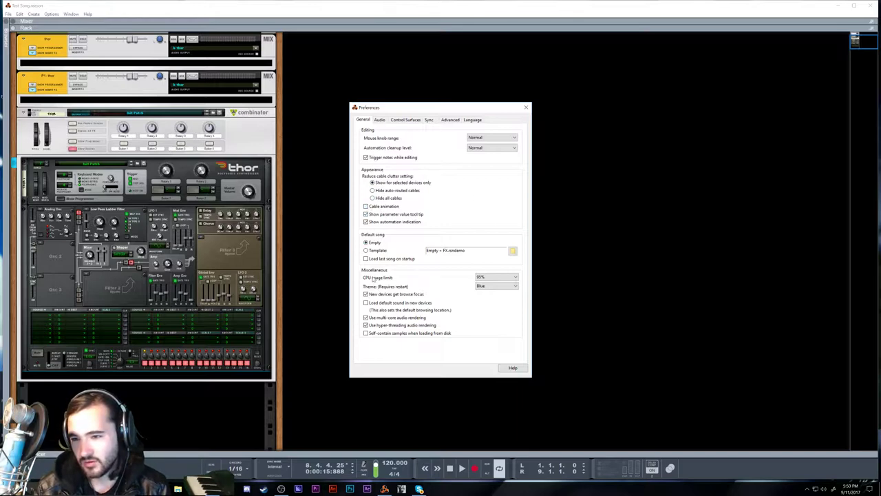
Review the CPU usage limit, theme and new-device browse focus options in the general preferences.
{"action": "left_click", "coordinate": [486, 276]}
{"action": "left_click", "coordinate": [481, 276]}
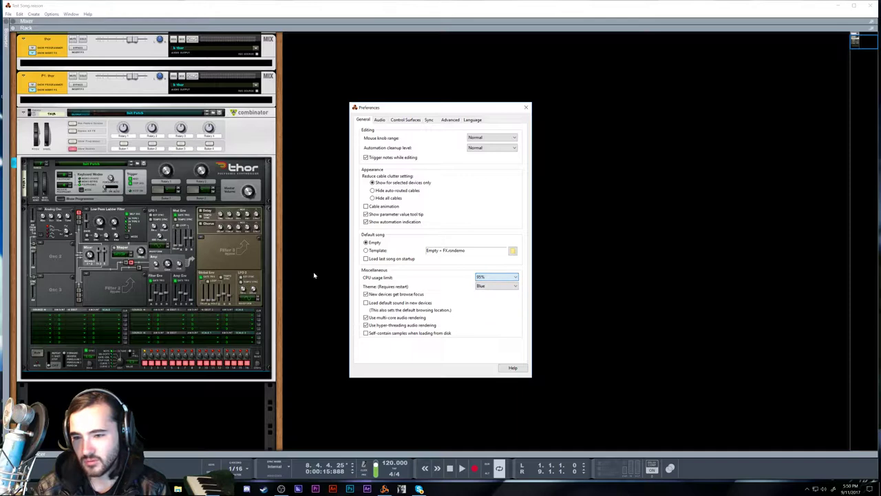
{"action": "left_click", "coordinate": [489, 286]}
{"action": "left_click", "coordinate": [490, 292]}
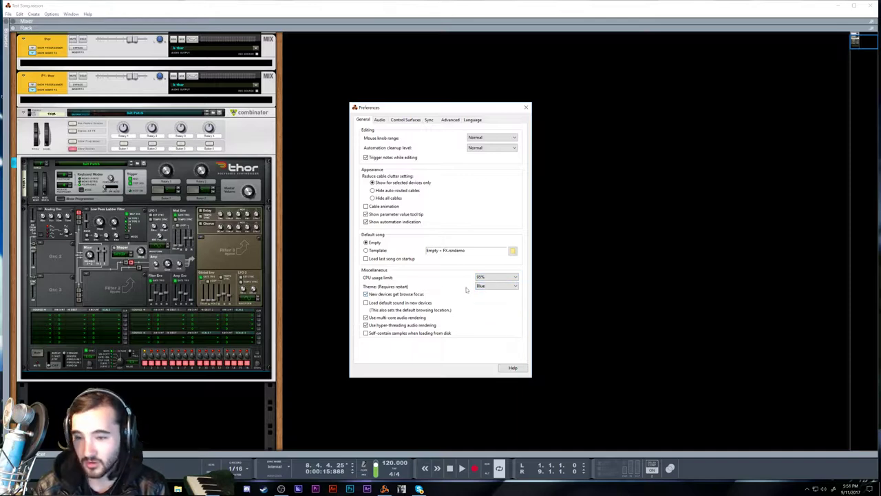
{"action": "left_click", "coordinate": [495, 285]}
{"action": "left_click", "coordinate": [476, 317]}
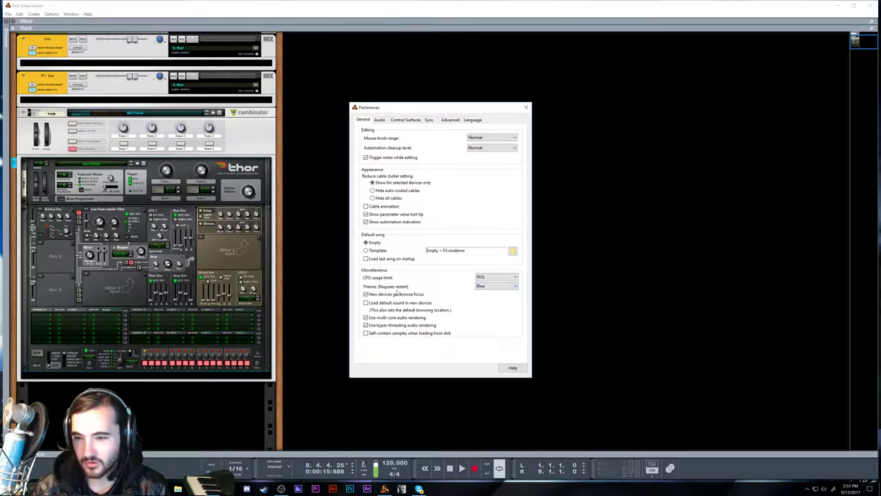
{"action": "left_click", "coordinate": [365, 294]}
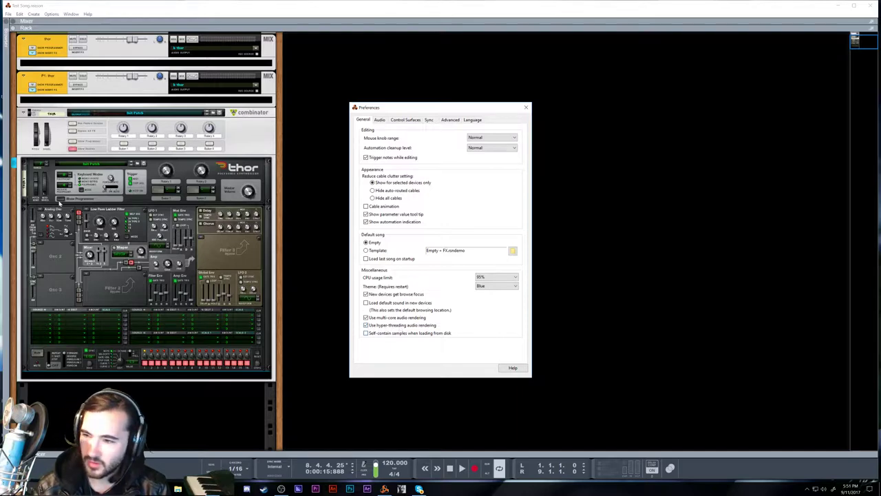
{"action": "right_click", "coordinate": [40, 189]}
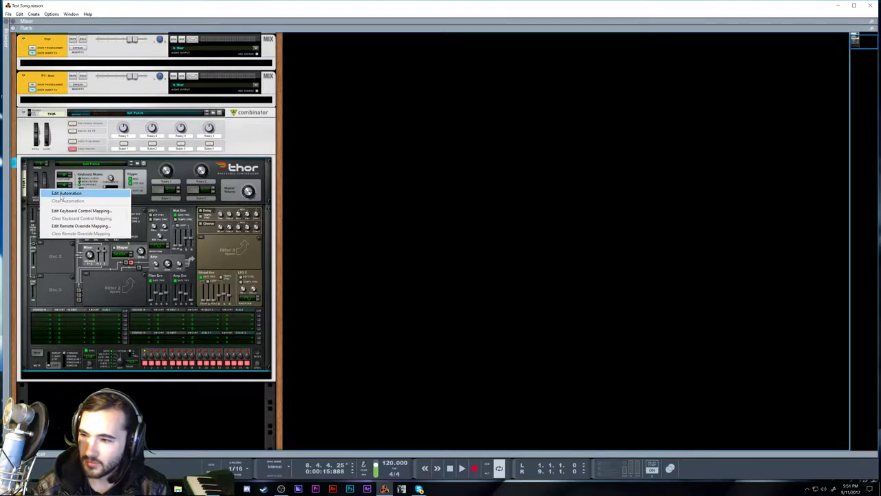
{"action": "left_click", "coordinate": [186, 176]}
{"action": "right_click", "coordinate": [186, 177]}
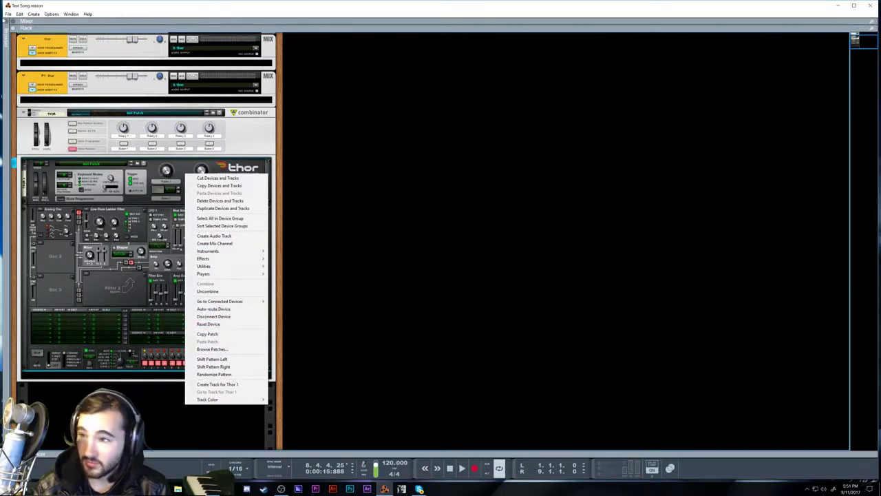
Reopen the preferences and examine the available audio card drivers in the audio settings.
{"action": "left_click", "coordinate": [20, 13]}
{"action": "left_click", "coordinate": [36, 221]}
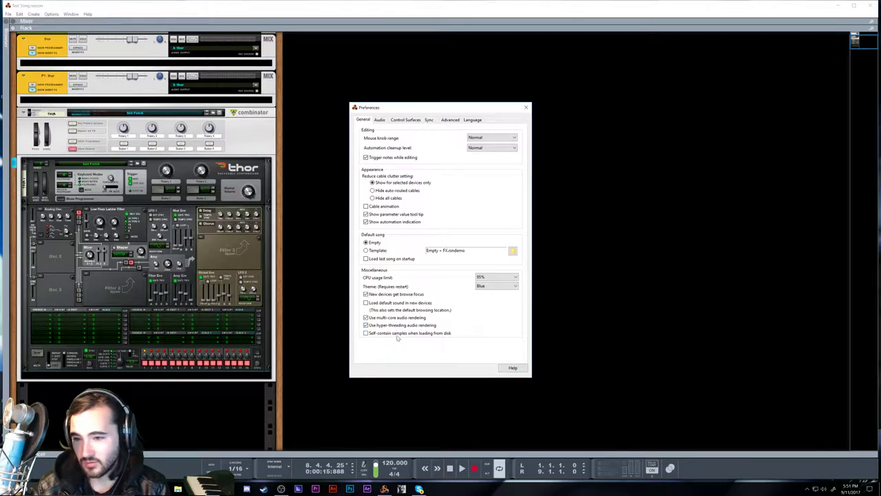
{"action": "left_click", "coordinate": [379, 119]}
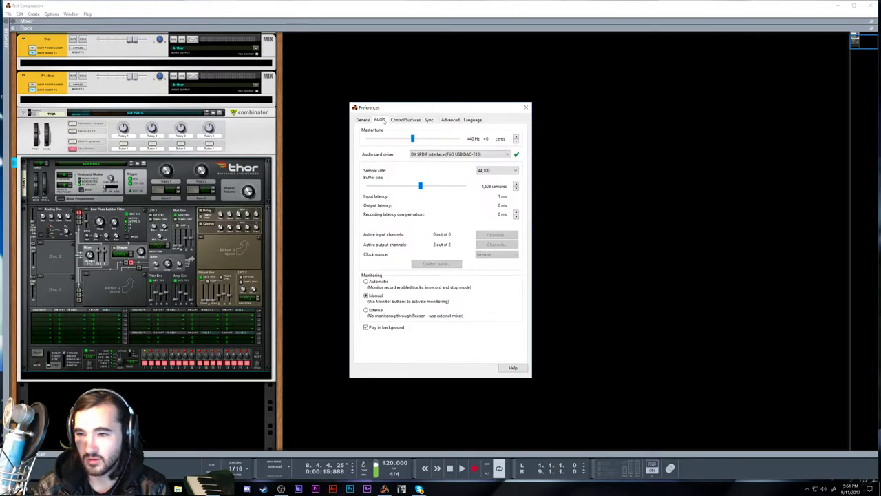
{"action": "left_click", "coordinate": [460, 154]}
{"action": "left_click", "coordinate": [465, 154]}
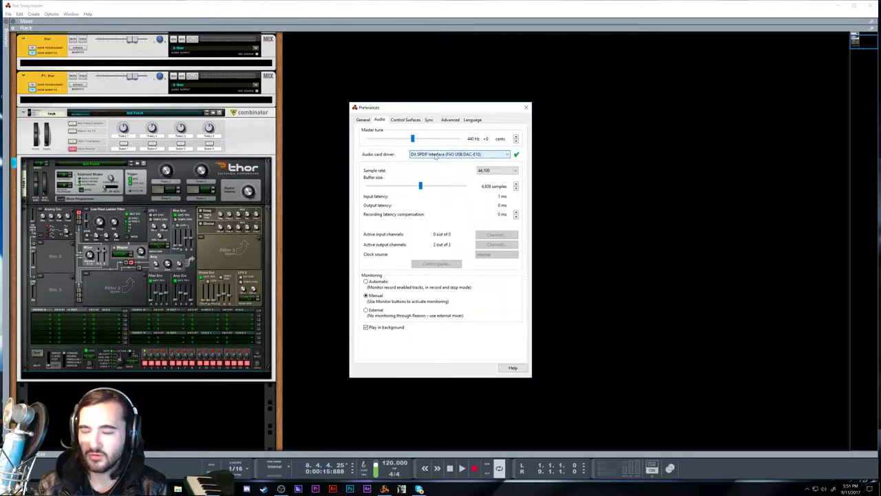
{"action": "left_click", "coordinate": [493, 154]}
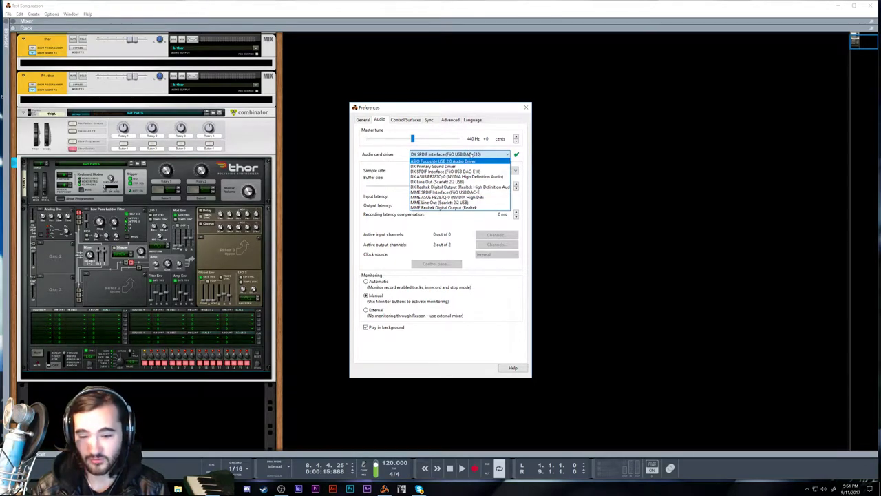
{"action": "left_click", "coordinate": [473, 154]}
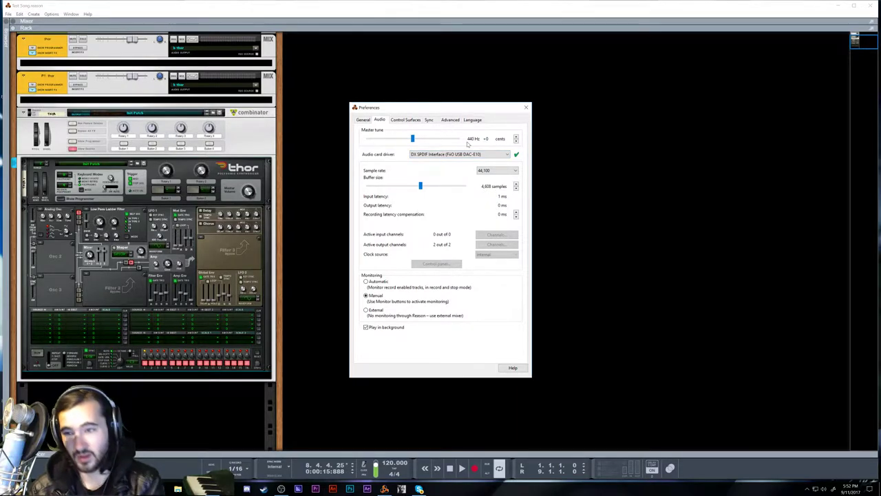
{"action": "left_click", "coordinate": [498, 156]}
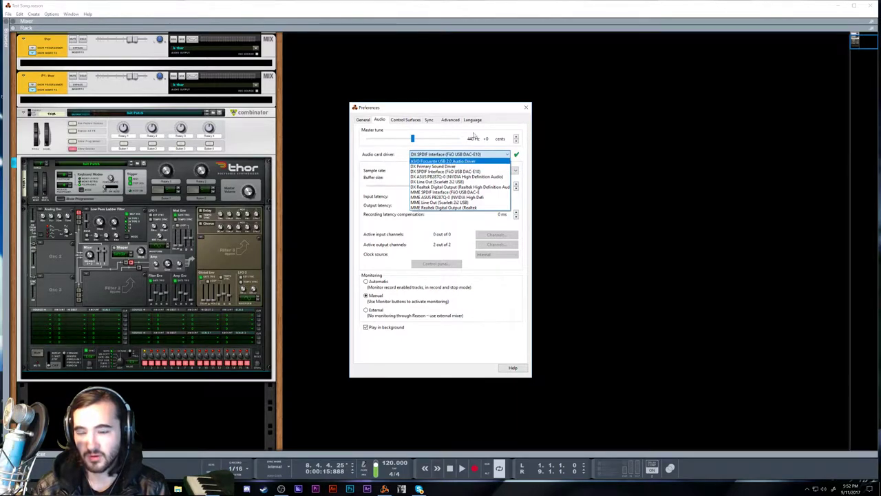
{"action": "left_click", "coordinate": [464, 154]}
{"action": "left_click", "coordinate": [467, 156]}
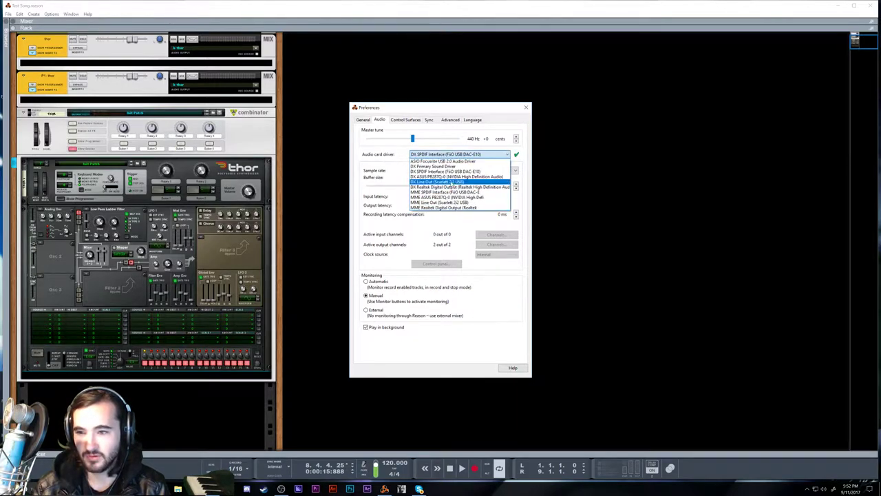
{"action": "left_click", "coordinate": [514, 303]}
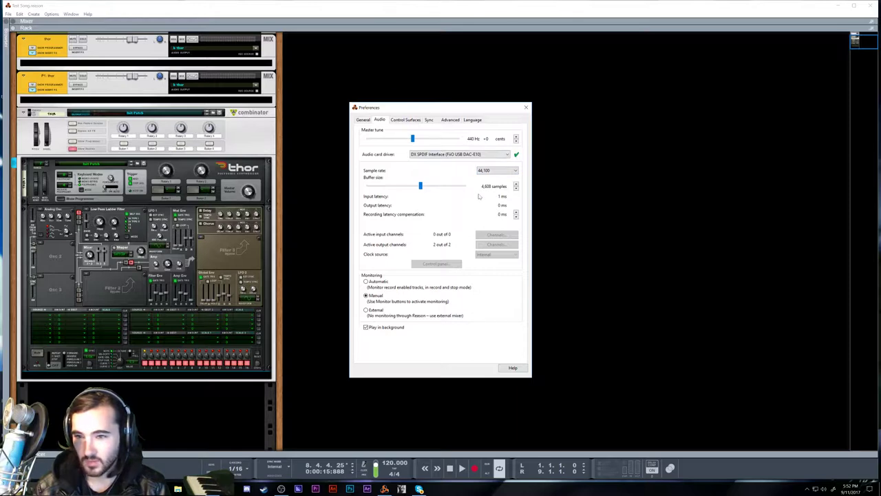
Set the audio sample rate to 44,100 and the buffer size to 4,864 samples.
{"action": "left_click", "coordinate": [497, 171]}
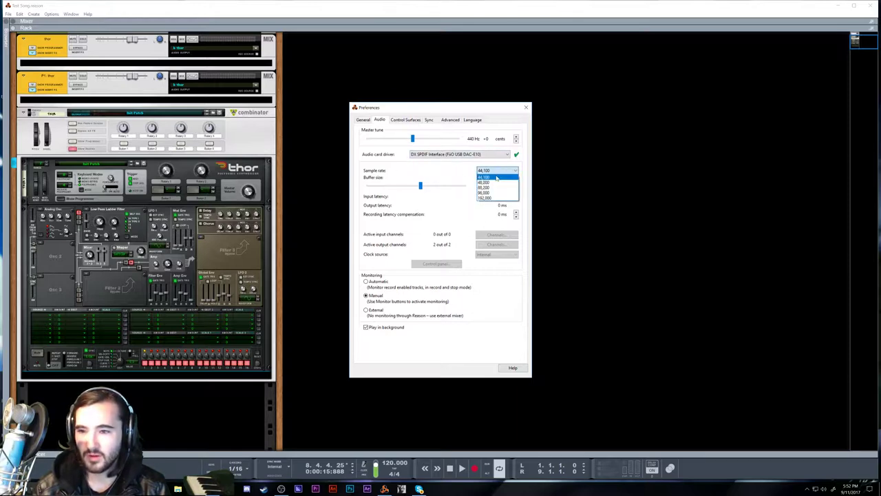
{"action": "left_click", "coordinate": [497, 178]}
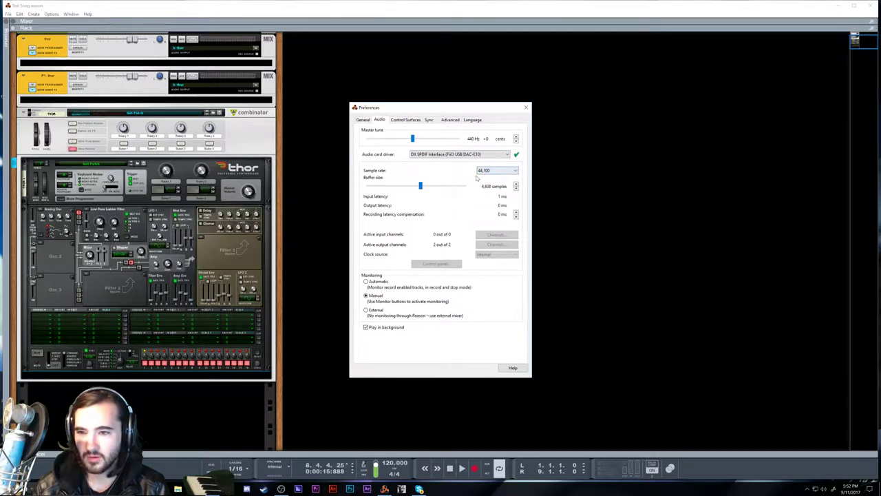
{"action": "mouse_move", "coordinate": [419, 185]}
{"action": "left_mouse_down"}
{"action": "mouse_move", "coordinate": [382, 185]}
{"action": "mouse_move", "coordinate": [440, 187]}
{"action": "mouse_move", "coordinate": [356, 183]}
{"action": "mouse_move", "coordinate": [478, 195]}
{"action": "mouse_move", "coordinate": [403, 190]}
{"action": "mouse_move", "coordinate": [430, 190]}
{"action": "mouse_move", "coordinate": [424, 195]}
{"action": "left_mouse_up"}
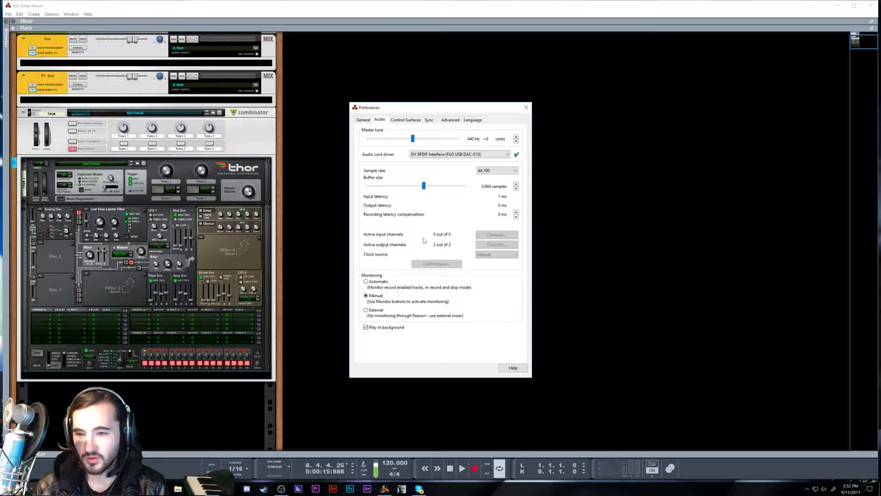
Review the control surface, sync, advanced and language preferences.
{"action": "left_click", "coordinate": [407, 121]}
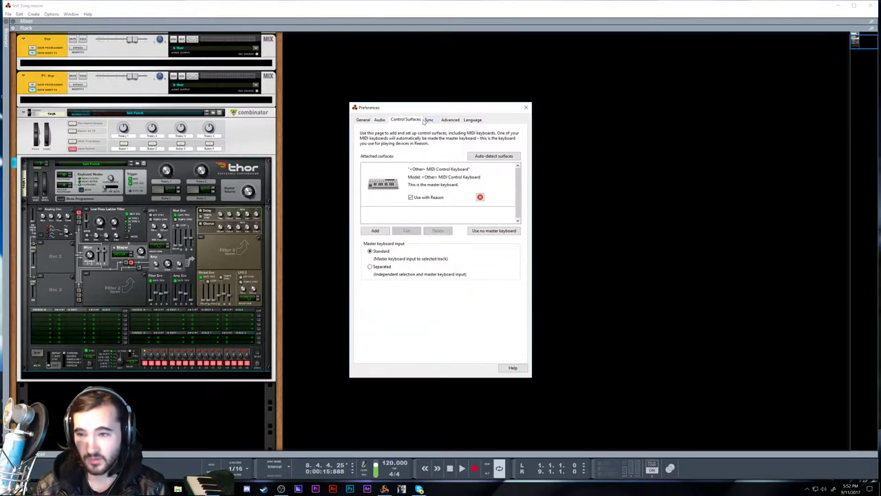
{"action": "left_click", "coordinate": [429, 120]}
{"action": "left_click", "coordinate": [450, 120]}
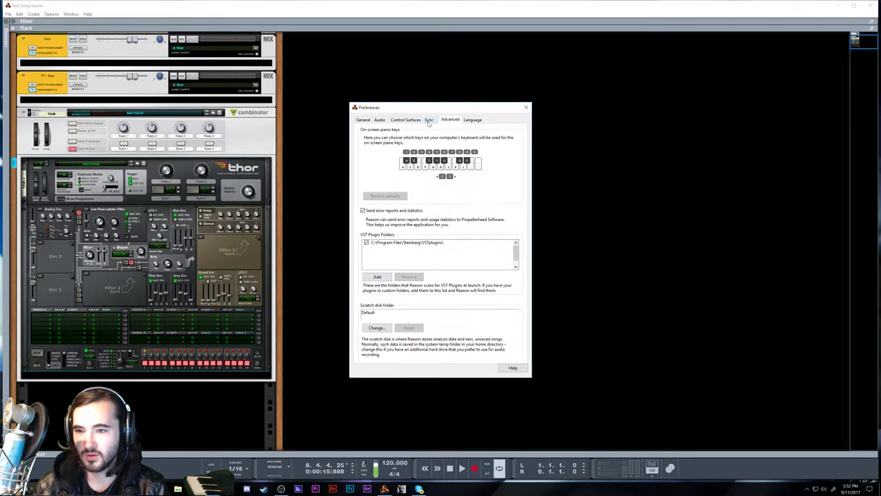
{"action": "left_click", "coordinate": [406, 120]}
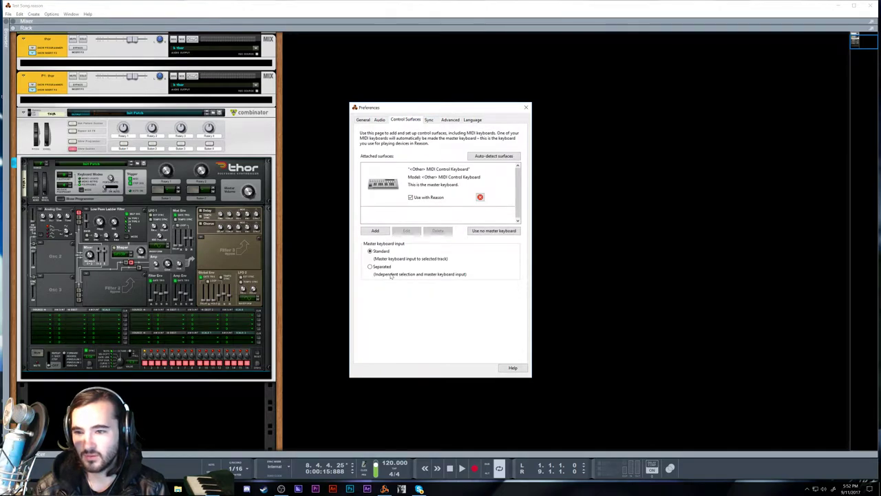
{"action": "left_click", "coordinate": [427, 120]}
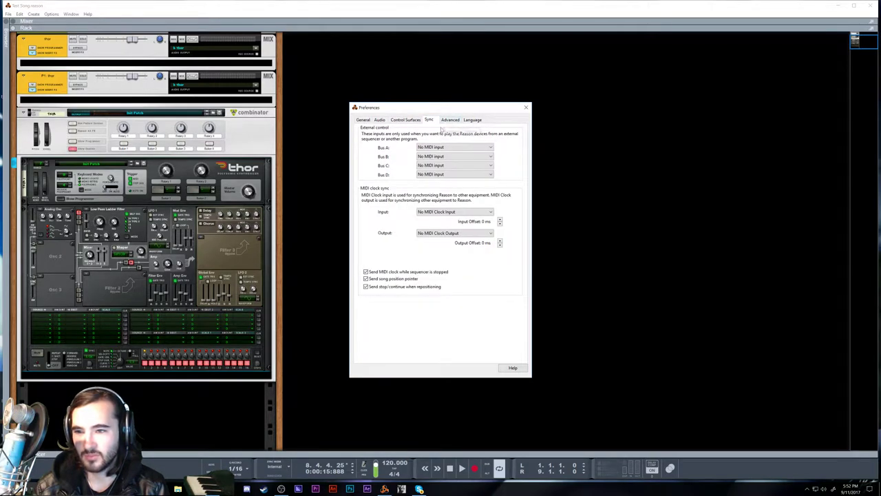
{"action": "left_click", "coordinate": [450, 120]}
{"action": "left_click", "coordinate": [472, 120]}
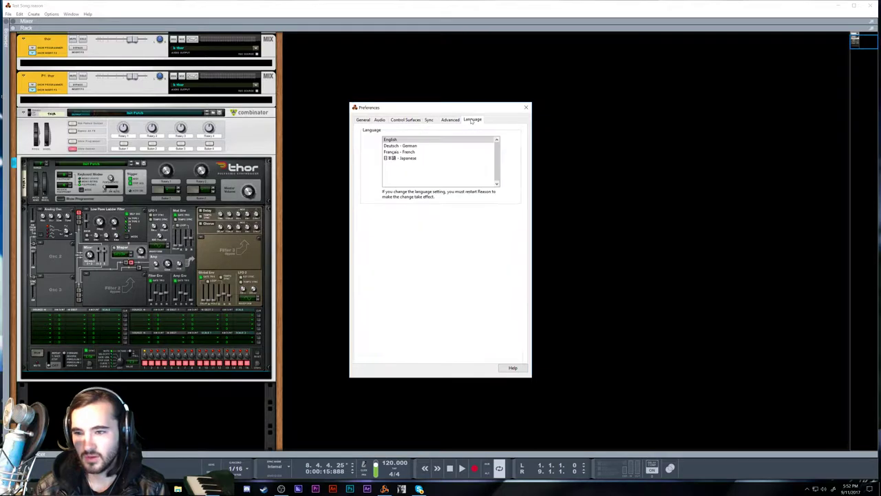
Review the advanced and general preferences again, including the VST plugin folders, and close the preferences.
{"action": "left_click", "coordinate": [450, 120]}
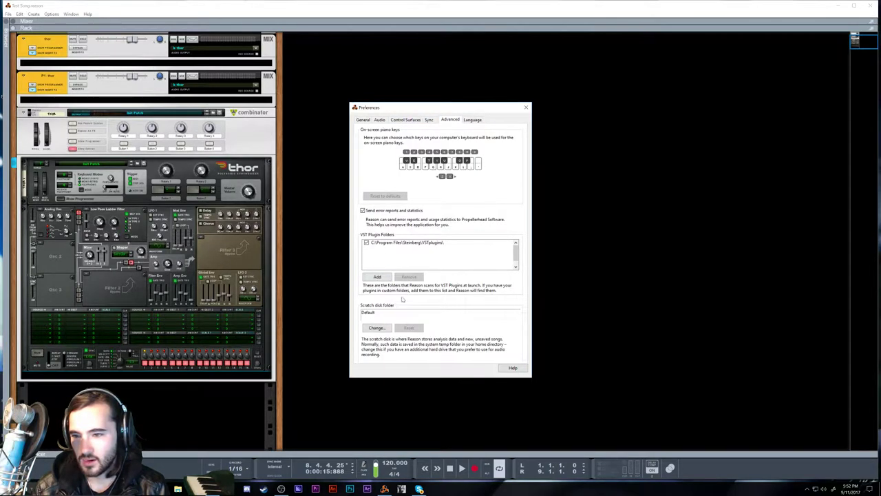
{"action": "left_click", "coordinate": [363, 120]}
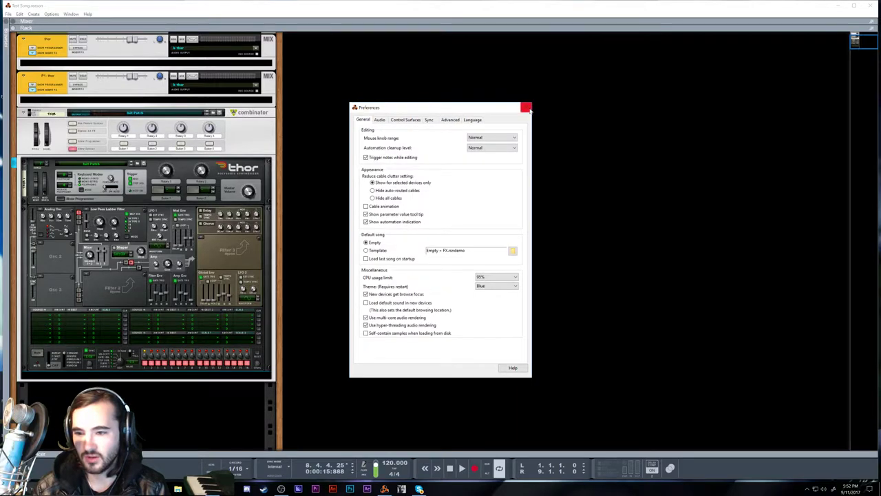
{"action": "left_click", "coordinate": [526, 108]}
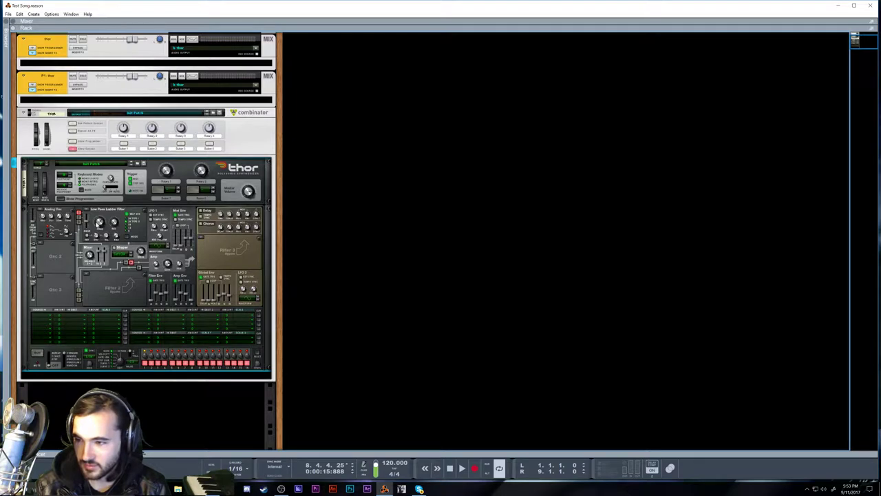
Play the song and raise Thor's Filter 1 frequency to about 2.44 kHz.
{"action": "key", "text": "space"}
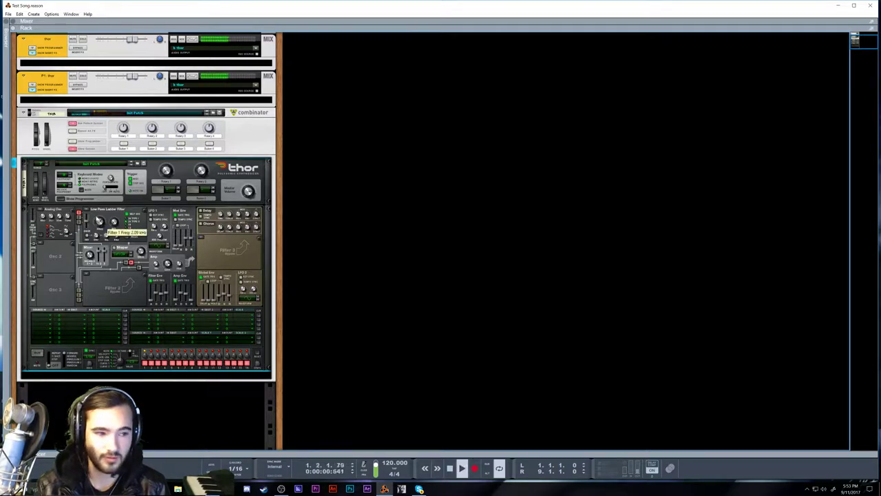
{"action": "key", "text": "space"}
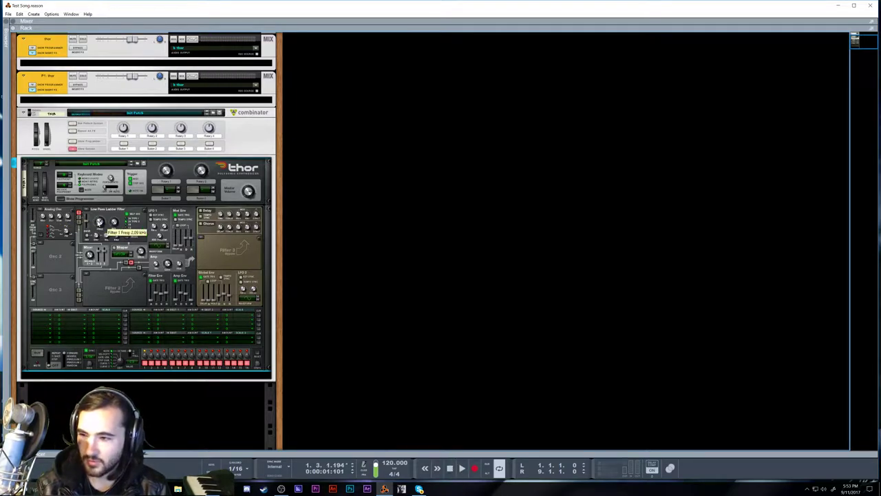
{"action": "key", "text": "space"}
{"action": "mouse_move", "coordinate": [98, 222]}
{"action": "left_mouse_down"}
{"action": "mouse_move", "coordinate": [97, 252]}
{"action": "mouse_move", "coordinate": [102, 214]}
{"action": "mouse_move", "coordinate": [102, 222]}
{"action": "left_mouse_up"}
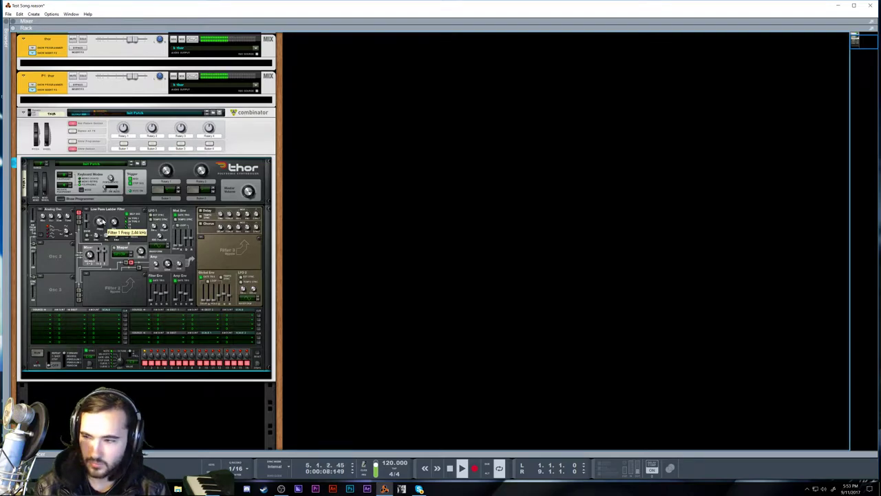
{"action": "key", "text": "space"}
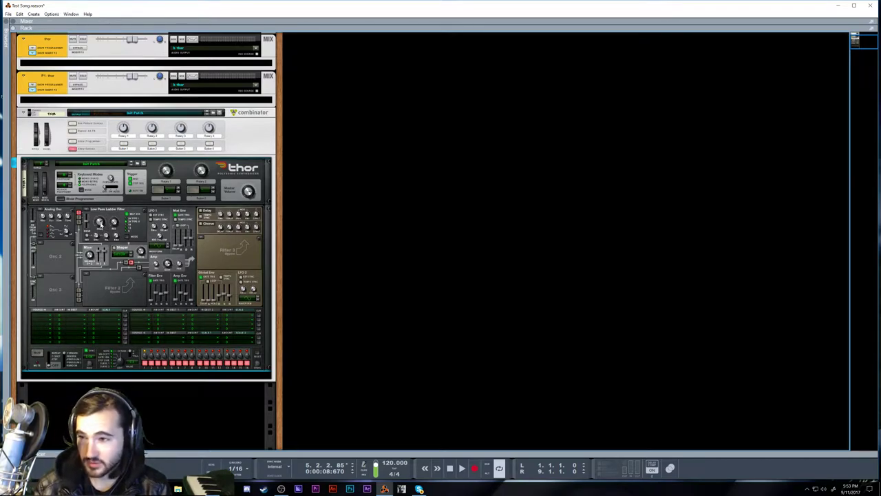
Try the State Variable and Comb filter types in Thor's Filter 1 slot.
{"action": "mouse_move", "coordinate": [100, 224]}
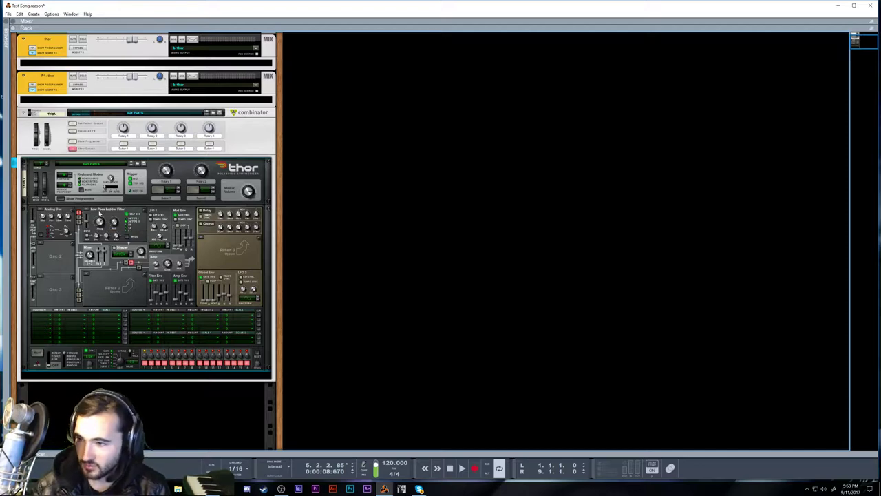
{"action": "left_click", "coordinate": [87, 213]}
{"action": "left_click", "coordinate": [103, 223]}
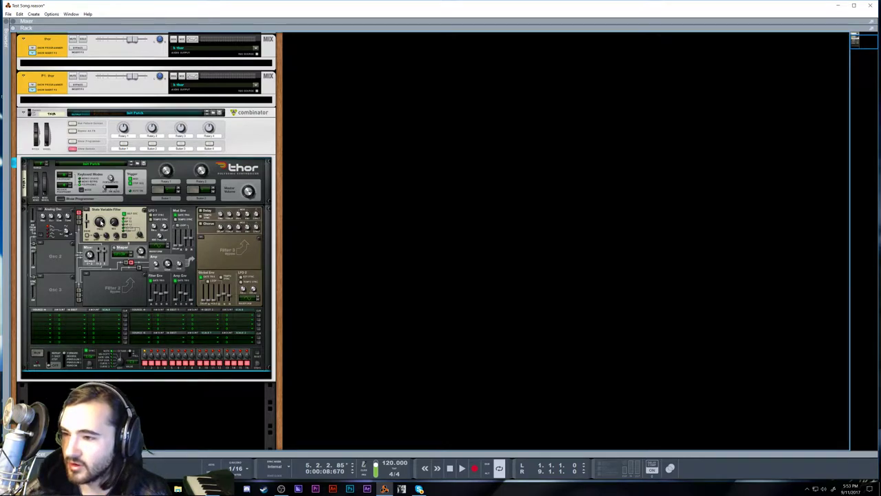
{"action": "mouse_move", "coordinate": [97, 223]}
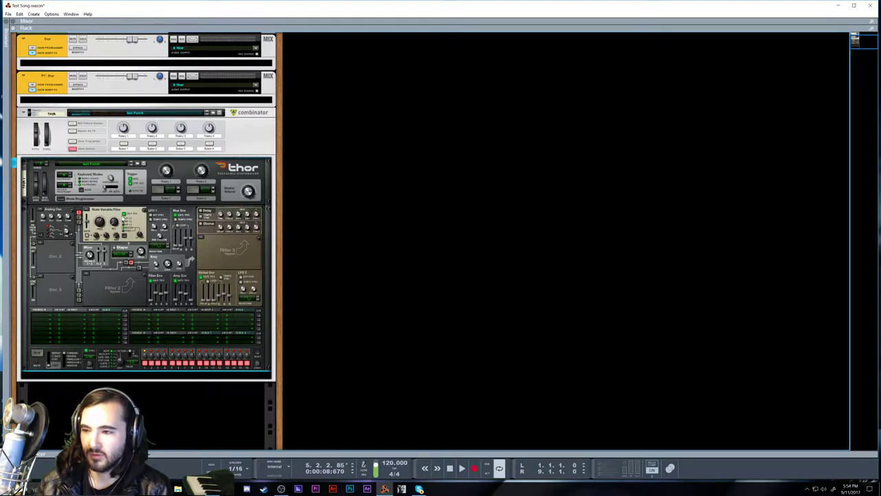
{"action": "left_click", "coordinate": [96, 218]}
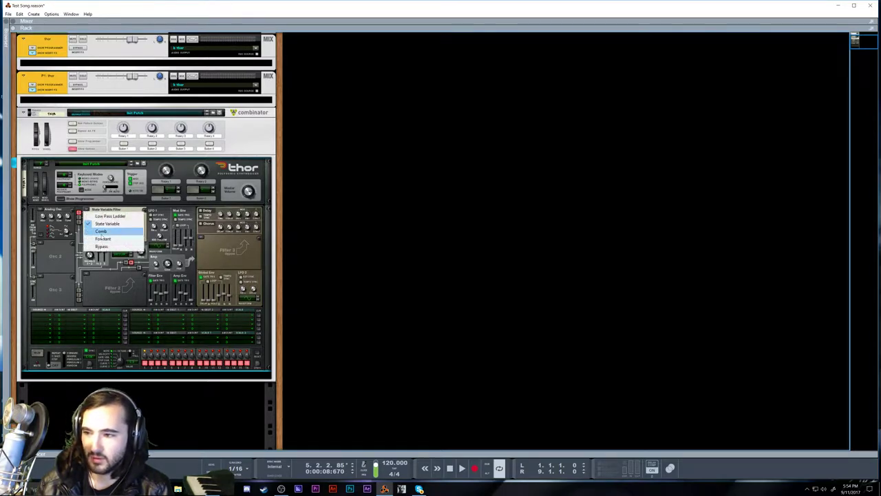
{"action": "left_click", "coordinate": [87, 230]}
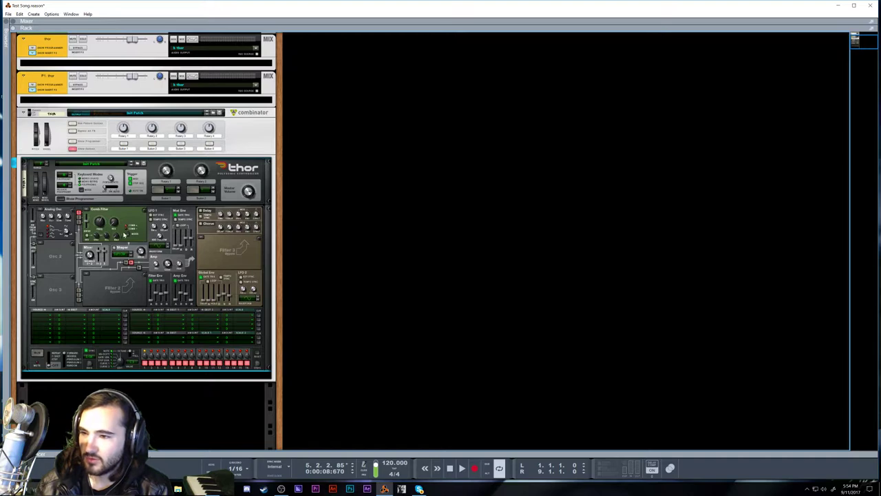
Try the Formant filter type in Thor's Filter 1 slot and switch back to Low Pass Ladder.
{"action": "left_click", "coordinate": [89, 214]}
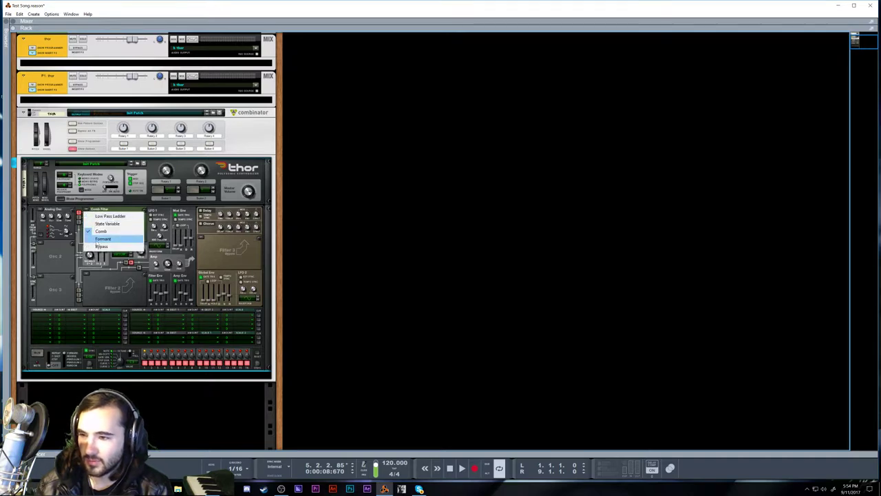
{"action": "left_click", "coordinate": [98, 239]}
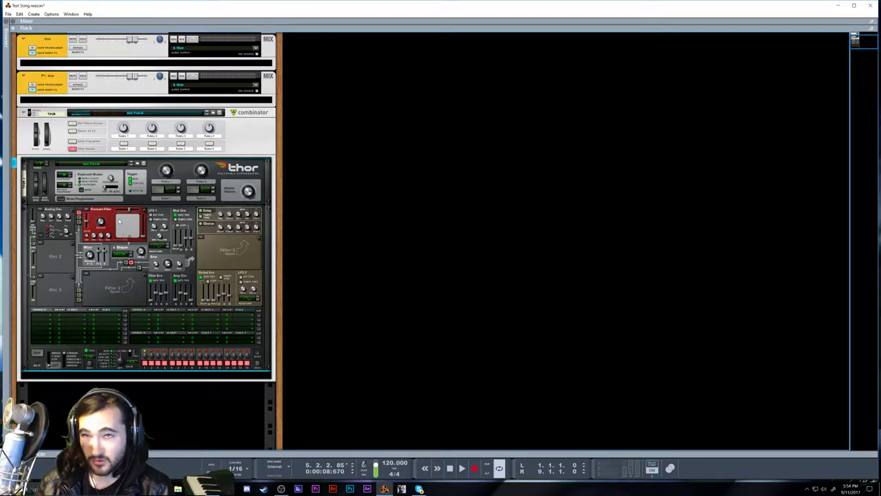
{"action": "mouse_move", "coordinate": [120, 221]}
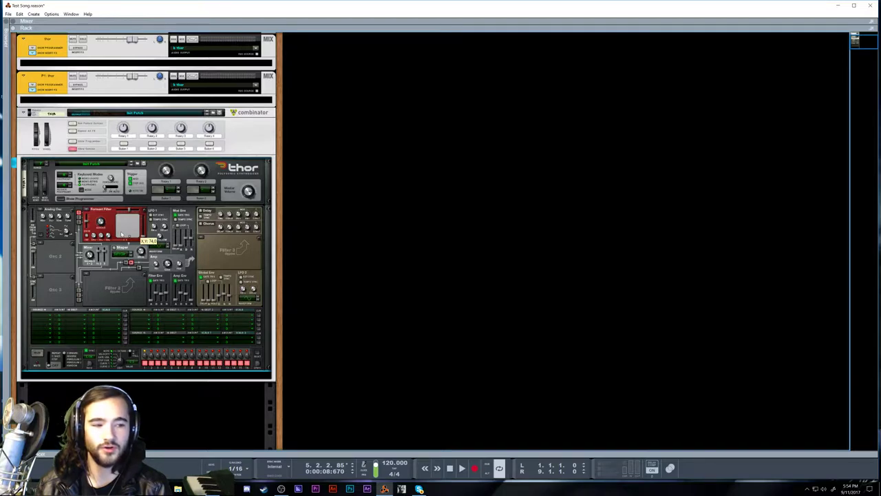
{"action": "left_click", "coordinate": [100, 209]}
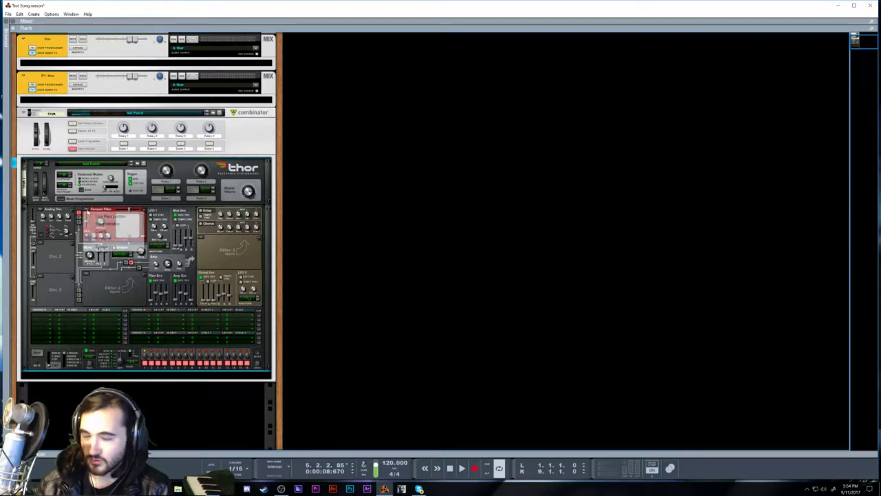
{"action": "left_click", "coordinate": [109, 216]}
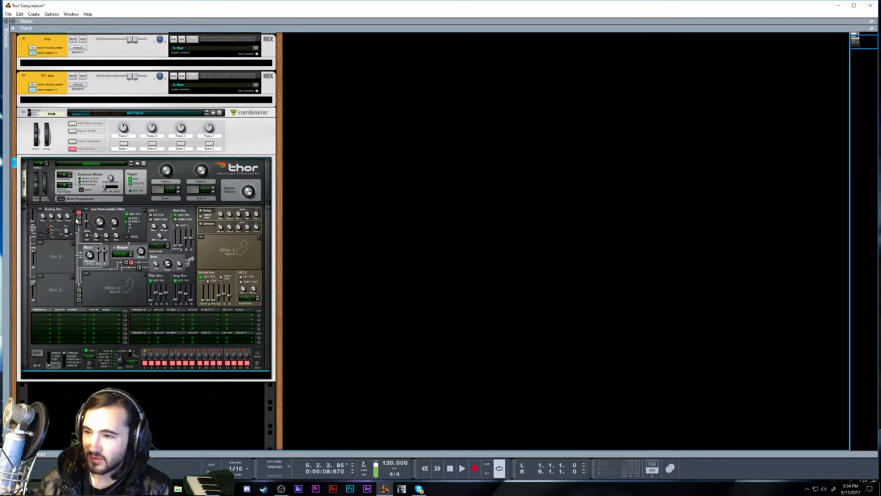
Re-enable oscillator 1's routing to Filter 1 during playback to hear the difference, and stop the song.
{"action": "key", "text": "space"}
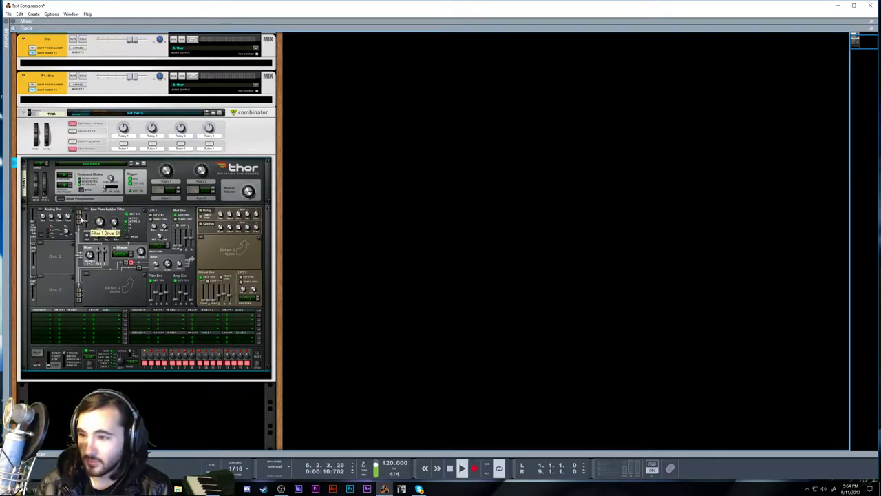
{"action": "left_click", "coordinate": [79, 215]}
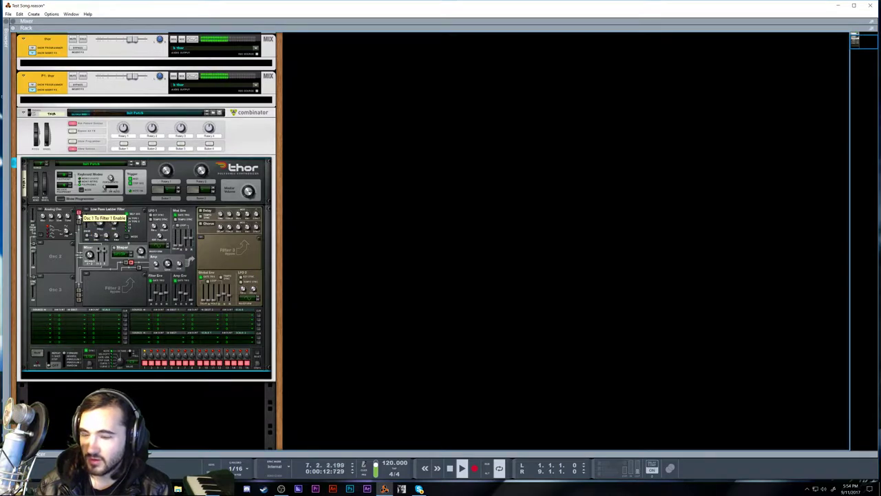
{"action": "key", "text": "space"}
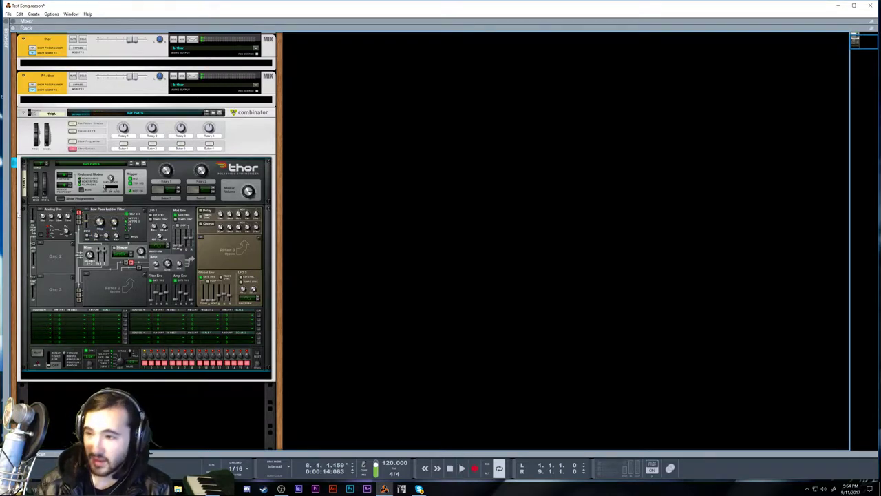
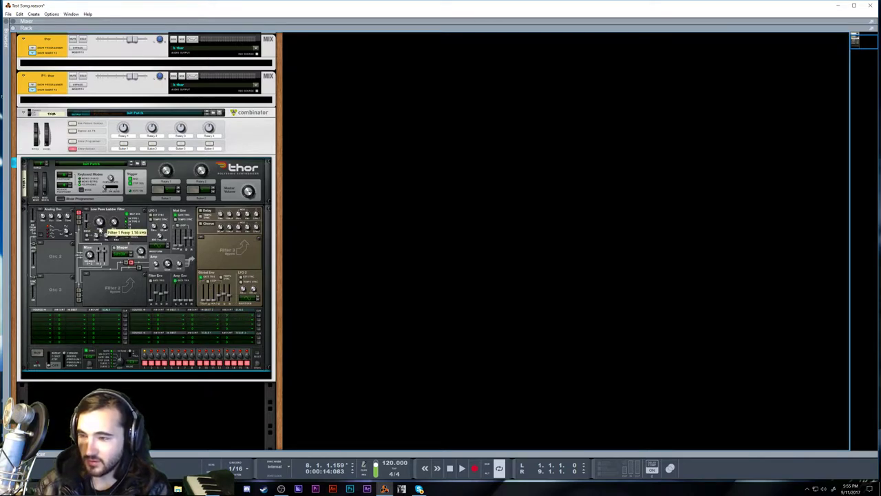
Try an amp envelope attack of about 738 ms in Thor and audition it in playback.
{"action": "key", "text": "space"}
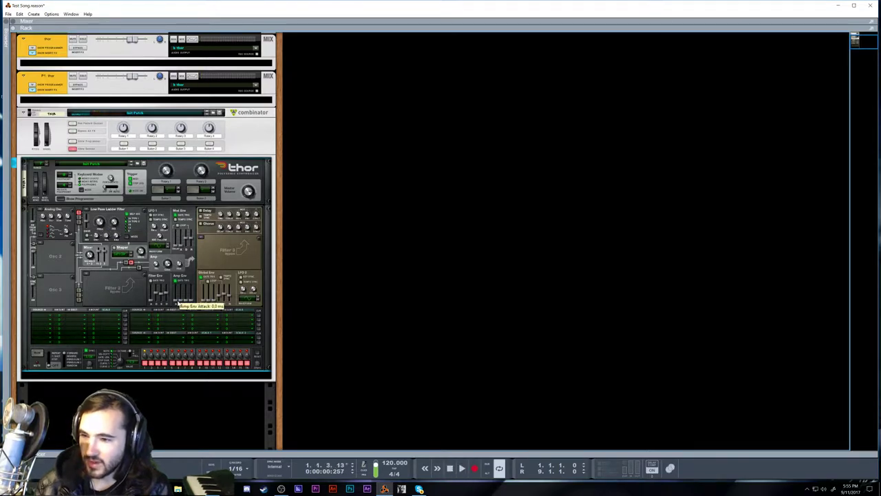
{"action": "left_click_drag", "start_coordinate": [178, 301], "coordinate": [176, 296]}
{"action": "key", "text": "space"}
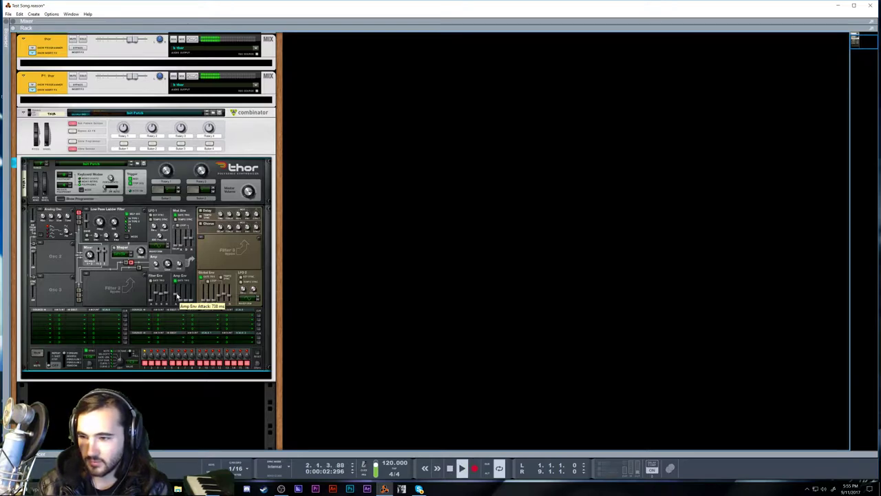
{"action": "key", "text": "space"}
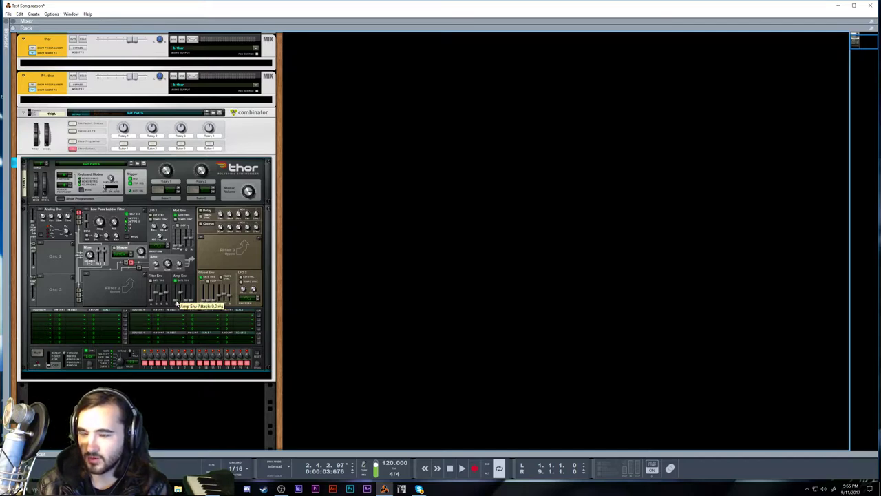
Play the song while shortening Thor's amp envelope decay, and stop playback.
{"action": "key", "text": "space"}
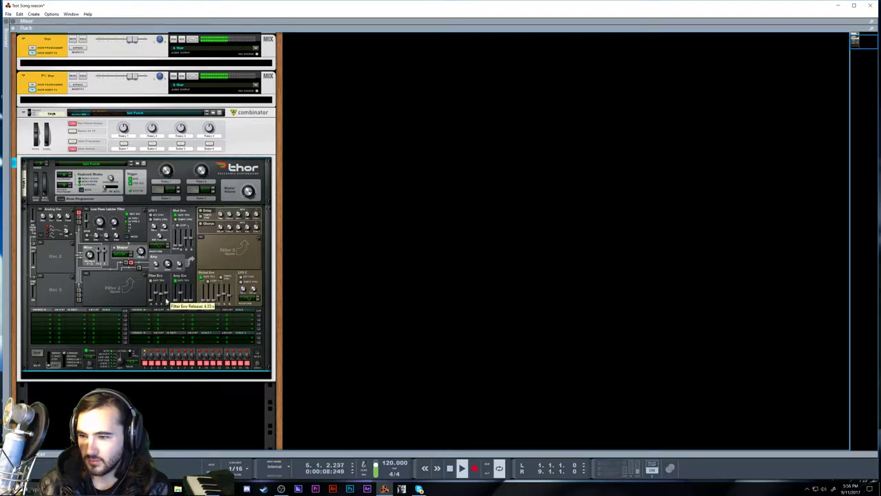
{"action": "left_click_drag", "start_coordinate": [182, 297], "coordinate": [182, 299]}
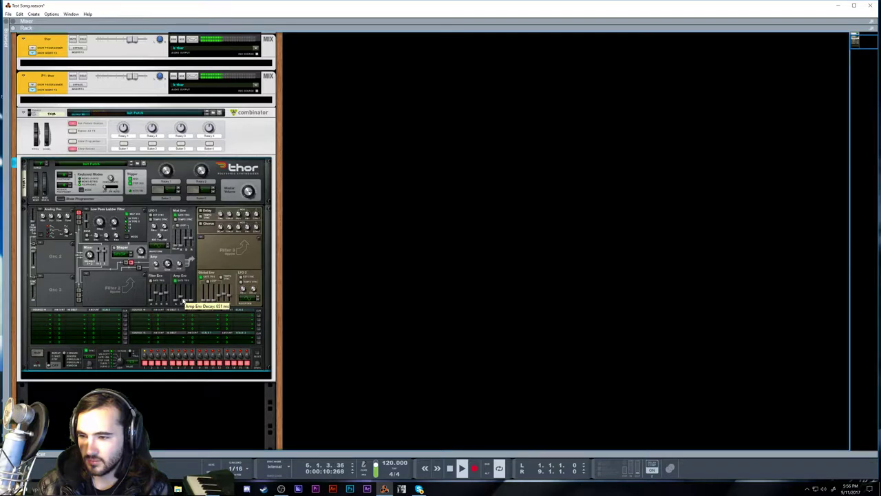
{"action": "key", "text": "space"}
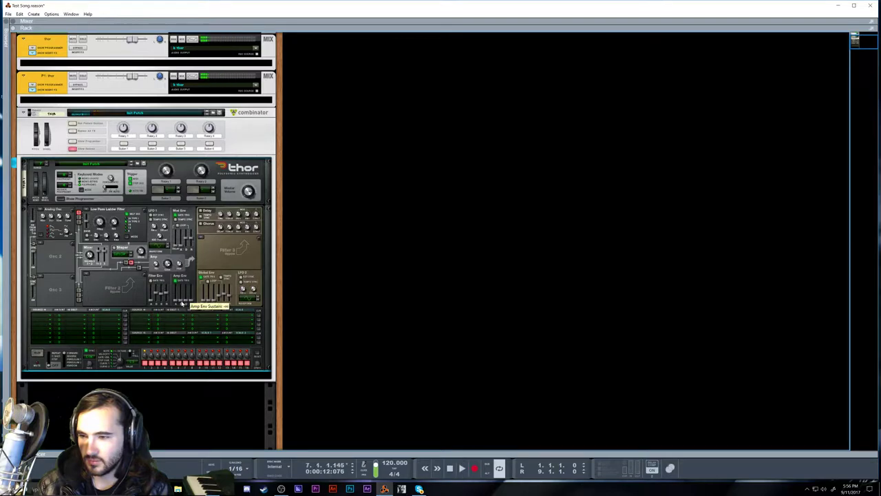
Raise Thor's amp envelope sustain to 0.0 dB and audition the sound in playback.
{"action": "left_click_drag", "start_coordinate": [187, 302], "coordinate": [186, 295]}
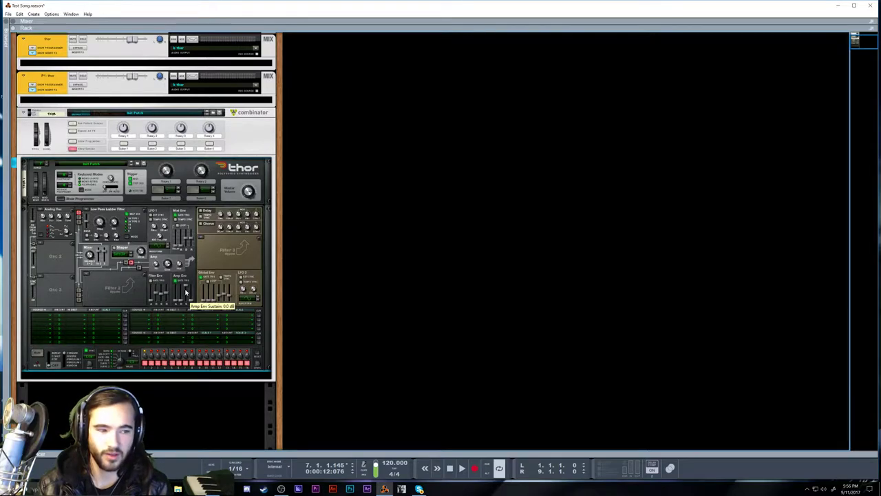
{"action": "key", "text": "space"}
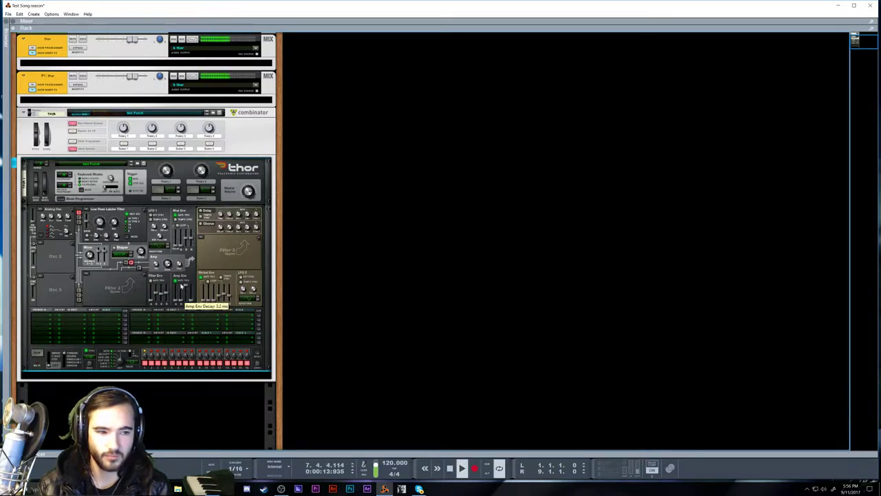
{"action": "key", "text": "space"}
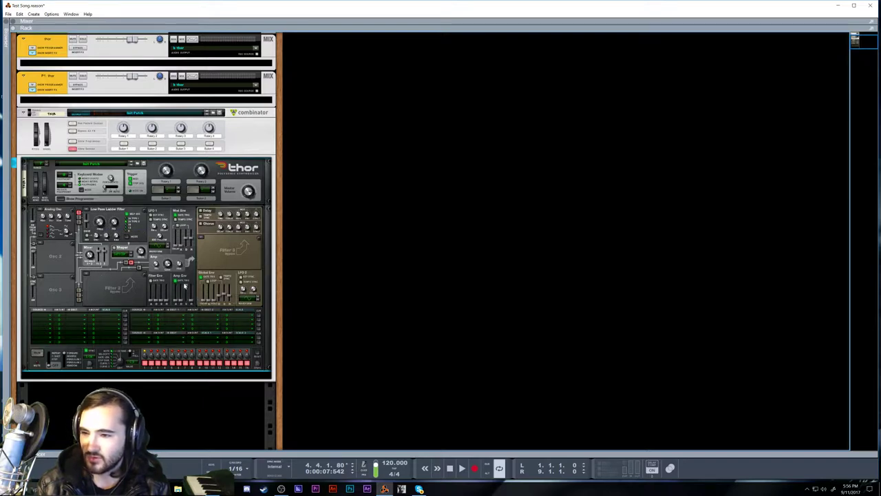
{"action": "key", "text": "space"}
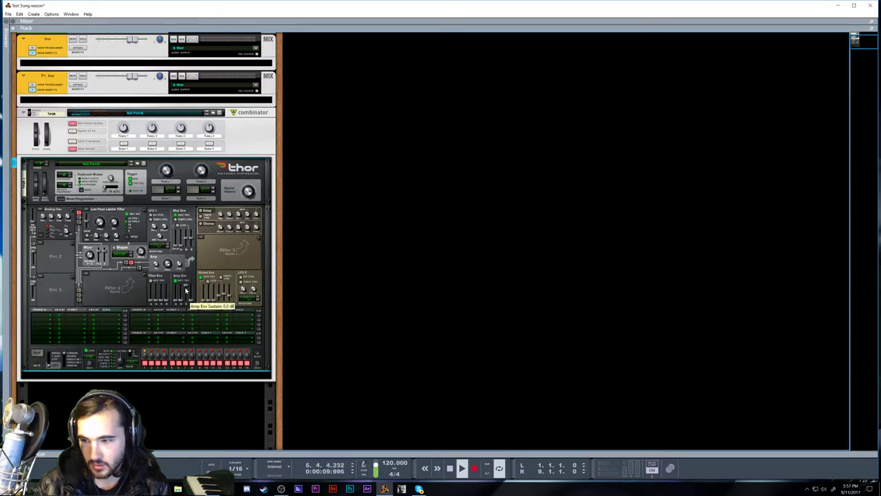
{"action": "key", "text": "space"}
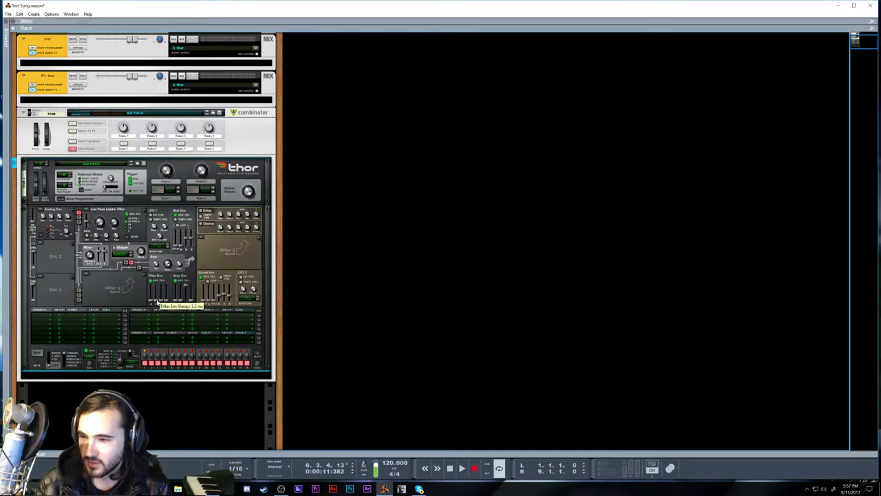
Raise Thor's filter envelope decay to just under 1 second.
{"action": "left_click_drag", "start_coordinate": [157, 301], "coordinate": [158, 300]}
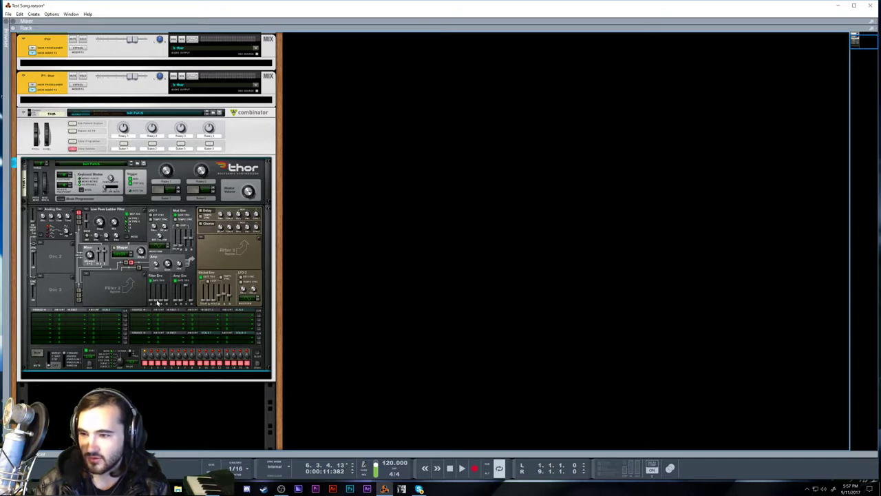
{"action": "left_click_drag", "start_coordinate": [157, 301], "coordinate": [158, 296]}
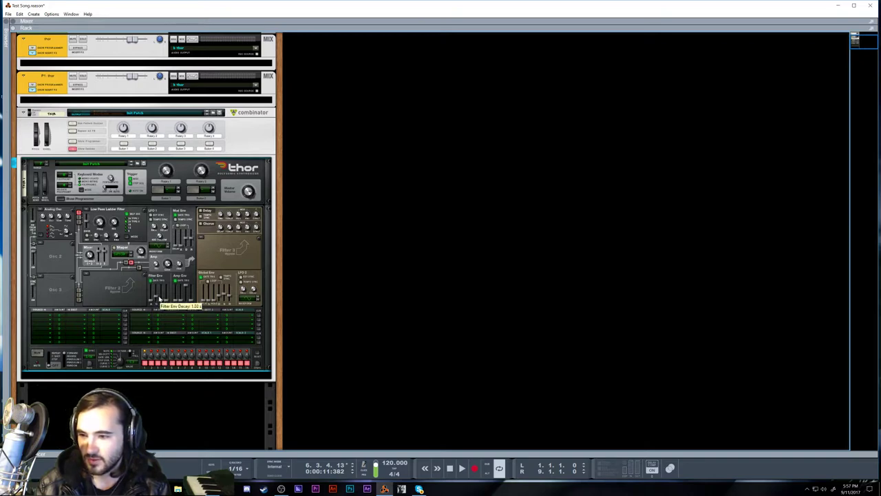
{"action": "scroll", "coordinate": [159, 299], "scroll_direction": "down", "scroll_amount": 5}
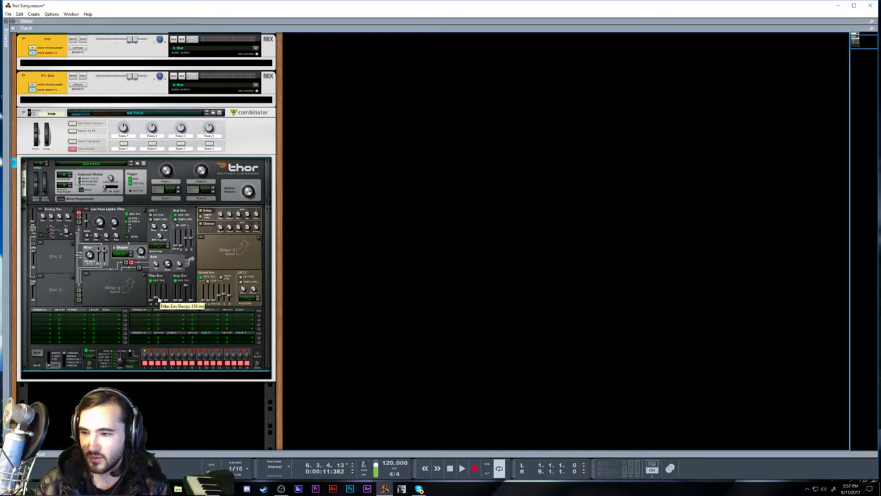
Play the song while varying Thor's filter envelope decay between about 705 ms and 3.33 s, adjust the Filter 1 frequency, and stop playback.
{"action": "key", "text": "space"}
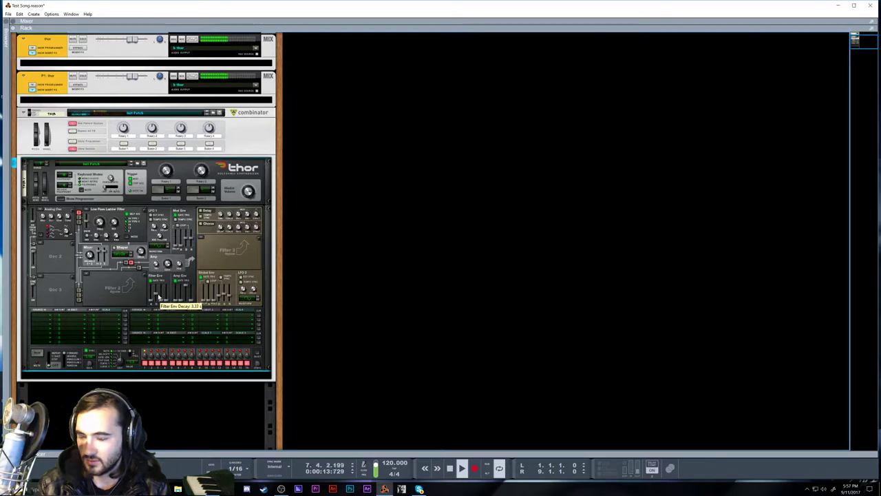
{"action": "scroll", "coordinate": [158, 297], "scroll_direction": "up", "scroll_amount": 6}
{"action": "scroll", "coordinate": [158, 298], "scroll_direction": "up", "scroll_amount": 5}
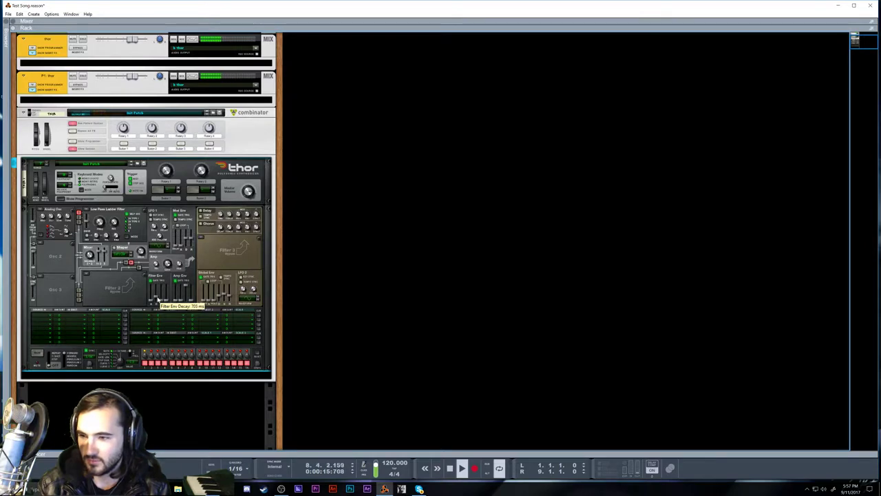
{"action": "scroll", "coordinate": [157, 296], "scroll_direction": "down", "scroll_amount": 6}
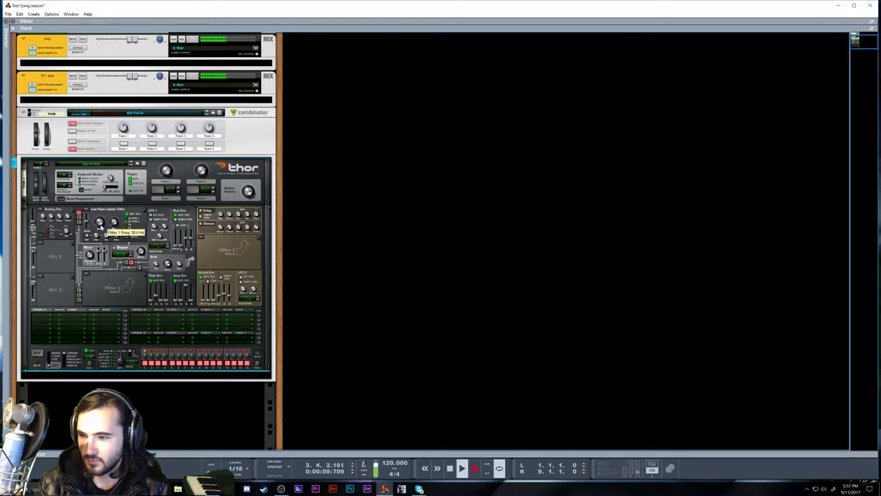
{"action": "scroll", "coordinate": [102, 227], "scroll_direction": "up", "scroll_amount": 3}
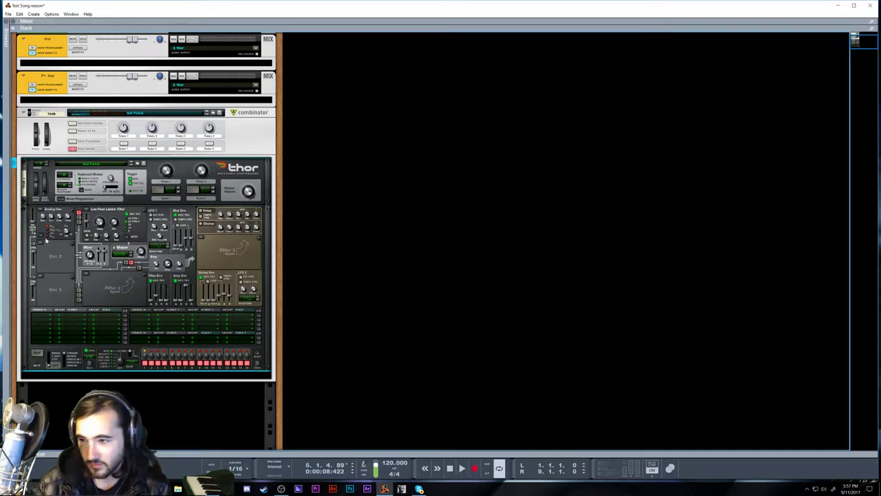
Load an Analog oscillator into Thor's Osc 2, audition it in playback, and load a Noise oscillator into Osc 3.
{"action": "left_click", "coordinate": [42, 247]}
{"action": "left_click", "coordinate": [65, 258]}
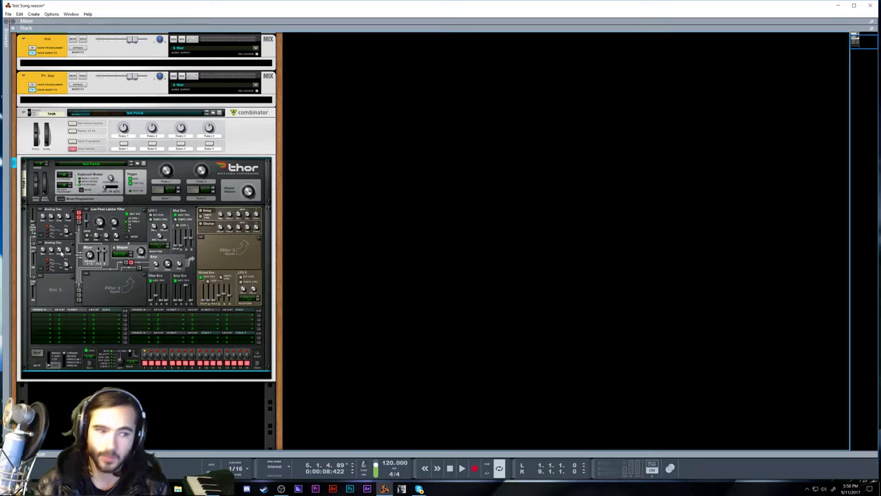
{"action": "key", "text": "space"}
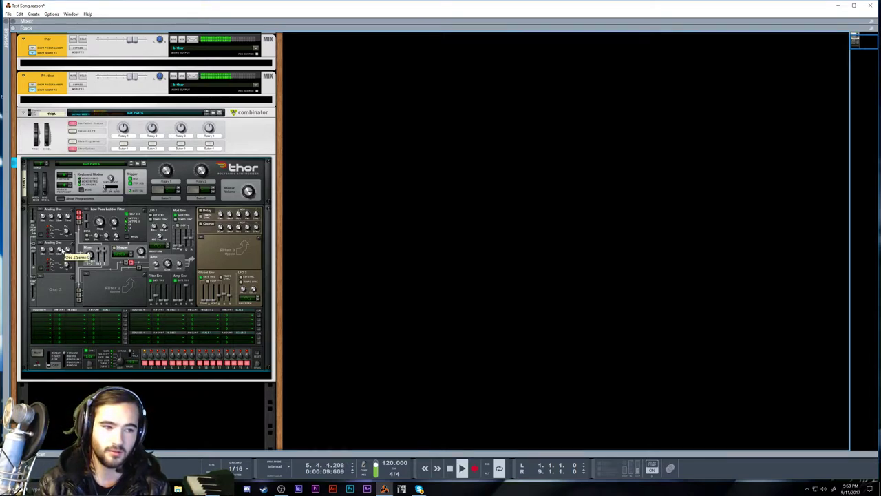
{"action": "key", "text": "space"}
{"action": "left_click", "coordinate": [37, 279]}
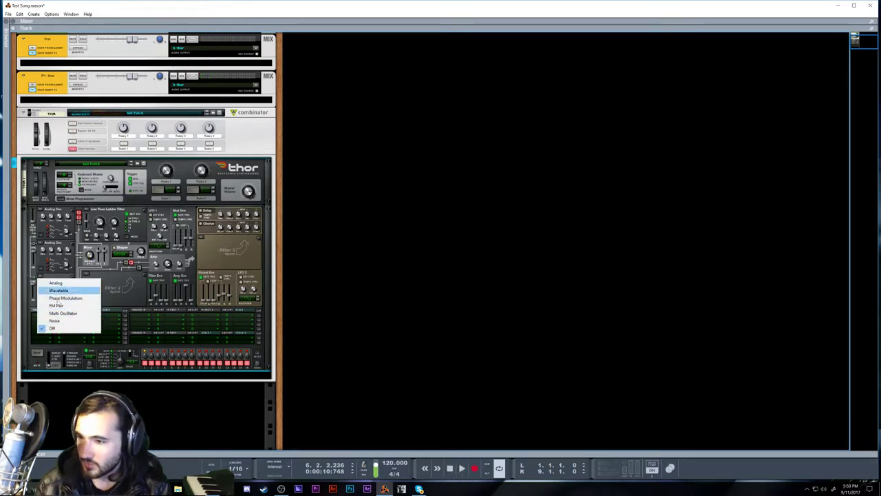
{"action": "left_click", "coordinate": [69, 321]}
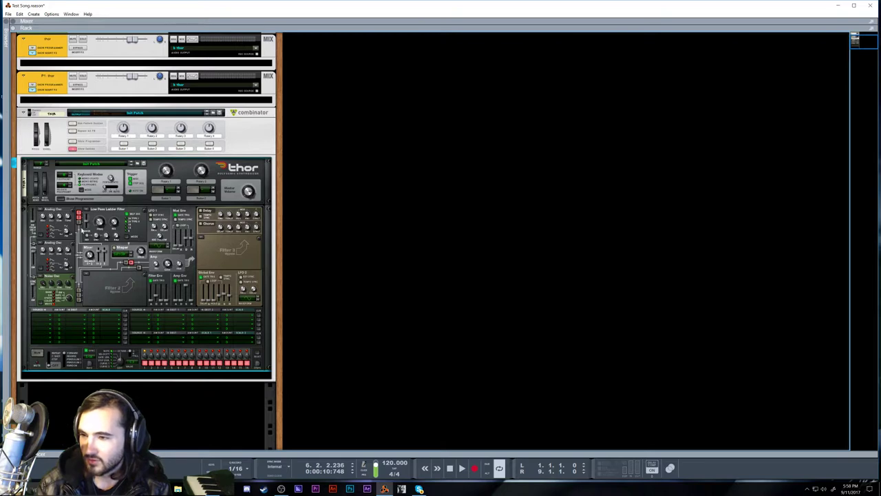
Try a Low Pass Ladder in Thor's Filter 2 and sweep its frequency to about 900 Hz in playback.
{"action": "left_click", "coordinate": [85, 276]}
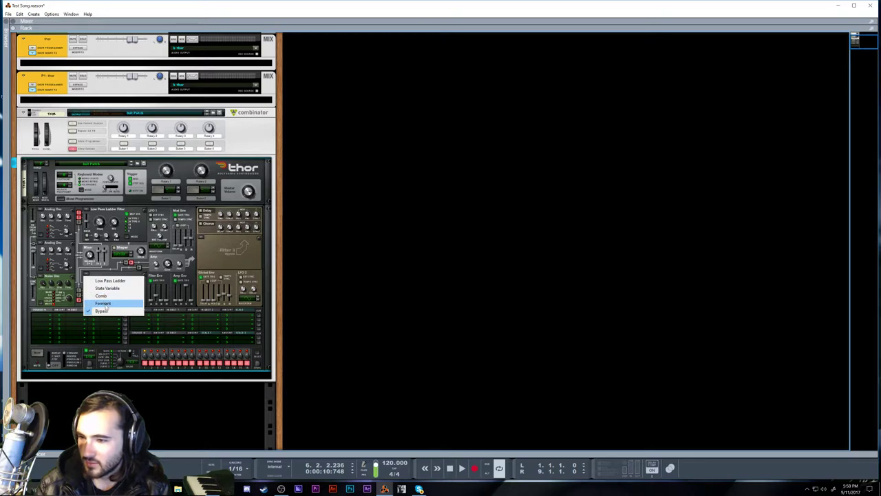
{"action": "left_click", "coordinate": [108, 280]}
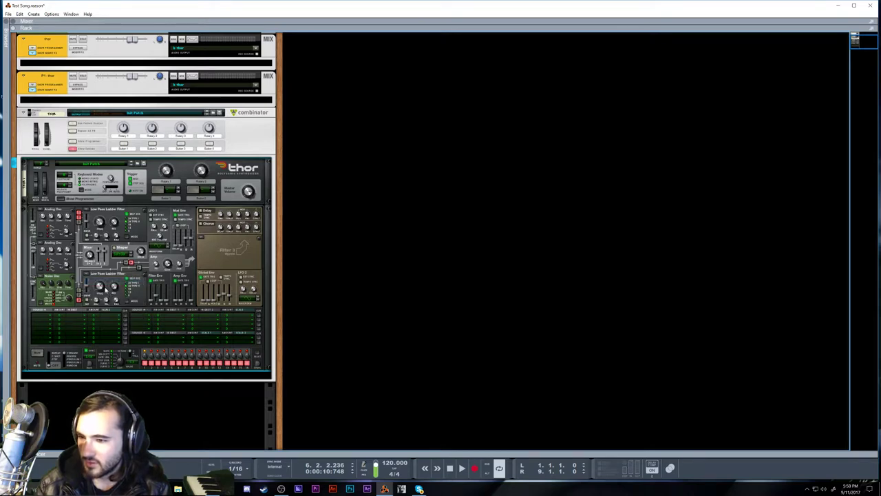
{"action": "key", "text": "space"}
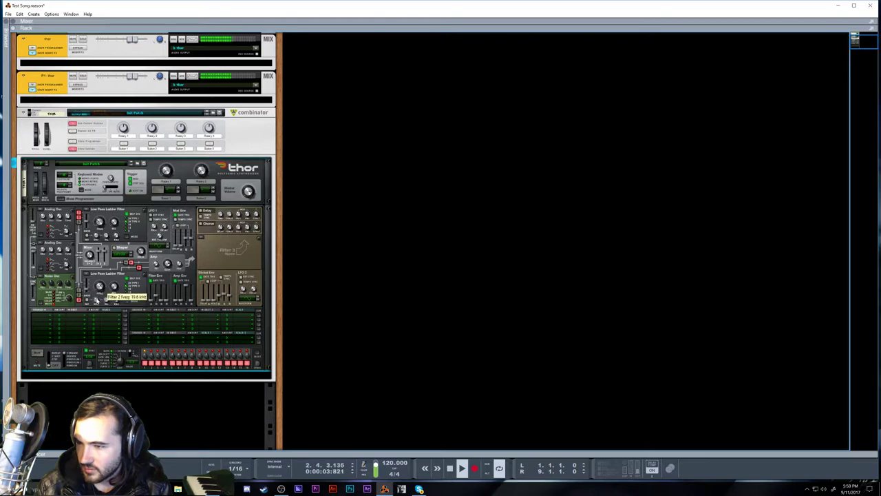
{"action": "left_click_drag", "start_coordinate": [100, 286], "coordinate": [103, 283]}
{"action": "left_click_drag", "start_coordinate": [112, 277], "coordinate": [108, 279]}
{"action": "left_click_drag", "start_coordinate": [111, 275], "coordinate": [112, 278]}
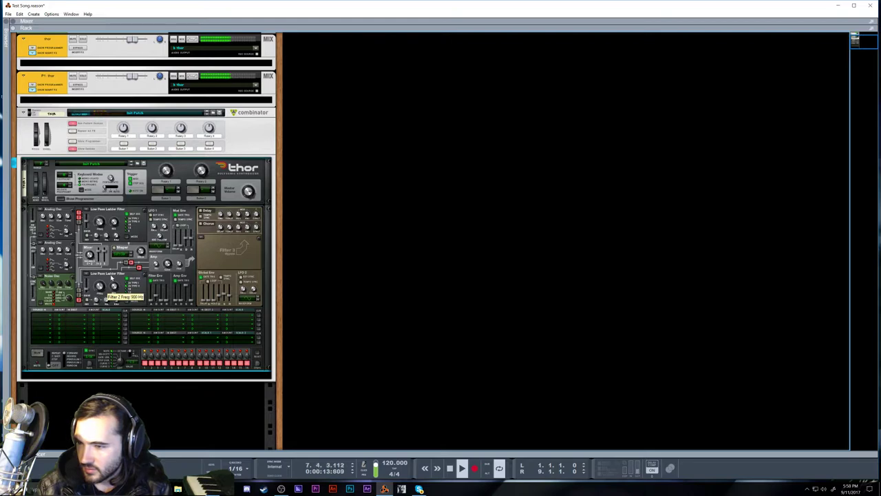
{"action": "key", "text": "space"}
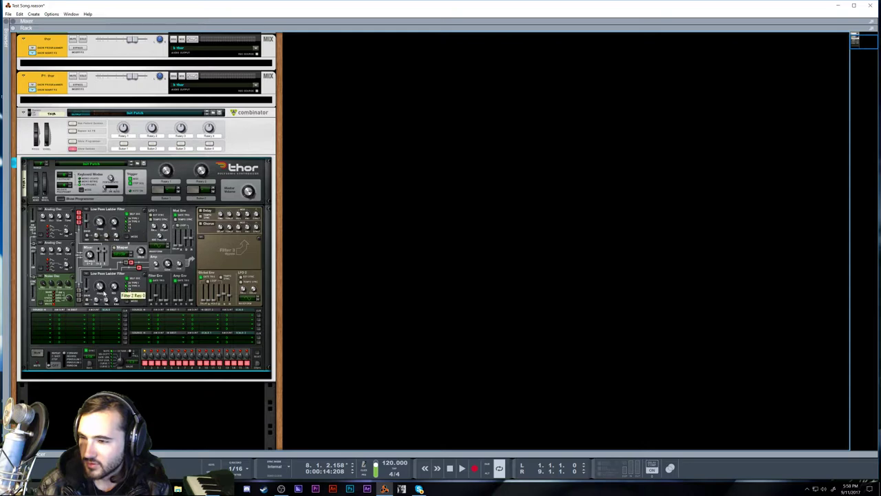
Audition the noise oscillator routed through Filter 1, and set Thor's Filter 2 to Bypass.
{"action": "key", "text": "space"}
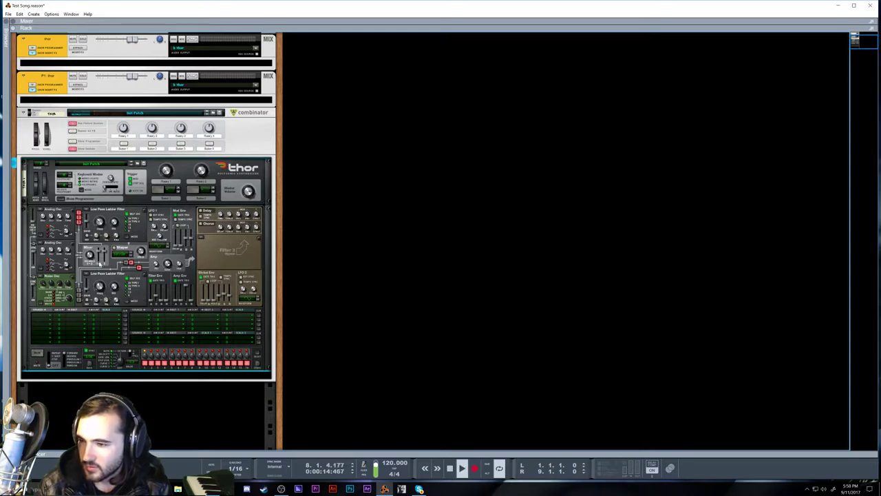
{"action": "key", "text": "space"}
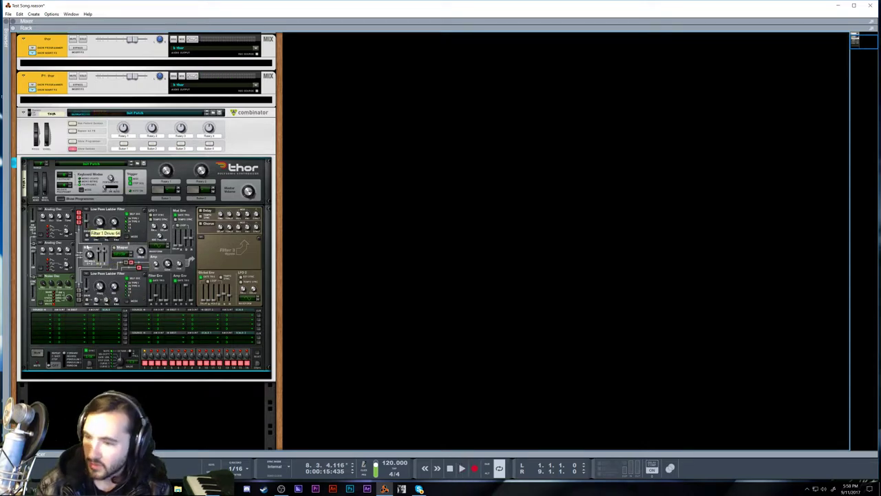
{"action": "left_click", "coordinate": [87, 274]}
{"action": "left_click", "coordinate": [103, 310]}
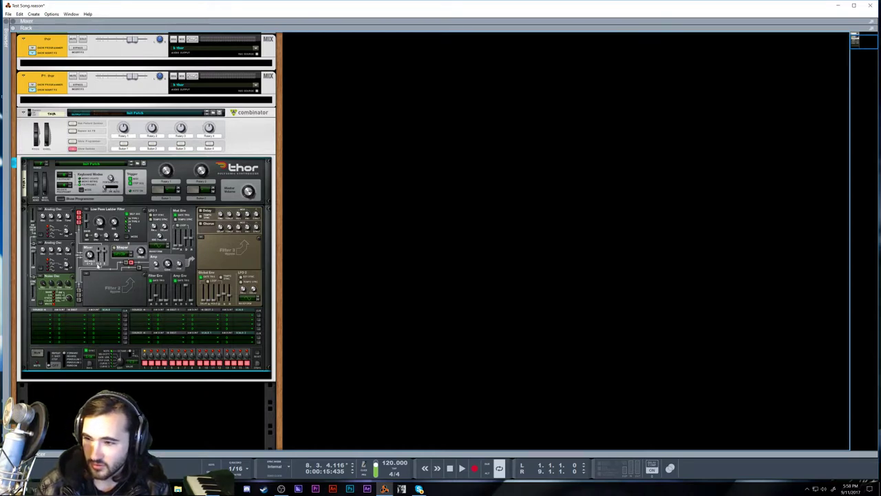
Adjust the Osc 3 noise level in Thor's mixer, trying about -11.2 dB, and audition it in playback.
{"action": "mouse_move", "coordinate": [91, 256]}
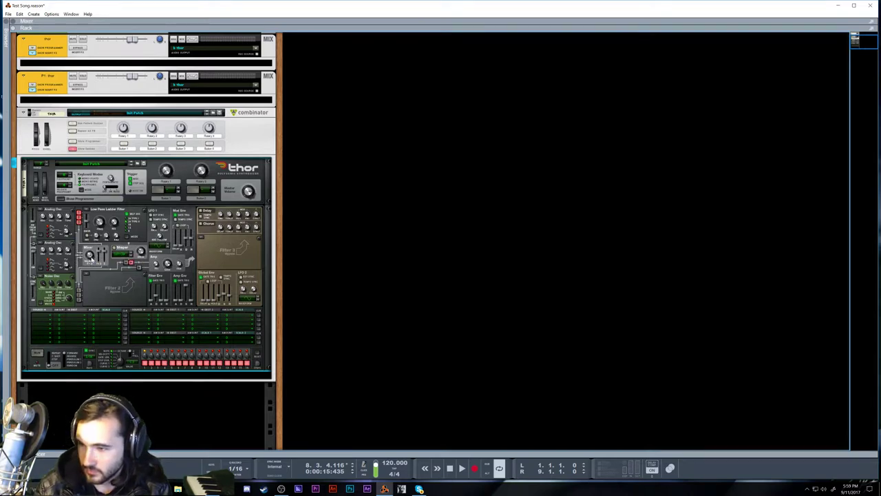
{"action": "left_click_drag", "start_coordinate": [106, 256], "coordinate": [105, 262]}
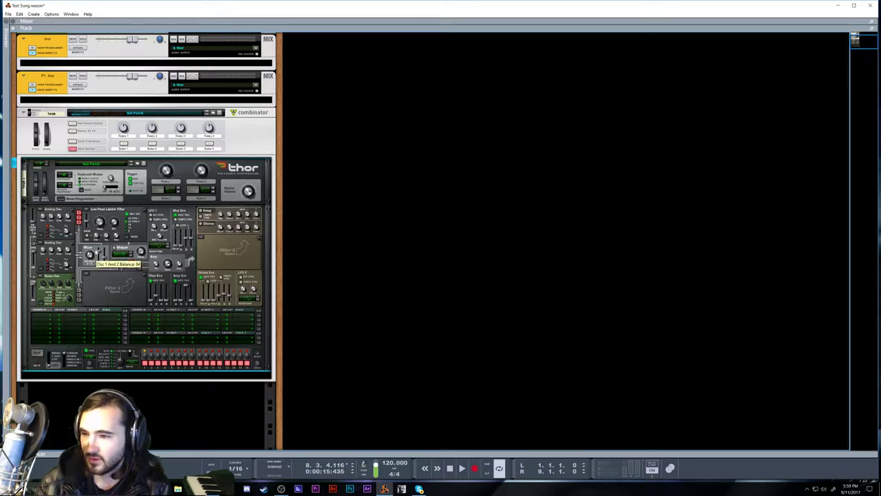
{"action": "mouse_move", "coordinate": [99, 259]}
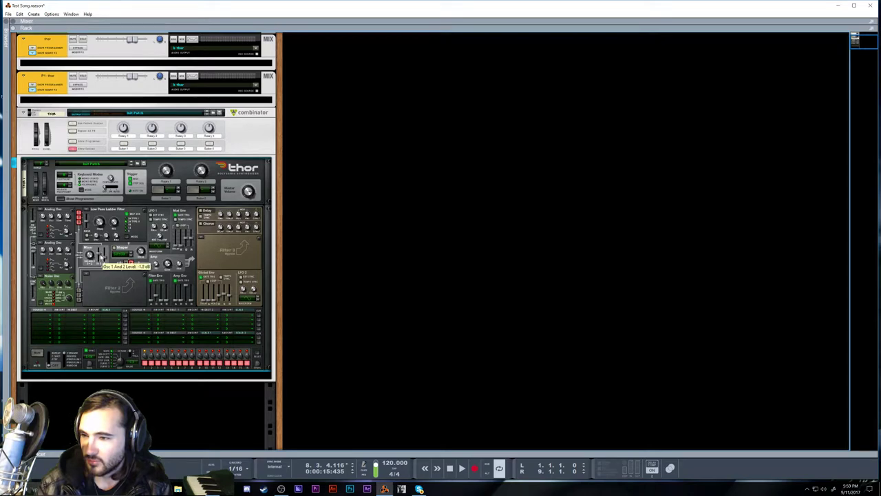
{"action": "key", "text": "space"}
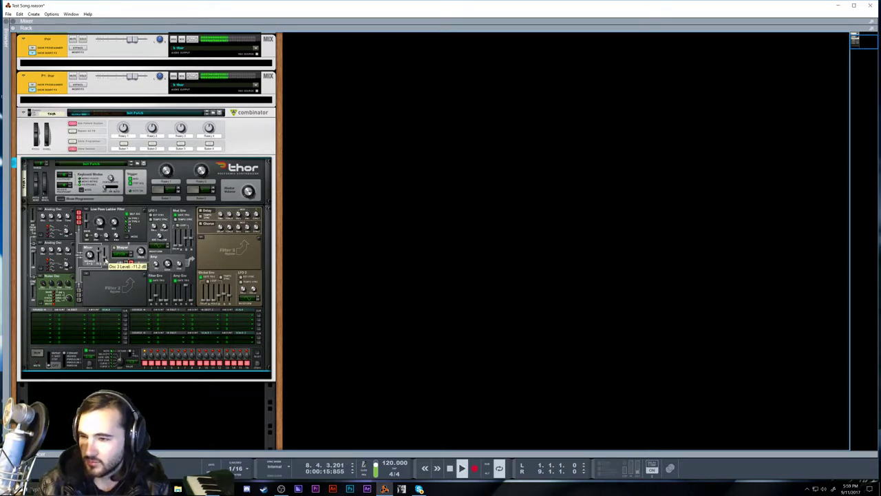
{"action": "mouse_move", "coordinate": [105, 259]}
{"action": "left_mouse_down"}
{"action": "mouse_move", "coordinate": [106, 251]}
{"action": "mouse_move", "coordinate": [107, 261]}
{"action": "left_mouse_up"}
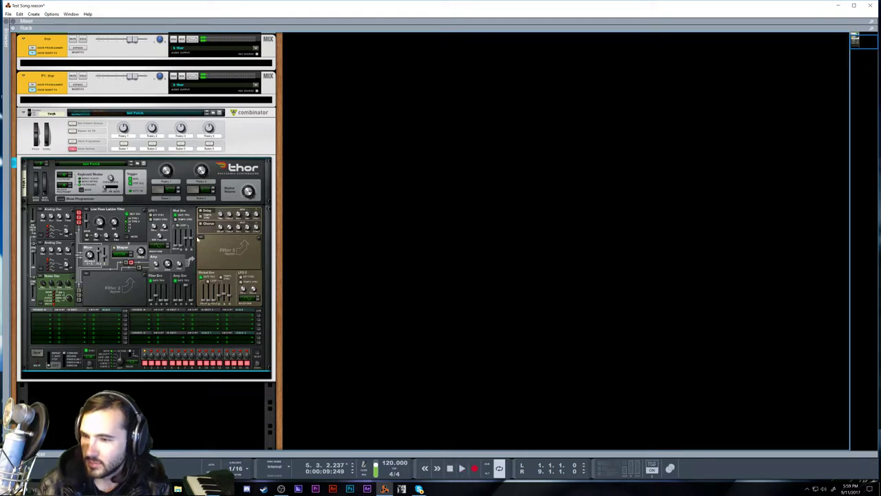
Set Thor's Filter 3 to State Variable and bring its frequency to about 91.7 Hz.
{"action": "left_click", "coordinate": [218, 275]}
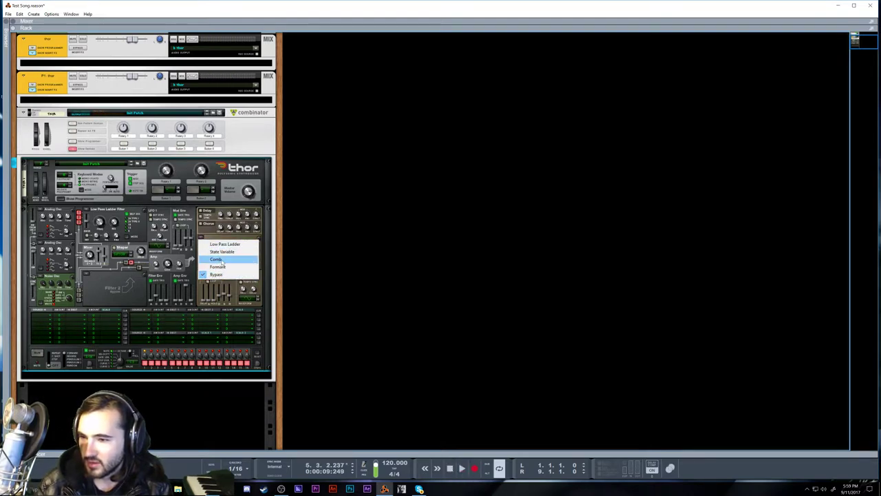
{"action": "left_click", "coordinate": [216, 259]}
{"action": "left_click", "coordinate": [205, 238]}
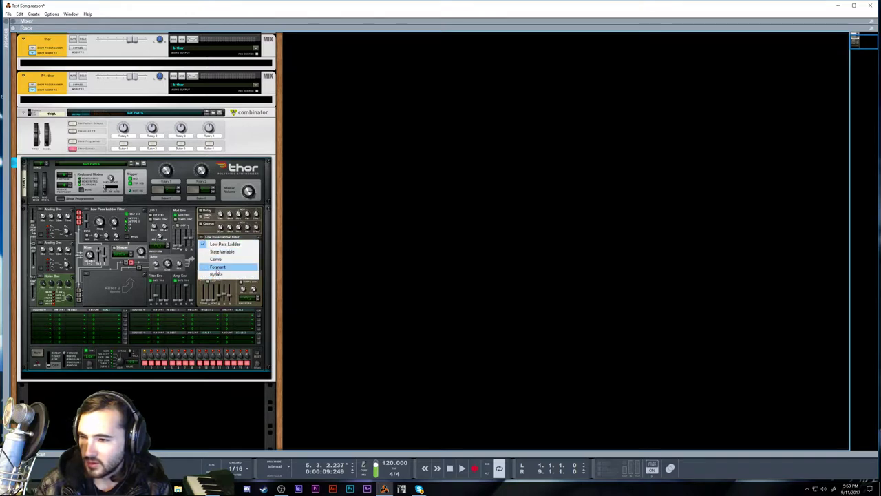
{"action": "left_click", "coordinate": [223, 252]}
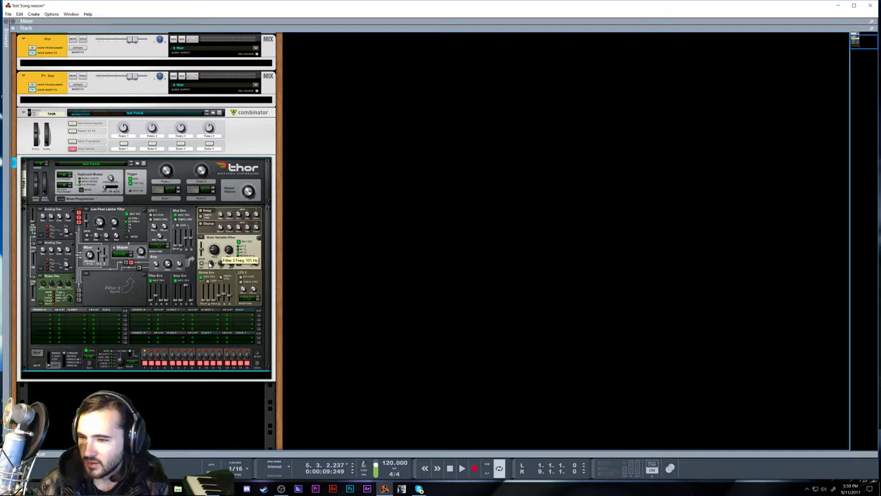
{"action": "left_click_drag", "start_coordinate": [214, 251], "coordinate": [214, 254]}
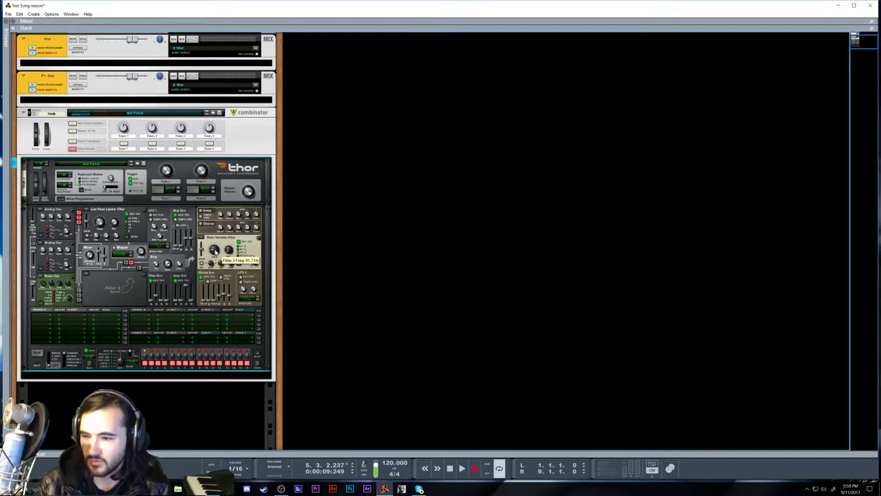
Sweep Filter 3's frequency up and down during playback, leave it at about 91.7 Hz, and stop the song.
{"action": "key", "text": "space"}
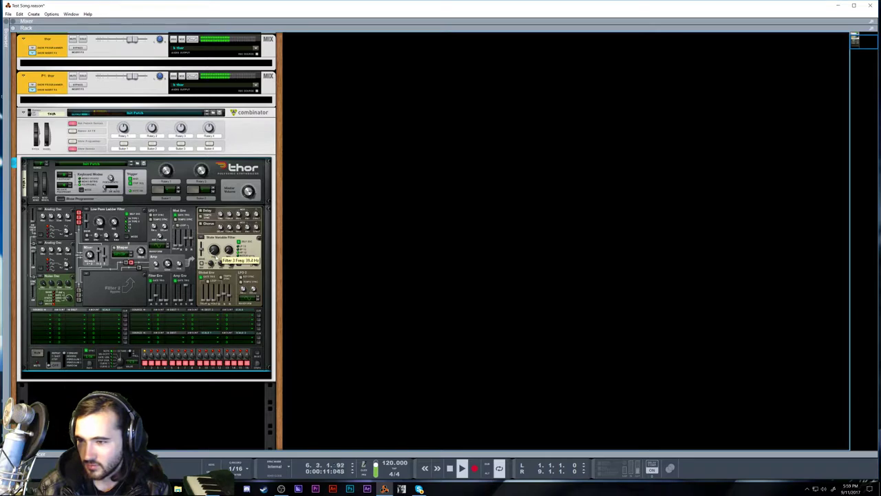
{"action": "scroll", "coordinate": [216, 256], "scroll_direction": "up", "scroll_amount": 6}
{"action": "scroll", "coordinate": [216, 256], "scroll_direction": "down", "scroll_amount": 4}
{"action": "scroll", "coordinate": [216, 255], "scroll_direction": "up", "scroll_amount": 2}
{"action": "scroll", "coordinate": [224, 256], "scroll_direction": "down", "scroll_amount": 3}
{"action": "scroll", "coordinate": [225, 255], "scroll_direction": "up", "scroll_amount": 2}
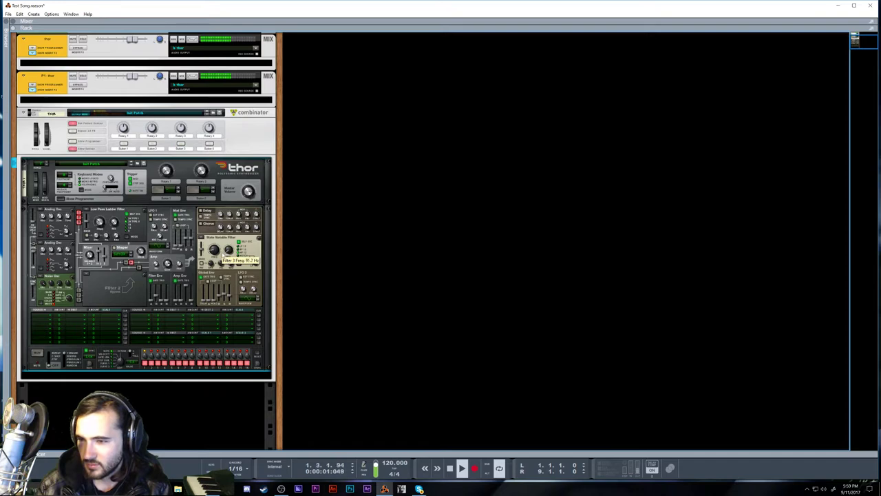
{"action": "key", "text": "space"}
Select the b thor bus channel in the rack and open its Spectrum EQ.
{"action": "scroll", "coordinate": [94, 143], "scroll_direction": "up", "scroll_amount": 3}
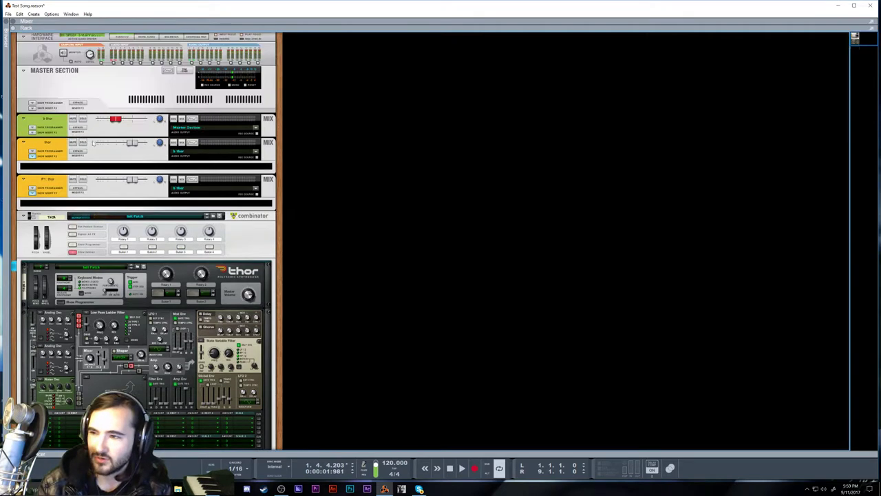
{"action": "left_click", "coordinate": [67, 126]}
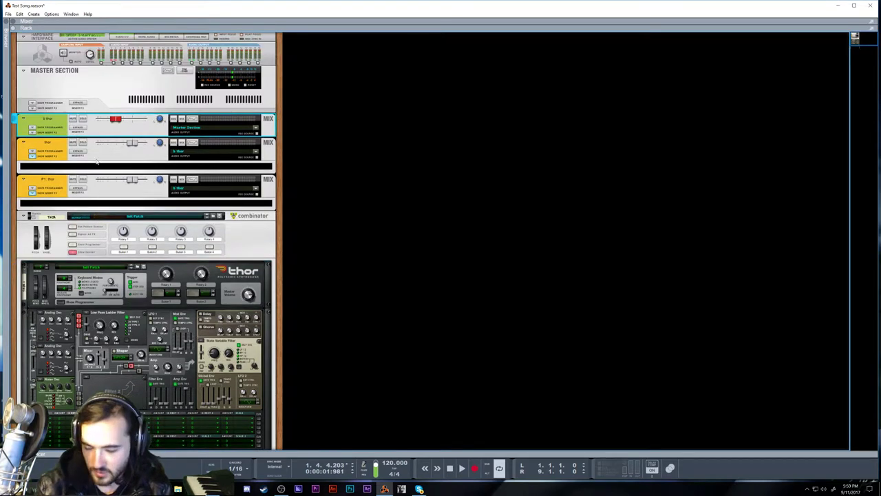
{"action": "key", "text": "F2"}
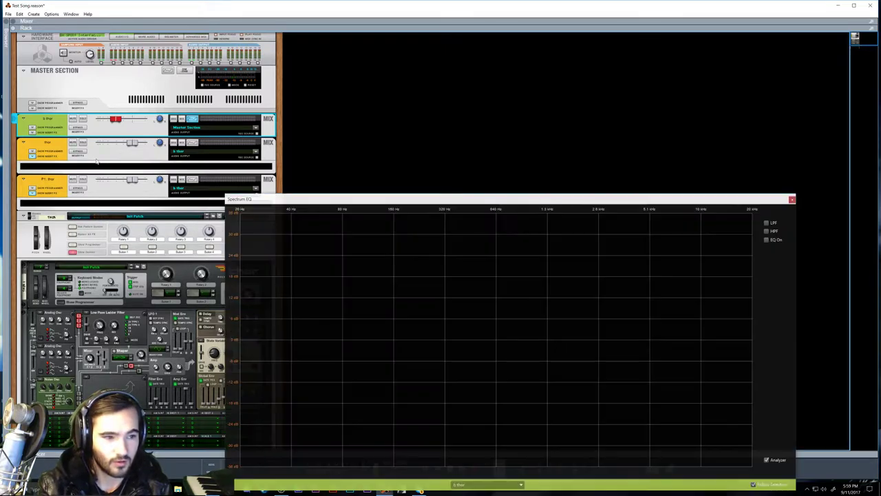
{"action": "key", "text": "ctrl+e"}
{"action": "key", "text": "ctrl+e"}
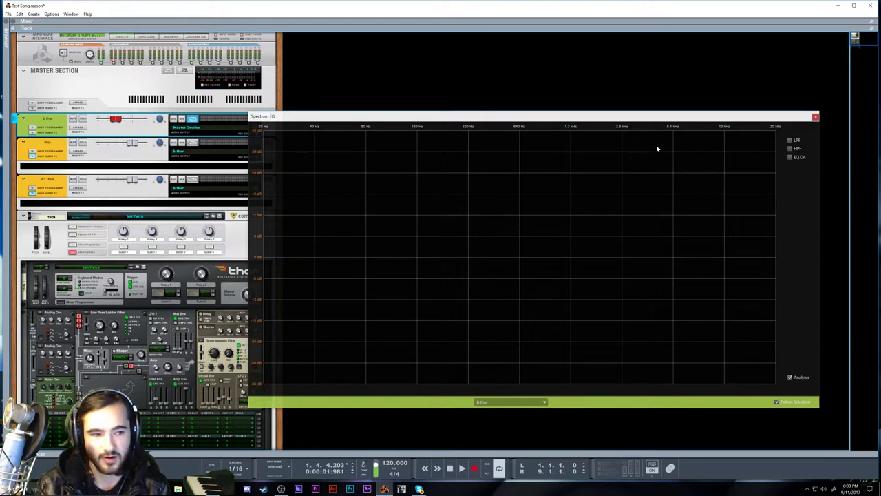
Play the song, enable the high-pass filter on the b thor bus, and move its cutoff up to about 318 Hz.
{"action": "key", "text": "space"}
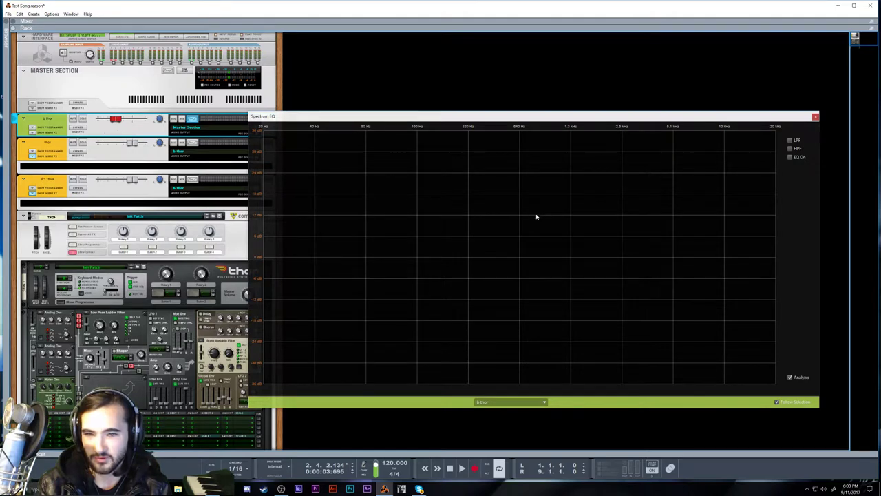
{"action": "key", "text": "space"}
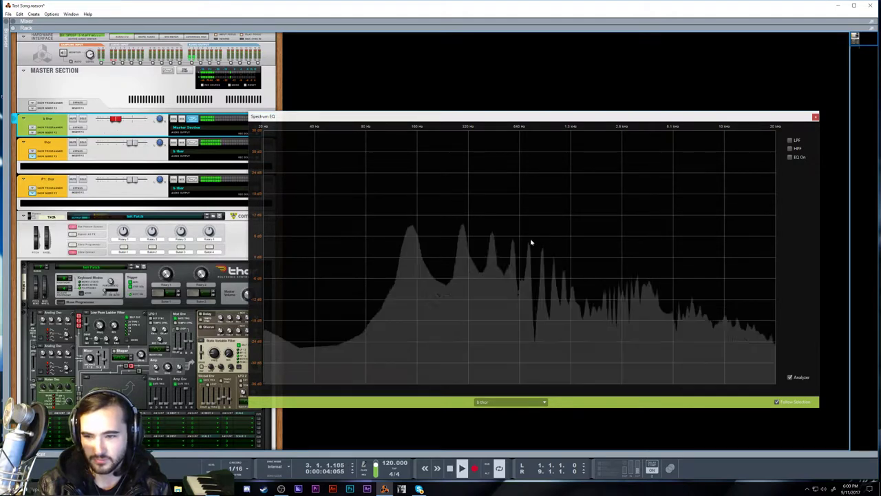
{"action": "left_click", "coordinate": [790, 148]}
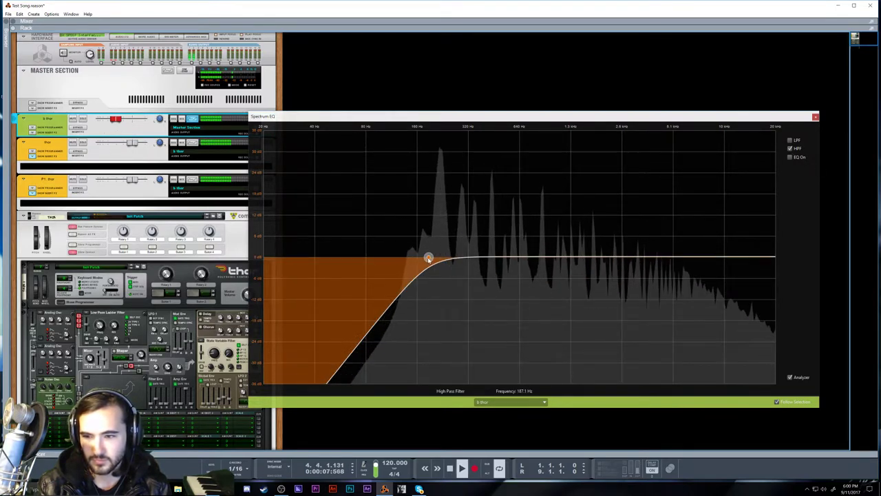
{"action": "left_click_drag", "start_coordinate": [431, 258], "coordinate": [468, 258]}
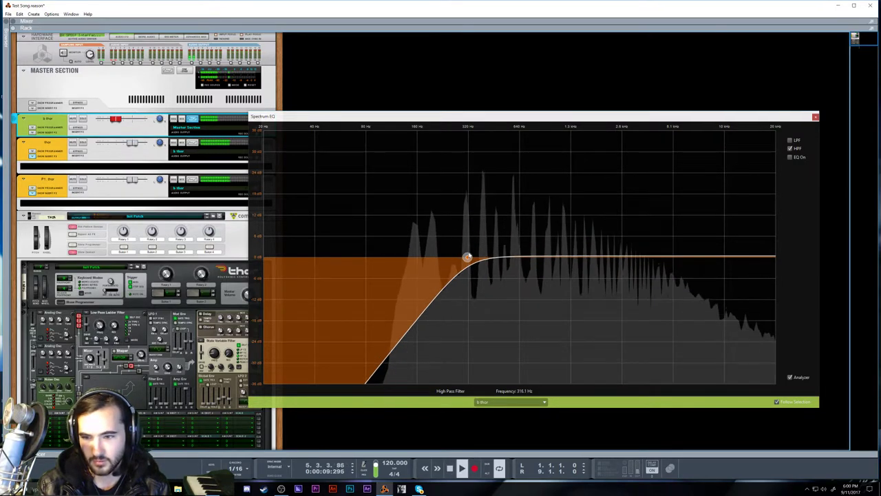
Lower the b thor bus's high-pass cutoff to about 209 Hz and close the Spectrum EQ.
{"action": "left_click_drag", "start_coordinate": [468, 257], "coordinate": [436, 257]}
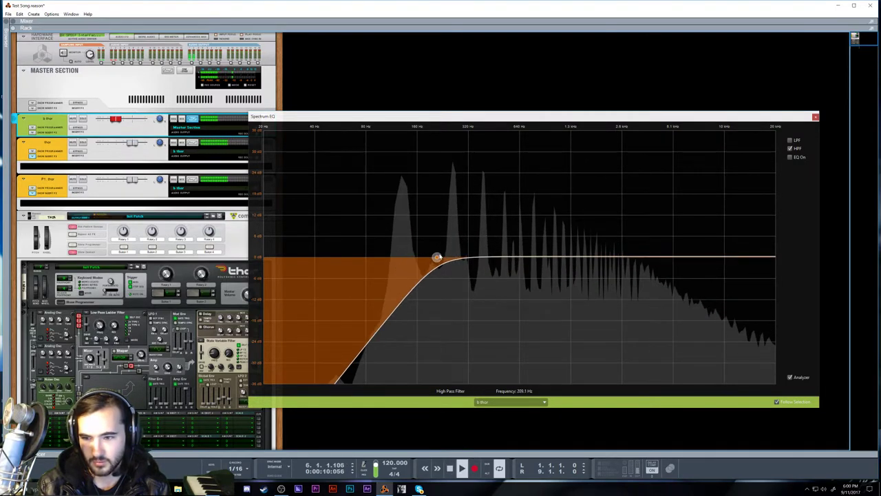
{"action": "left_click", "coordinate": [814, 116]}
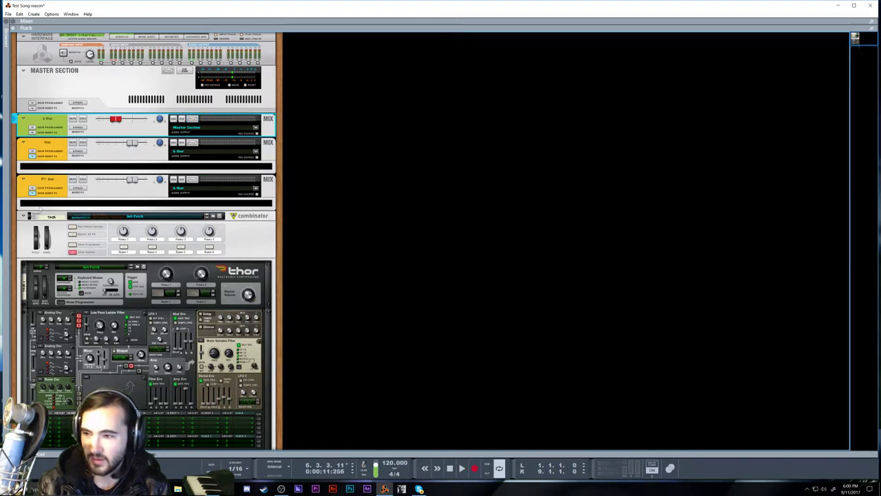
Add a Spider Audio Merger & Splitter to the insert FX section of the P1 thor parallel channel.
{"action": "right_click", "coordinate": [46, 168]}
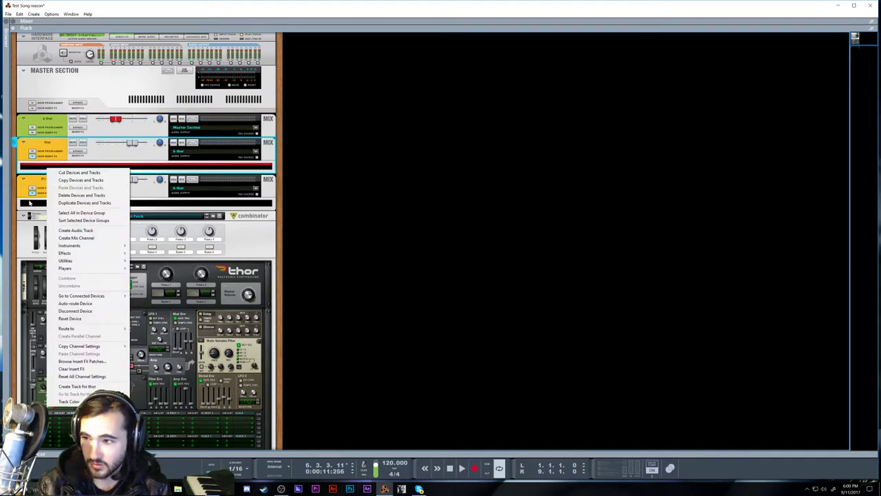
{"action": "right_click", "coordinate": [39, 202]}
{"action": "mouse_move", "coordinate": [66, 291]}
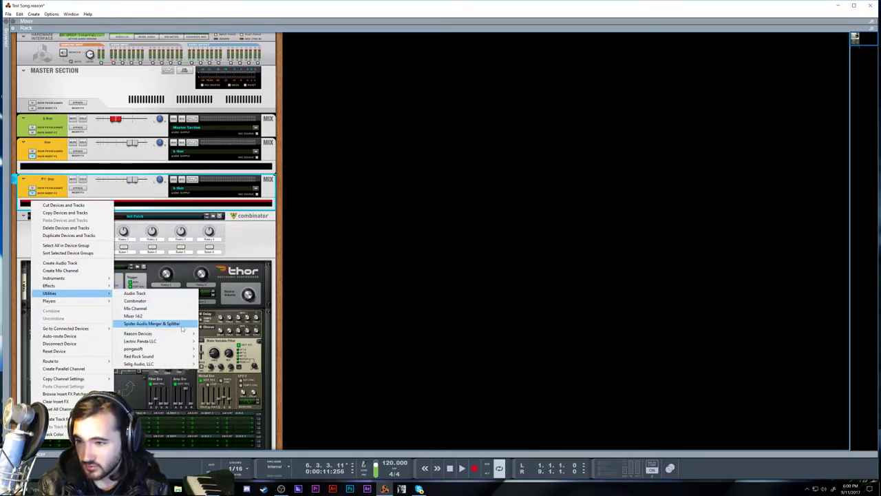
{"action": "left_click", "coordinate": [158, 322]}
{"action": "right_click", "coordinate": [98, 224]}
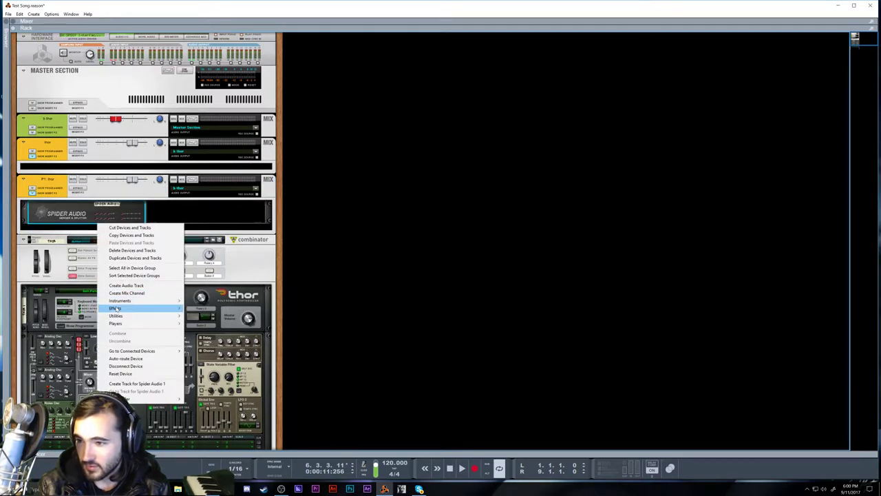
{"action": "right_click", "coordinate": [107, 214]}
{"action": "mouse_move", "coordinate": [137, 297]}
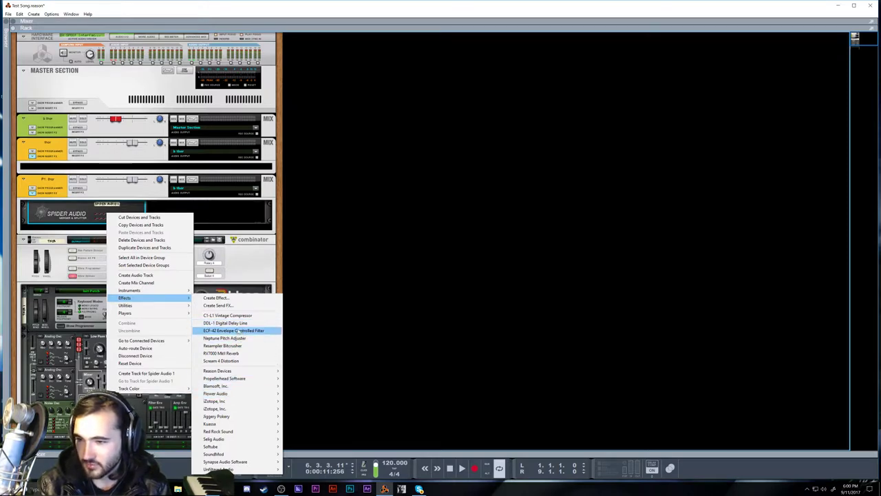
{"action": "right_click", "coordinate": [69, 203]}
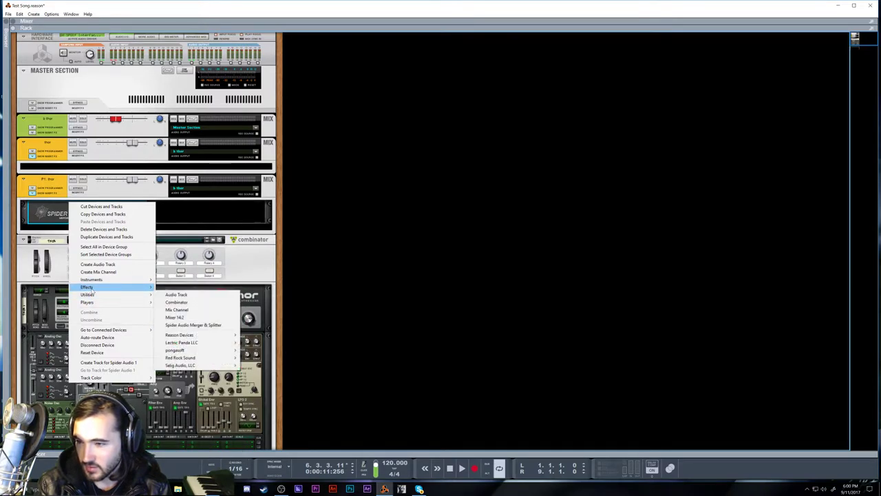
{"action": "mouse_move", "coordinate": [90, 287]}
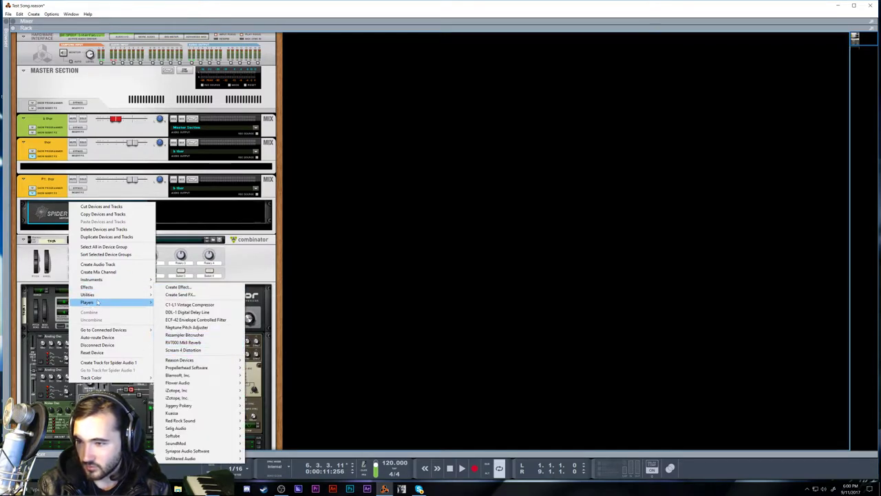
Add a Mixer 14:2 to the P1 thor insert section and place it above the Spider Audio.
{"action": "left_click", "coordinate": [56, 216]}
{"action": "right_click", "coordinate": [55, 216]}
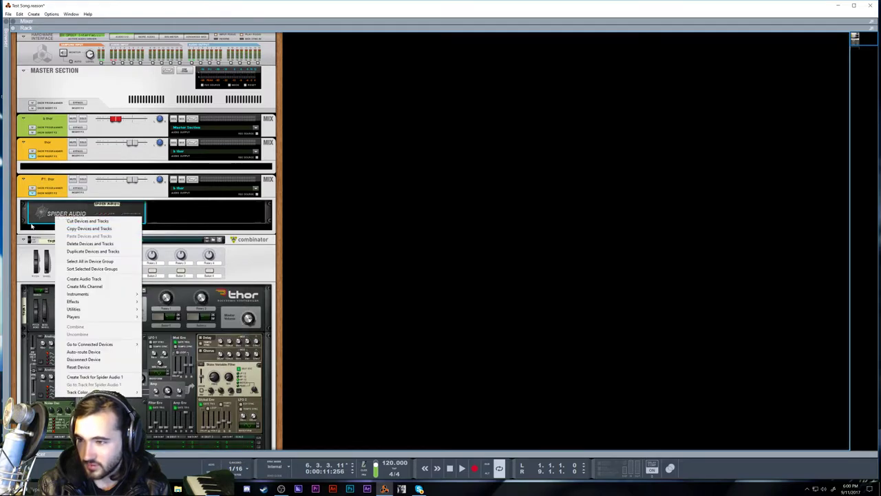
{"action": "mouse_move", "coordinate": [93, 312]}
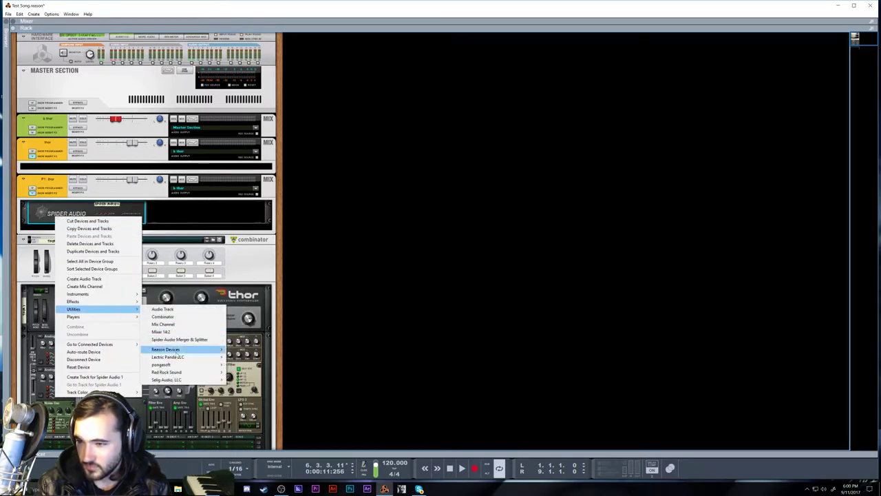
{"action": "left_click", "coordinate": [165, 332]}
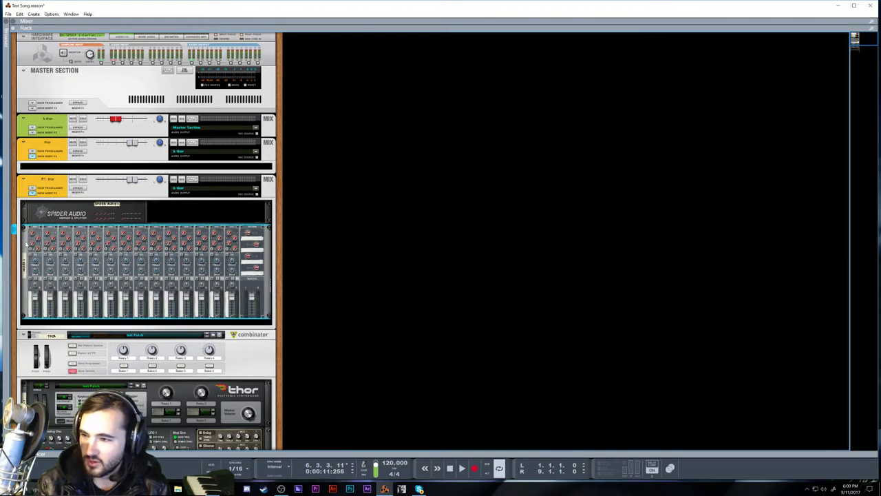
Add an RV7000 MkII Reverb below the Spider Audio in the P1 thor insert section.
{"action": "right_click", "coordinate": [104, 307]}
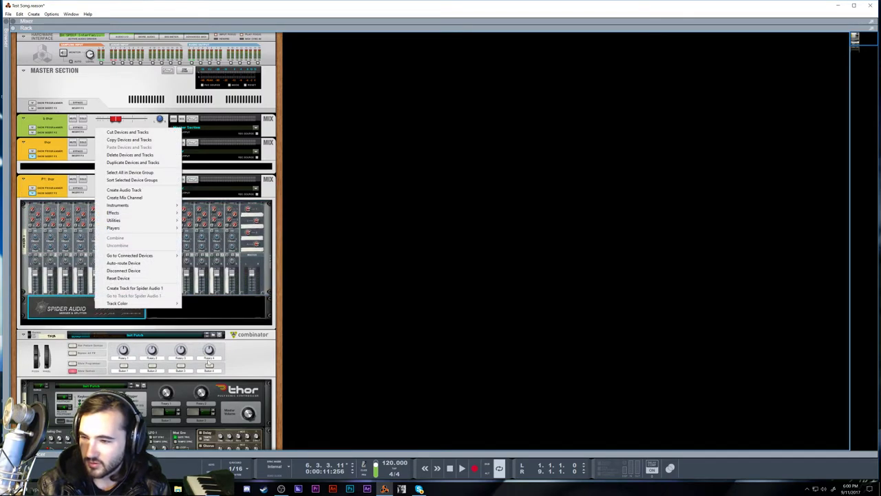
{"action": "mouse_move", "coordinate": [152, 218]}
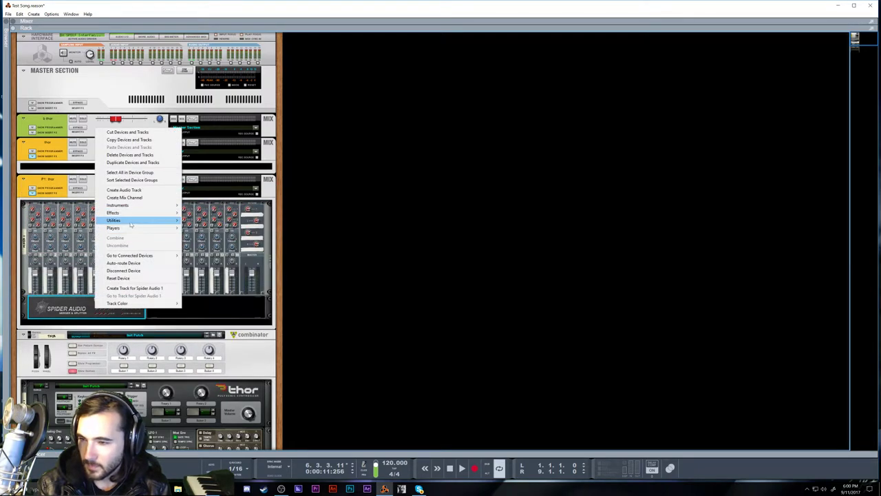
{"action": "mouse_move", "coordinate": [126, 223]}
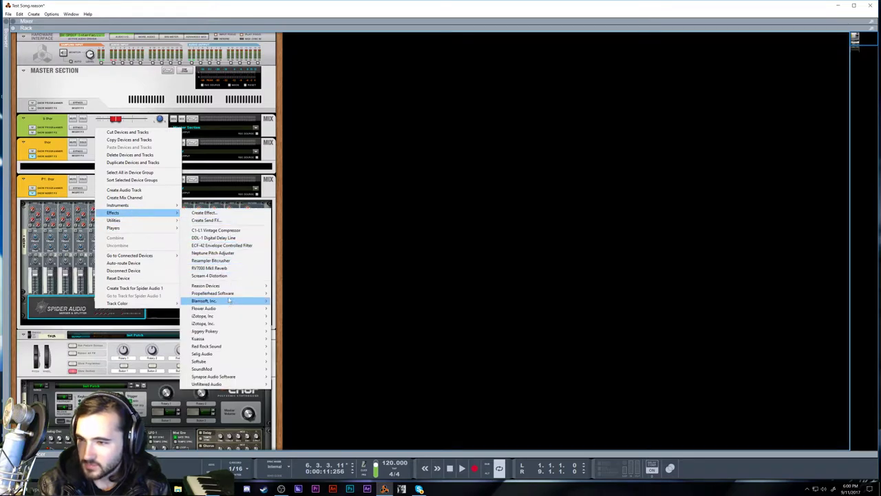
{"action": "left_click", "coordinate": [226, 268]}
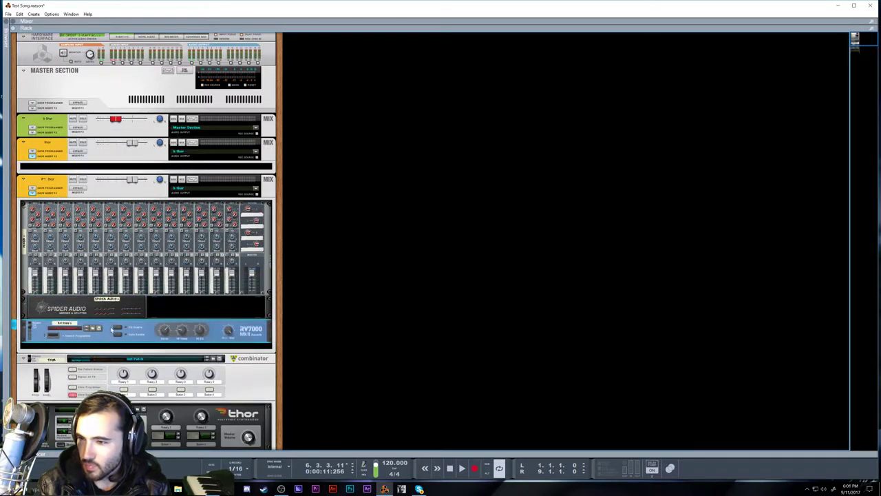
Add an MClass Compressor to the P1 thor insert section and move it above the mixer.
{"action": "right_click", "coordinate": [112, 325]}
{"action": "mouse_move", "coordinate": [161, 175]}
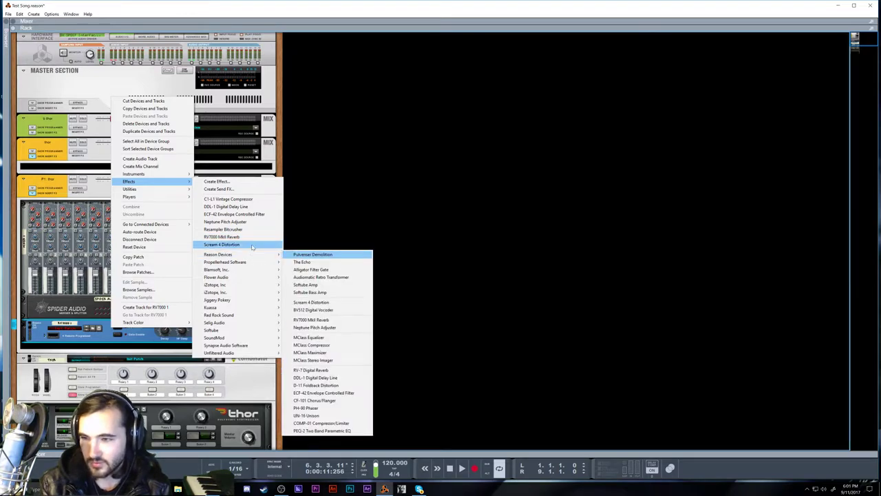
{"action": "mouse_move", "coordinate": [250, 255]}
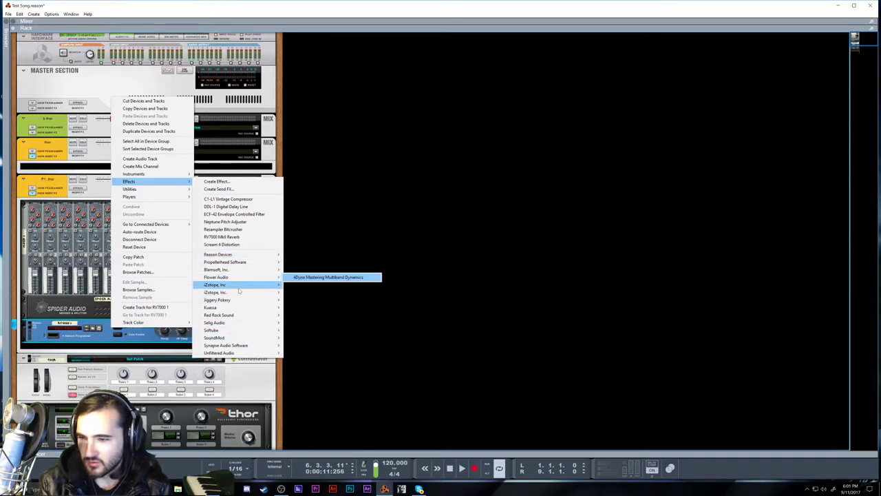
{"action": "mouse_move", "coordinate": [238, 314]}
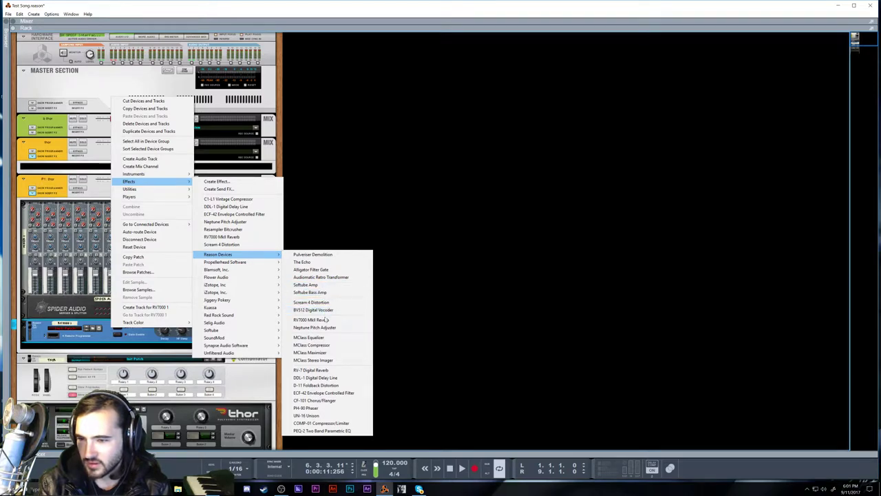
{"action": "left_click", "coordinate": [327, 353]}
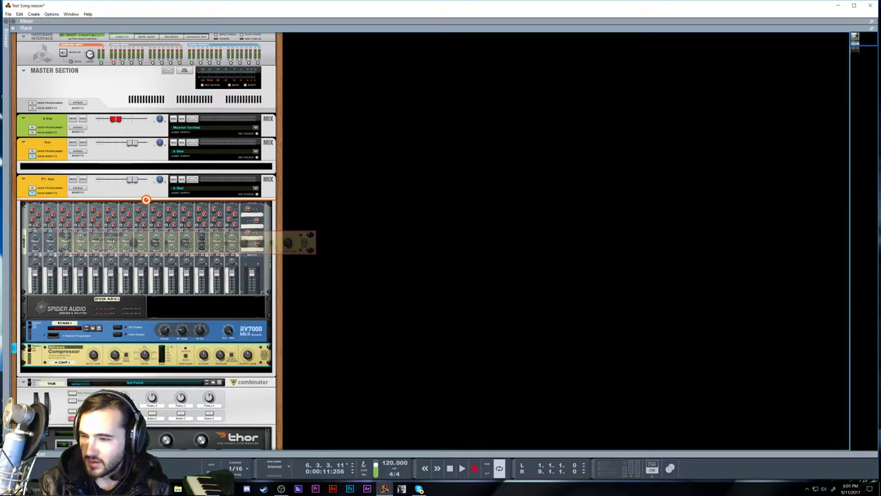
Flip the rack to the back and cable the P1 thor insert FX send to the Spider Audio's splitter input.
{"action": "key", "text": "Tab"}
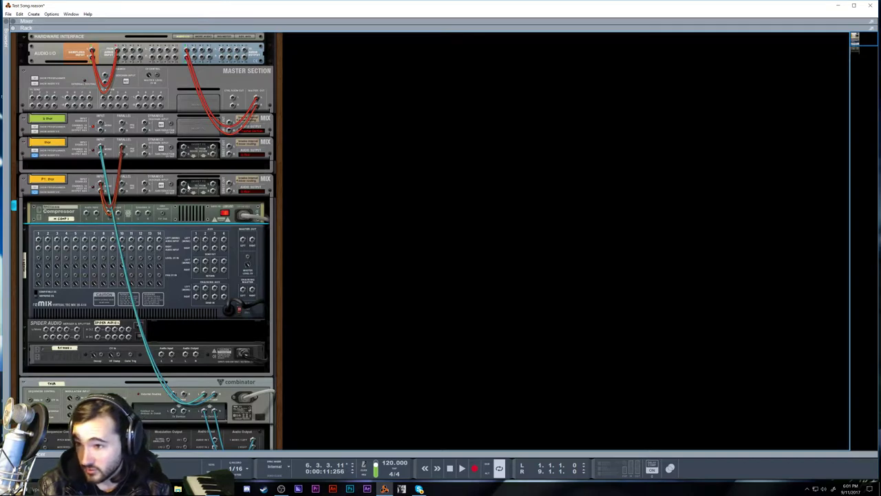
{"action": "left_click_drag", "start_coordinate": [183, 185], "coordinate": [98, 329]}
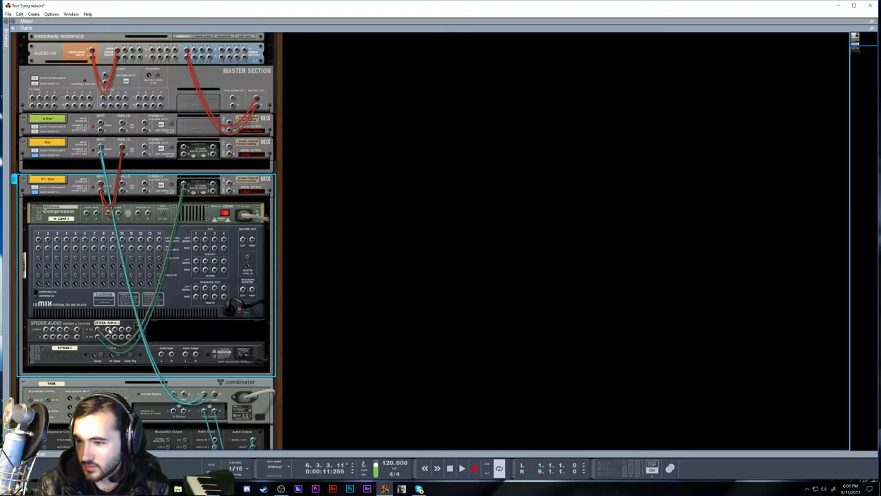
Disconnect the audio cables from Thor to the Combinator and from the Combinator to the thor mix channel.
{"action": "scroll", "coordinate": [106, 329], "scroll_direction": "down", "scroll_amount": 5}
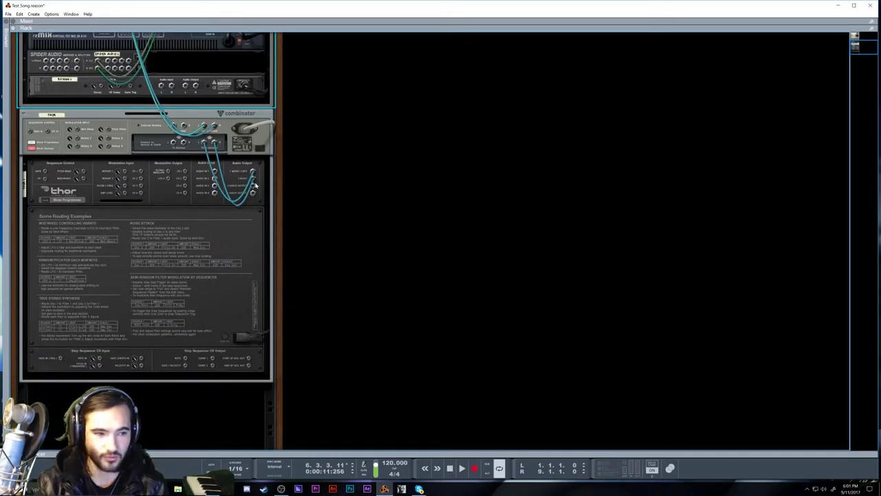
{"action": "scroll", "coordinate": [255, 184], "scroll_direction": "up", "scroll_amount": 5}
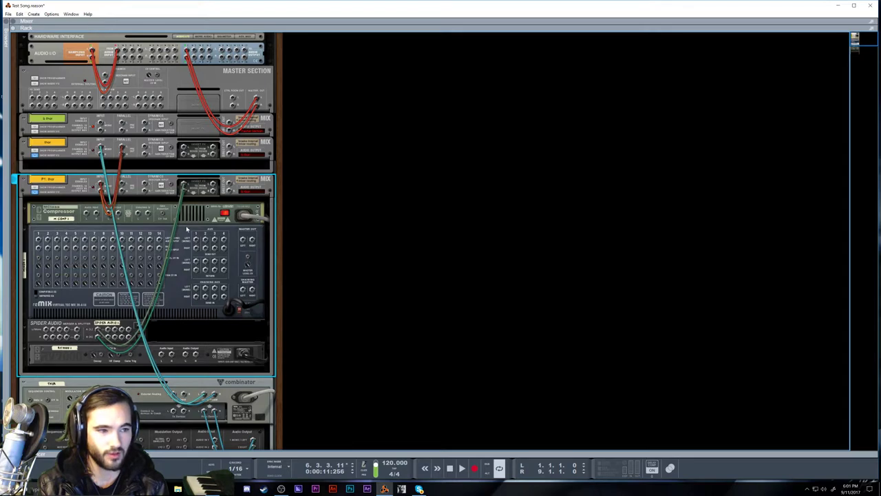
{"action": "scroll", "coordinate": [186, 230], "scroll_direction": "down", "scroll_amount": 3}
{"action": "scroll", "coordinate": [137, 234], "scroll_direction": "up", "scroll_amount": 1}
{"action": "scroll", "coordinate": [104, 237], "scroll_direction": "up", "scroll_amount": 1}
{"action": "scroll", "coordinate": [57, 244], "scroll_direction": "down", "scroll_amount": 2}
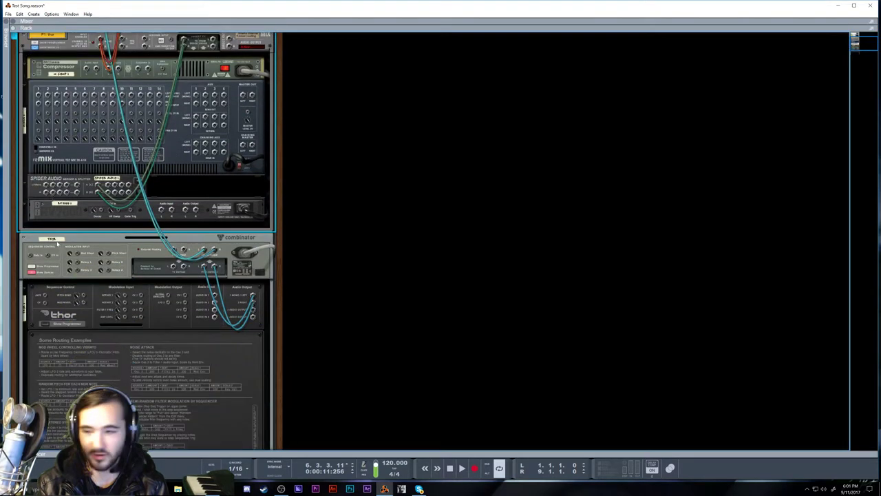
{"action": "scroll", "coordinate": [57, 244], "scroll_direction": "down", "scroll_amount": 1}
{"action": "scroll", "coordinate": [308, 339], "scroll_direction": "up", "scroll_amount": 2}
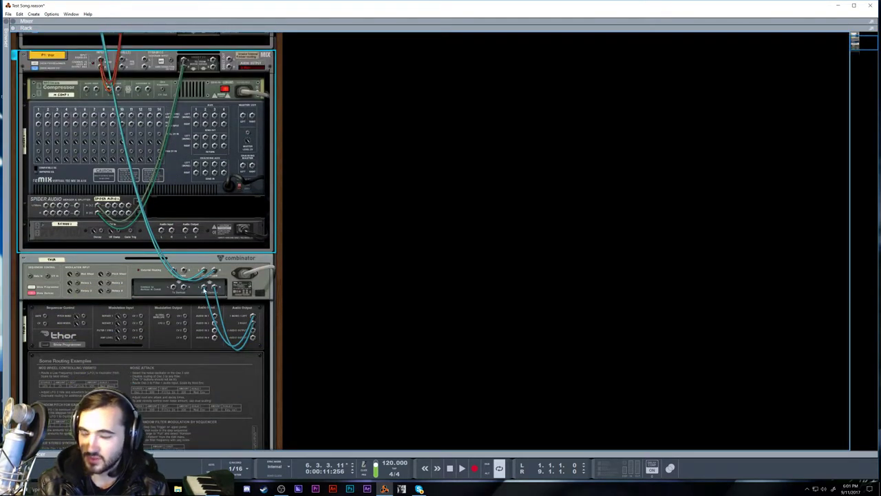
{"action": "left_click_drag", "start_coordinate": [204, 288], "coordinate": [270, 208]}
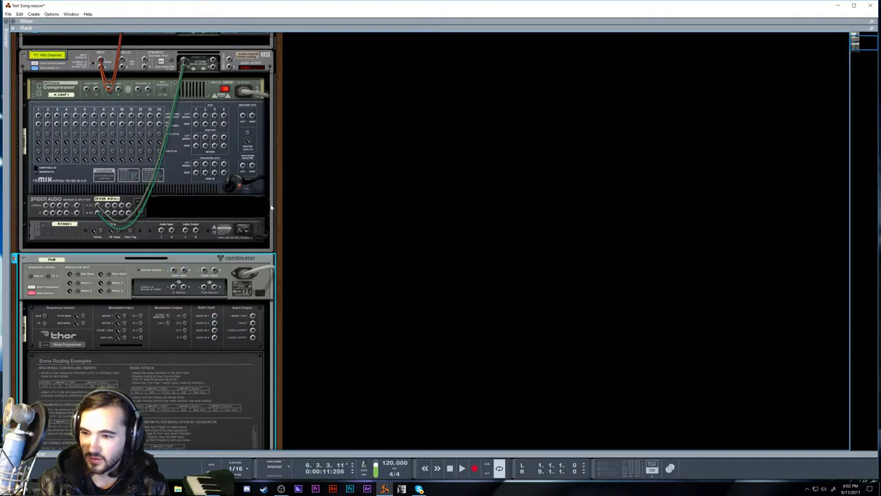
Undo the cabling change that disconnected the Combinator from the thor mix channel, and review the cable paths on the rack's back.
{"action": "left_click_drag", "start_coordinate": [253, 319], "coordinate": [237, 222]}
{"action": "key", "text": "ctrl+z"}
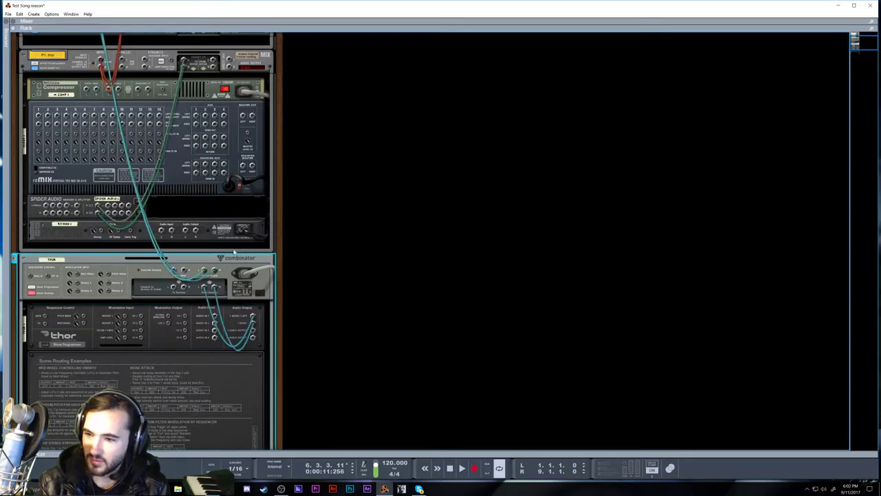
{"action": "scroll", "coordinate": [313, 308], "scroll_direction": "up", "scroll_amount": 3}
{"action": "scroll", "coordinate": [223, 271], "scroll_direction": "down", "scroll_amount": 6}
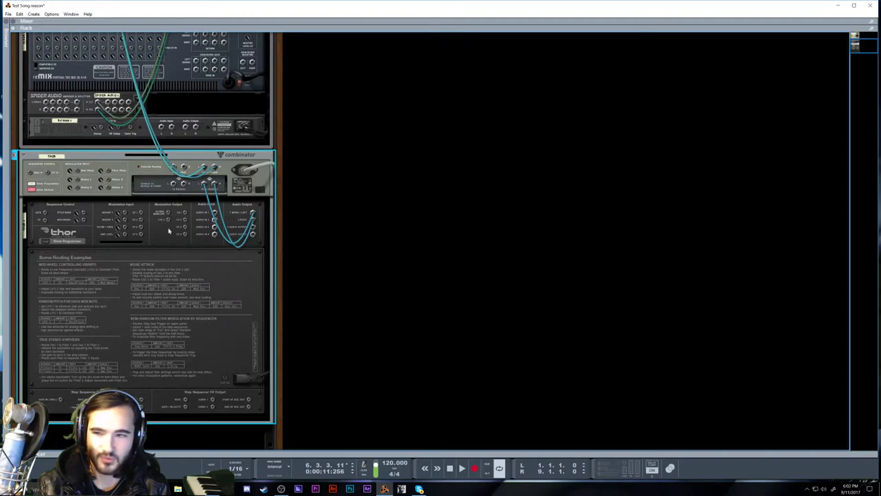
{"action": "scroll", "coordinate": [153, 231], "scroll_direction": "up", "scroll_amount": 3}
{"action": "scroll", "coordinate": [140, 245], "scroll_direction": "up", "scroll_amount": 5}
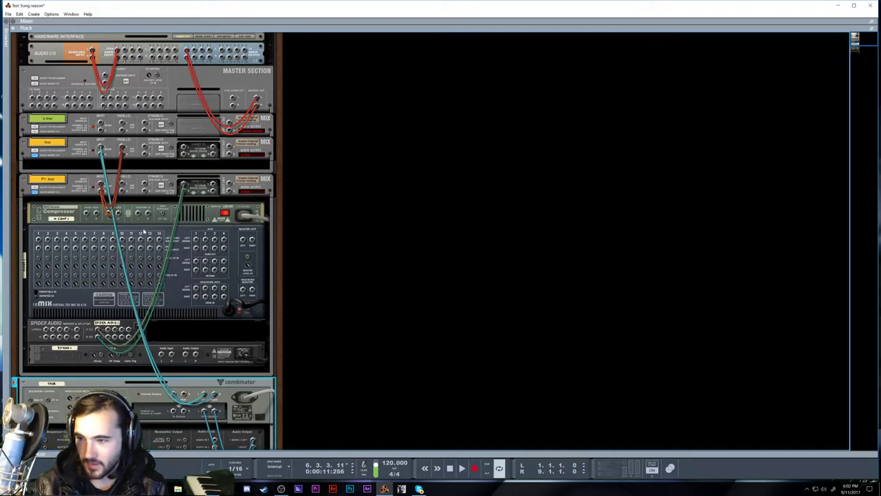
{"action": "scroll", "coordinate": [144, 231], "scroll_direction": "down", "scroll_amount": 4}
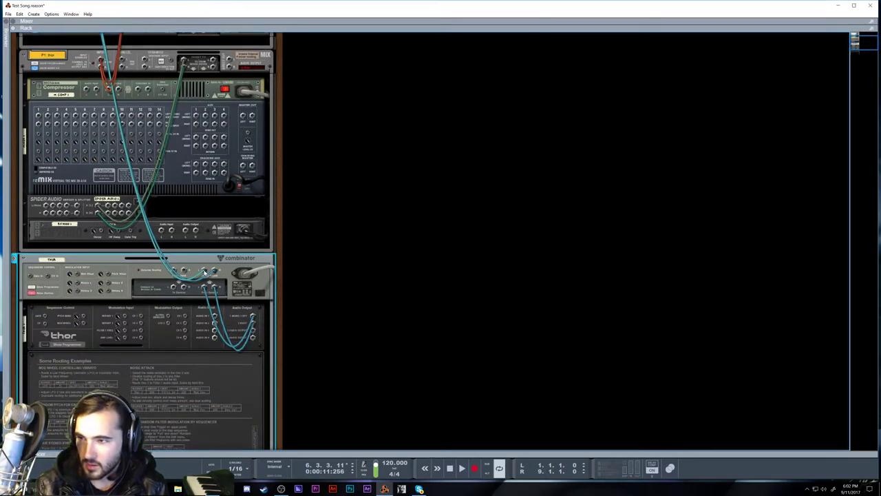
{"action": "scroll", "coordinate": [203, 268], "scroll_direction": "up", "scroll_amount": 2}
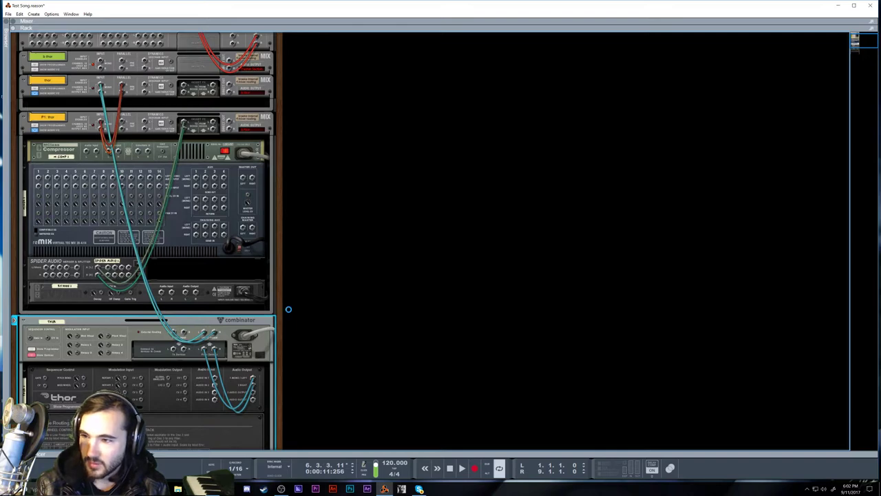
Undo the cabling between the parallel thor channel's insert send and the Spider Audio splitter.
{"action": "key", "text": "ctrl+z"}
{"action": "scroll", "coordinate": [287, 295], "scroll_direction": "down", "scroll_amount": 2}
{"action": "scroll", "coordinate": [183, 265], "scroll_direction": "up", "scroll_amount": 2}
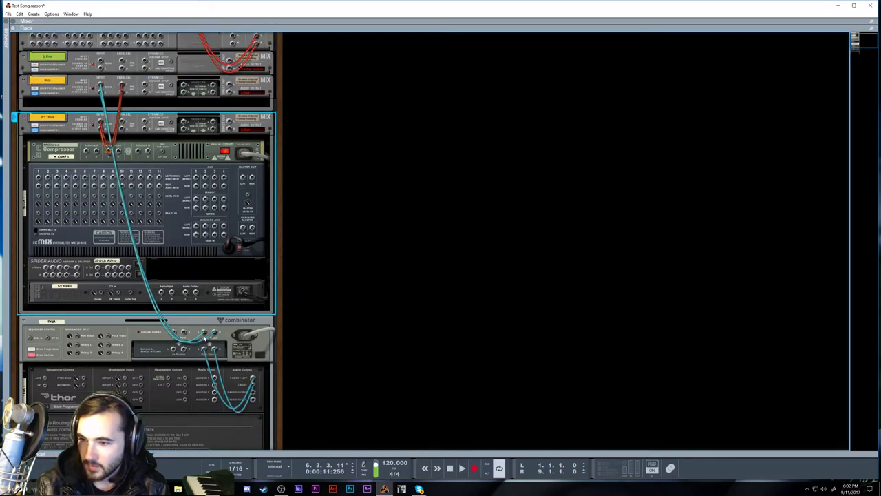
Trace the routing on the rack's back from the Combinator through the thor and parallel channels to Spider Audio.
{"action": "left_click", "coordinate": [260, 340]}
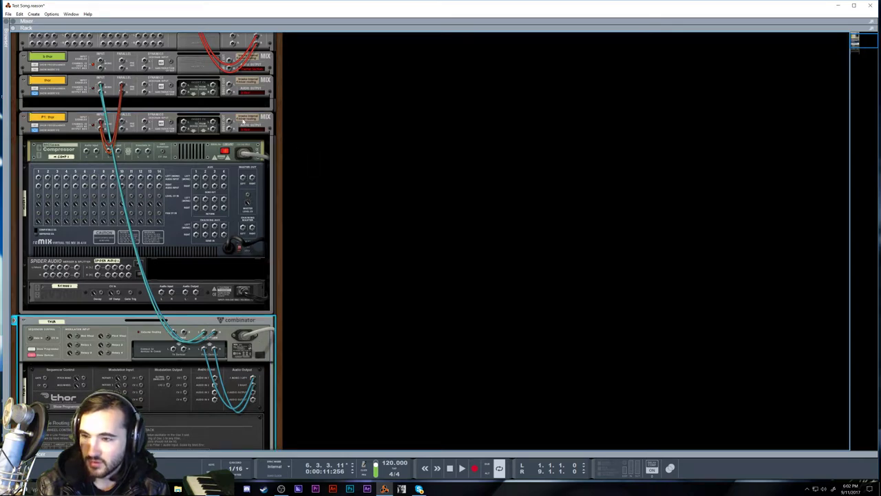
{"action": "left_click", "coordinate": [197, 95]}
{"action": "left_click", "coordinate": [234, 120]}
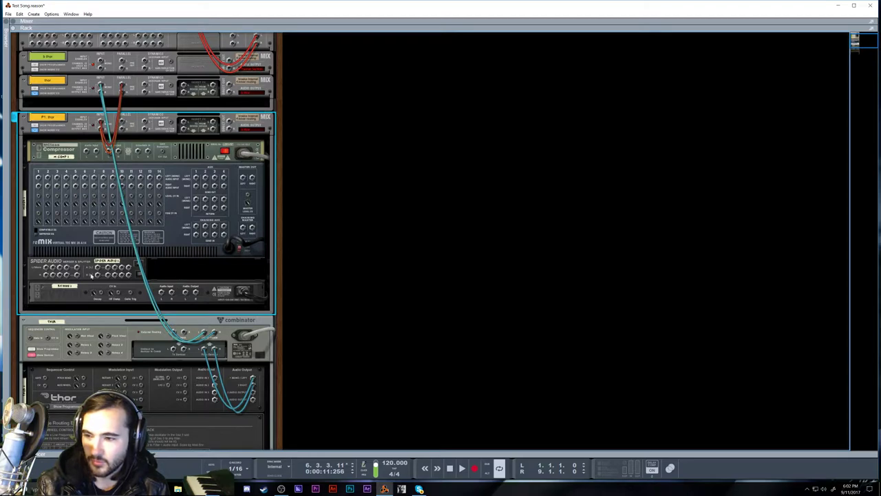
{"action": "left_click", "coordinate": [128, 268]}
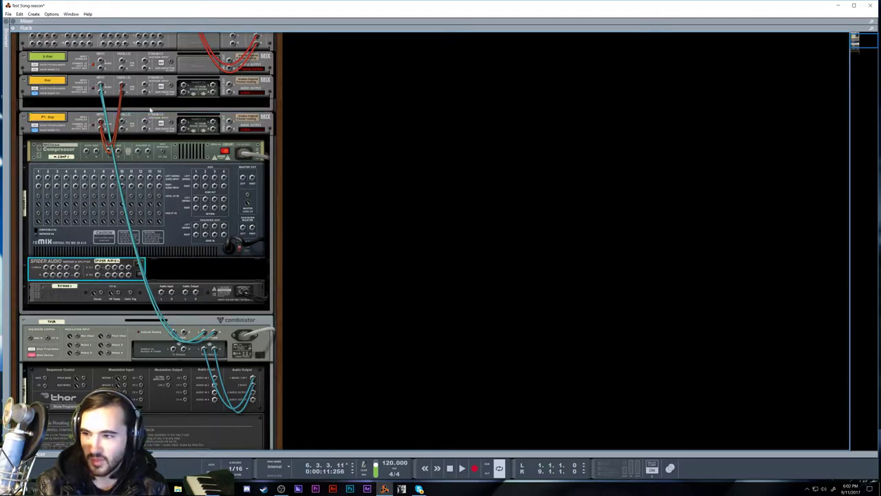
{"action": "key", "text": "Tab"}
{"action": "key", "text": "Tab"}
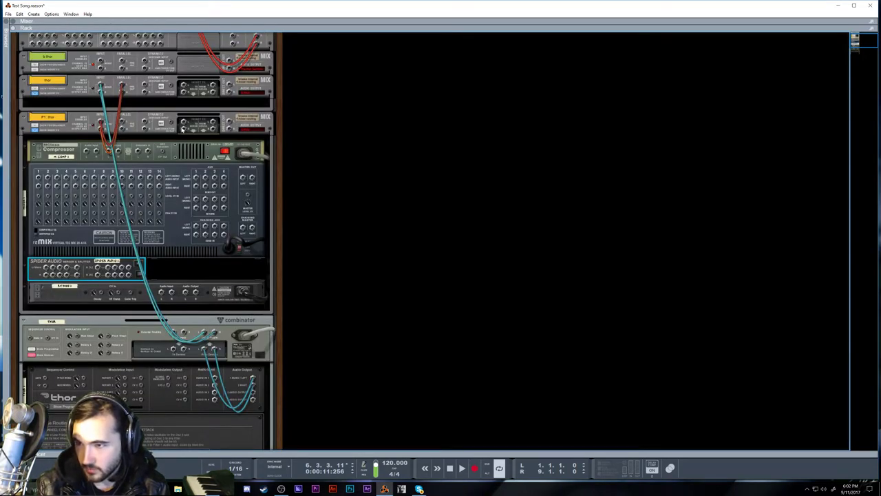
Examine the Combinator, the thor channel, its parallel channel and the bus channel on the rack's front for their output routing.
{"action": "key", "text": "Tab"}
{"action": "left_click", "coordinate": [252, 347]}
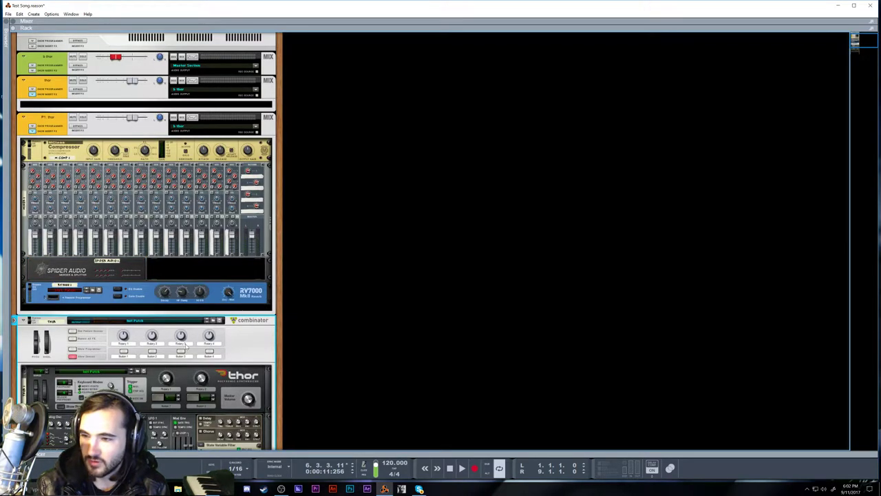
{"action": "left_click", "coordinate": [149, 82]}
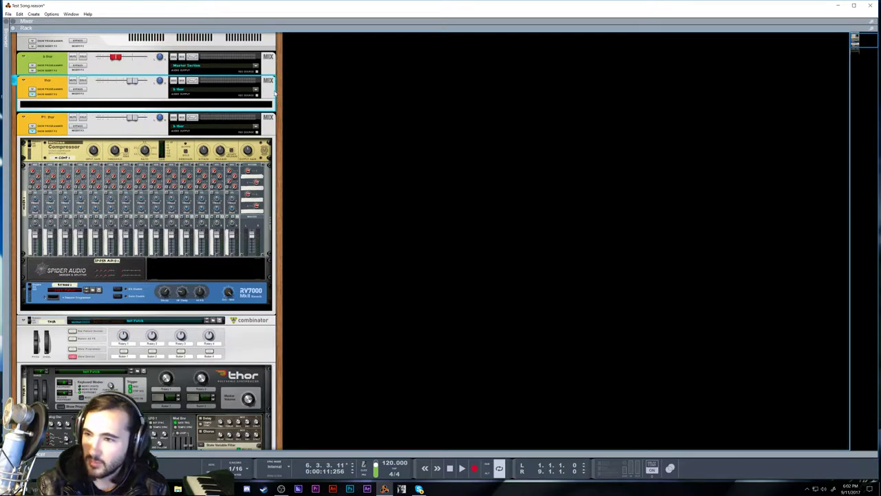
{"action": "left_click", "coordinate": [269, 125]}
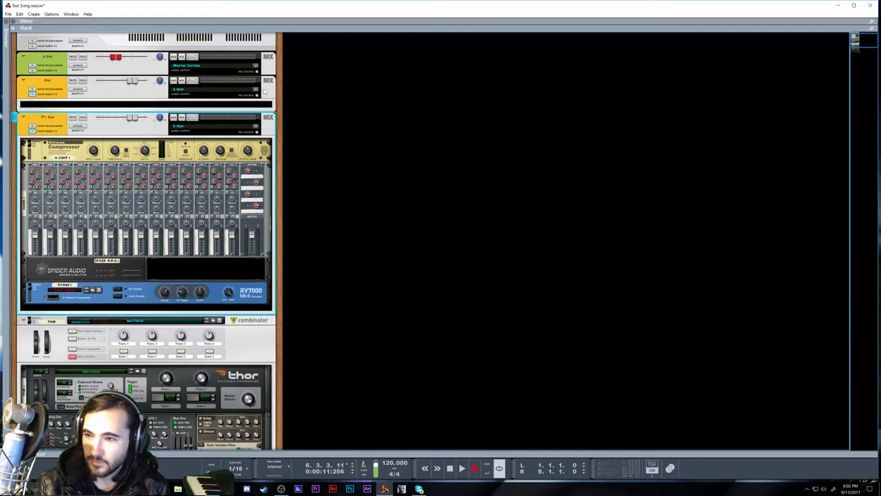
{"action": "left_click", "coordinate": [265, 90]}
{"action": "left_click", "coordinate": [266, 126]}
{"action": "left_click", "coordinate": [262, 97]}
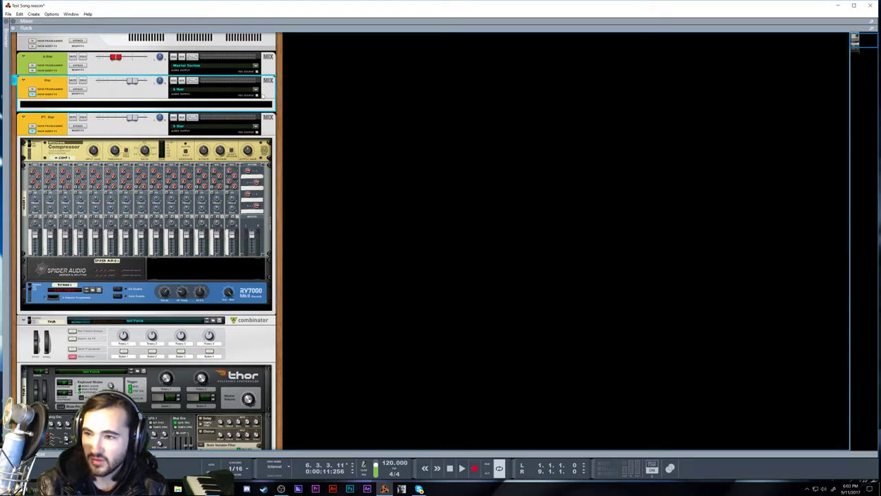
{"action": "left_click", "coordinate": [172, 69]}
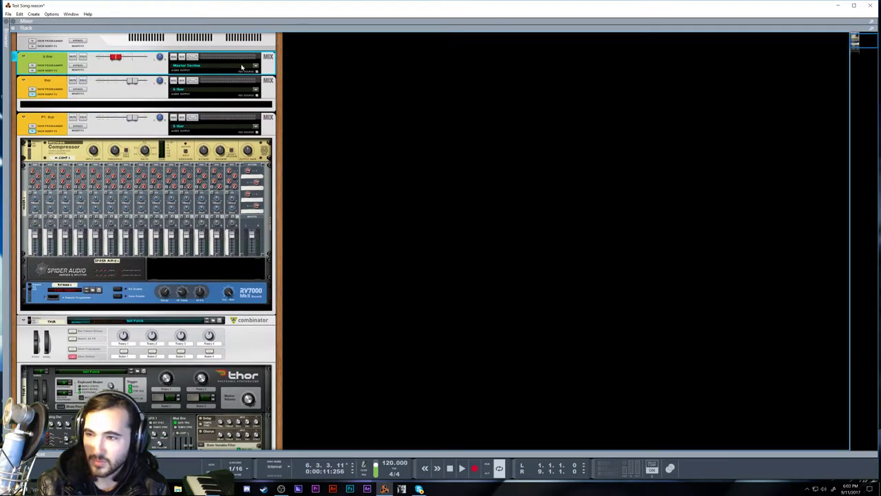
{"action": "key", "text": "Tab"}
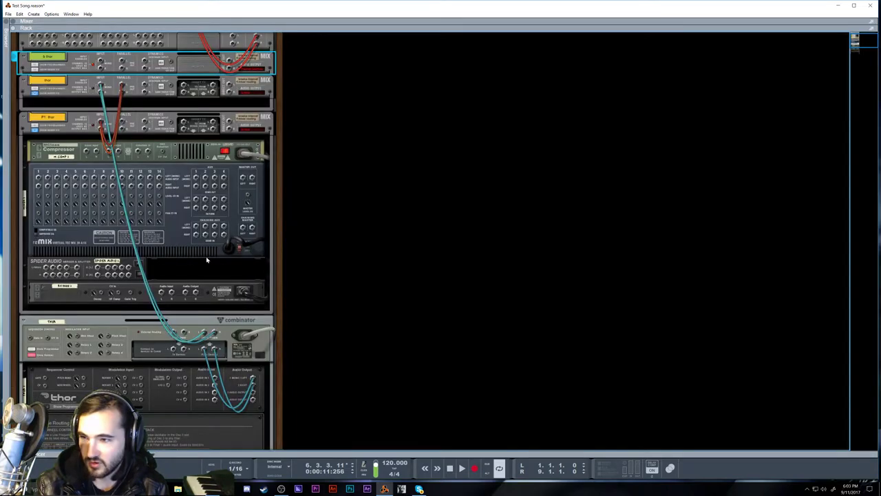
Try moving one of the parallel channel's input cables to the line mixer's aux return.
{"action": "left_click_drag", "start_coordinate": [100, 121], "coordinate": [215, 199]}
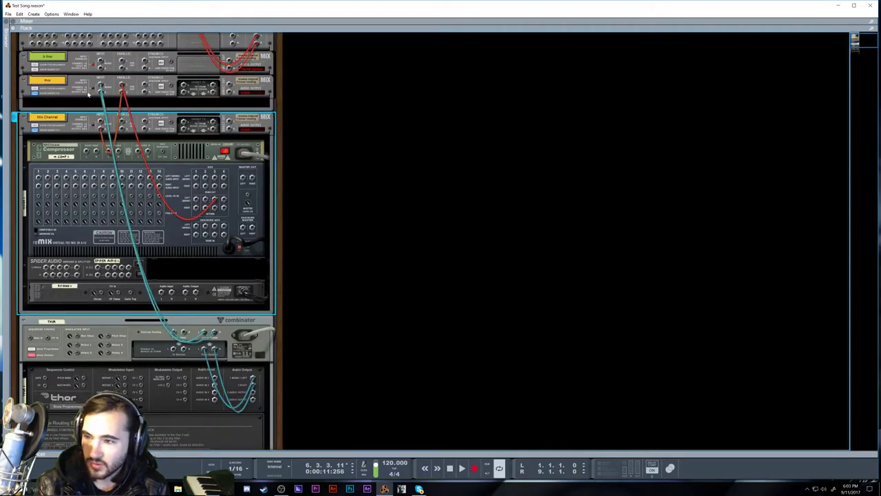
{"action": "key", "text": "ctrl+z"}
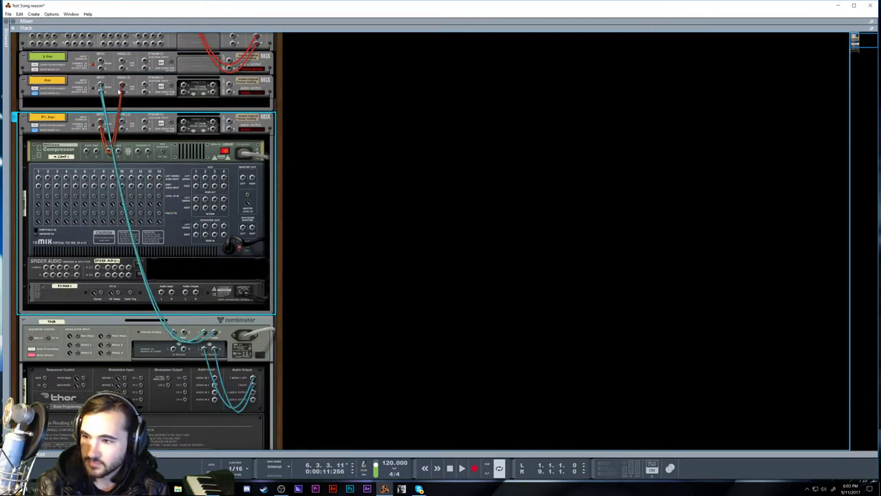
Wire the parallel channel's insert send through Spider Audio, compressor and RV7000 into the line mixer, returning its master output to the channel's insert.
{"action": "left_click_drag", "start_coordinate": [180, 122], "coordinate": [71, 145]}
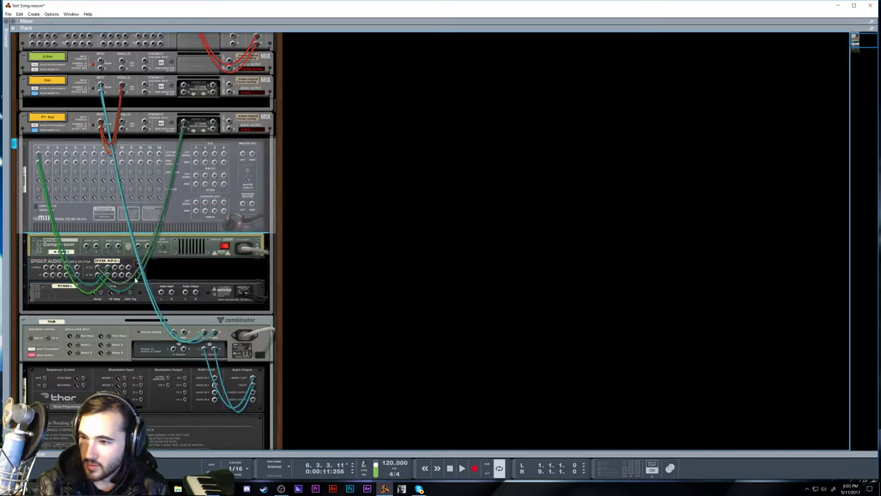
{"action": "mouse_move", "coordinate": [130, 292]}
{"action": "left_mouse_down"}
{"action": "mouse_move", "coordinate": [135, 278]}
{"action": "mouse_move", "coordinate": [141, 286]}
{"action": "left_mouse_up"}
{"action": "left_click_drag", "start_coordinate": [143, 292], "coordinate": [56, 158]}
{"action": "left_click_drag", "start_coordinate": [253, 153], "coordinate": [213, 124]}
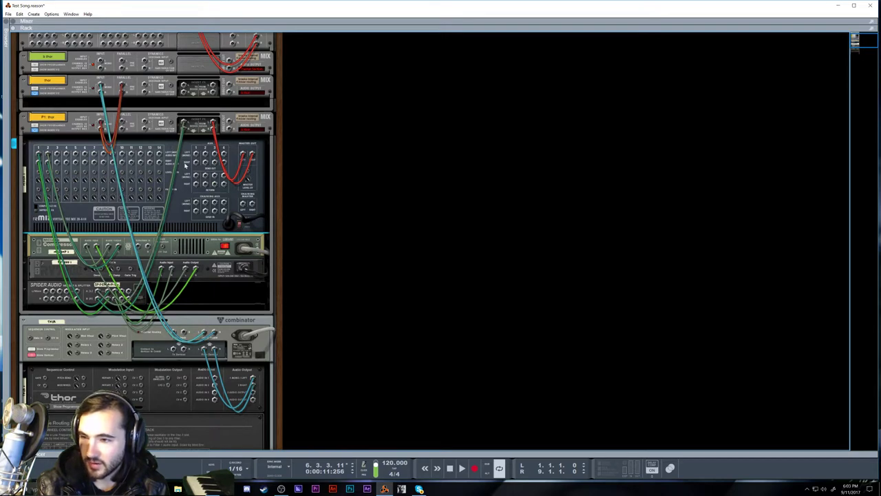
Play the thor sequence from the song start and check the channel levels in the main mixer.
{"action": "key", "text": "F7"}
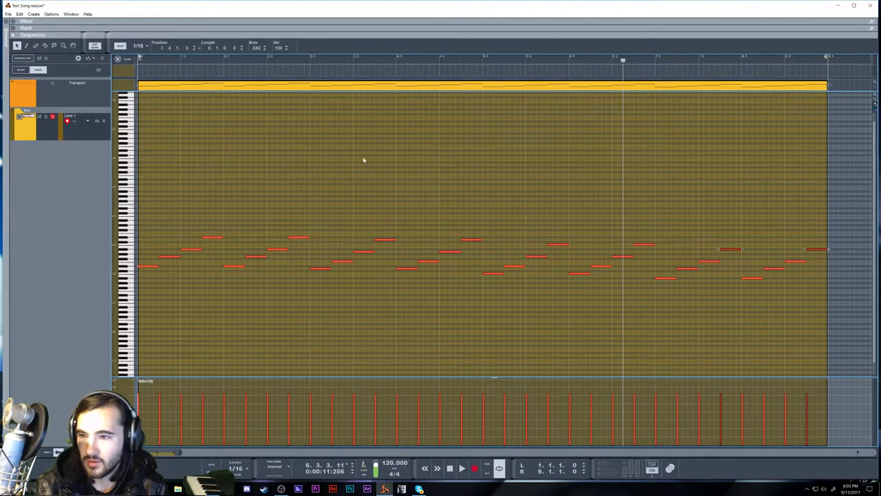
{"action": "left_click_drag", "start_coordinate": [522, 58], "coordinate": [137, 60]}
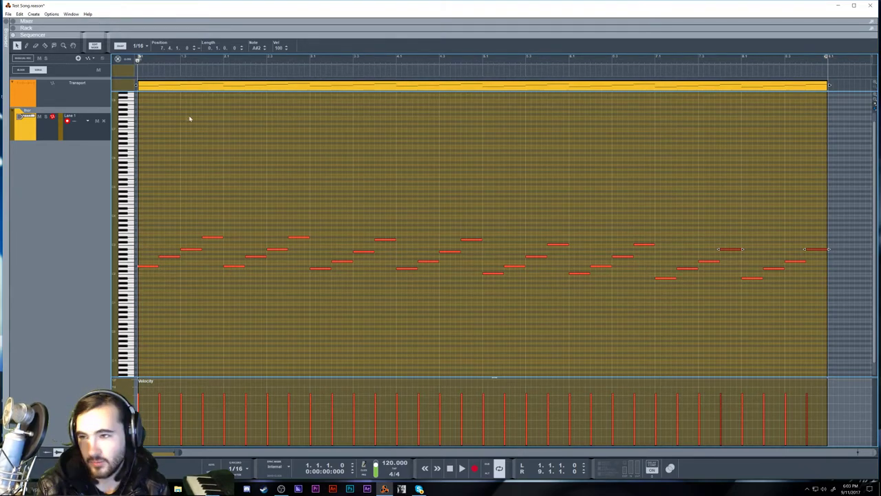
{"action": "key", "text": "F6"}
{"action": "key", "text": "F7"}
{"action": "key", "text": "space"}
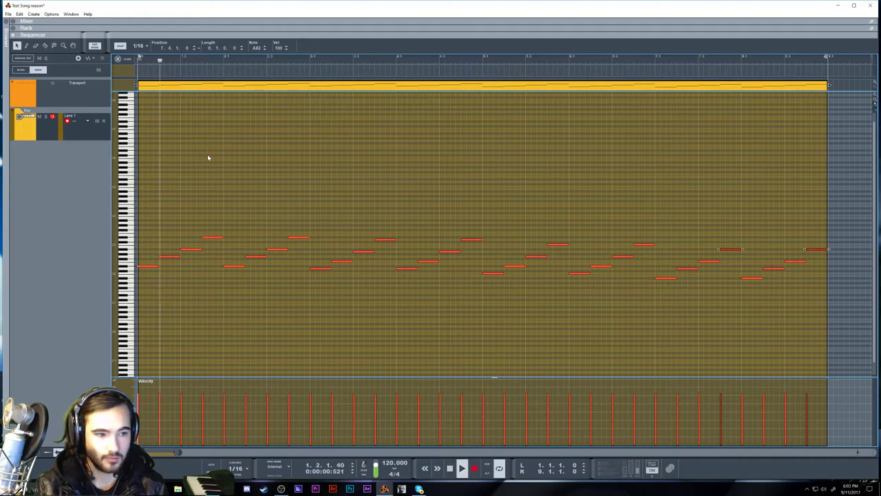
{"action": "key", "text": "F6"}
{"action": "key", "text": "F5"}
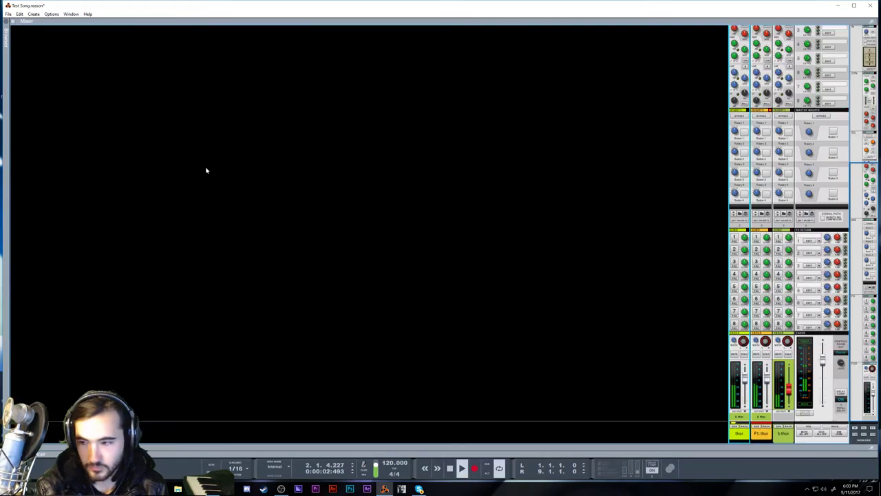
{"action": "key", "text": "F7"}
{"action": "key", "text": "space"}
Play the sequence briefly with the rack's front showing to check signal through the line mixer, compressor and reverb.
{"action": "key", "text": "F5"}
{"action": "key", "text": "F6"}
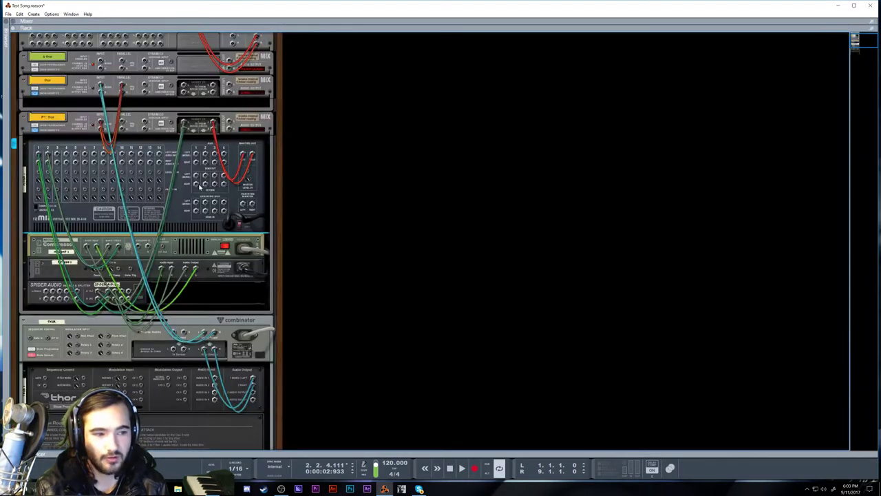
{"action": "key", "text": "Tab"}
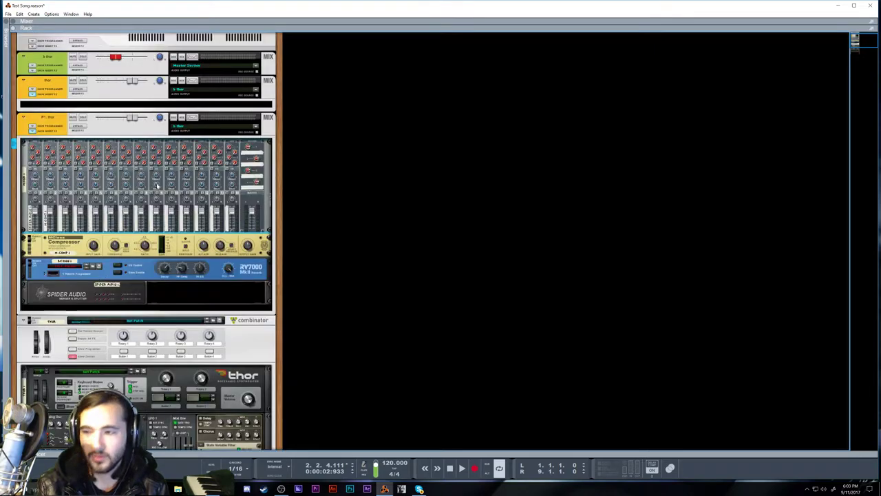
{"action": "key", "text": "space"}
{"action": "key", "text": "space"}
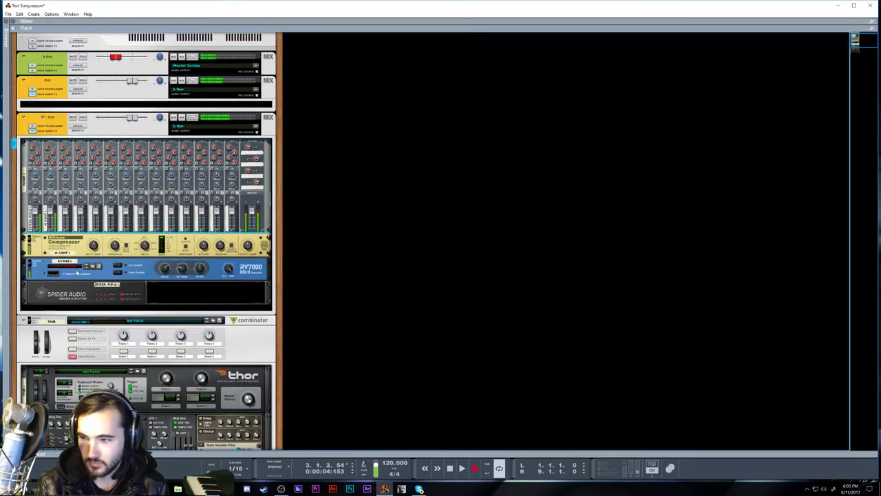
Shorten all notes in the thor clip to a length of 0.0.2.0 and return the playhead to the song start.
{"action": "key", "text": "F5+F6"}
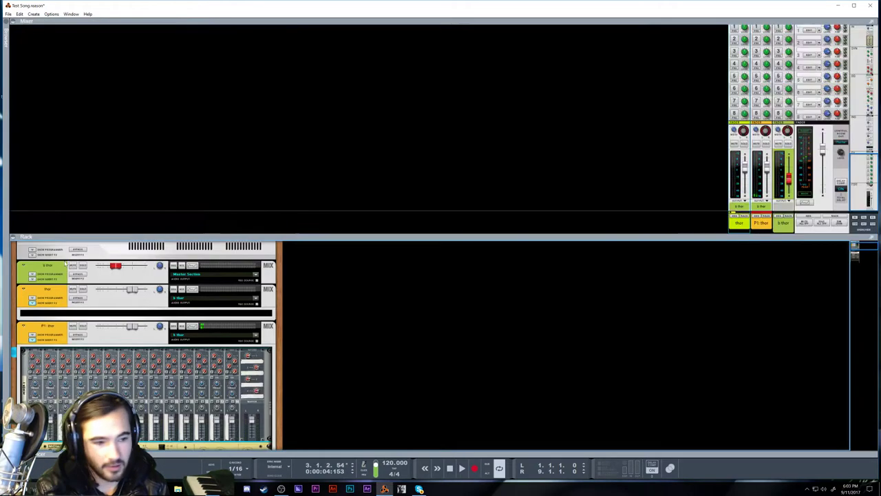
{"action": "key", "text": "F6+F7"}
{"action": "scroll", "coordinate": [516, 324], "scroll_direction": "up", "scroll_amount": 3}
{"action": "scroll", "coordinate": [494, 344], "scroll_direction": "down", "scroll_amount": 2}
{"action": "scroll", "coordinate": [718, 340], "scroll_direction": "up", "scroll_amount": 3}
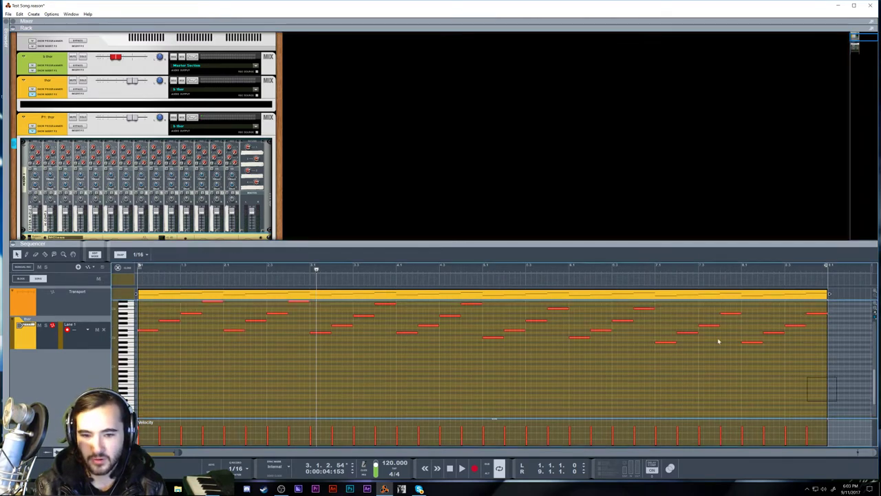
{"action": "left_click_drag", "start_coordinate": [225, 328], "coordinate": [212, 328]}
{"action": "key", "text": "shift+Return"}
{"action": "key", "text": "F6"}
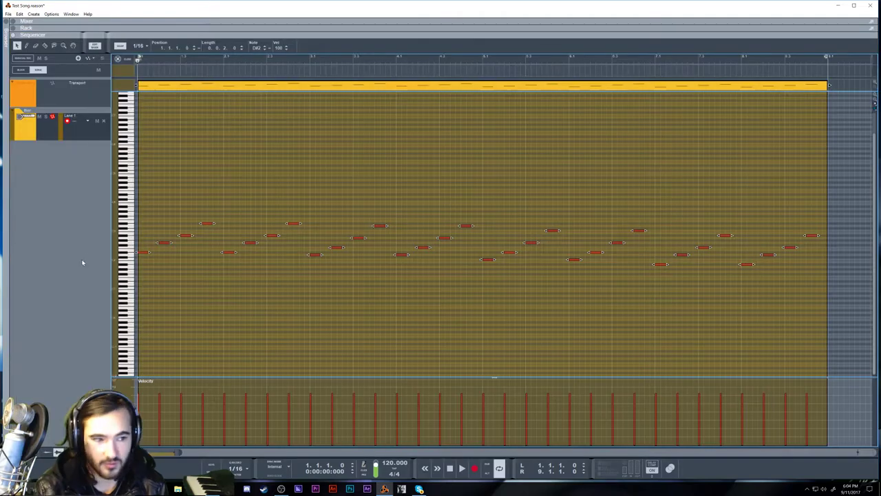
Connect a Spider Audio splitter output to the compressor's sidechain input and play the sequence from the start.
{"action": "key", "text": "F6"}
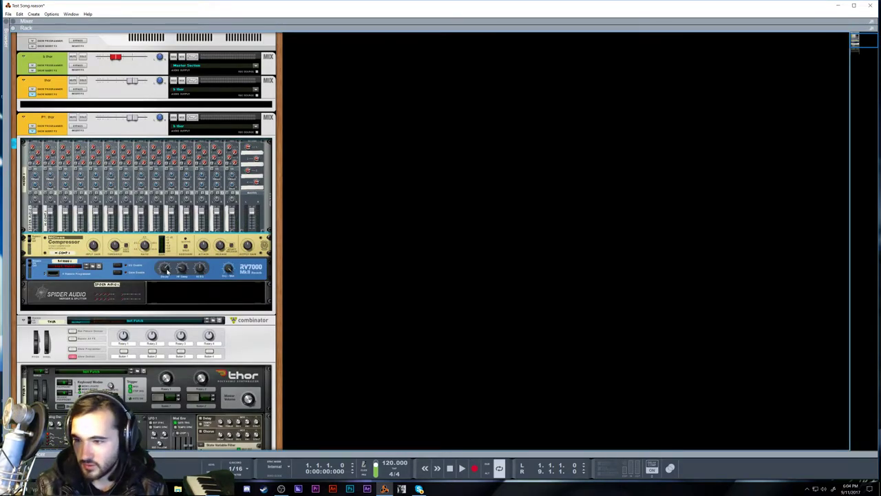
{"action": "left_click", "coordinate": [165, 272]}
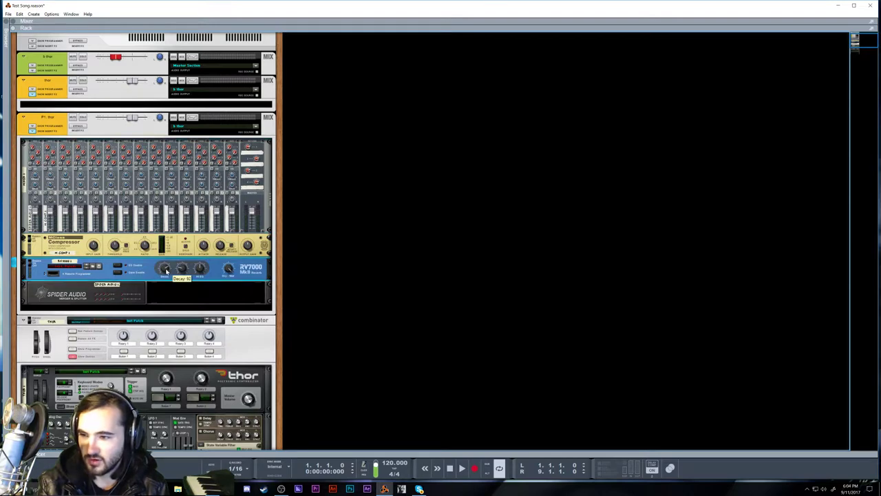
{"action": "key", "text": "Tab"}
{"action": "left_click_drag", "start_coordinate": [122, 291], "coordinate": [138, 246]}
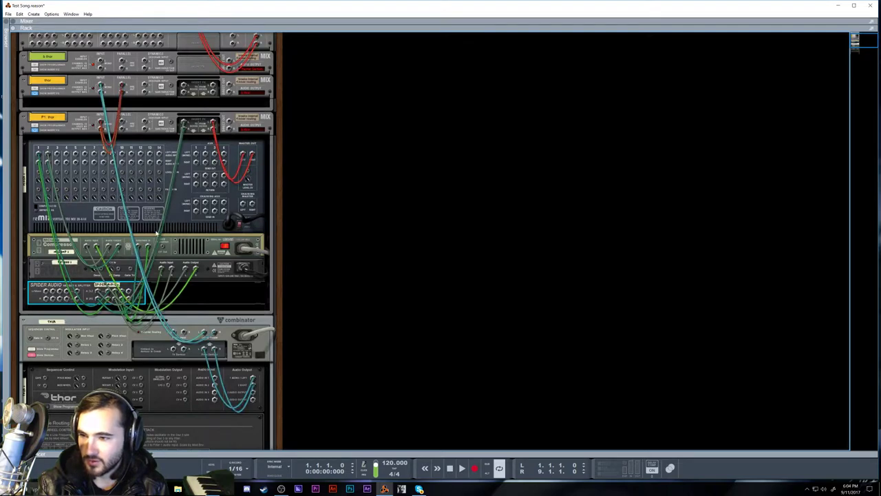
{"action": "key", "text": "Tab"}
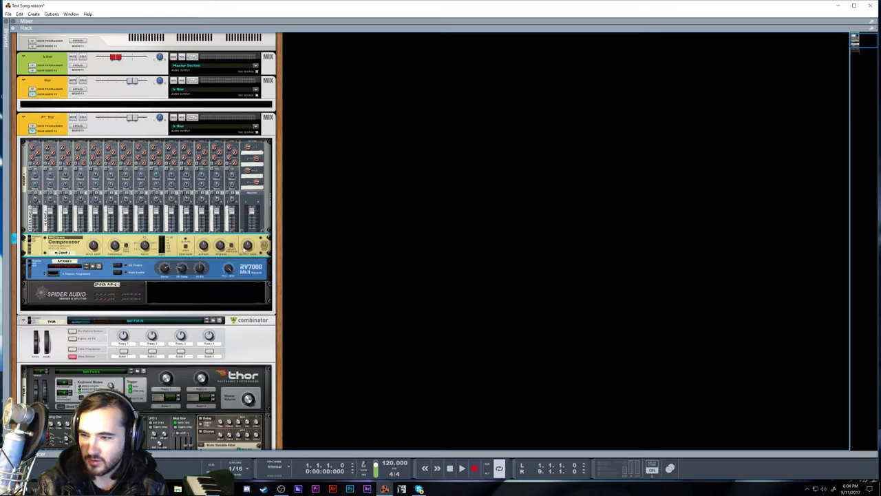
{"action": "key", "text": "space"}
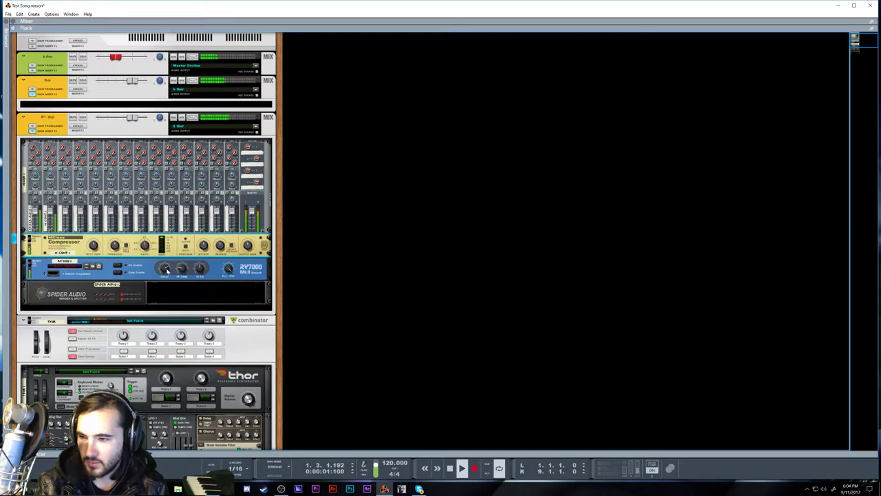
Set Thor's filter envelope decay to 1.28 s while the sequence plays.
{"action": "scroll", "coordinate": [186, 307], "scroll_direction": "down", "scroll_amount": 3}
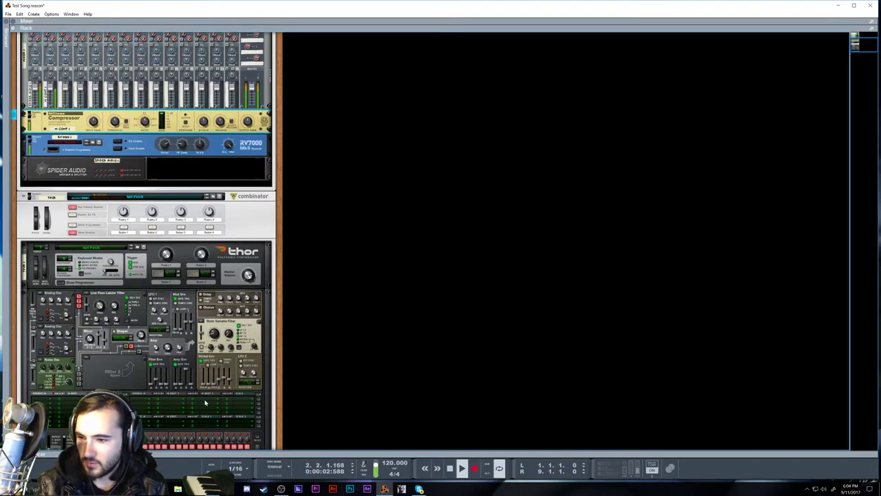
{"action": "left_click", "coordinate": [157, 385]}
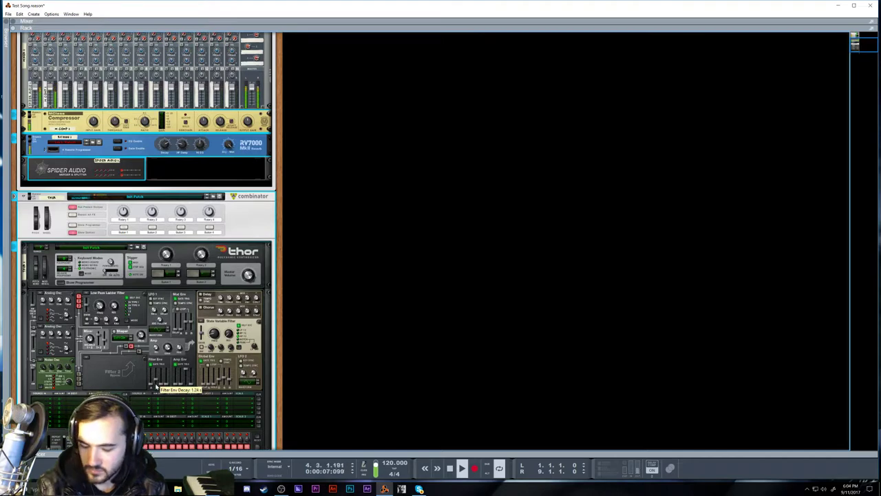
Lengthen all notes in the thor clip to 0.0.3.0 and resume playback.
{"action": "key", "text": "F7"}
{"action": "key", "text": "space"}
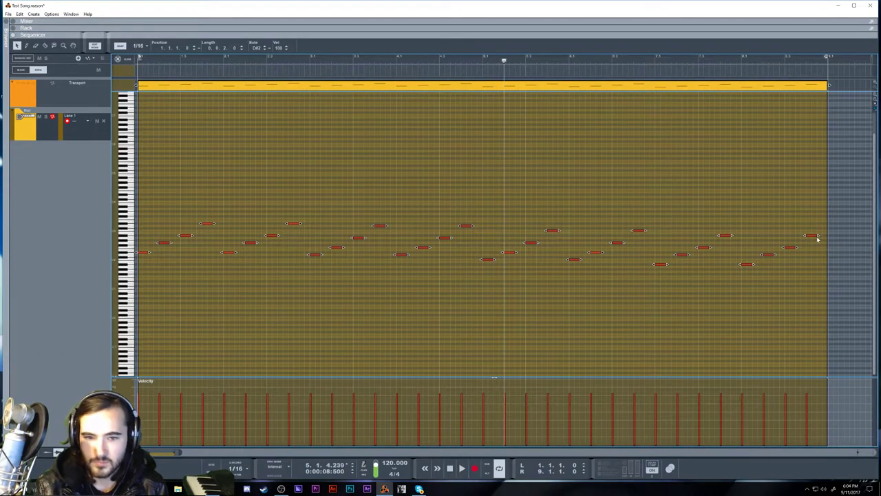
{"action": "left_click", "coordinate": [818, 239]}
{"action": "left_click_drag", "start_coordinate": [809, 303], "coordinate": [138, 90]}
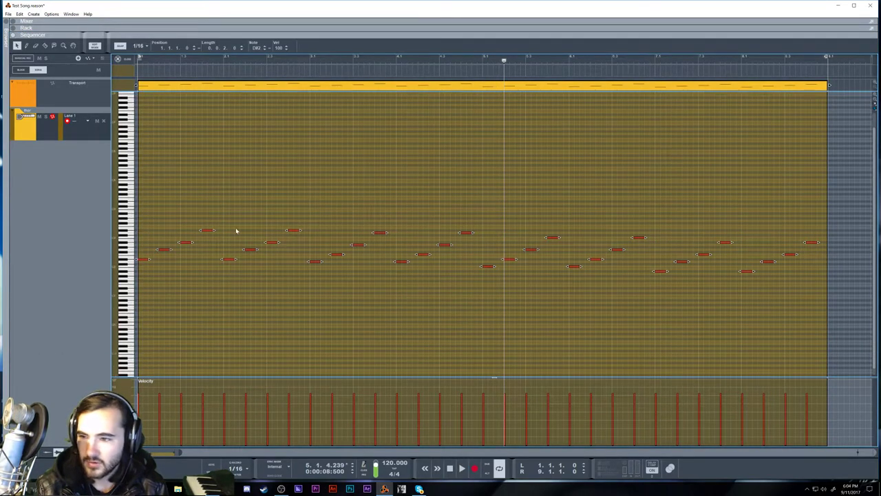
{"action": "left_click_drag", "start_coordinate": [213, 230], "coordinate": [218, 231]}
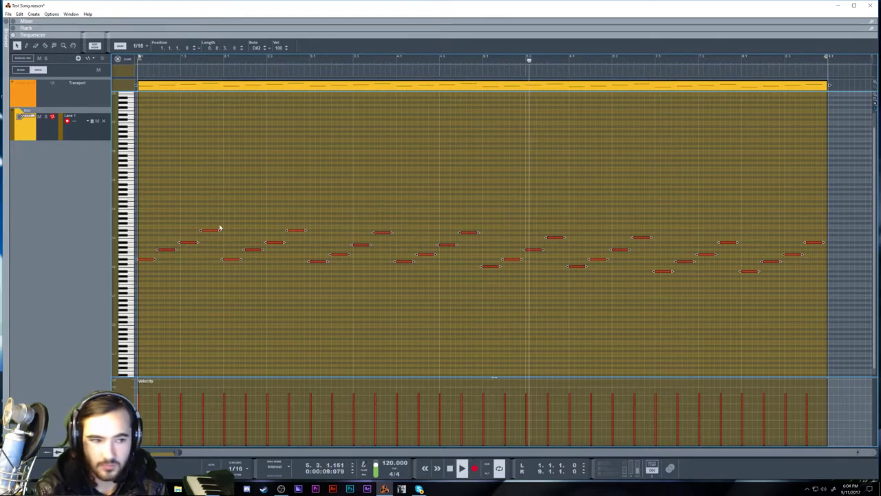
Shorten Thor's filter envelope decay to well under a second while the sequence plays.
{"action": "key", "text": "F6"}
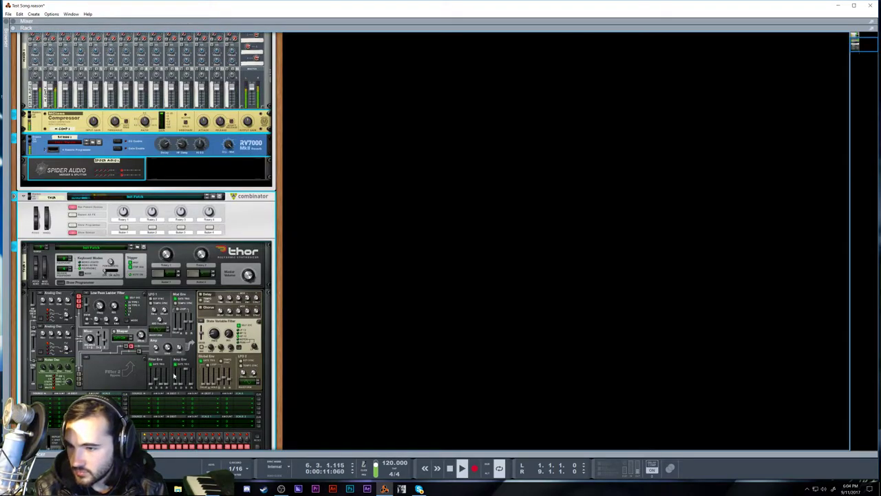
{"action": "left_click_drag", "start_coordinate": [182, 337], "coordinate": [181, 378]}
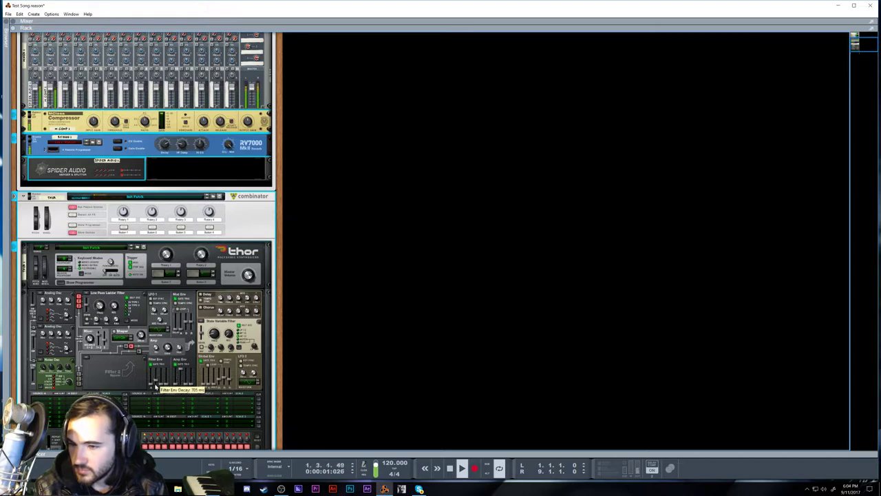
{"action": "left_click_drag", "start_coordinate": [185, 383], "coordinate": [180, 406]}
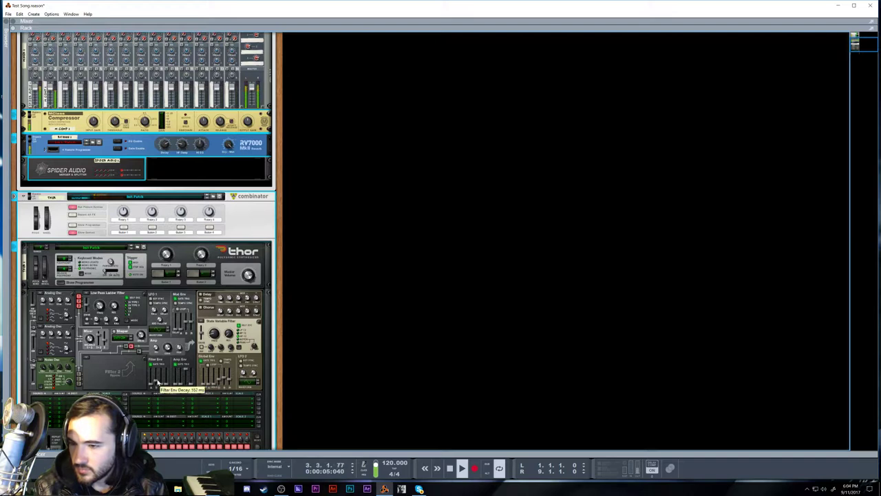
Raise the level of the green thor bus channel in the rack to about -8 dB.
{"action": "scroll", "coordinate": [144, 176], "scroll_direction": "up", "scroll_amount": 4}
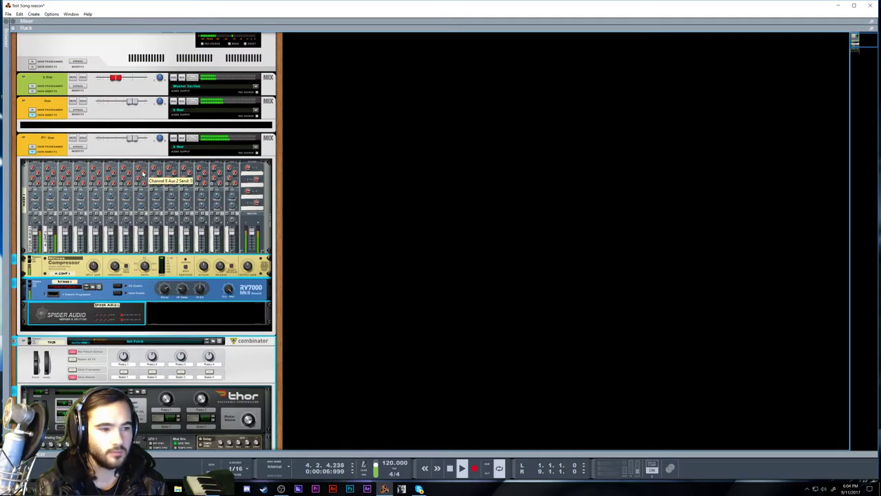
{"action": "scroll", "coordinate": [143, 176], "scroll_direction": "down", "scroll_amount": 3}
{"action": "scroll", "coordinate": [143, 177], "scroll_direction": "up", "scroll_amount": 4}
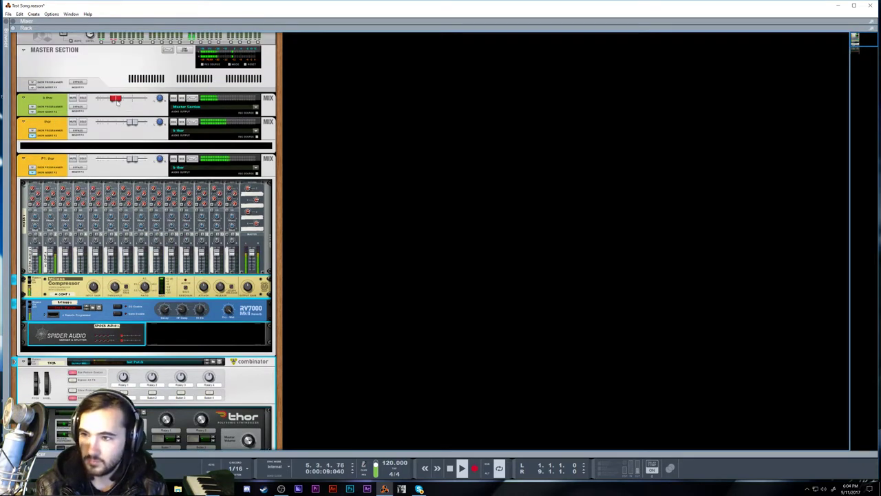
{"action": "left_click_drag", "start_coordinate": [117, 100], "coordinate": [124, 102]}
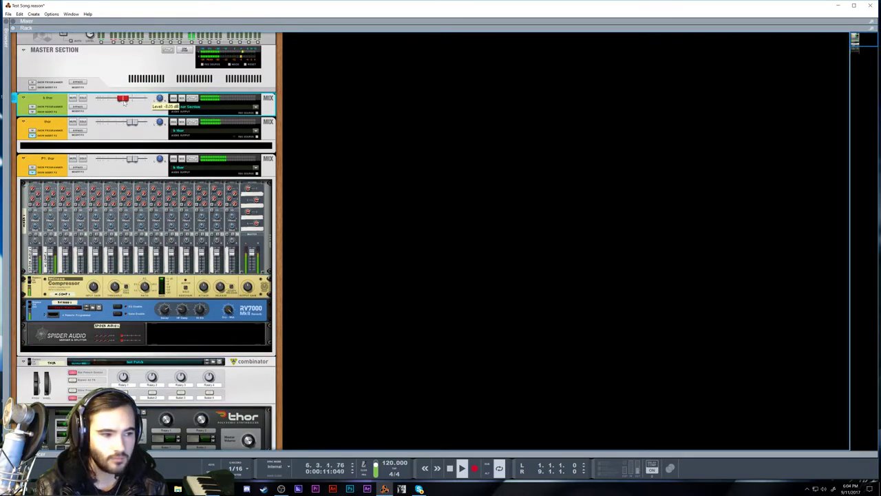
Open the RV7000's remote programmer and adjust its decay and dry/wet mix while playing the sequence.
{"action": "scroll", "coordinate": [141, 152], "scroll_direction": "down", "scroll_amount": 3}
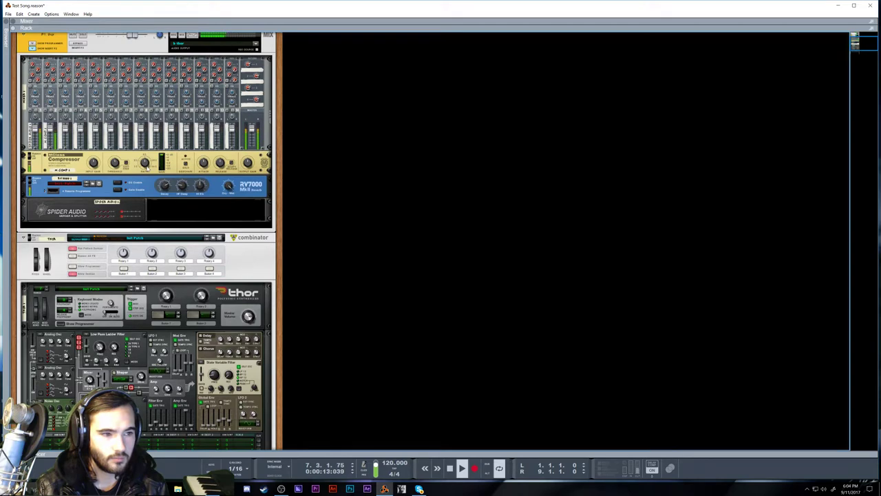
{"action": "mouse_move", "coordinate": [147, 166]}
{"action": "scroll", "coordinate": [147, 165], "scroll_direction": "up", "scroll_amount": 2}
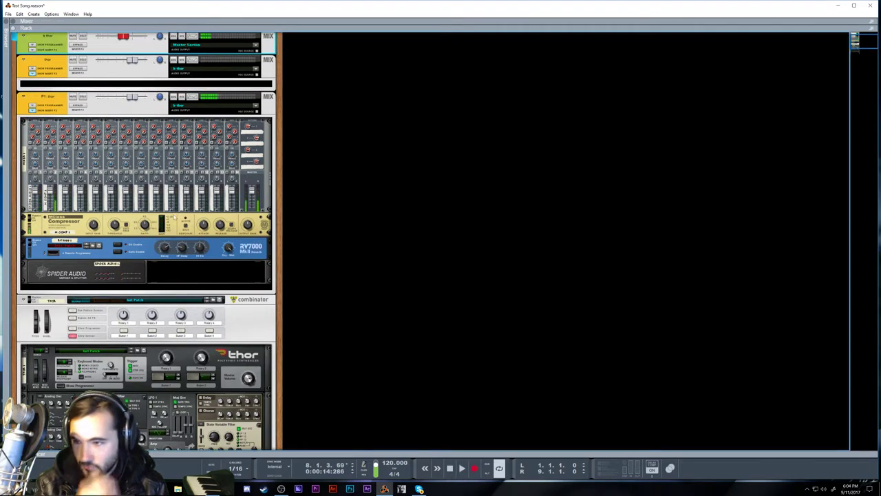
{"action": "left_click", "coordinate": [42, 253]}
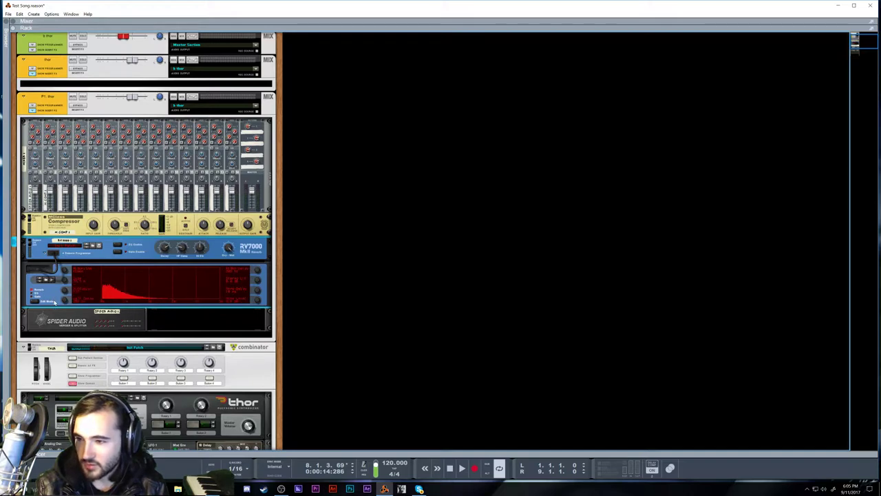
{"action": "key", "text": "space"}
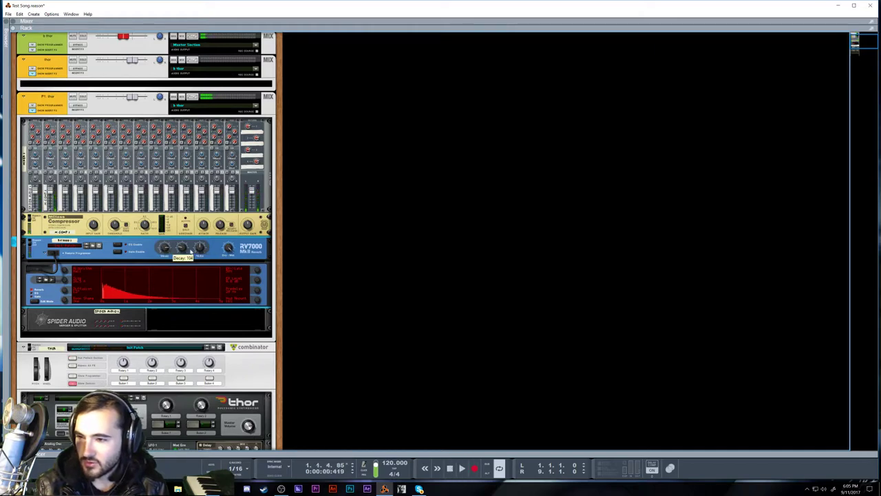
{"action": "mouse_move", "coordinate": [228, 259]}
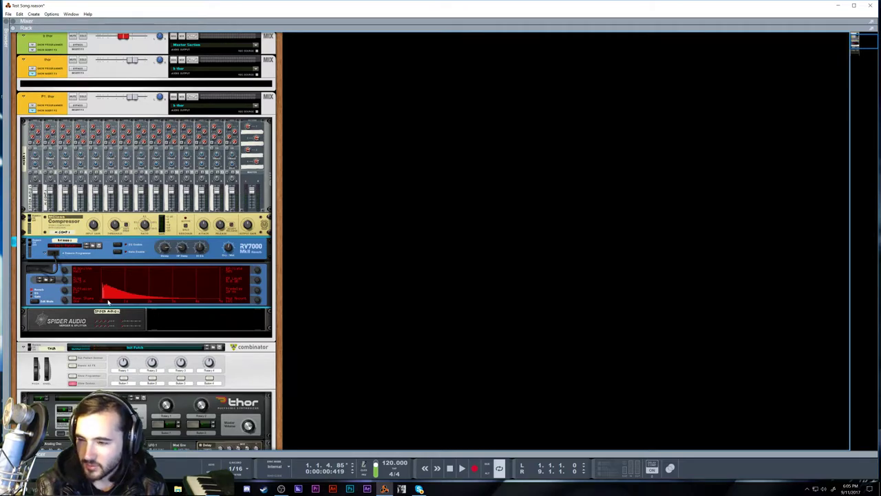
{"action": "key", "text": "space"}
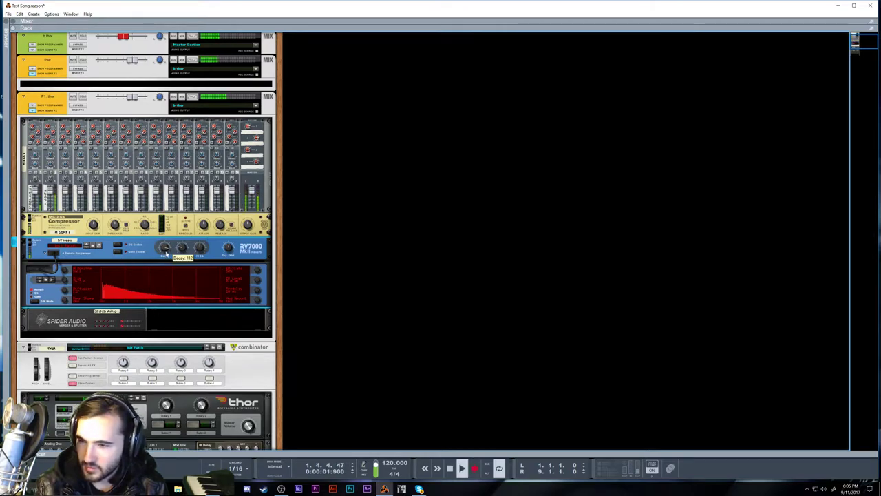
{"action": "left_click_drag", "start_coordinate": [230, 254], "coordinate": [232, 246]}
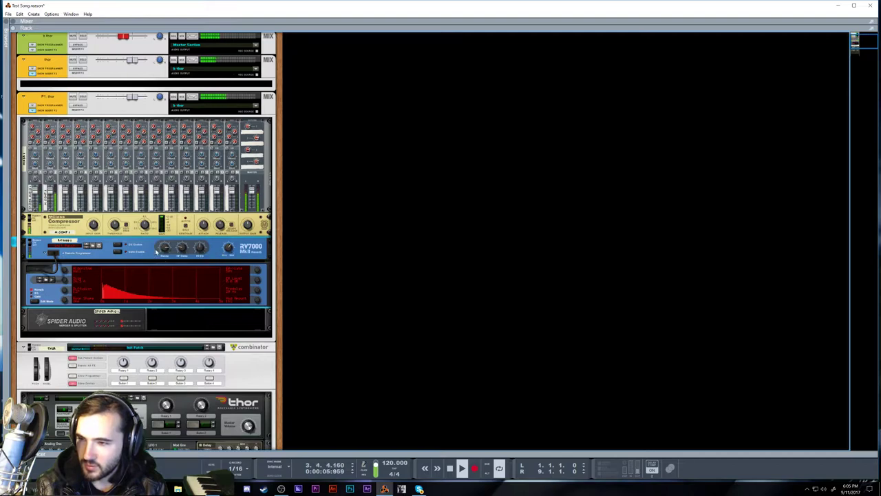
{"action": "key", "text": "space"}
Reconnect the Spider Audio splitter's output to the compressor's sidechain input on the back of the rack and play briefly.
{"action": "key", "text": "Tab"}
{"action": "left_click_drag", "start_coordinate": [122, 318], "coordinate": [138, 226]}
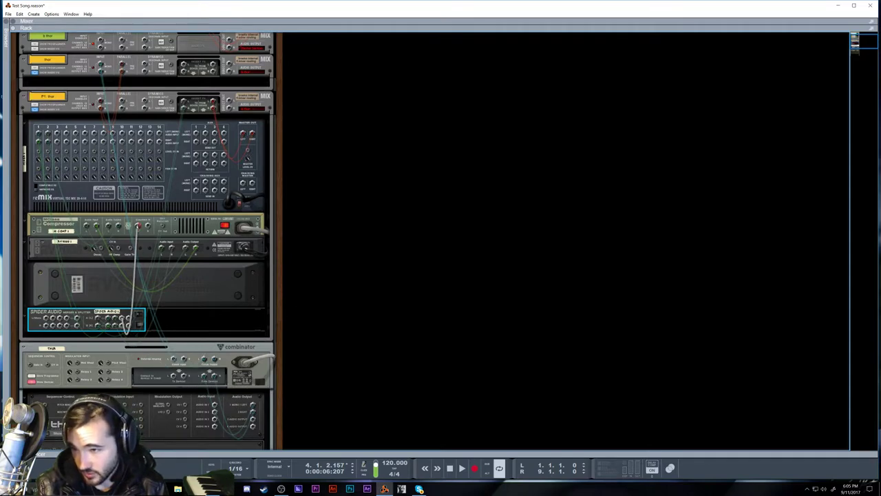
{"action": "left_click_drag", "start_coordinate": [138, 226], "coordinate": [132, 194]}
{"action": "left_click_drag", "start_coordinate": [124, 323], "coordinate": [141, 225]}
{"action": "key", "text": "Tab"}
{"action": "key", "text": "space"}
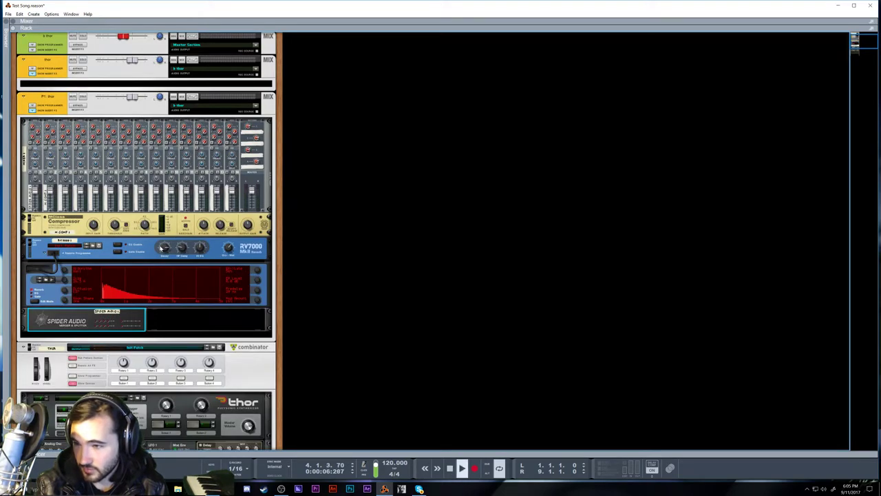
{"action": "key", "text": "space"}
Examine the cabling between the compressor, RV7000 and Spider Audio on the back of the rack.
{"action": "left_click", "coordinate": [146, 230]}
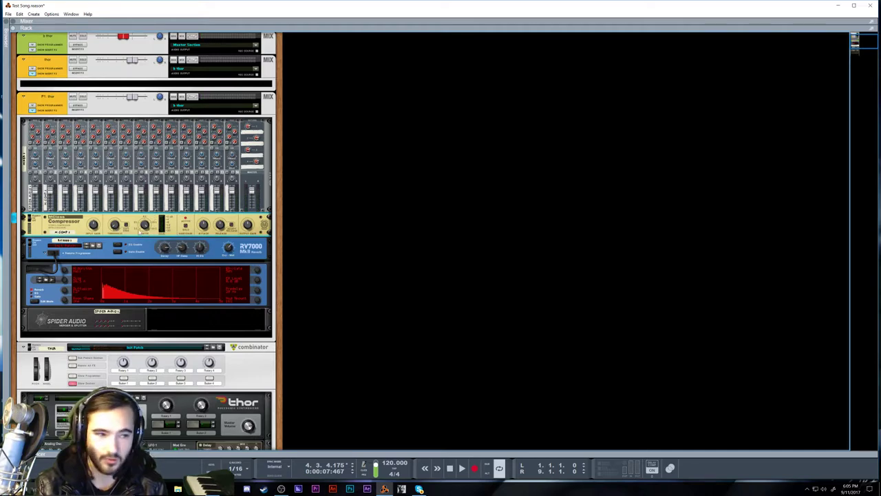
{"action": "key", "text": "Tab"}
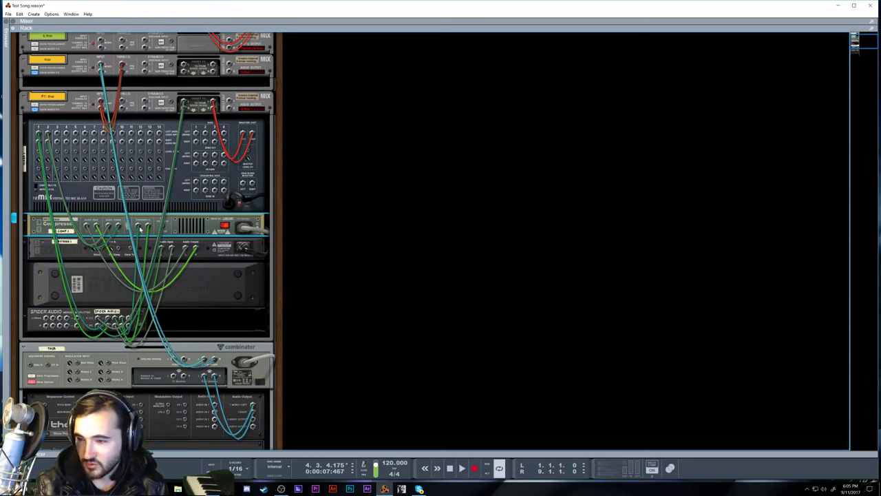
{"action": "key", "text": "Tab"}
{"action": "left_click", "coordinate": [134, 322]}
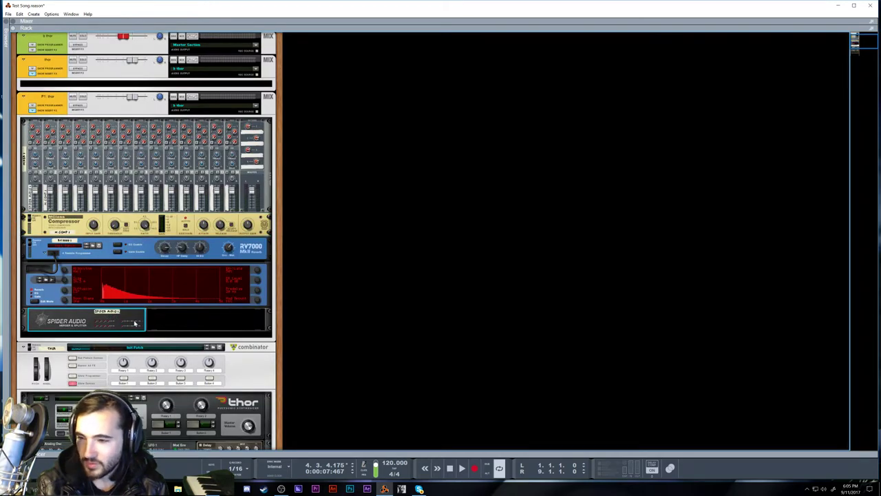
{"action": "left_click", "coordinate": [167, 226]}
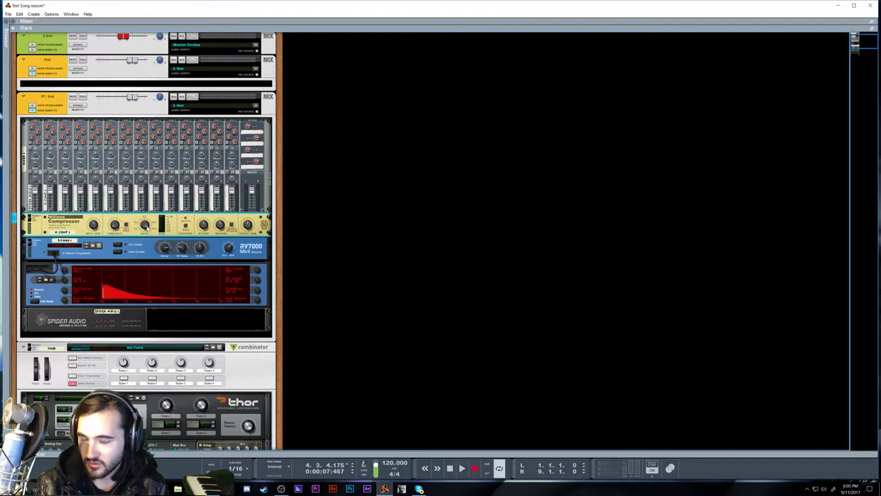
{"action": "key", "text": "Tab"}
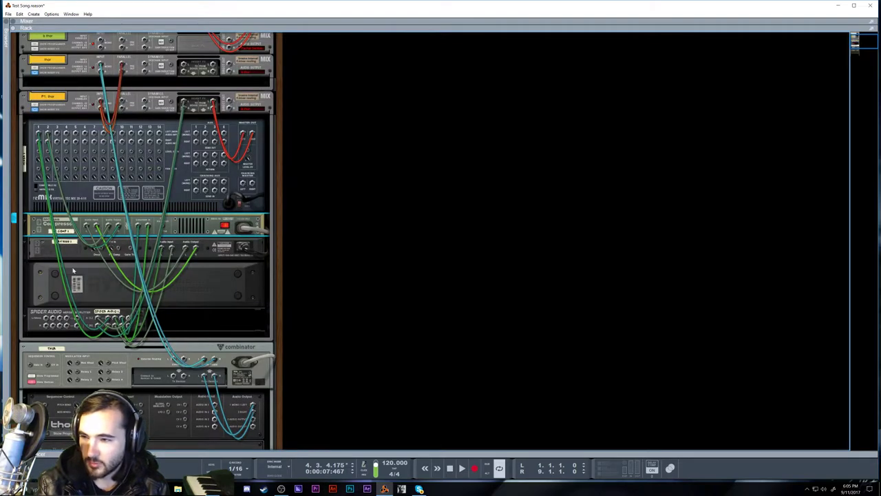
{"action": "left_click", "coordinate": [206, 276]}
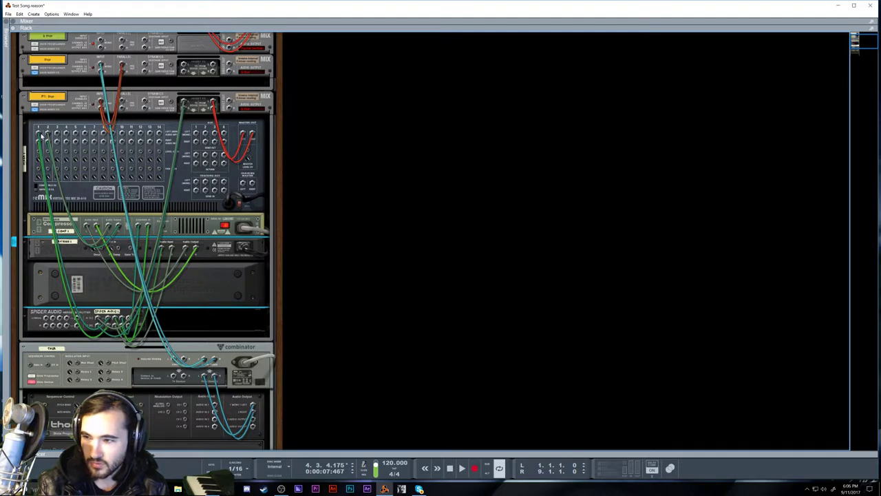
Disconnect the splitter's cables from line mixer channel 1 and play the sequence to hear only the effects signal.
{"action": "left_click", "coordinate": [42, 136]}
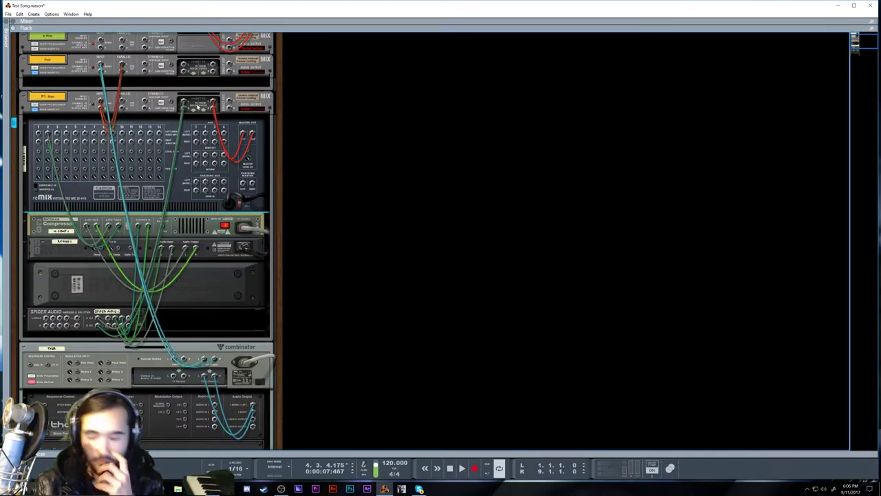
{"action": "key", "text": "Tab"}
{"action": "key", "text": "space"}
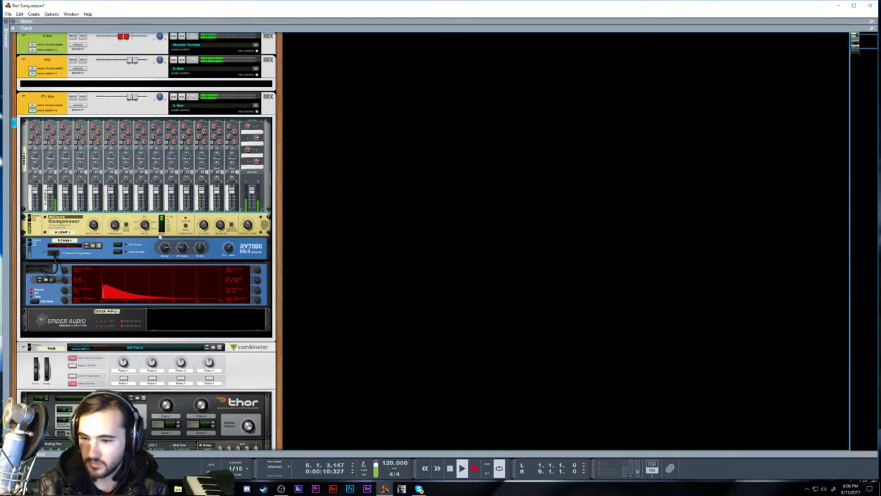
{"action": "key", "text": "space"}
Open the thor clip's notes in the sequencer and play them briefly from the song start.
{"action": "key", "text": "F7"}
{"action": "key", "text": "F6"}
{"action": "key", "text": "ctrl+e"}
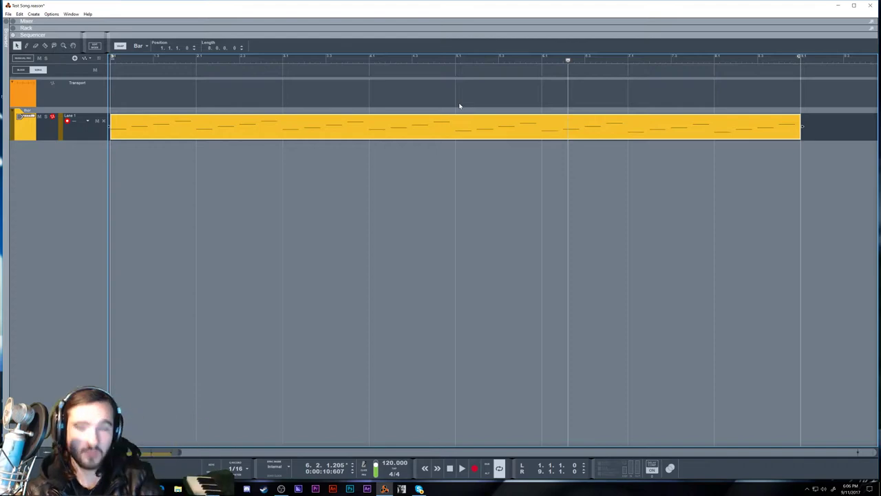
{"action": "scroll", "coordinate": [472, 126], "scroll_direction": "down", "scroll_amount": 3}
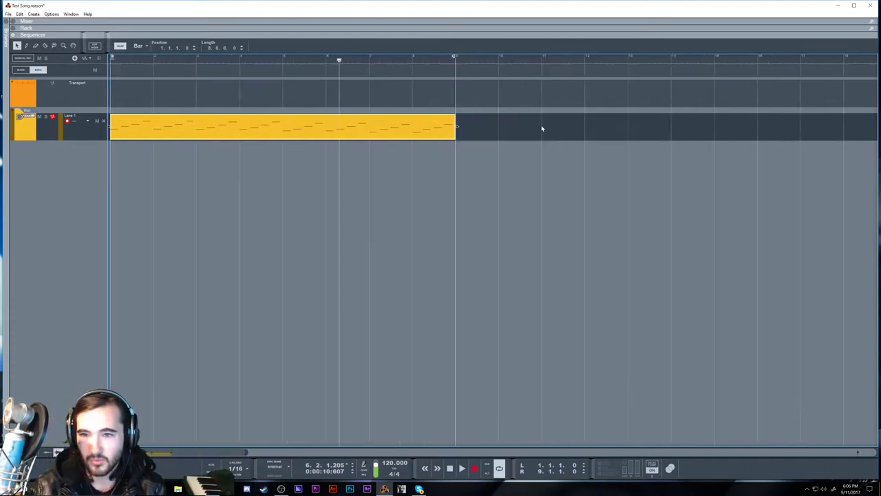
{"action": "double_click", "coordinate": [431, 128]}
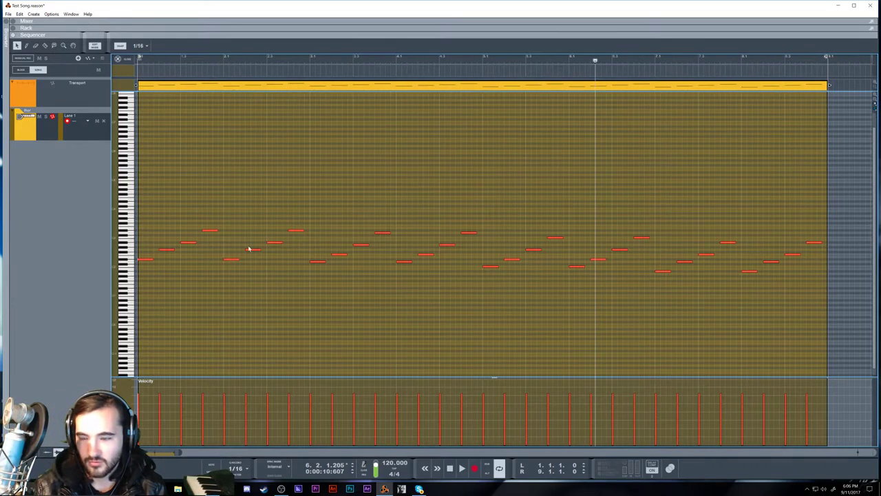
{"action": "left_click_drag", "start_coordinate": [147, 62], "coordinate": [137, 64]}
{"action": "key", "text": "space"}
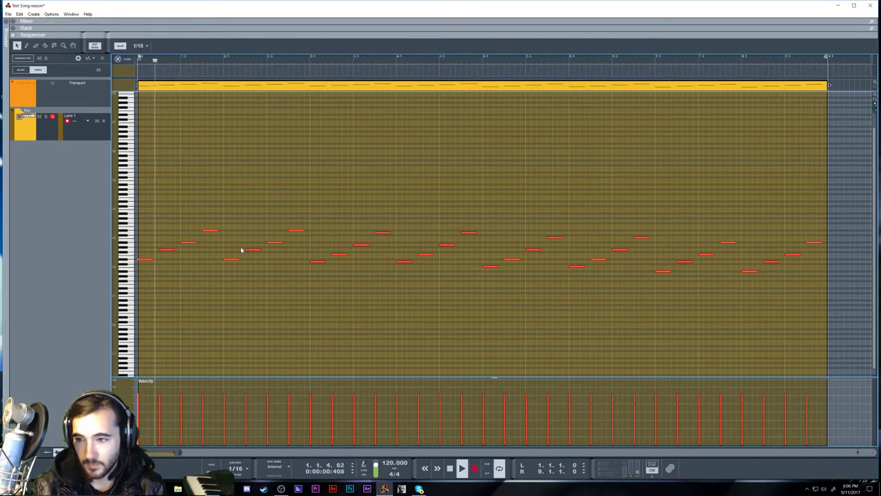
{"action": "key", "text": "space"}
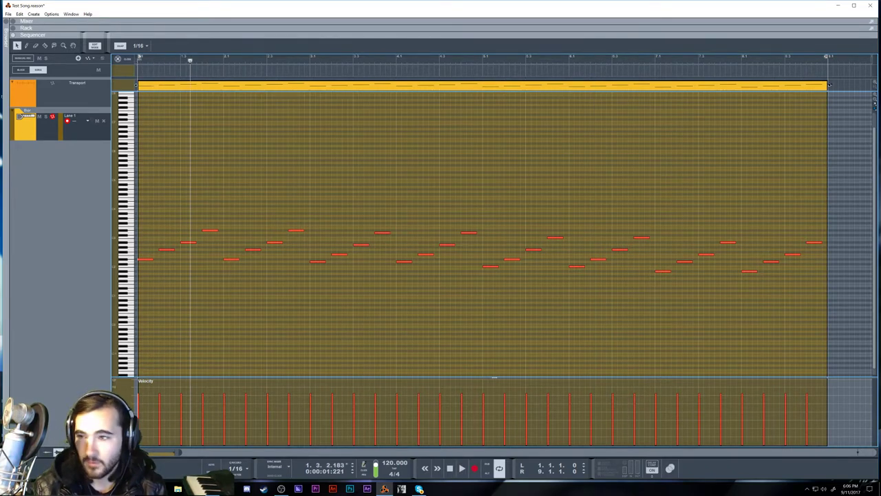
Duplicate the eight-bar thor clip to bar 9 and open the copy's notes for editing.
{"action": "key", "text": "Escape"}
{"action": "left_click_drag", "start_coordinate": [189, 127], "coordinate": [537, 145]}
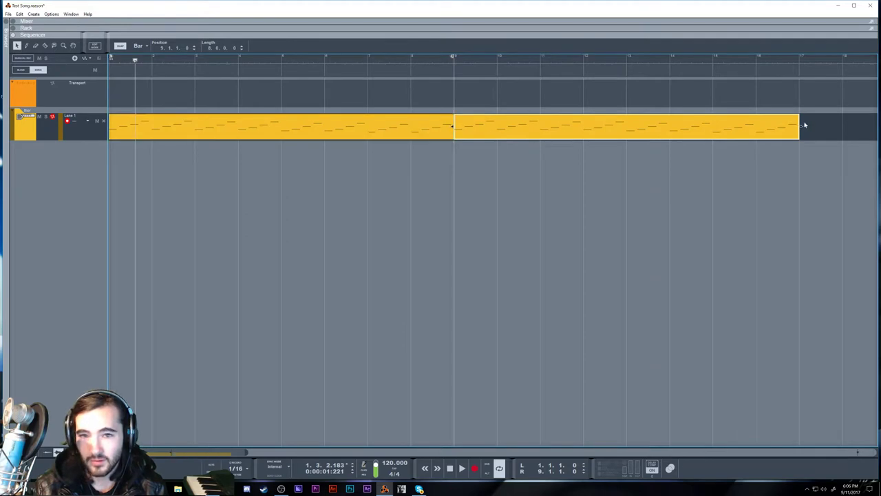
{"action": "double_click", "coordinate": [568, 128]}
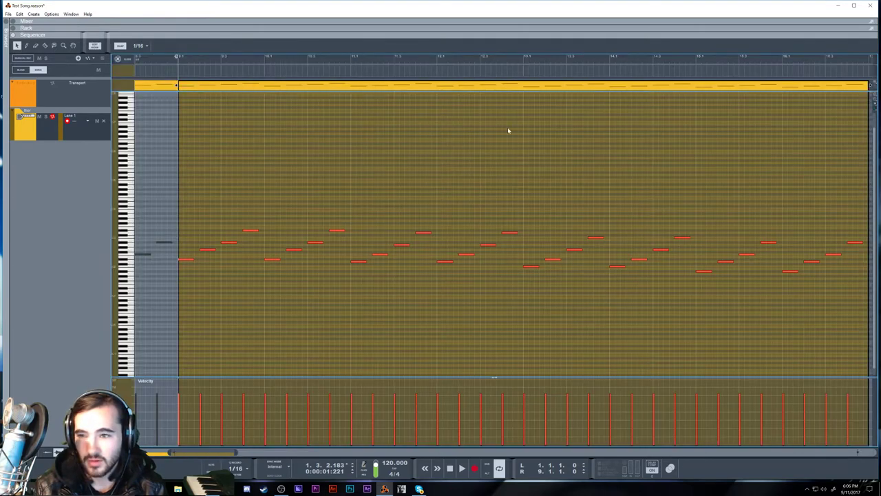
Scale the copied clip at bar 9 to four bars, compressing its notes, and reopen its notes for editing.
{"action": "key", "text": "shift+Tab"}
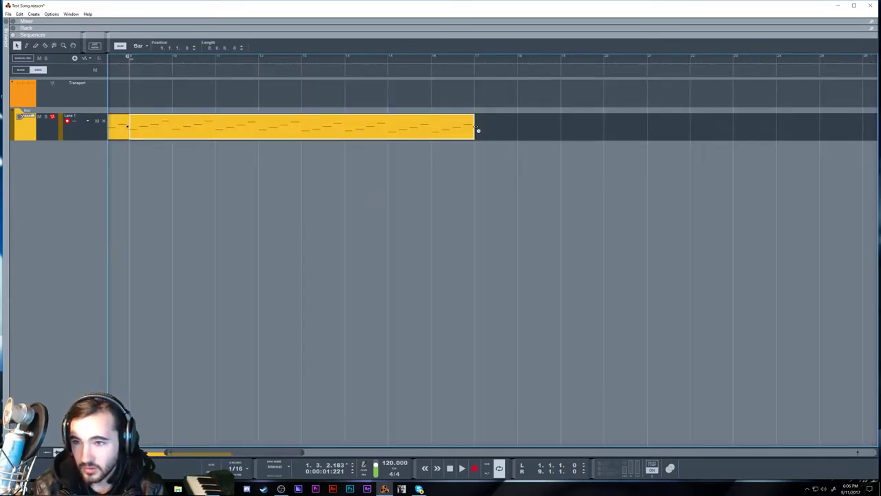
{"action": "left_click_drag", "start_coordinate": [478, 129], "coordinate": [277, 148]}
{"action": "key", "text": "shift+Tab"}
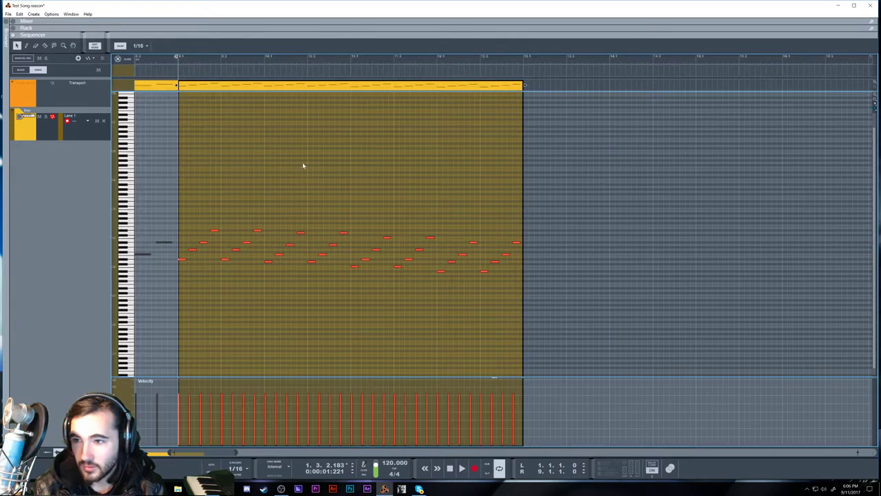
Delete the second four-note run in each of the shortened clip's four bars.
{"action": "left_click_drag", "start_coordinate": [219, 220], "coordinate": [254, 296]}
{"action": "key", "text": "Delete"}
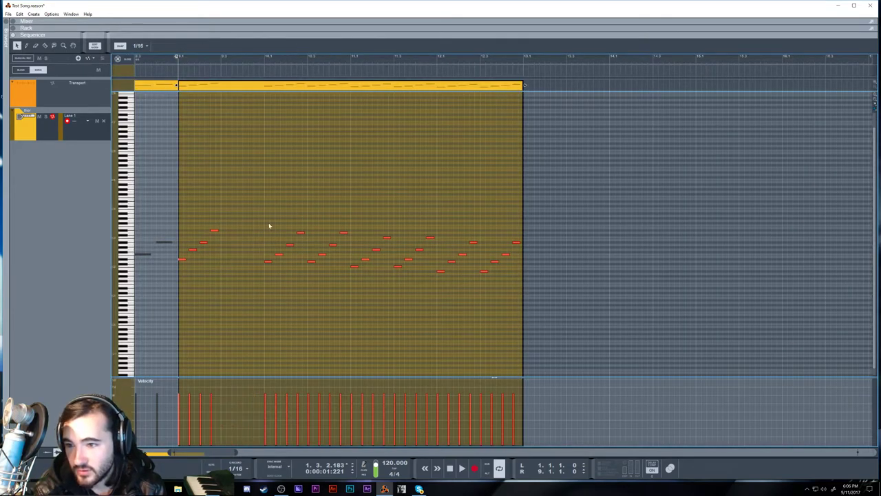
{"action": "mouse_move", "coordinate": [308, 220]}
{"action": "left_mouse_down"}
{"action": "mouse_move", "coordinate": [328, 283]}
{"action": "mouse_move", "coordinate": [356, 270]}
{"action": "mouse_move", "coordinate": [309, 204]}
{"action": "left_mouse_up"}
{"action": "key", "text": "Delete"}
{"action": "key", "text": "ctrl+z"}
{"action": "key", "text": "Delete"}
{"action": "left_click_drag", "start_coordinate": [400, 229], "coordinate": [438, 296]}
{"action": "key", "text": "Delete"}
{"action": "left_click_drag", "start_coordinate": [481, 230], "coordinate": [524, 289]}
{"action": "key", "text": "Delete"}
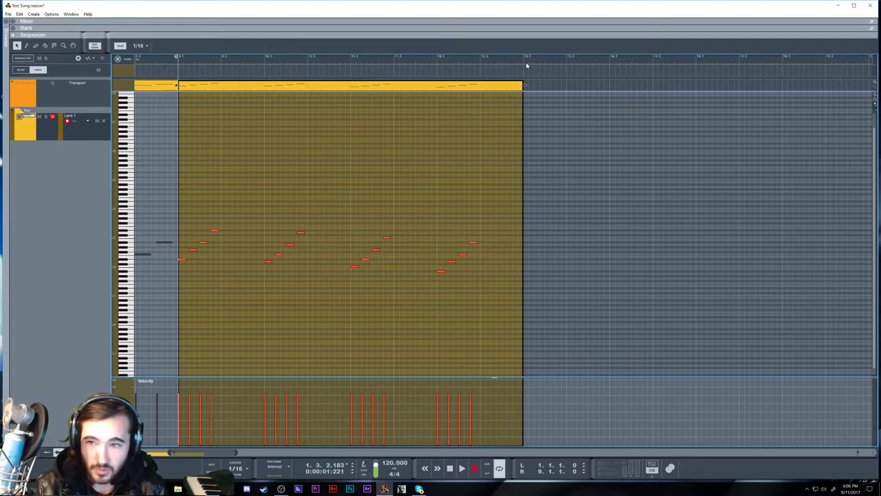
Set the loop from bar 9 to bar 13 and play it from just before bar 9.
{"action": "left_click", "coordinate": [523, 63], "text": "alt"}
{"action": "left_click", "coordinate": [178, 65], "text": "ctrl"}
{"action": "left_click", "coordinate": [174, 66]}
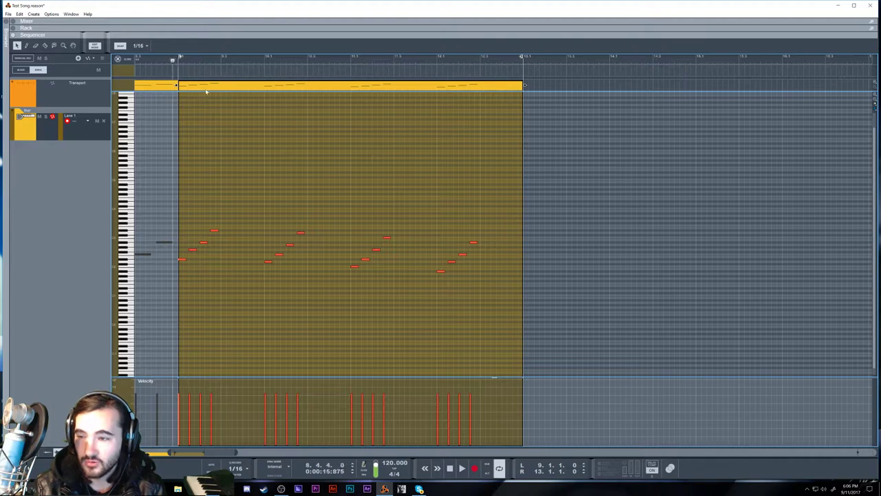
{"action": "key", "text": "space"}
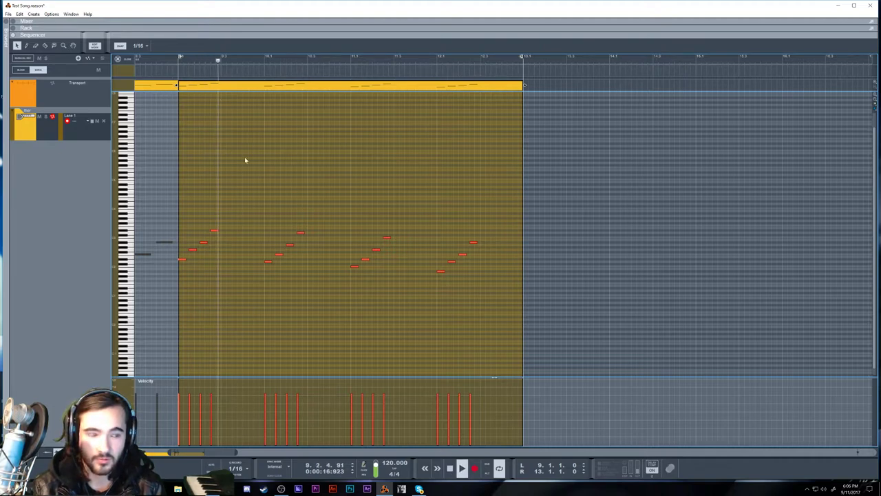
Lengthen all the looped clip's notes to 0.0.2.0, then show the rack and stop playback.
{"action": "left_click_drag", "start_coordinate": [179, 205], "coordinate": [486, 314]}
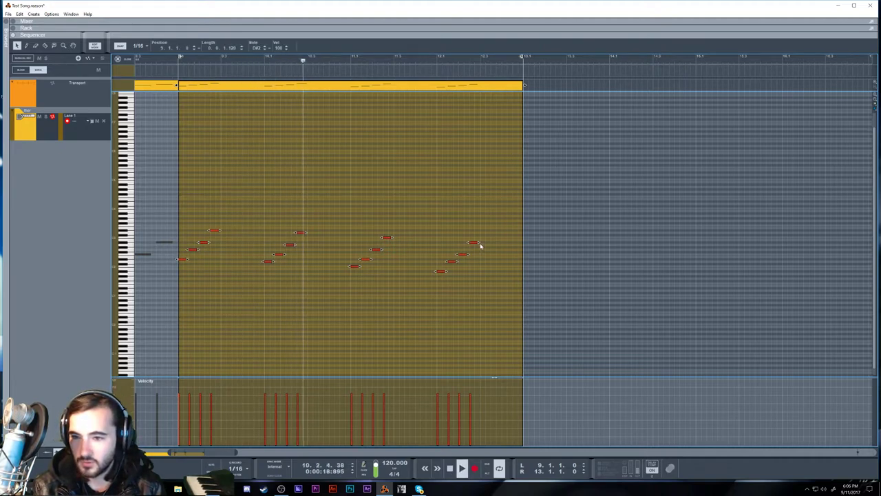
{"action": "left_click_drag", "start_coordinate": [479, 246], "coordinate": [483, 247]}
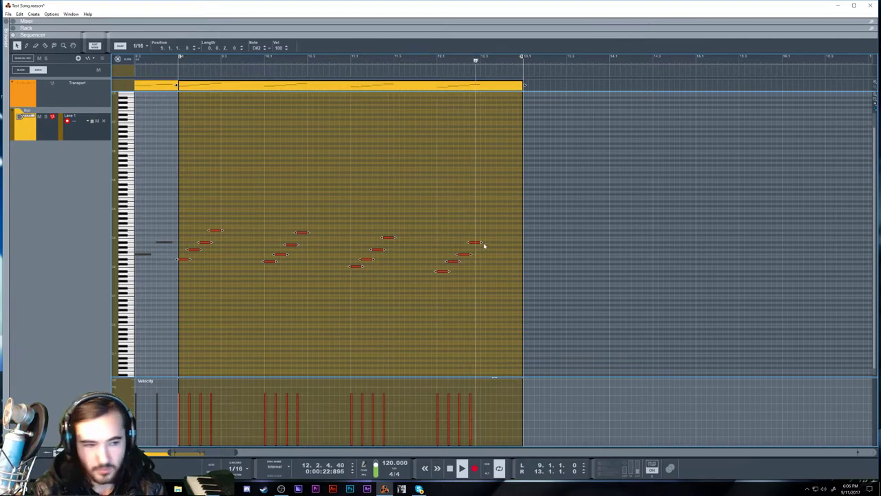
{"action": "key", "text": "F6"}
{"action": "key", "text": "F7"}
{"action": "key", "text": "F6"}
{"action": "key", "text": "space"}
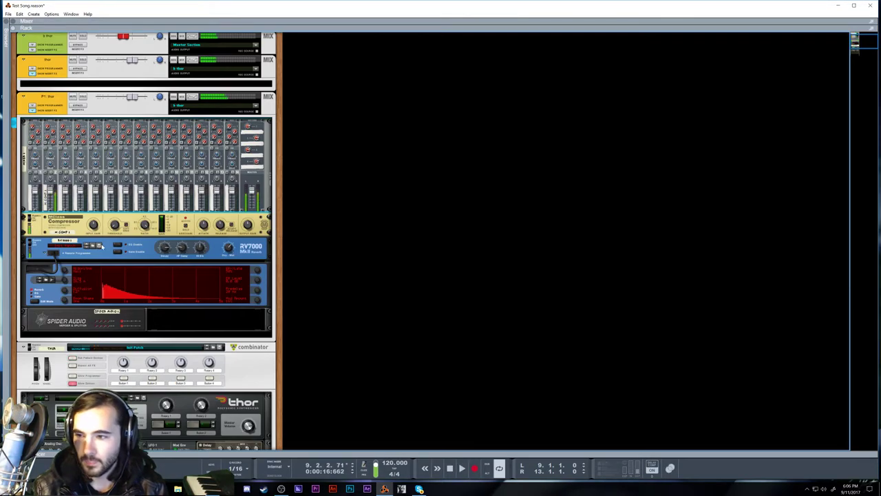
Add a DDL-1 Digital Delay Line after the RV7000 reverb in the parallel channel.
{"action": "left_click", "coordinate": [145, 228]}
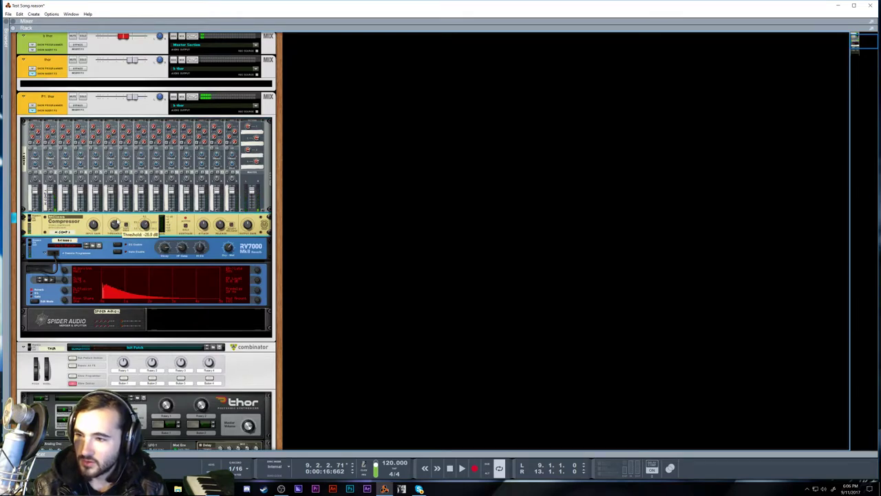
{"action": "right_click", "coordinate": [221, 272]}
{"action": "mouse_move", "coordinate": [247, 129]}
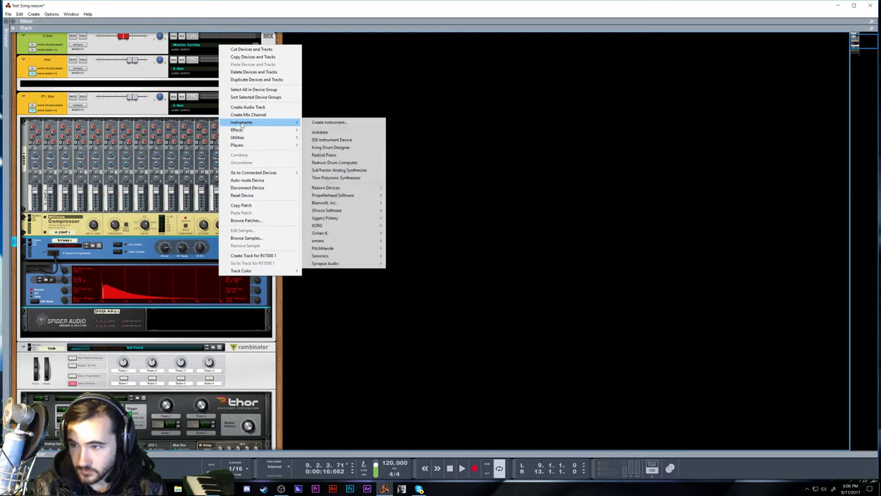
{"action": "mouse_move", "coordinate": [334, 202]}
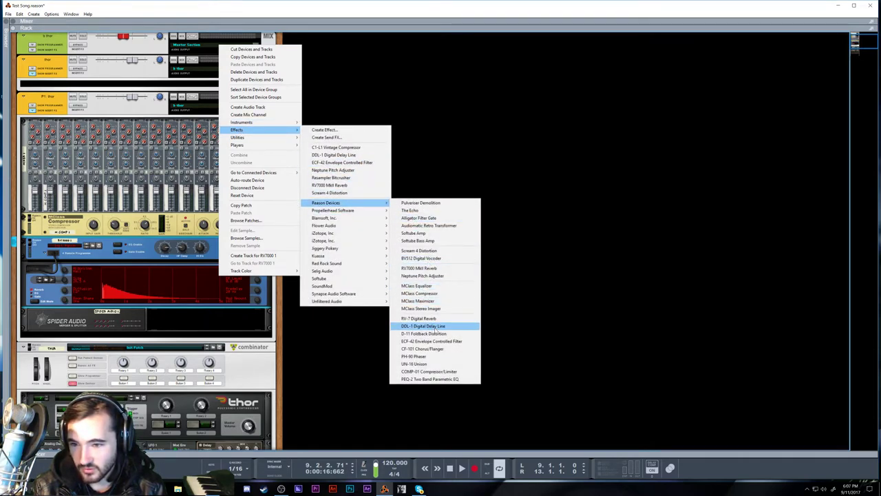
{"action": "left_click", "coordinate": [435, 326]}
Patch the DDL-1 delay between the Spider Audio splitter and the RV7000's inputs, then return to the rack front.
{"action": "key", "text": "Tab"}
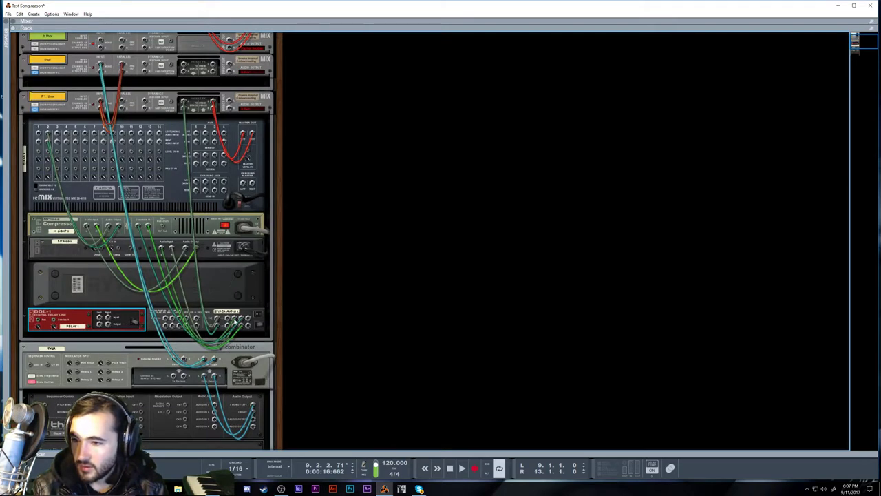
{"action": "left_click_drag", "start_coordinate": [182, 247], "coordinate": [190, 251]}
{"action": "left_click_drag", "start_coordinate": [186, 248], "coordinate": [252, 311]}
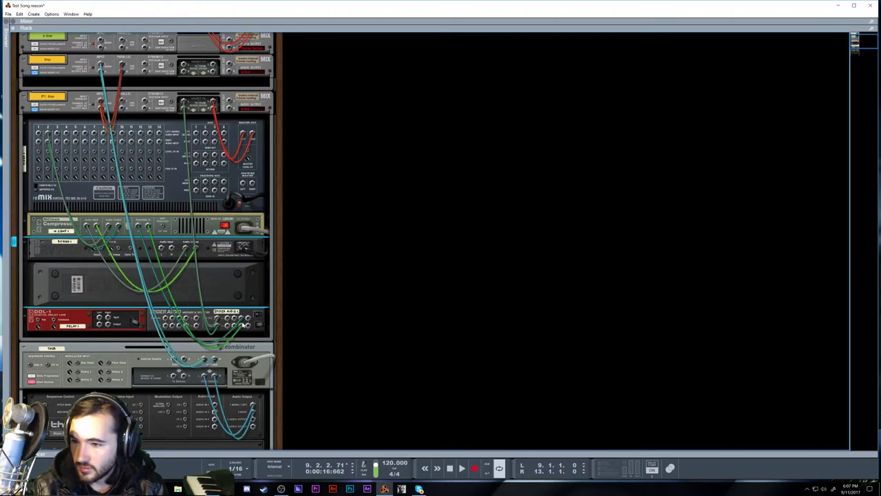
{"action": "key", "text": "ctrl+z"}
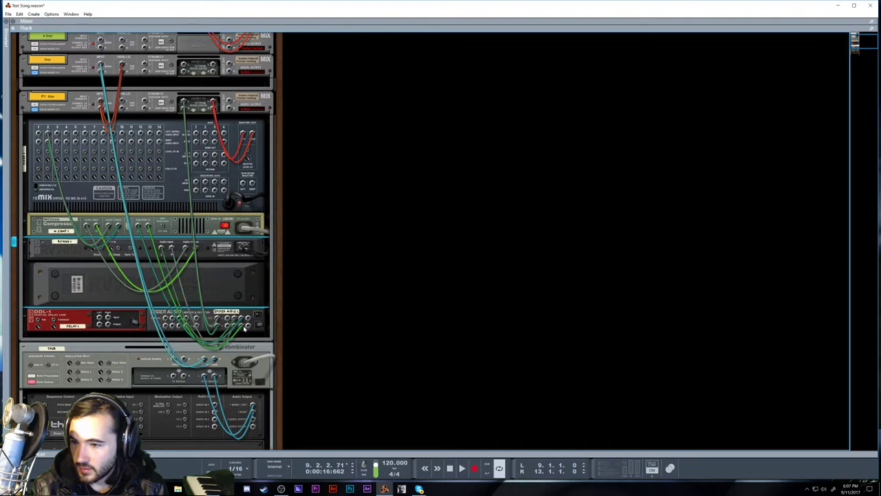
{"action": "left_click", "coordinate": [235, 321]}
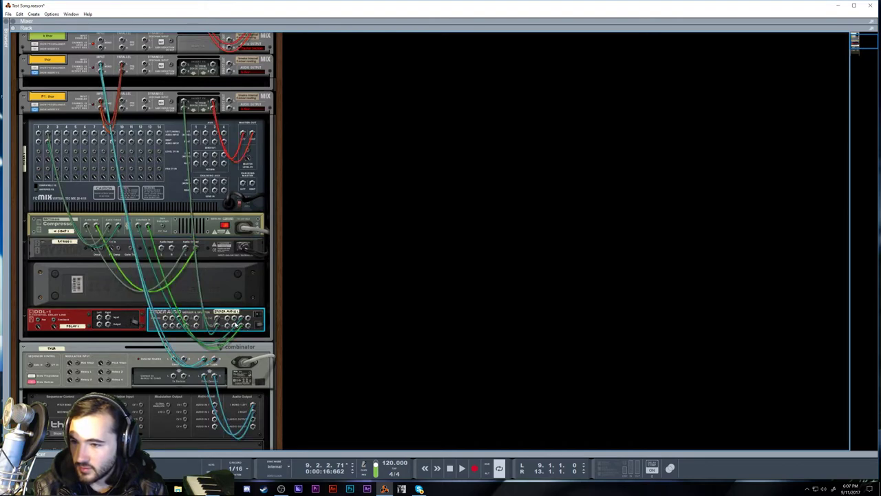
{"action": "left_click_drag", "start_coordinate": [235, 322], "coordinate": [161, 249]}
{"action": "key", "text": "Tab"}
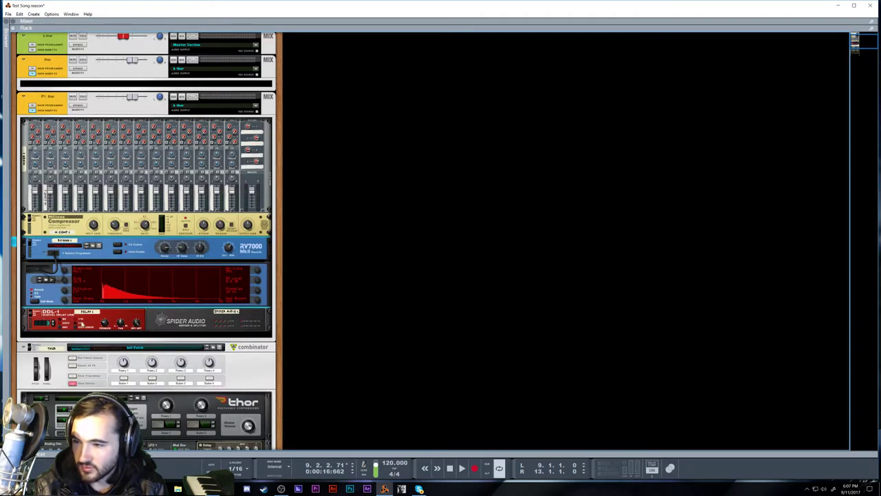
Set the DDL-1's dry/wet balance to 127 and audition the delay over the loop.
{"action": "left_click", "coordinate": [137, 324]}
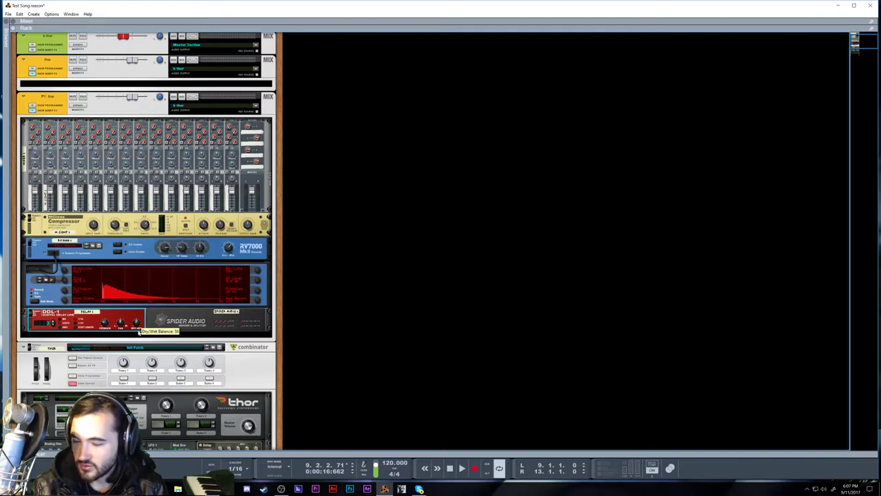
{"action": "key", "text": "space"}
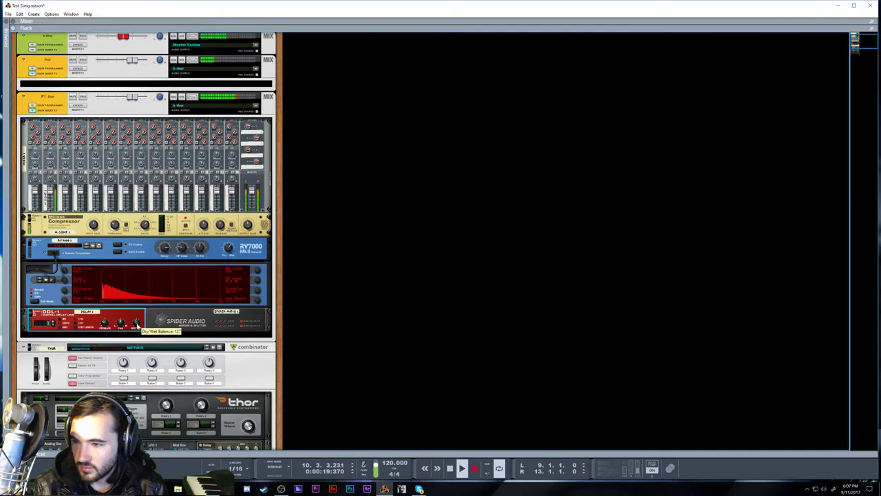
{"action": "key", "text": "space"}
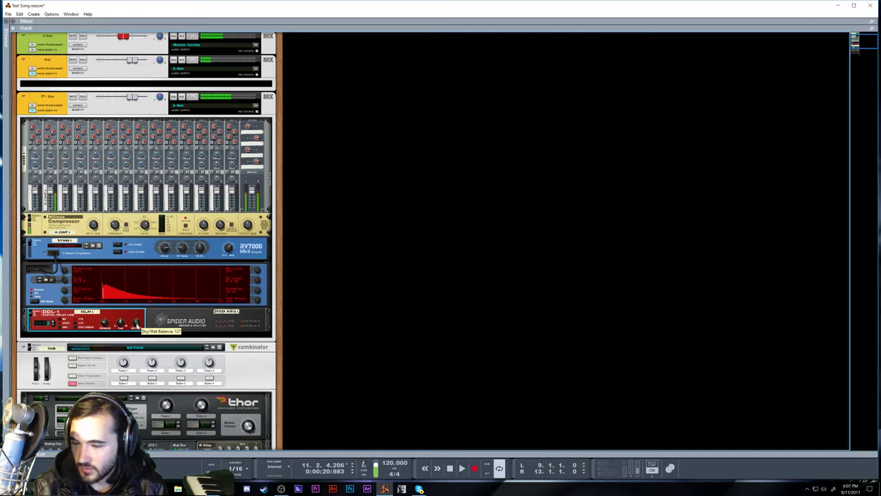
Lower the DDL-1's dry/wet balance, switch the RV7000 on, and fine-tune the delay mix while the loop plays.
{"action": "left_click_drag", "start_coordinate": [137, 324], "coordinate": [140, 329]}
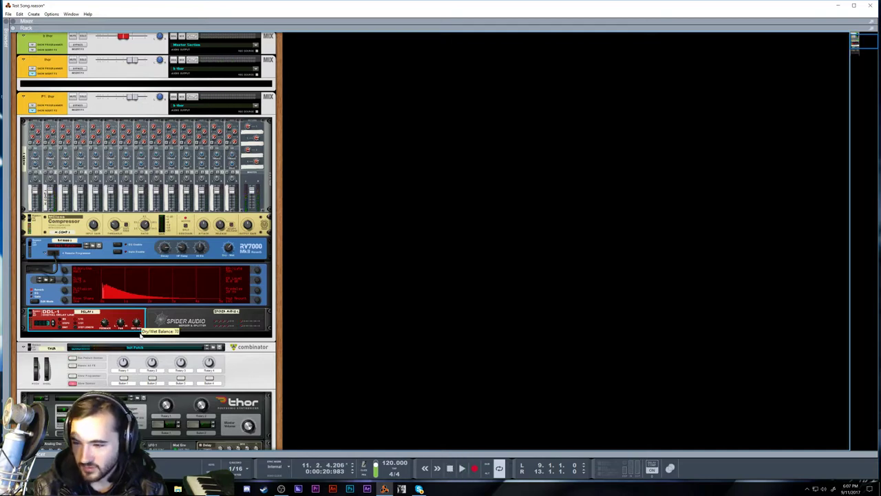
{"action": "left_click", "coordinate": [30, 245]}
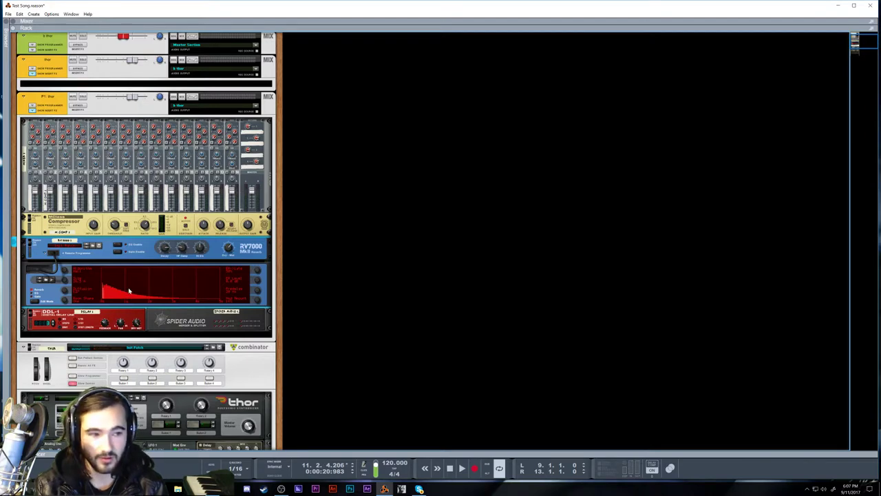
{"action": "key", "text": "space"}
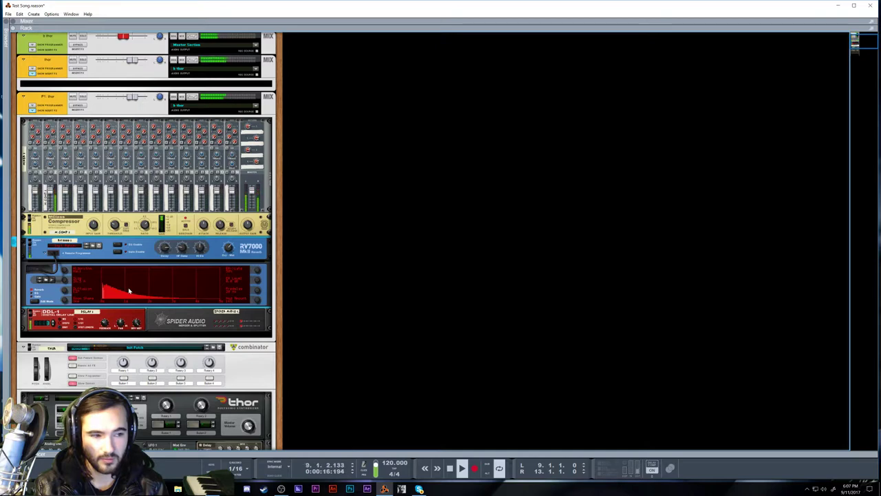
{"action": "mouse_move", "coordinate": [137, 326]}
{"action": "left_mouse_down"}
{"action": "mouse_move", "coordinate": [135, 336]}
{"action": "mouse_move", "coordinate": [137, 329]}
{"action": "left_mouse_up"}
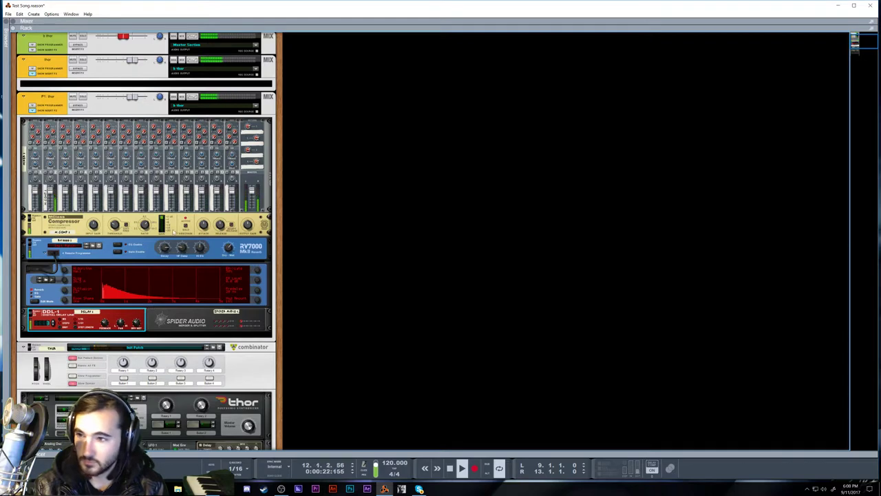
Shorten the RV7000's decay and adjust the DDL-1's feedback while listening to the loop, then stop playback.
{"action": "left_click", "coordinate": [162, 250]}
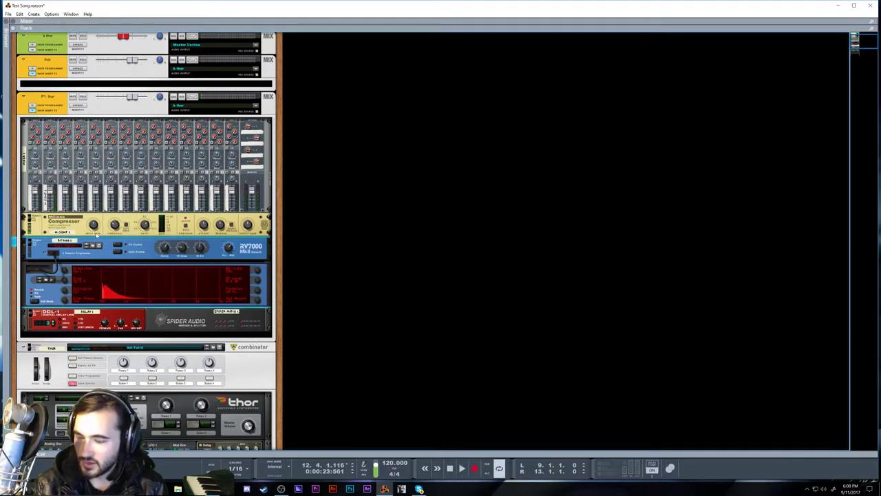
{"action": "key", "text": "space"}
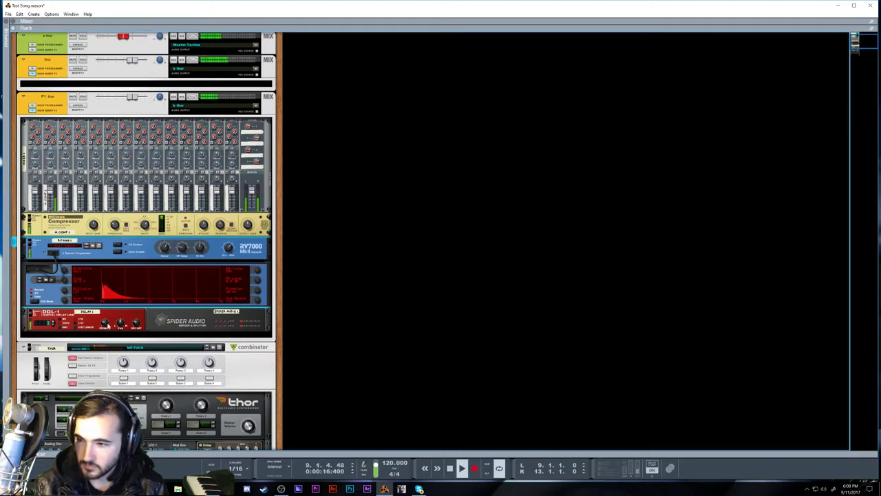
{"action": "left_click", "coordinate": [106, 322]}
{"action": "left_click_drag", "start_coordinate": [106, 322], "coordinate": [105, 322]}
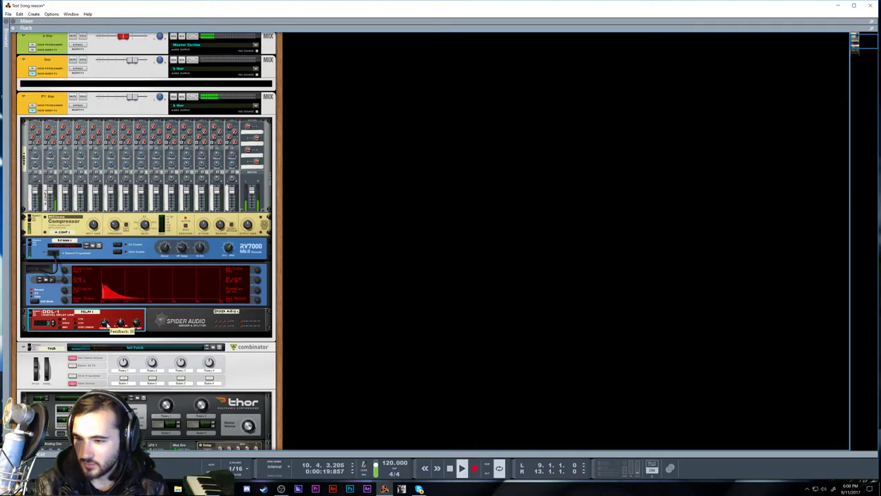
{"action": "left_click_drag", "start_coordinate": [105, 323], "coordinate": [108, 322]}
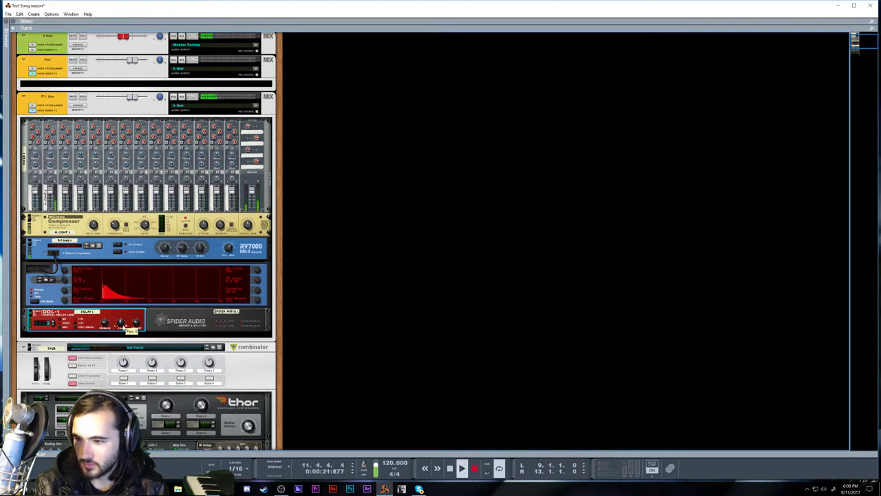
{"action": "key", "text": "space"}
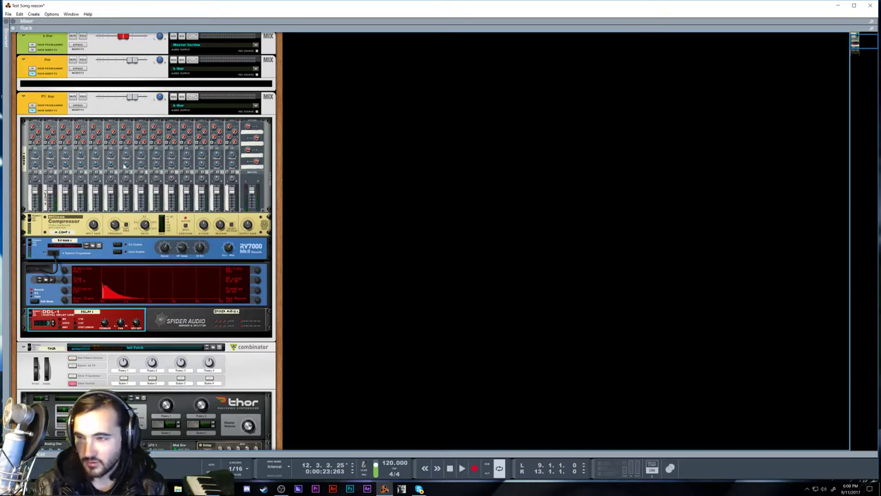
Return to the sequencer and close the note editor to show both thor clips in the arrangement.
{"action": "scroll", "coordinate": [199, 184], "scroll_direction": "up", "scroll_amount": 3}
{"action": "scroll", "coordinate": [199, 184], "scroll_direction": "down", "scroll_amount": 5}
{"action": "scroll", "coordinate": [199, 184], "scroll_direction": "up", "scroll_amount": 5}
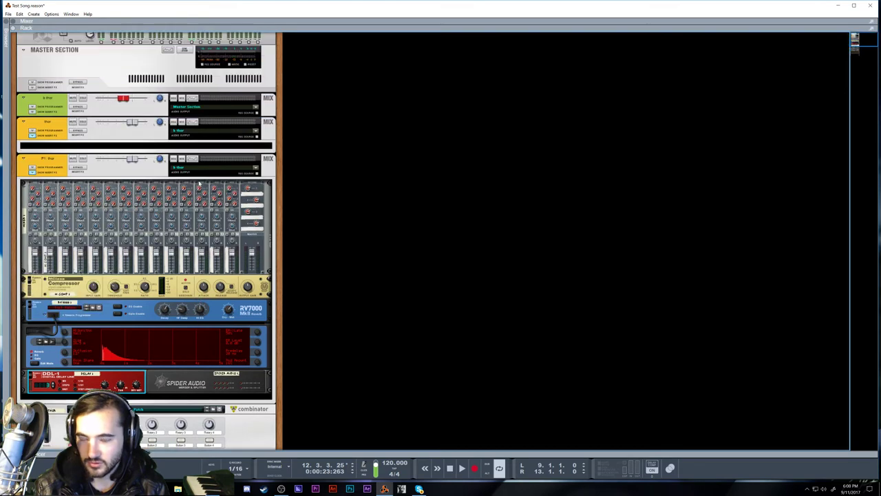
{"action": "key", "text": "F7"}
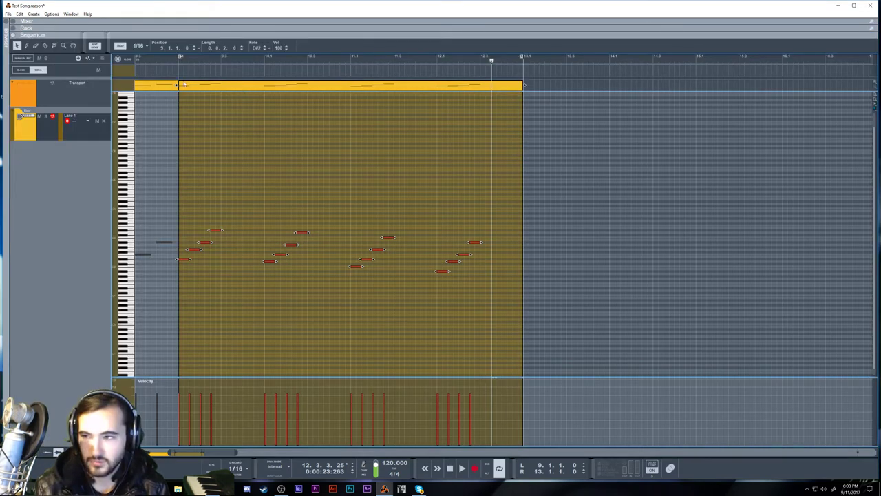
{"action": "key", "text": "Escape"}
{"action": "scroll", "coordinate": [197, 151], "scroll_direction": "left", "scroll_amount": 6}
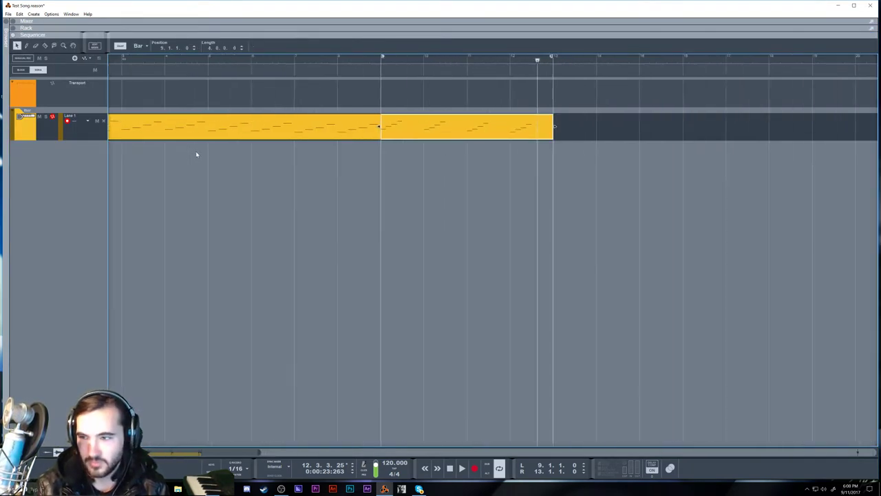
{"action": "scroll", "coordinate": [165, 132], "scroll_direction": "down", "scroll_amount": 3}
{"action": "scroll", "coordinate": [165, 131], "scroll_direction": "up", "scroll_amount": 4}
Set the loop around the four-bar clip from bar 9 to bar 13 and start playback.
{"action": "left_click", "coordinate": [111, 58], "text": "ctrl"}
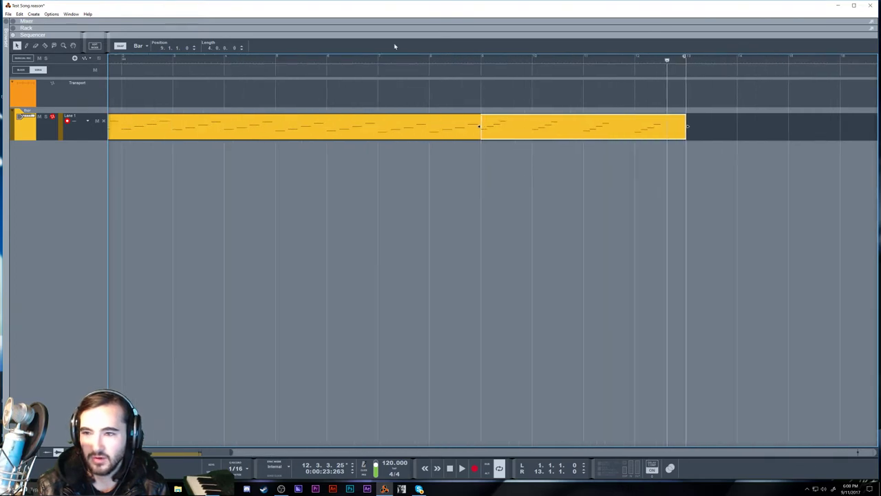
{"action": "left_click", "coordinate": [472, 58], "text": "alt"}
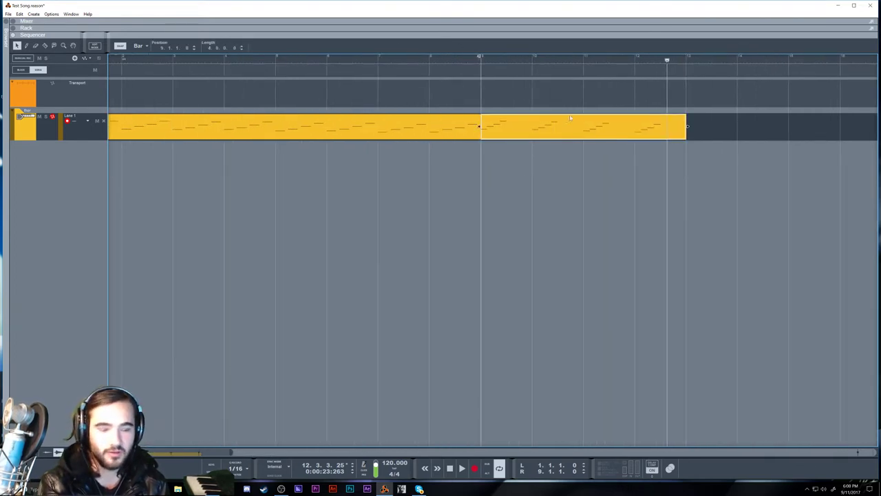
{"action": "left_click", "coordinate": [482, 59]}
{"action": "key", "text": "space"}
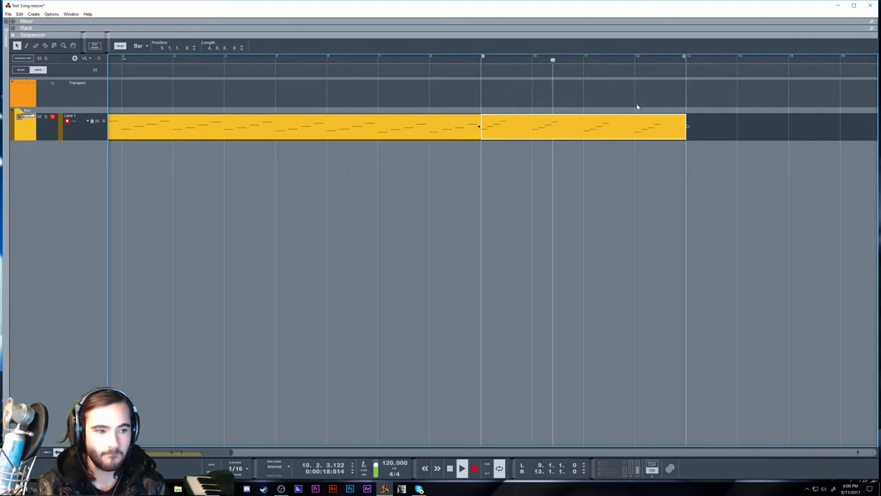
Stop playback, dismiss the desktop notification, and switch from the sequencer to the rack.
{"action": "key", "text": "space"}
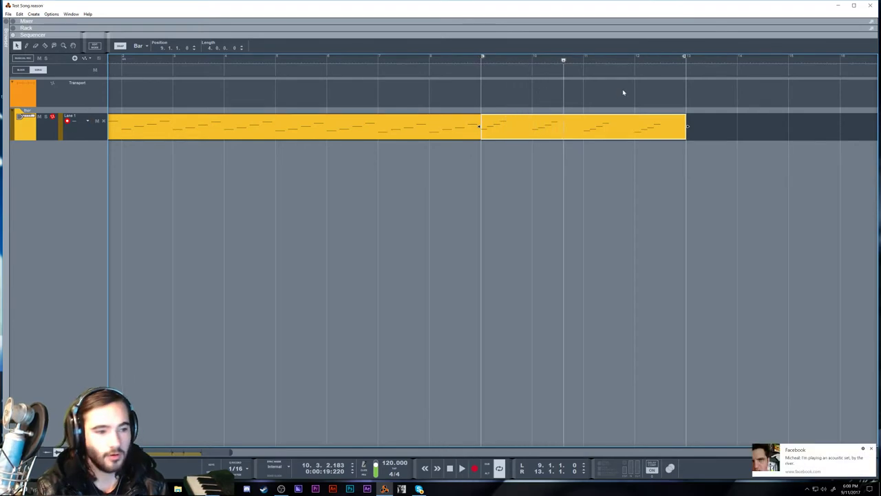
{"action": "left_click", "coordinate": [872, 449]}
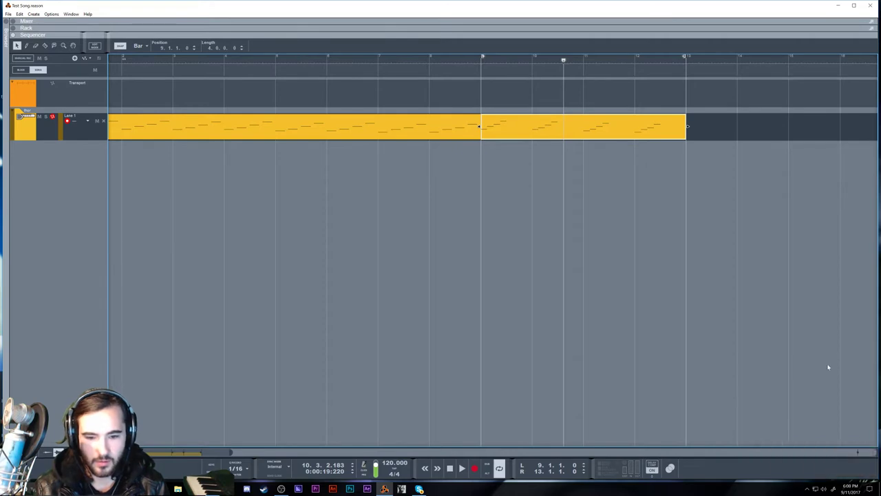
{"action": "key", "text": "F6"}
{"action": "scroll", "coordinate": [385, 124], "scroll_direction": "up", "scroll_amount": 1}
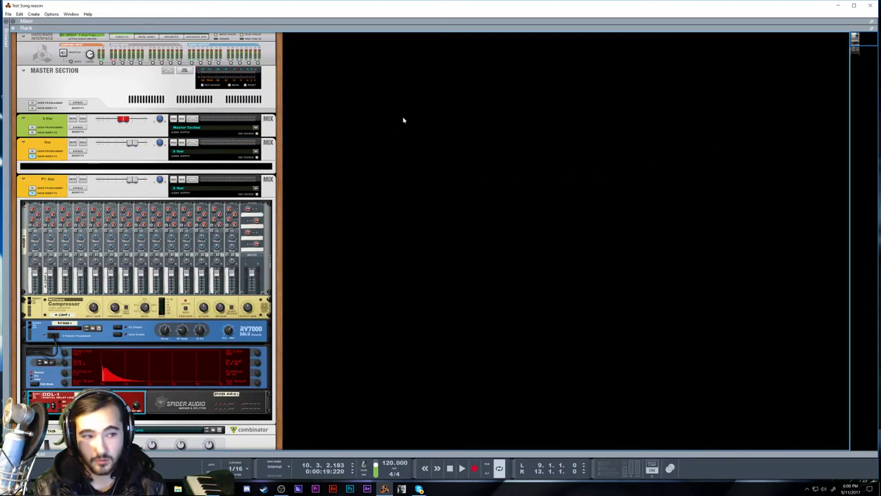
Create an empty Combinator in a new rack column beside the thor devices.
{"action": "right_click", "coordinate": [405, 117]}
{"action": "mouse_move", "coordinate": [456, 170]}
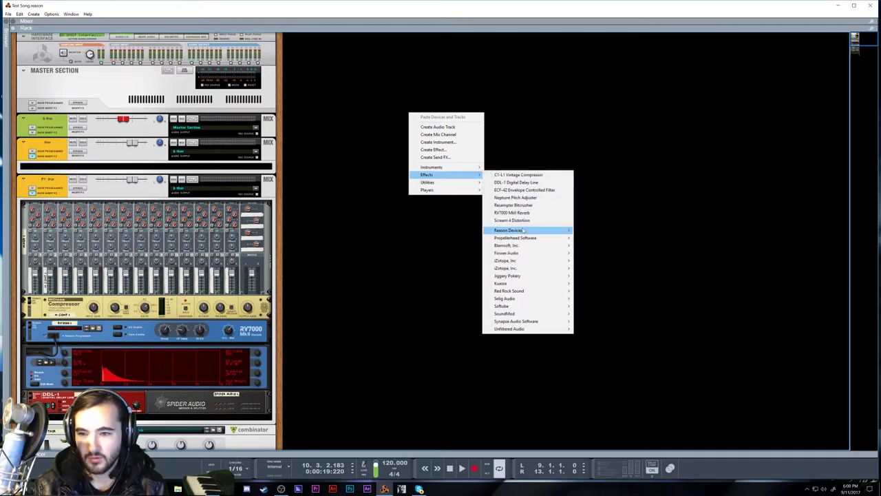
{"action": "mouse_move", "coordinate": [547, 245]}
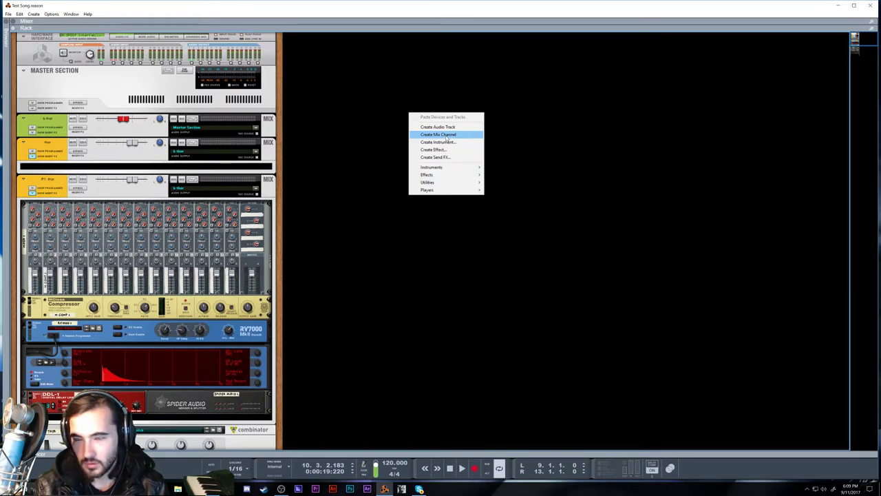
{"action": "right_click", "coordinate": [374, 125]}
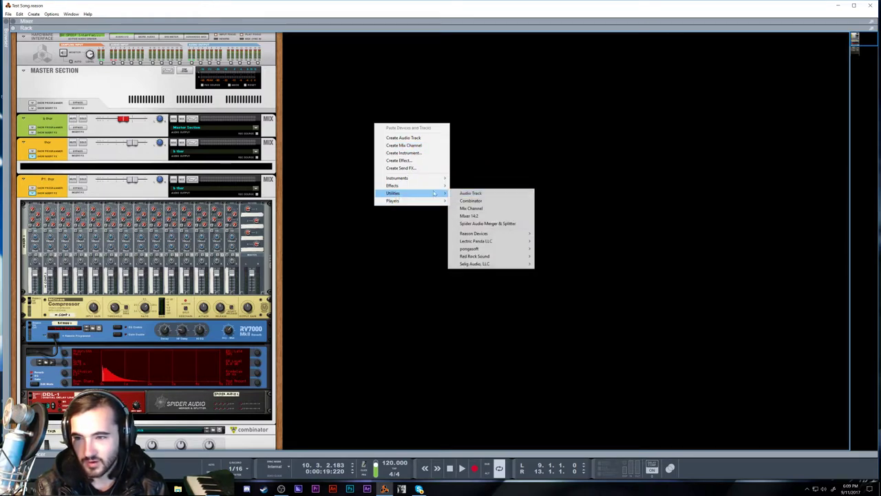
{"action": "left_click", "coordinate": [470, 201]}
{"action": "right_click", "coordinate": [331, 85]}
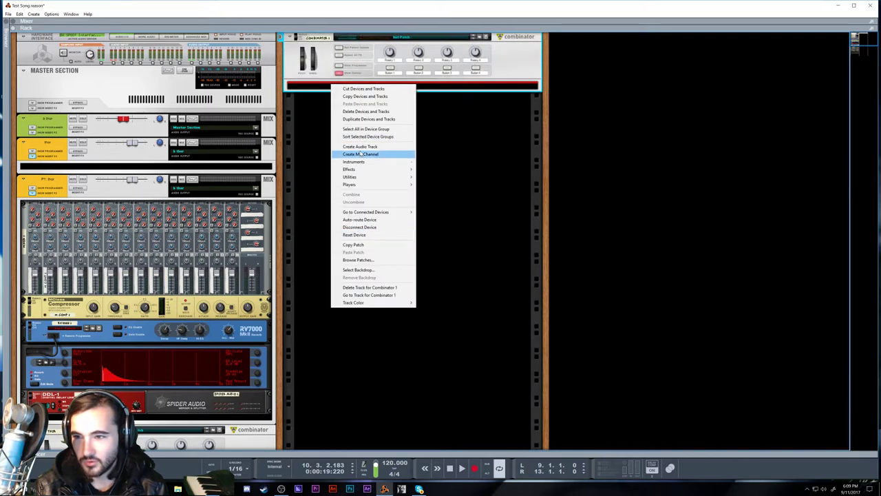
{"action": "mouse_move", "coordinate": [354, 161]}
{"action": "left_click", "coordinate": [451, 194]}
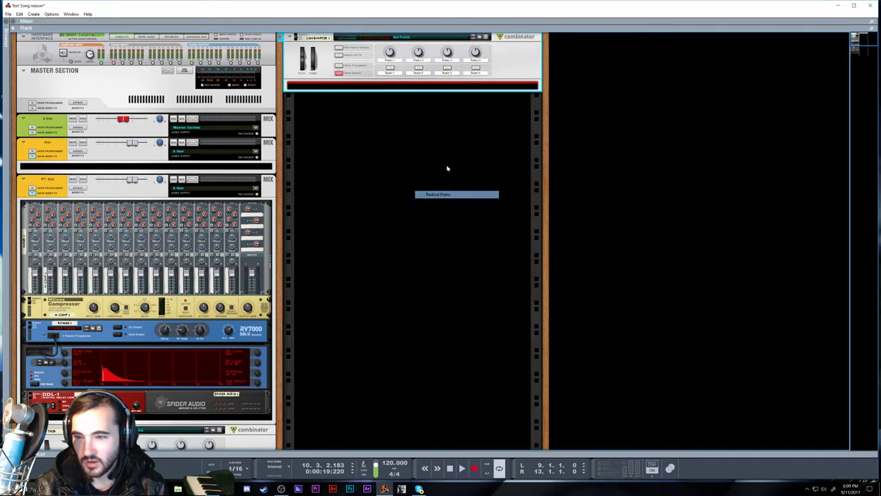
Add a Kong Drum Designer inside the new Combinator.
{"action": "right_click", "coordinate": [353, 88]}
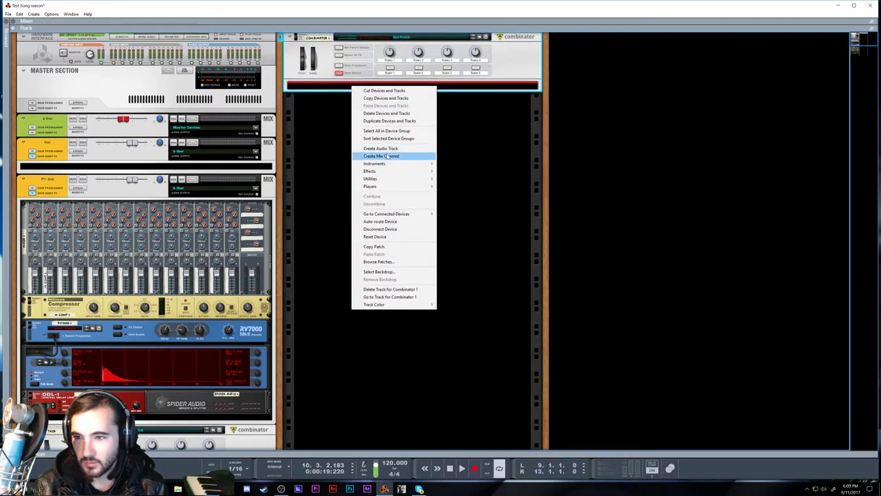
{"action": "mouse_move", "coordinate": [386, 164]}
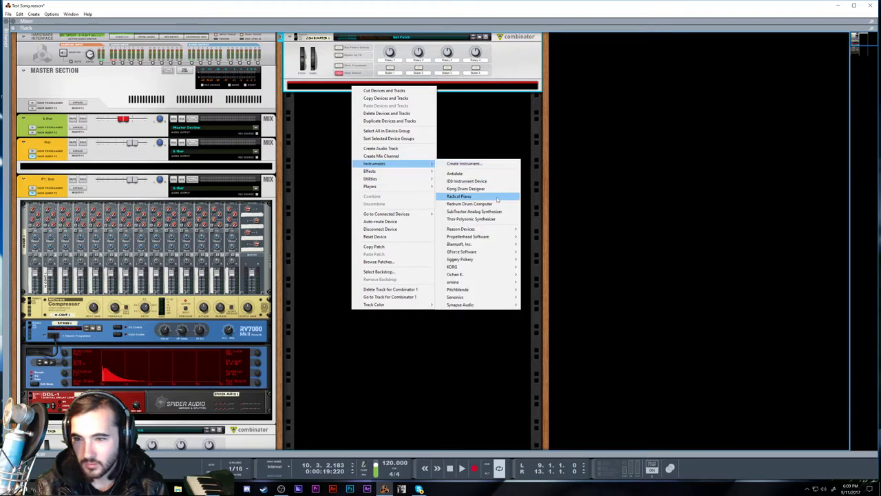
{"action": "left_click", "coordinate": [458, 186]}
{"action": "key", "text": "Tab"}
{"action": "key", "text": "Tab"}
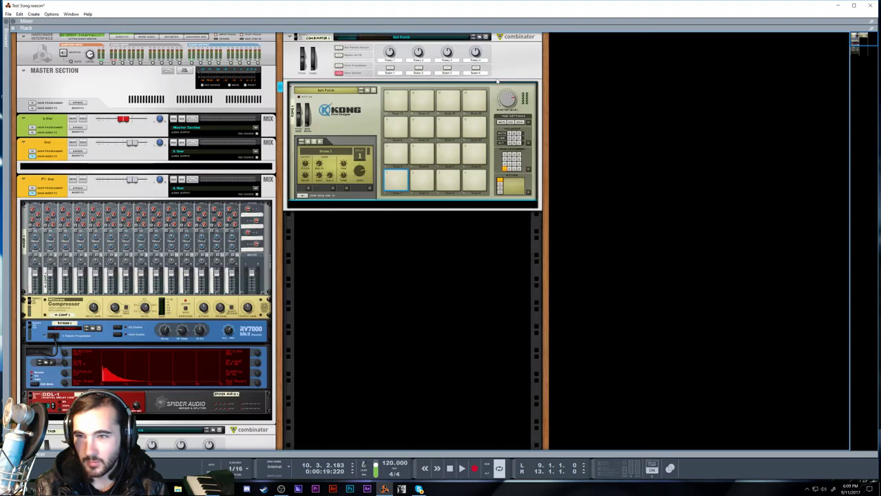
Create a mix channel with a parallel channel below the Combinator and name it bass.
{"action": "right_click", "coordinate": [410, 293]}
{"action": "left_click", "coordinate": [436, 315]}
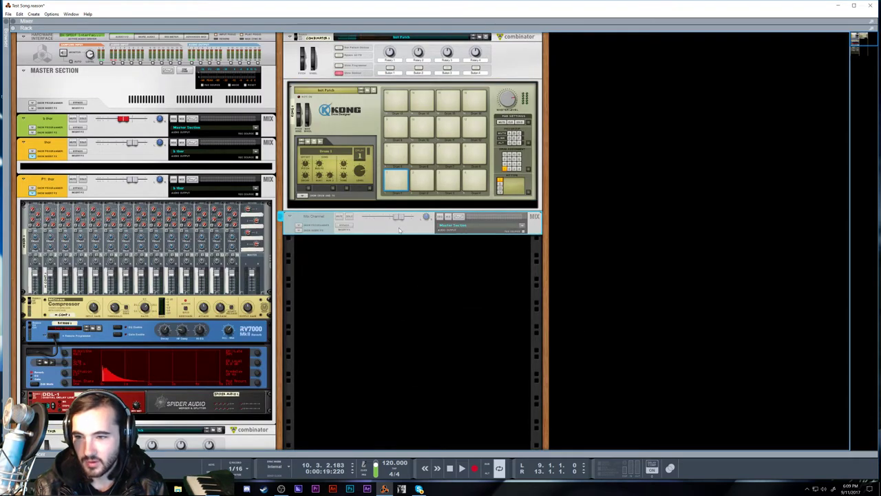
{"action": "right_click", "coordinate": [401, 228]}
{"action": "left_click", "coordinate": [431, 396]}
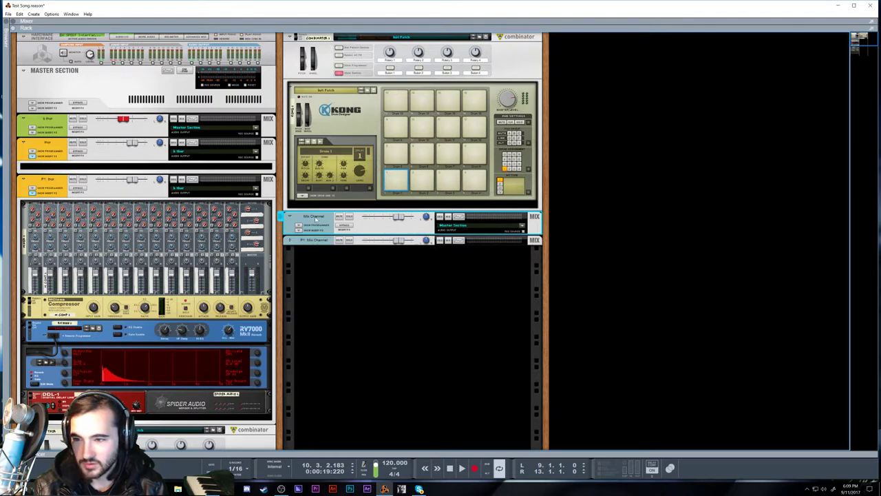
{"action": "double_click", "coordinate": [309, 216]}
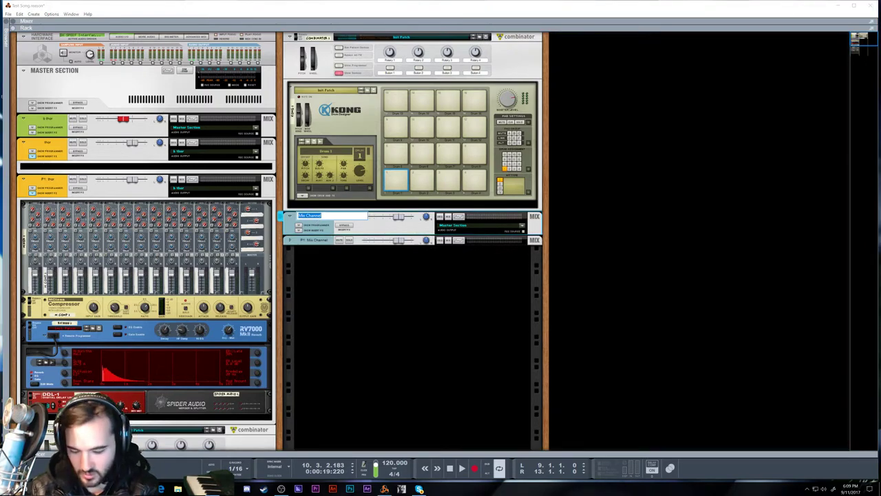
{"action": "type", "text": "bass"}
{"action": "key", "text": "Return"}
Duplicate the bass channel together with its parallel channel and rename the copy snare.
{"action": "left_click", "coordinate": [326, 237]}
{"action": "left_click_drag", "start_coordinate": [332, 229], "coordinate": [326, 305]}
{"action": "double_click", "coordinate": [315, 254]}
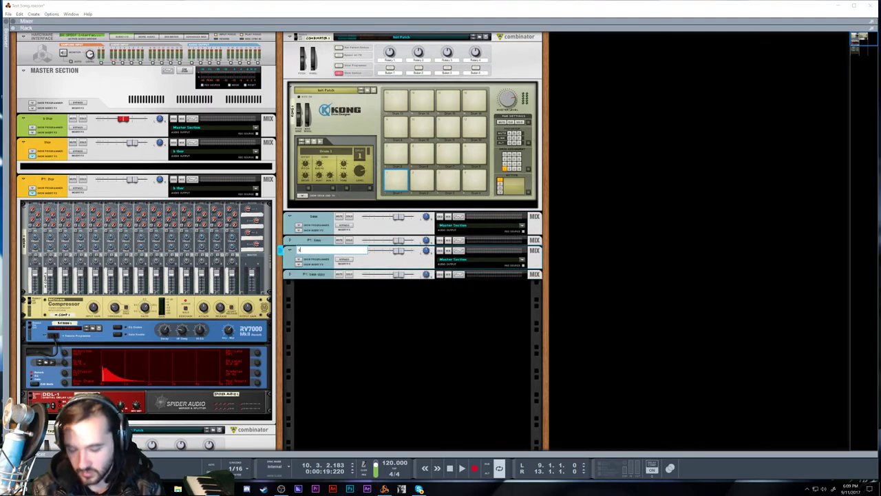
{"action": "type", "text": "sna"}
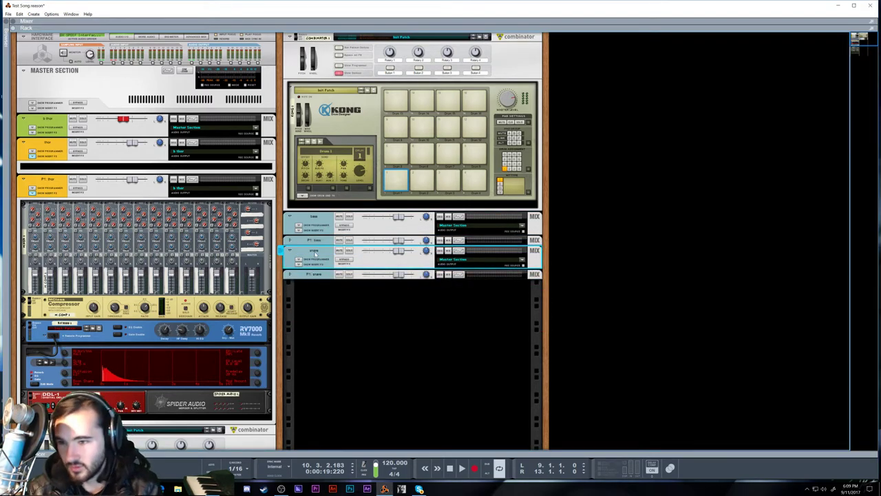
{"action": "type", "text": "re"}
{"action": "key", "text": "Return"}
Move the bass and snare channels with their parallel channels above the Combinator in the rack column.
{"action": "left_click", "coordinate": [323, 275]}
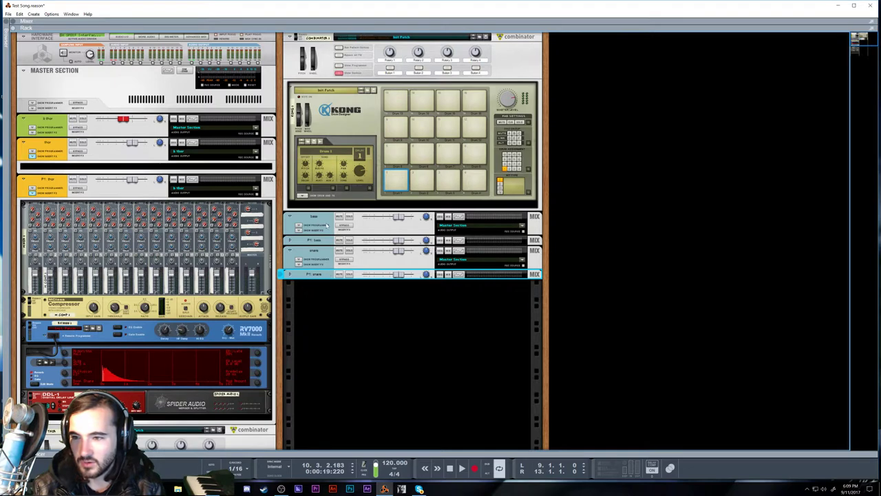
{"action": "left_click", "coordinate": [325, 238]}
{"action": "left_click", "coordinate": [326, 228], "text": "shift"}
{"action": "left_click_drag", "start_coordinate": [326, 228], "coordinate": [333, 44]}
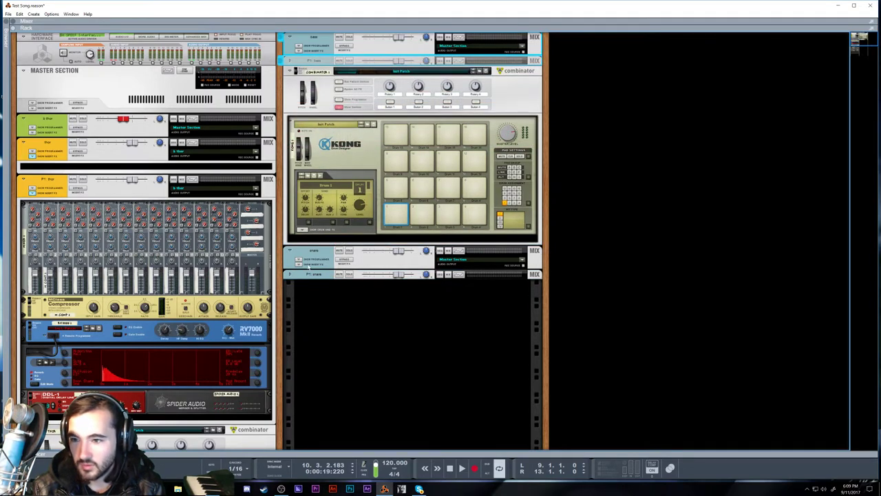
{"action": "left_click", "coordinate": [315, 274]}
{"action": "left_click", "coordinate": [321, 266], "text": "shift"}
{"action": "left_click_drag", "start_coordinate": [322, 265], "coordinate": [386, 387]}
Duplicate the snare channel pair as hh and move the hh mix channel to the top of the rack column.
{"action": "left_click", "coordinate": [316, 54]}
{"action": "left_click", "coordinate": [321, 62], "text": "shift"}
{"action": "double_click", "coordinate": [313, 284]}
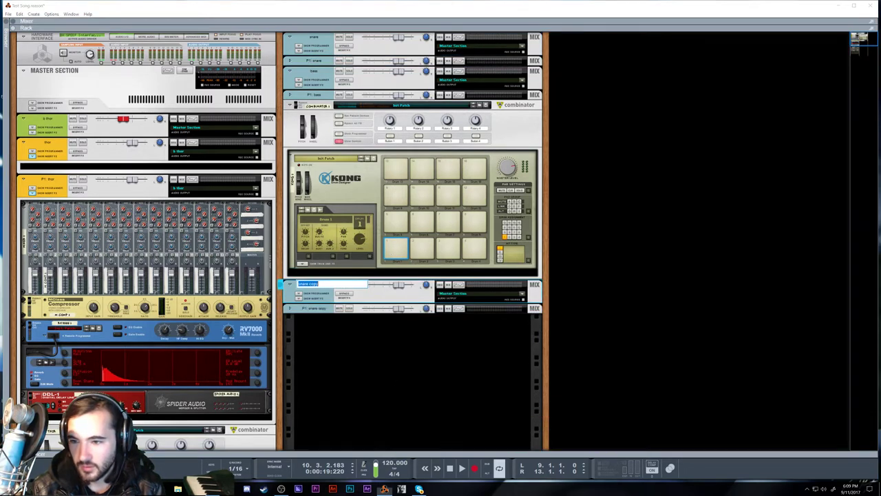
{"action": "type", "text": "hh"}
{"action": "key", "text": "Return"}
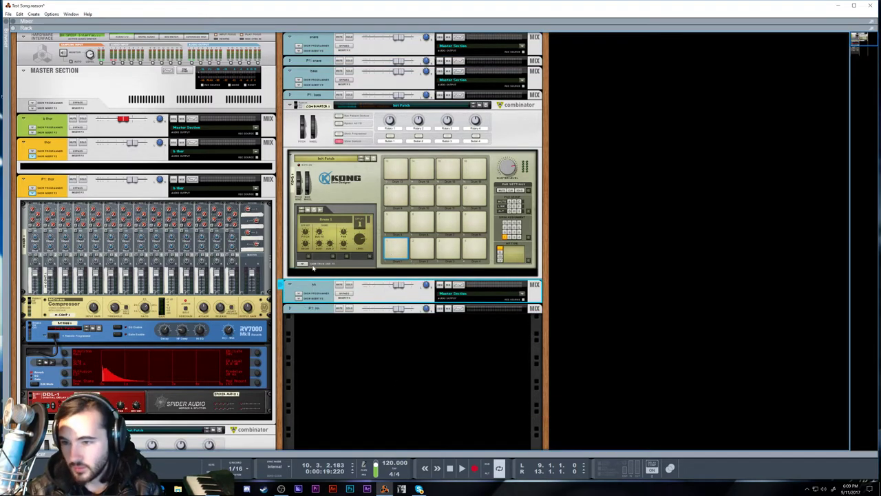
{"action": "left_click", "coordinate": [317, 309], "text": "shift"}
{"action": "left_click_drag", "start_coordinate": [318, 295], "coordinate": [330, 43]}
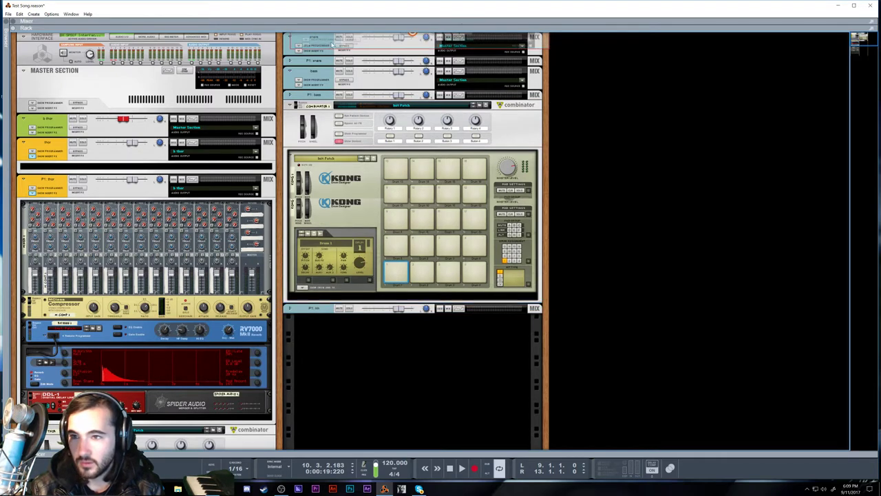
Reset the Kong and load an NN-Nano Sampler as the drum module for Drum 1.
{"action": "right_click", "coordinate": [370, 245]}
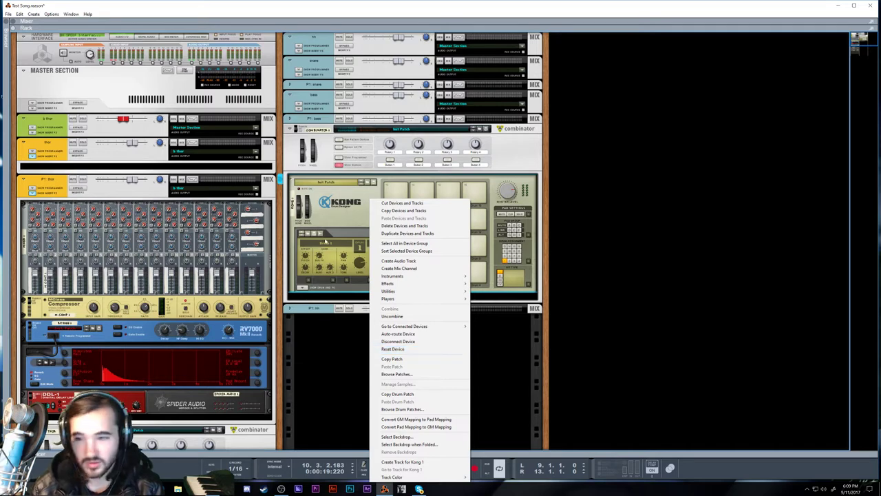
{"action": "left_click", "coordinate": [415, 349]}
{"action": "left_click", "coordinate": [301, 287]}
{"action": "left_click", "coordinate": [303, 303]}
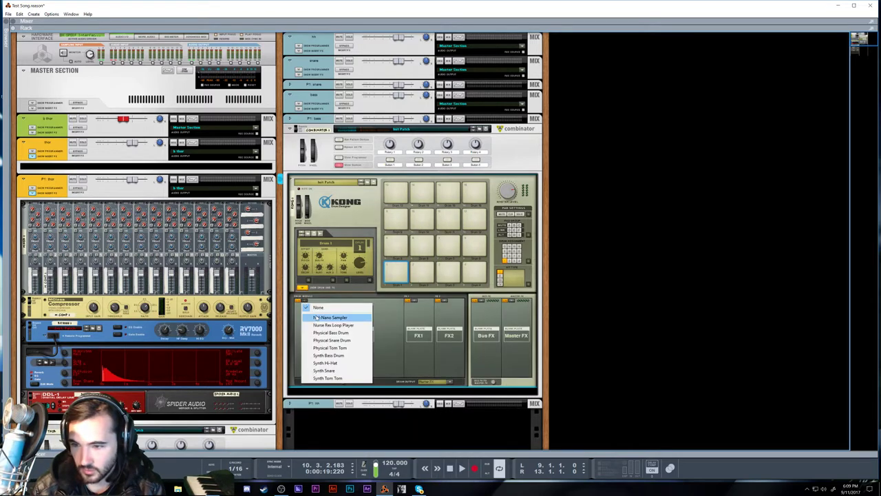
{"action": "left_click", "coordinate": [330, 317]}
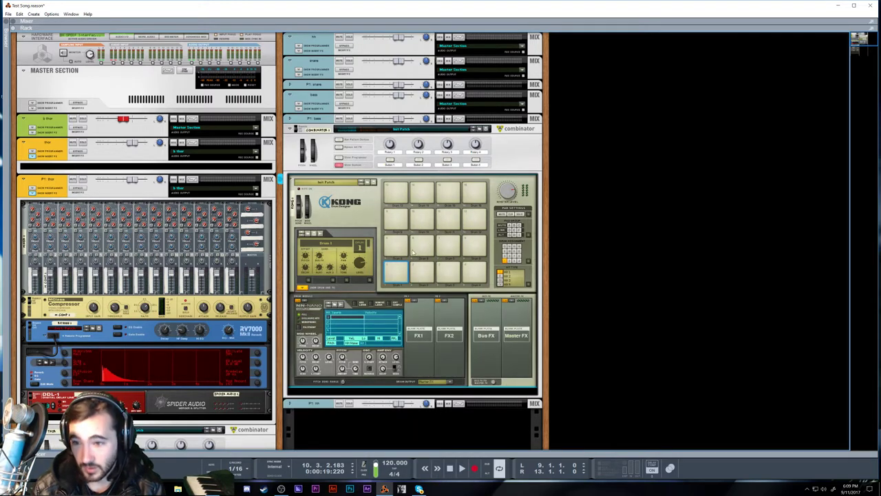
Trigger the Kong's first pad and check that its drum module is set to NN-Nano Sampler.
{"action": "left_click", "coordinate": [301, 287]}
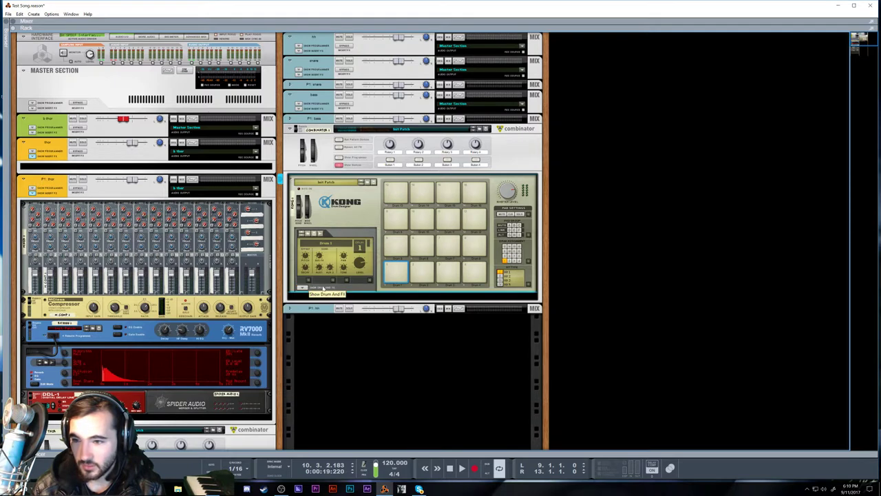
{"action": "left_click", "coordinate": [396, 270]}
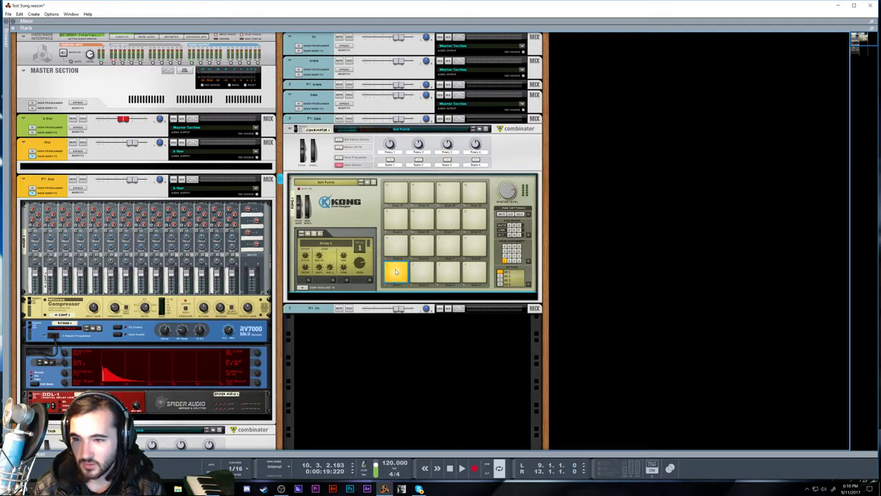
{"action": "left_click", "coordinate": [301, 287]}
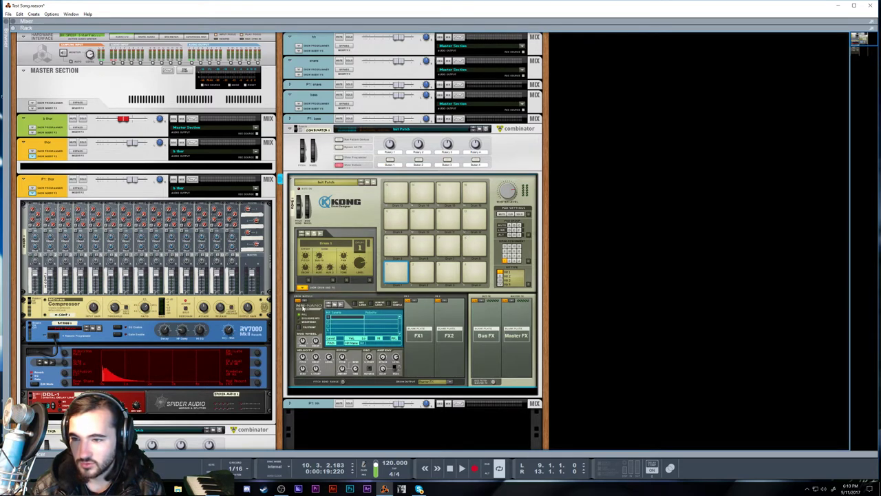
{"action": "left_click", "coordinate": [304, 301]}
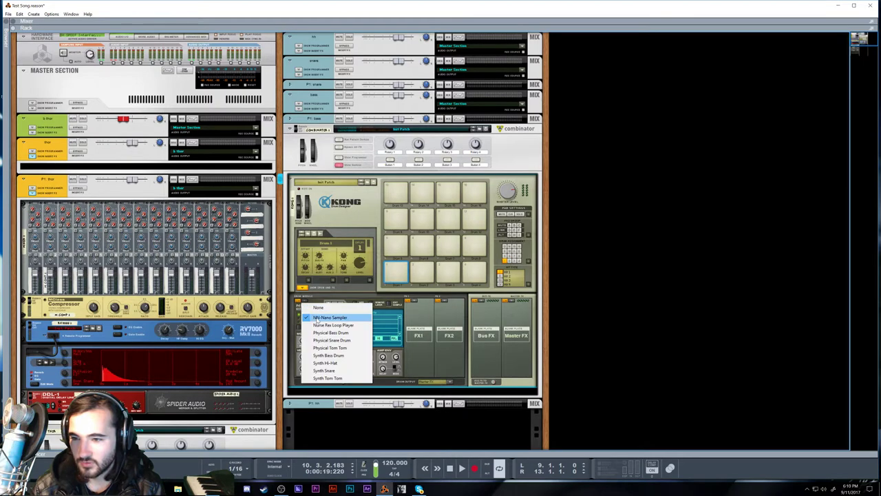
{"action": "left_click", "coordinate": [318, 318]}
Browse samples for Drum 1's NN-Nano Sampler, auditioning BW LV 04.wav and opening the Samples folder.
{"action": "left_click", "coordinate": [336, 307]}
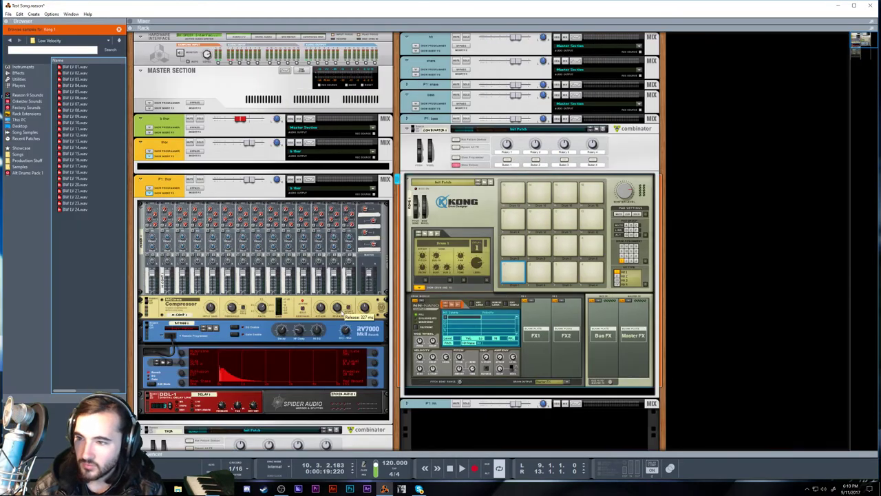
{"action": "left_click", "coordinate": [82, 86]}
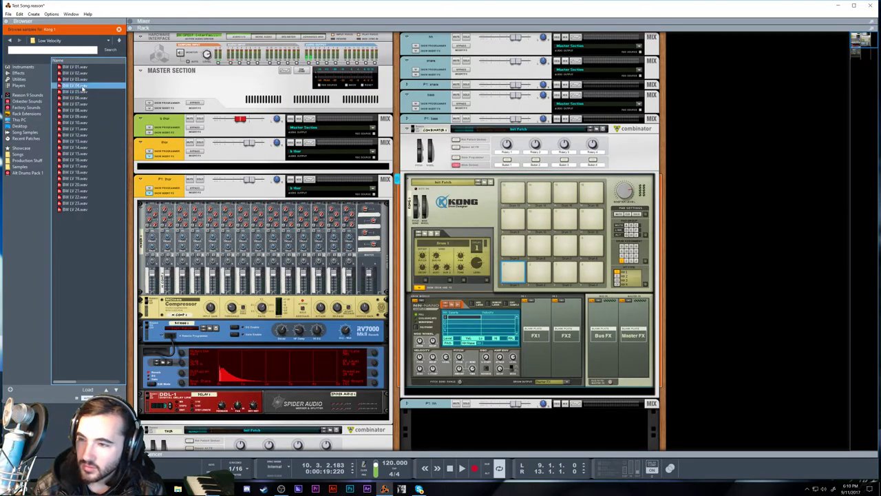
{"action": "left_click", "coordinate": [19, 167]}
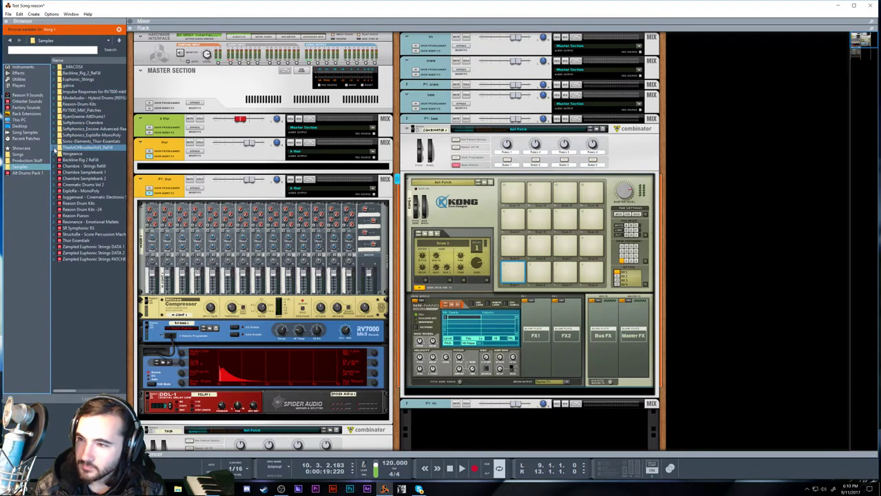
Open the factory sound bank and expand Kong Patches, Kong Sounds & Samples and its 1. Bass Drums folder.
{"action": "left_click", "coordinate": [27, 107]}
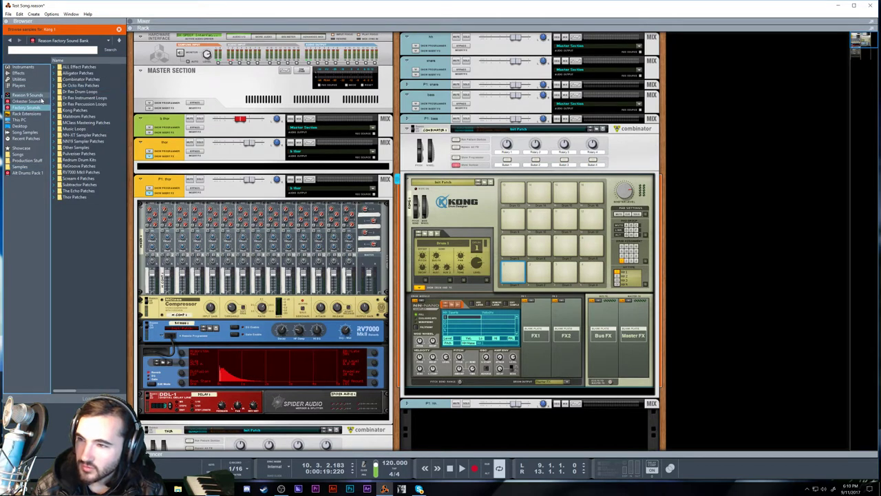
{"action": "left_click", "coordinate": [76, 92]}
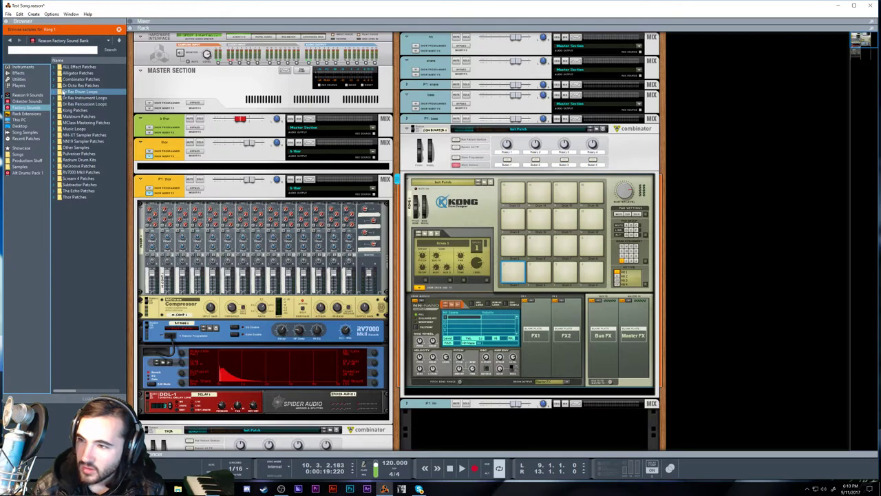
{"action": "key", "text": "Down"}
{"action": "key", "text": "Down"}
{"action": "key", "text": "Down"}
{"action": "key", "text": "Down"}
{"action": "key", "text": "Down"}
{"action": "key", "text": "Down"}
{"action": "key", "text": "Down"}
{"action": "key", "text": "Down"}
{"action": "key", "text": "Down"}
{"action": "key", "text": "Down"}
{"action": "key", "text": "Down"}
{"action": "key", "text": "Down"}
{"action": "key", "text": "Down"}
{"action": "key", "text": "Down"}
{"action": "key", "text": "Down"}
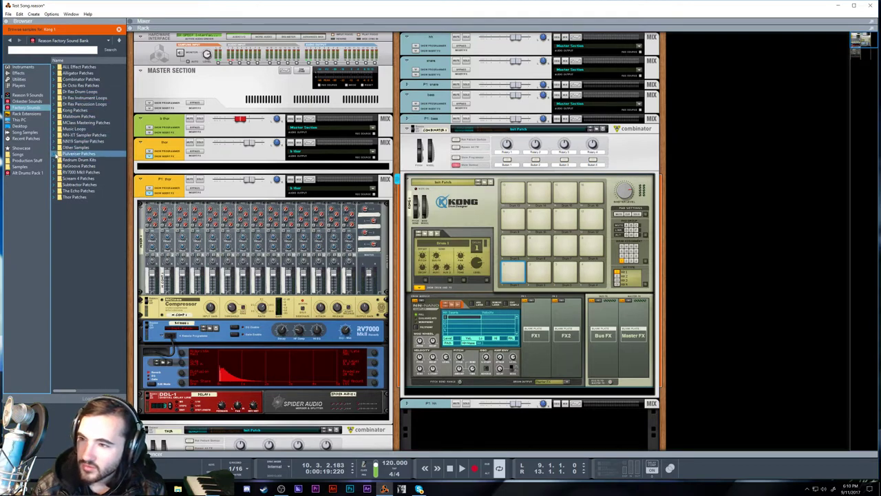
{"action": "key", "text": "Up"}
{"action": "key", "text": "Up"}
{"action": "key", "text": "Up"}
{"action": "key", "text": "Up"}
{"action": "key", "text": "Up"}
{"action": "key", "text": "Up"}
{"action": "key", "text": "Up"}
{"action": "key", "text": "Up"}
{"action": "key", "text": "Up"}
{"action": "key", "text": "Up"}
{"action": "key", "text": "Up"}
{"action": "key", "text": "Up"}
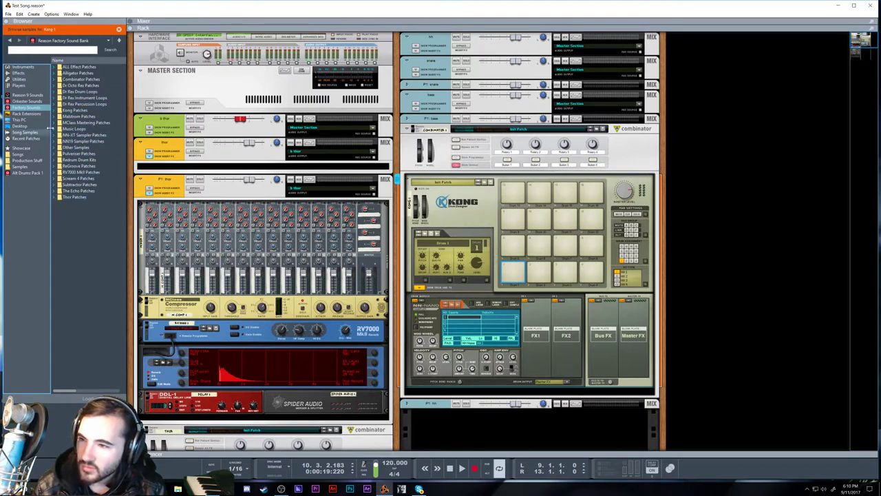
{"action": "key", "text": "Right"}
{"action": "key", "text": "Down"}
{"action": "key", "text": "Down"}
{"action": "key", "text": "Down"}
{"action": "left_click", "coordinate": [60, 135]}
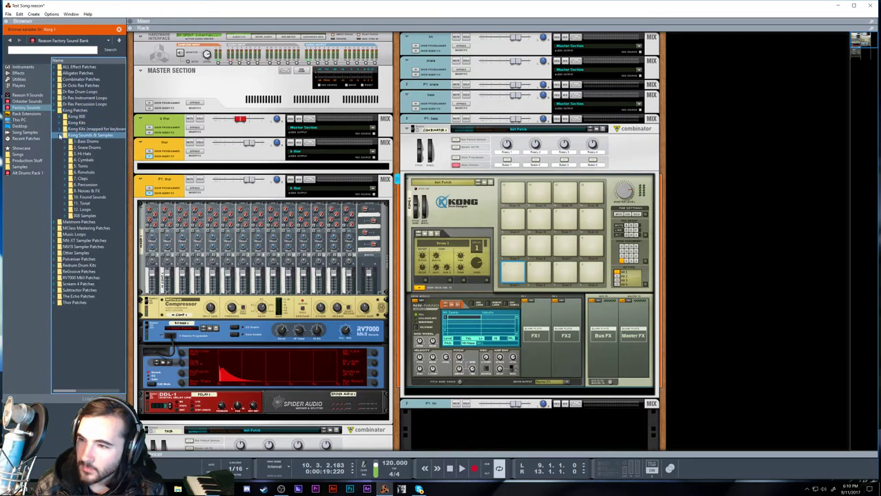
{"action": "left_click", "coordinate": [65, 141]}
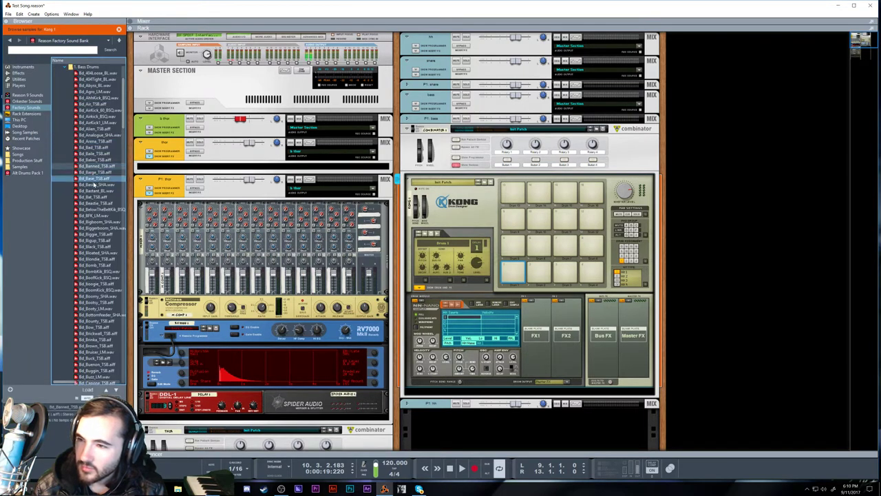
Audition several bass drum samples, load Bd_Brickwall_TSB.aiff into Drum 1's NN-Nano Sampler and trigger its pad.
{"action": "left_click", "coordinate": [96, 228]}
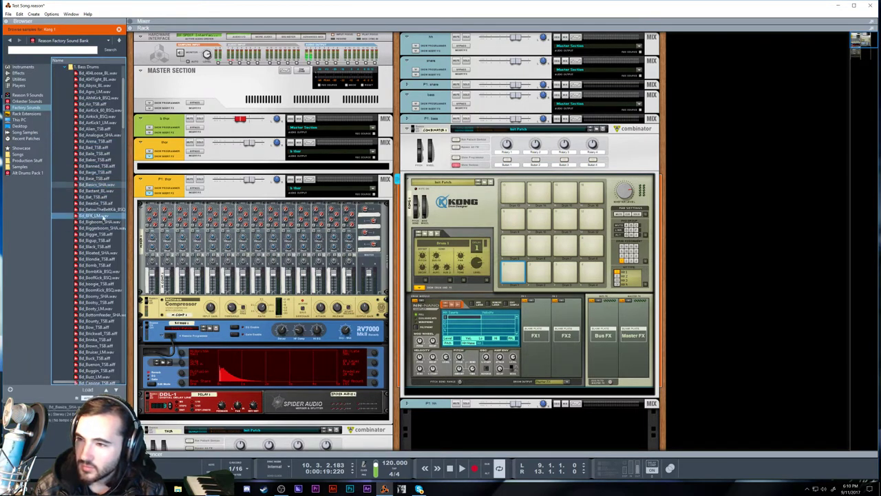
{"action": "left_click", "coordinate": [97, 197]}
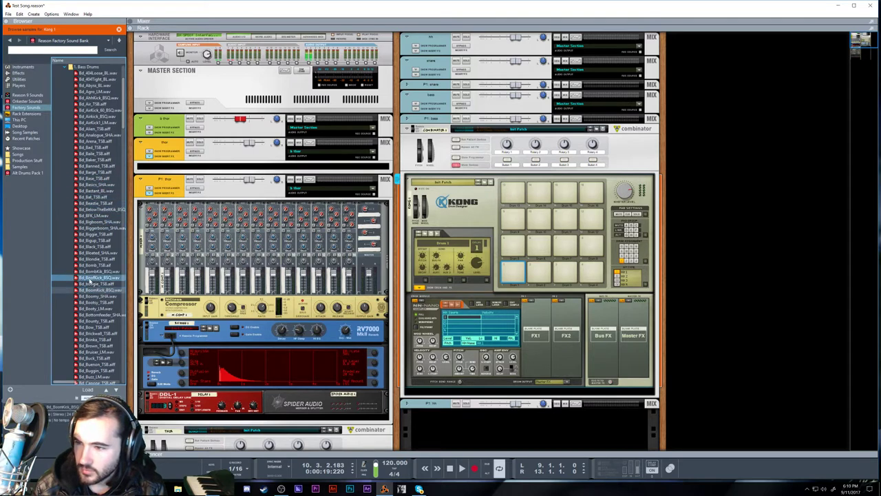
{"action": "left_click", "coordinate": [99, 111]}
{"action": "left_click", "coordinate": [96, 215]}
{"action": "left_click", "coordinate": [96, 266]}
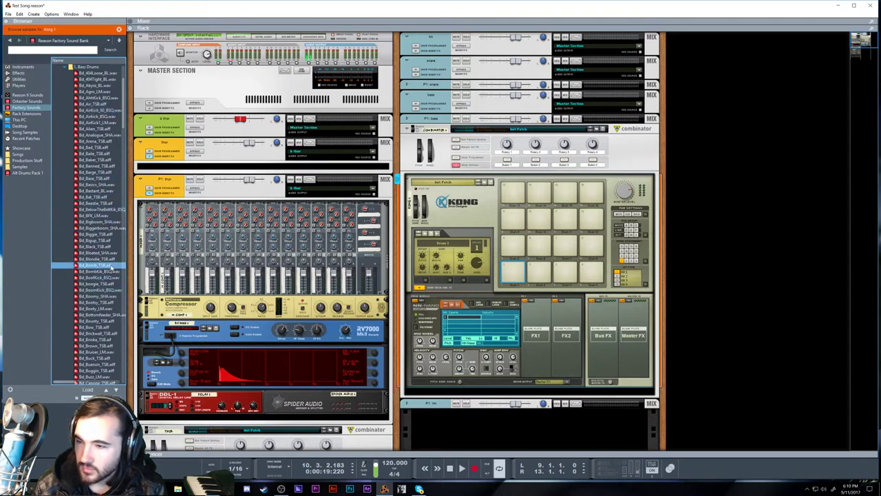
{"action": "left_click", "coordinate": [96, 312]}
{"action": "left_click", "coordinate": [96, 328]}
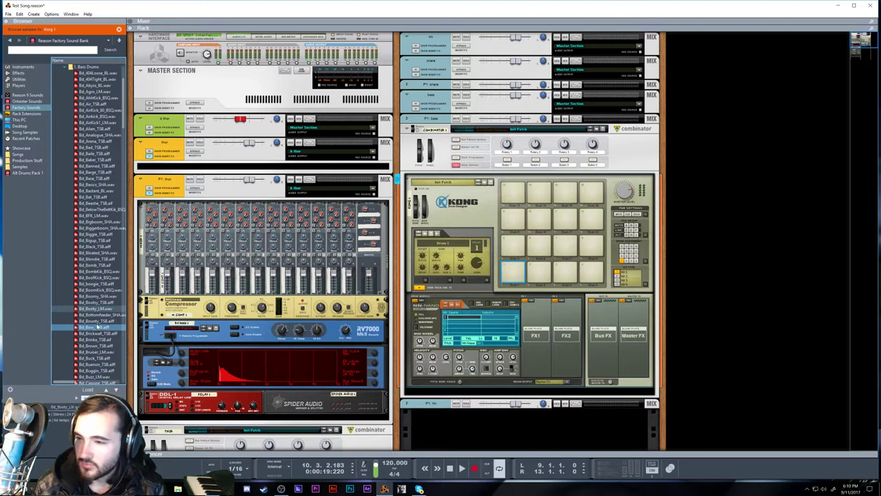
{"action": "left_click", "coordinate": [97, 340]}
{"action": "left_click", "coordinate": [97, 334]}
{"action": "left_click", "coordinate": [98, 352]}
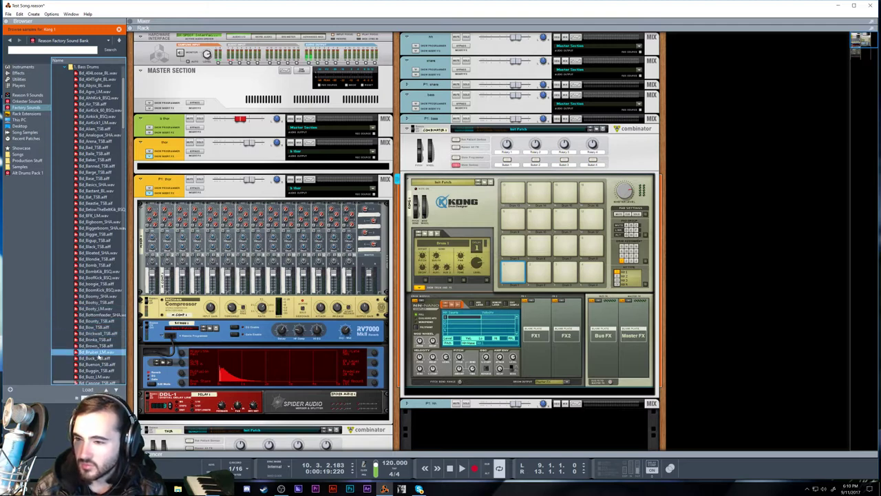
{"action": "left_click", "coordinate": [97, 340]}
{"action": "left_click_drag", "start_coordinate": [97, 334], "coordinate": [481, 317]}
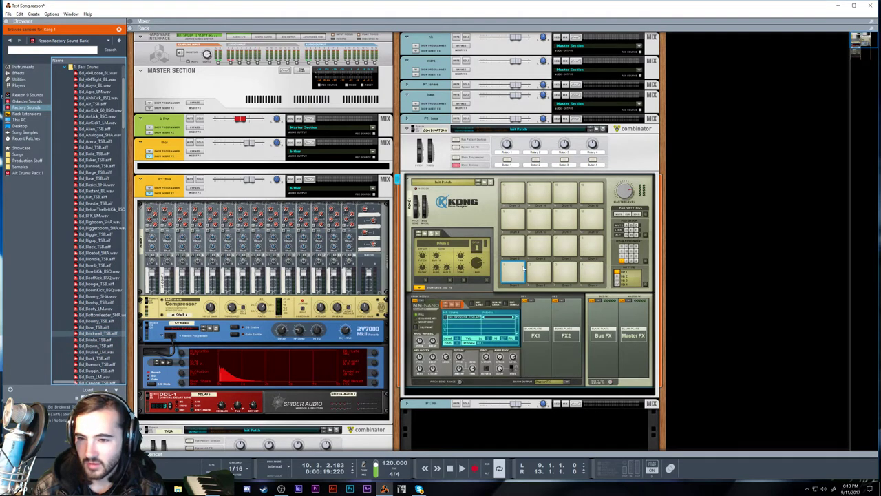
{"action": "left_click", "coordinate": [522, 269]}
Route Drum 1's output to Output 3-4 and name its pad bass.
{"action": "left_click", "coordinate": [567, 381]}
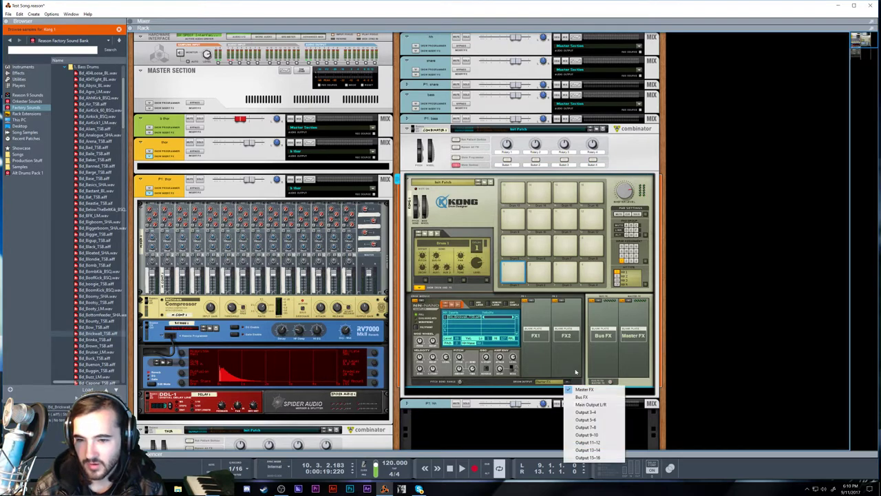
{"action": "left_click", "coordinate": [550, 355]}
{"action": "left_click", "coordinate": [569, 383]}
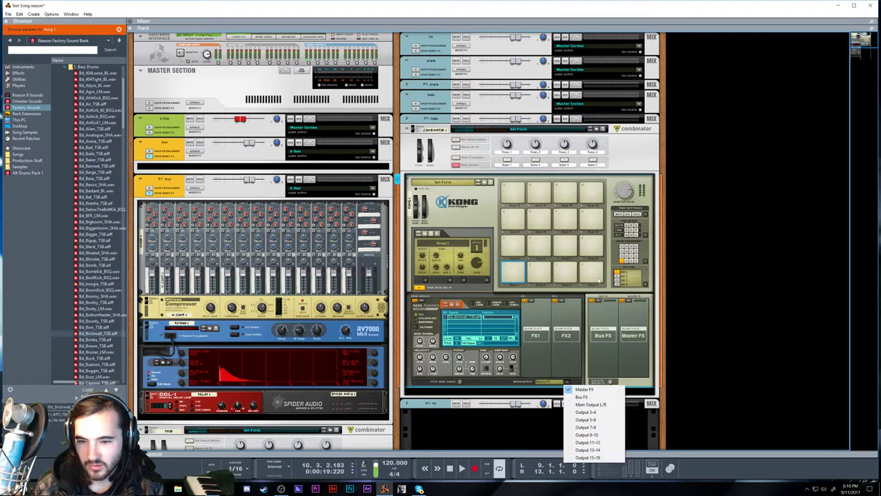
{"action": "left_click", "coordinate": [586, 413]}
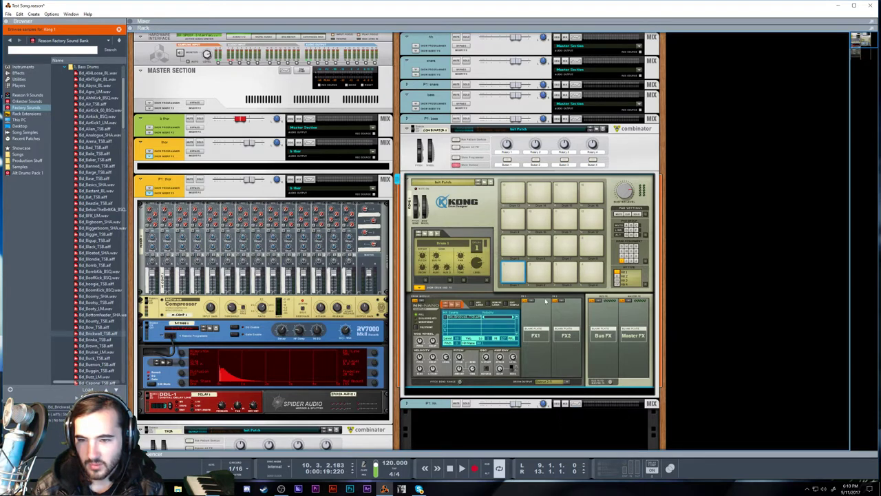
{"action": "double_click", "coordinate": [513, 285]}
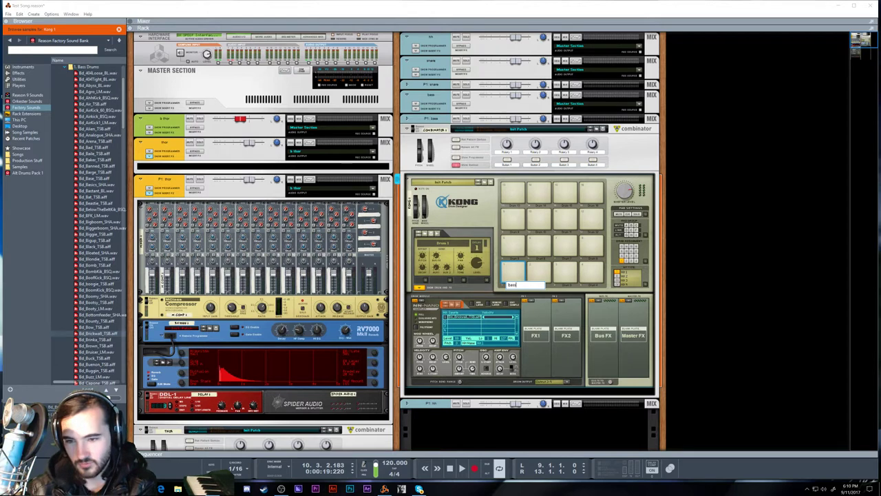
{"action": "type", "text": "bass"}
{"action": "key", "text": "Return"}
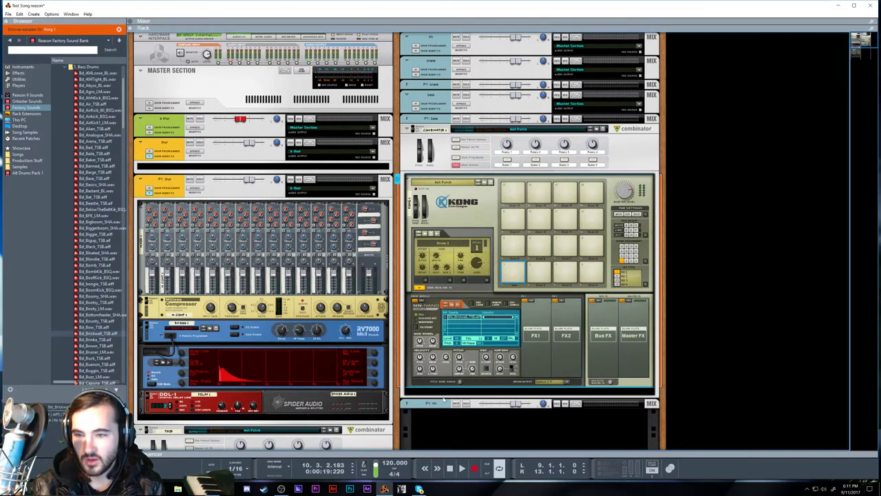
Move the P1: hh channel directly below the hh channel and cable Kong's audio output 3-4 to the bass mix channel's input.
{"action": "left_click_drag", "start_coordinate": [443, 401], "coordinate": [465, 58]}
{"action": "key", "text": "Tab"}
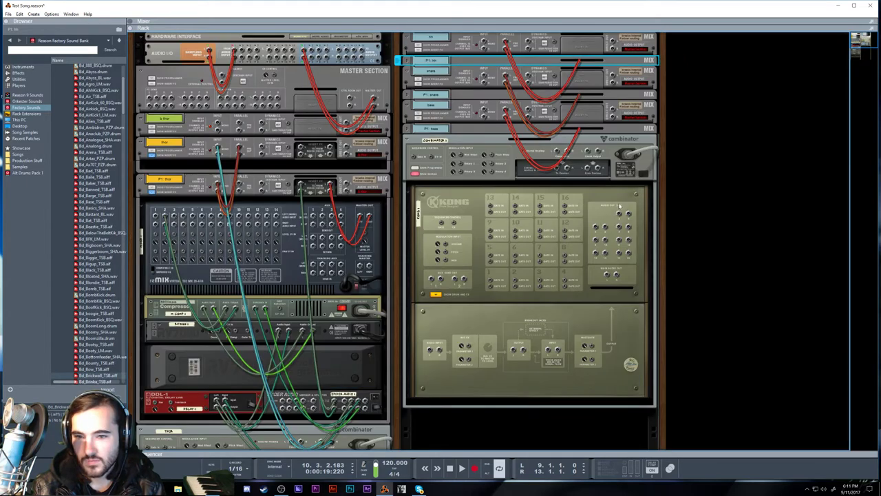
{"action": "left_click_drag", "start_coordinate": [619, 205], "coordinate": [484, 113]}
Rename the bass mix channel bd and return to the front of the rack.
{"action": "double_click", "coordinate": [431, 104]}
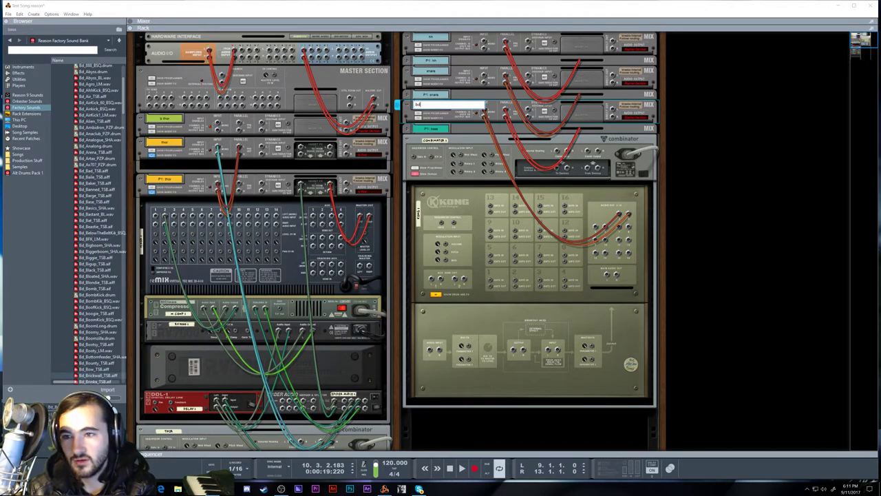
{"action": "type", "text": "bd"}
{"action": "key", "text": "Return"}
{"action": "key", "text": "Tab"}
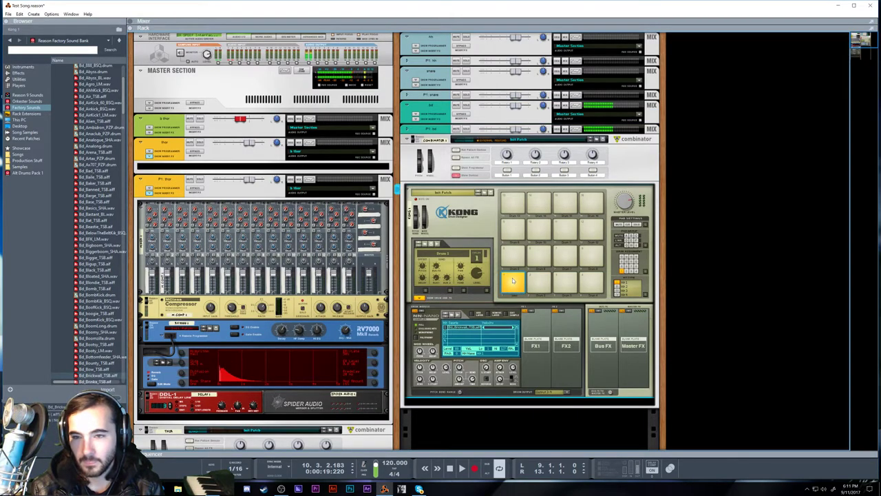
Select the Combinator and show the sequencer below the rack.
{"action": "right_click", "coordinate": [485, 210]}
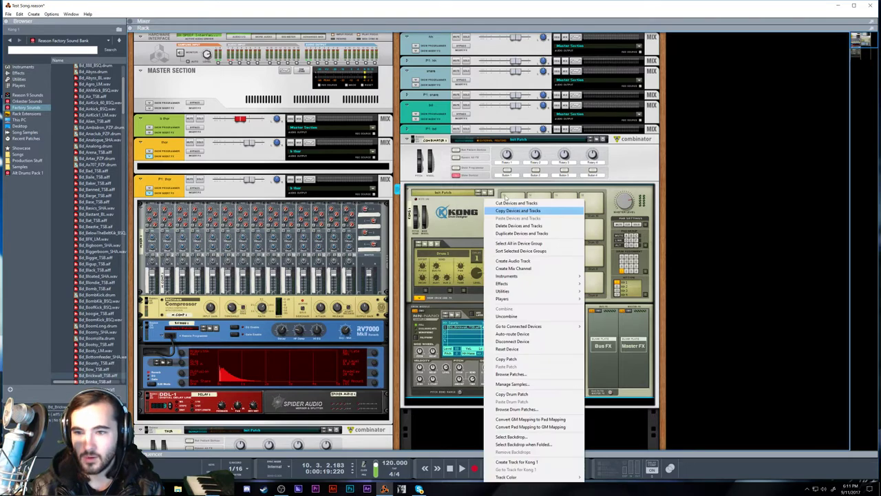
{"action": "left_click", "coordinate": [454, 402]}
{"action": "key", "text": "F7"}
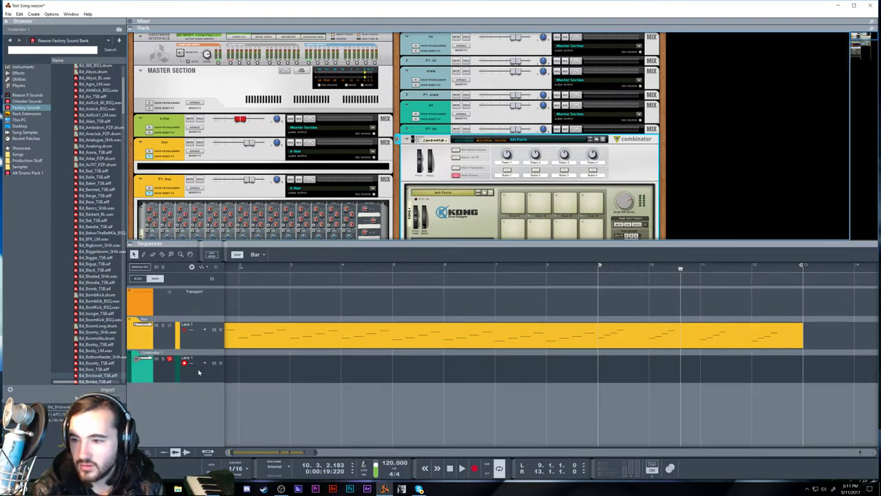
{"action": "left_click", "coordinate": [144, 368]}
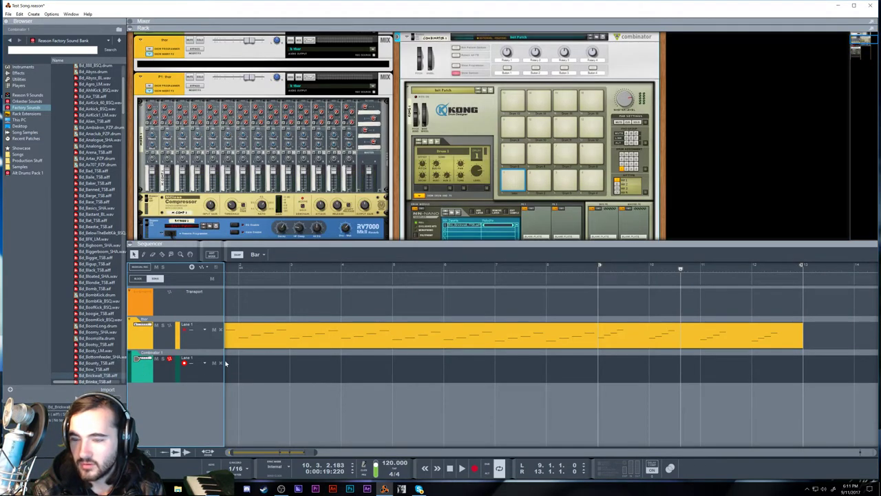
{"action": "left_click_drag", "start_coordinate": [257, 451], "coordinate": [252, 453]}
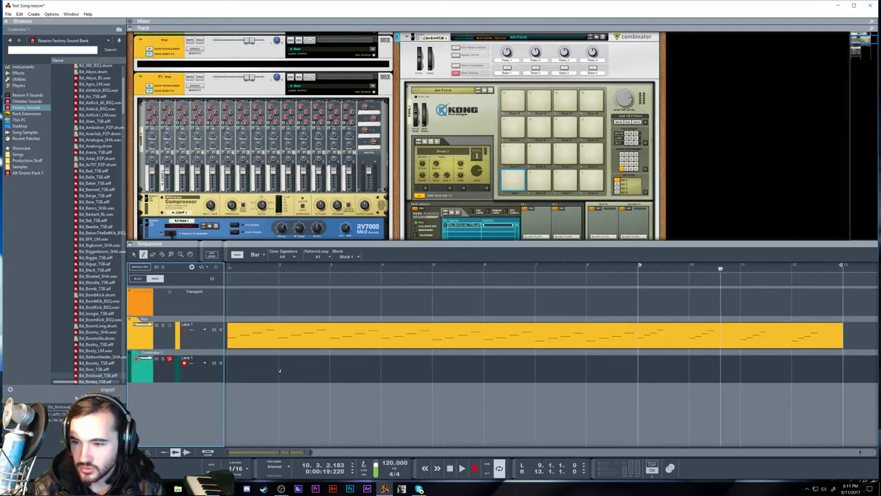
{"action": "left_click_drag", "start_coordinate": [278, 371], "coordinate": [431, 369]}
{"action": "double_click", "coordinate": [332, 368]}
{"action": "key", "text": "Escape"}
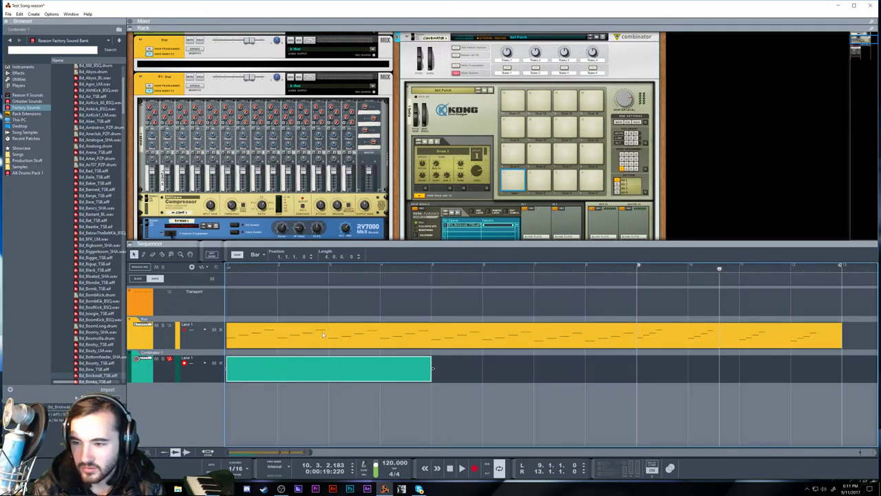
{"action": "key", "text": "Delete"}
Delete the Combinator 1 sequencer track while keeping its device in the rack.
{"action": "scroll", "coordinate": [468, 172], "scroll_direction": "down", "scroll_amount": 2}
{"action": "right_click", "coordinate": [493, 70]}
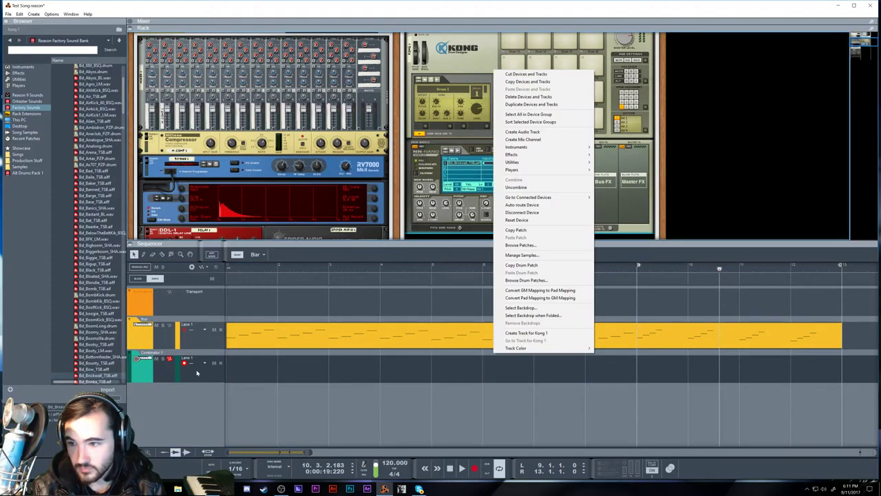
{"action": "right_click", "coordinate": [196, 372]}
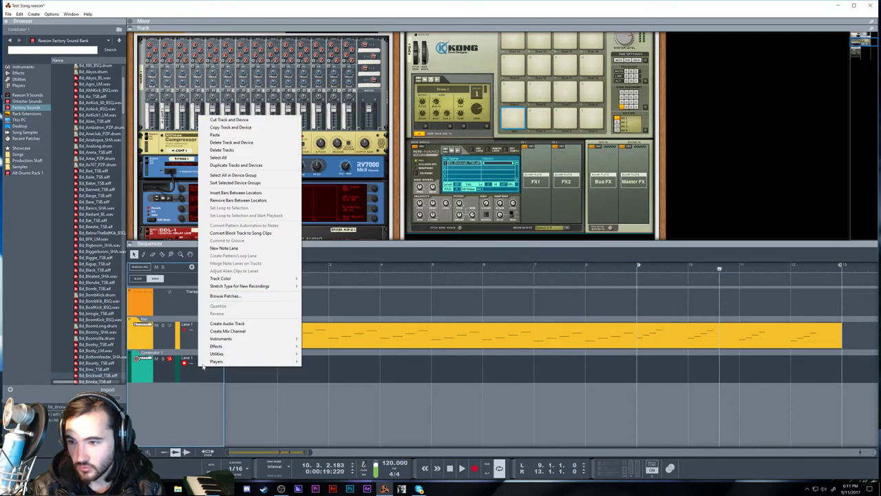
{"action": "left_click", "coordinate": [221, 150]}
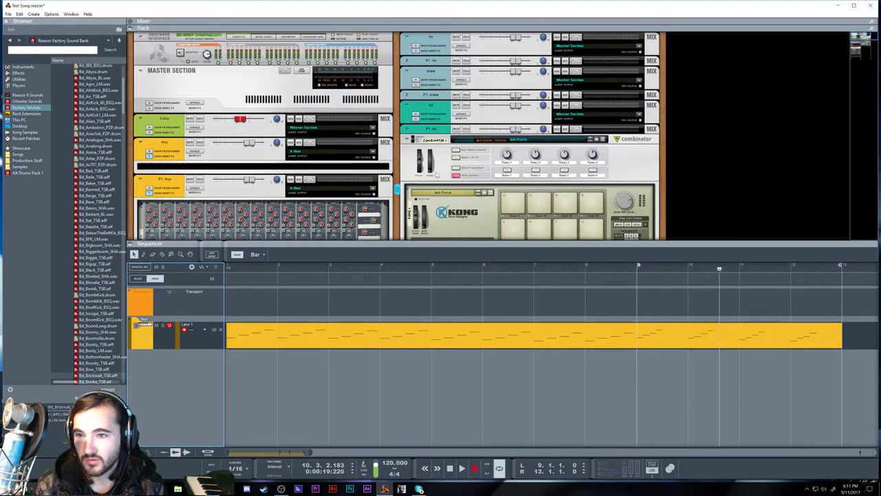
Create a sequencer track for Kong 1, draw a clip on it from bar 9 to bar 13 and open the clip for editing.
{"action": "scroll", "coordinate": [436, 175], "scroll_direction": "down", "scroll_amount": 2}
{"action": "scroll", "coordinate": [438, 128], "scroll_direction": "down", "scroll_amount": 2}
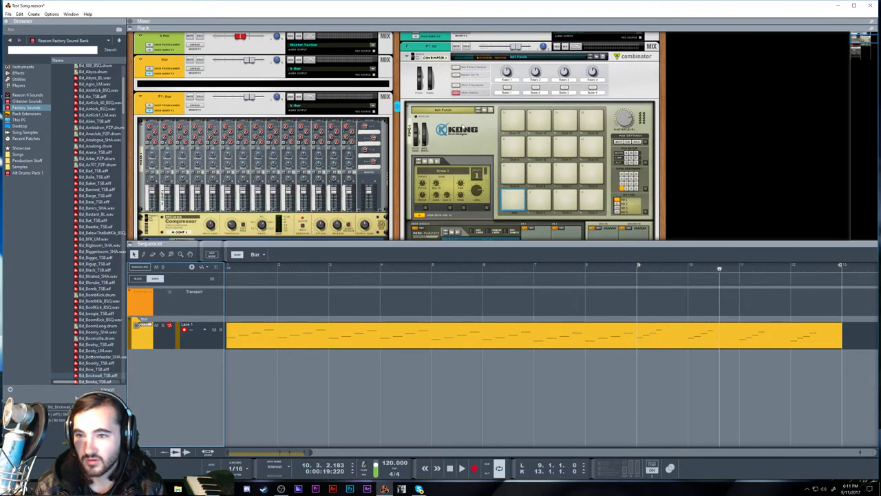
{"action": "scroll", "coordinate": [514, 197], "scroll_direction": "down", "scroll_amount": 3}
{"action": "right_click", "coordinate": [497, 92]}
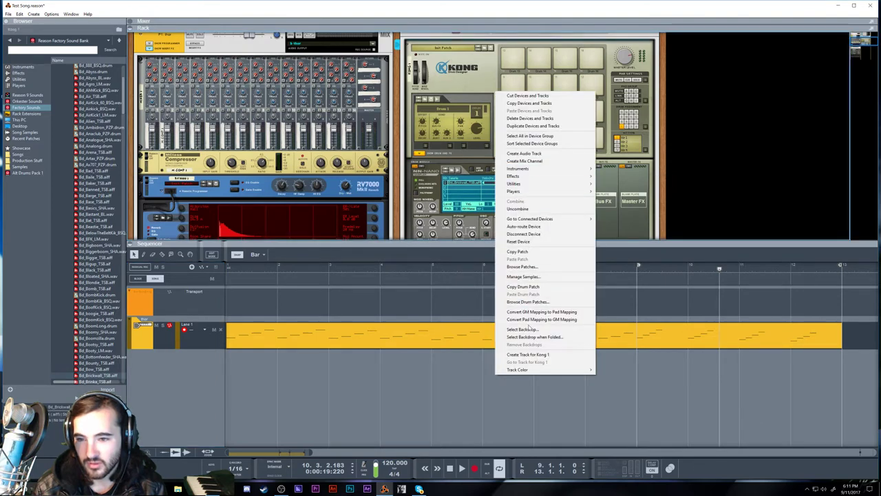
{"action": "left_click", "coordinate": [535, 356]}
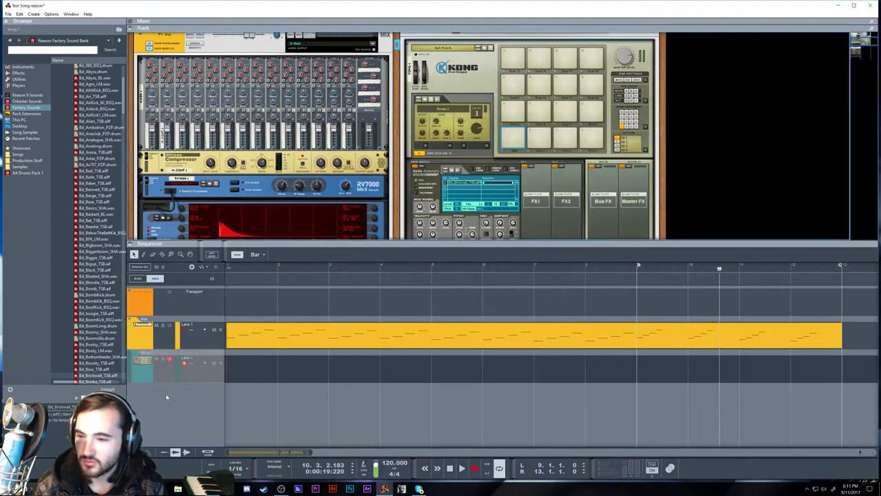
{"action": "left_click_drag", "start_coordinate": [629, 356], "coordinate": [841, 368]}
{"action": "double_click", "coordinate": [806, 372]}
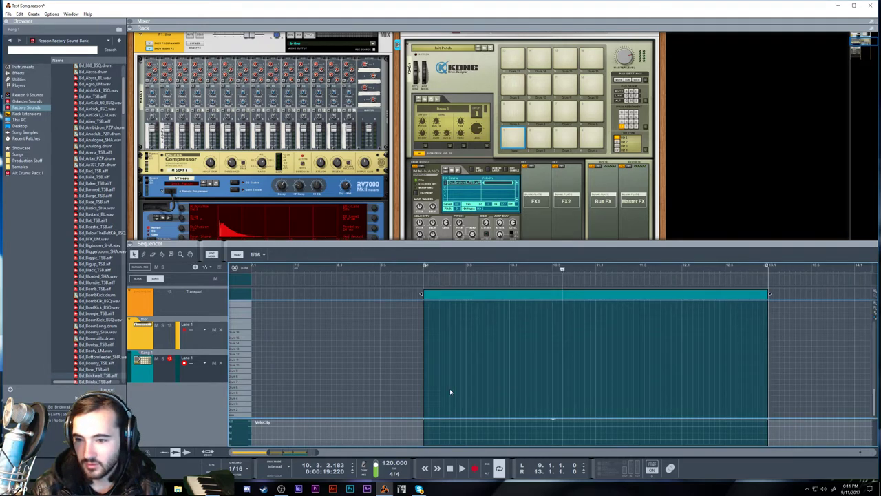
Draw C1 notes every half bar through the Kong clip from bar 9 to 12.3, and play from bar 9.
{"action": "left_click", "coordinate": [425, 416]}
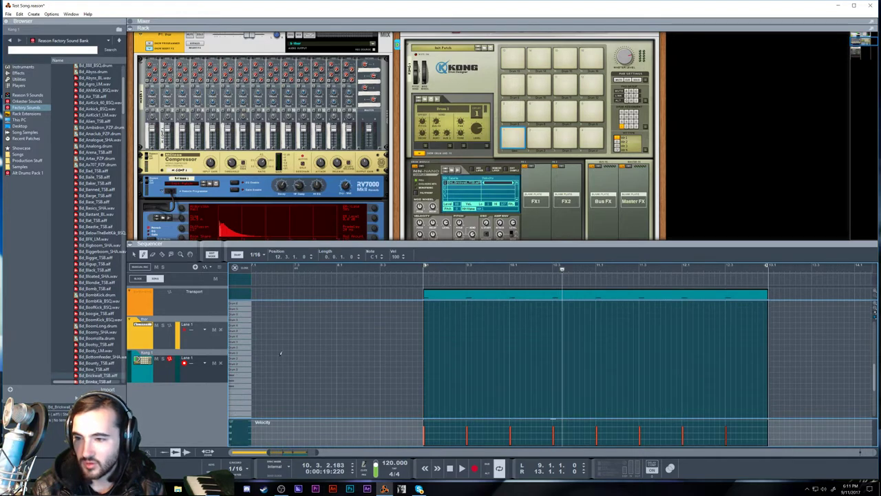
{"action": "key", "text": "q"}
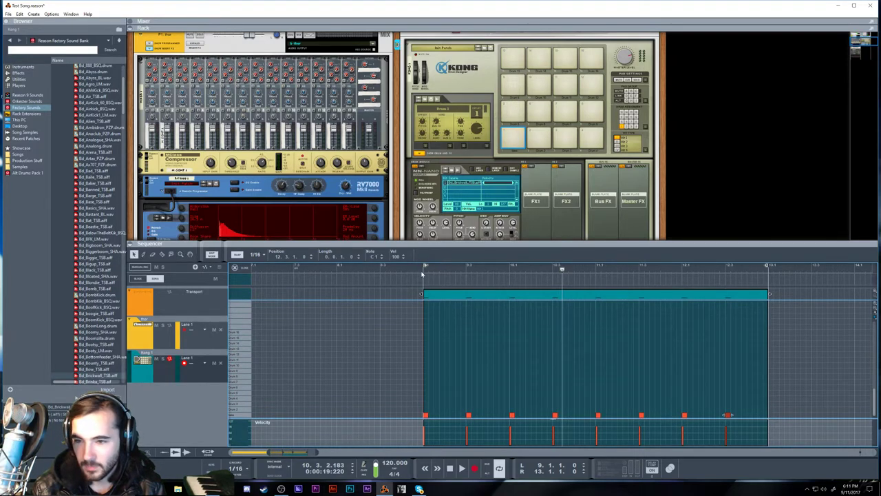
{"action": "left_click", "coordinate": [424, 269]}
{"action": "key", "text": "space"}
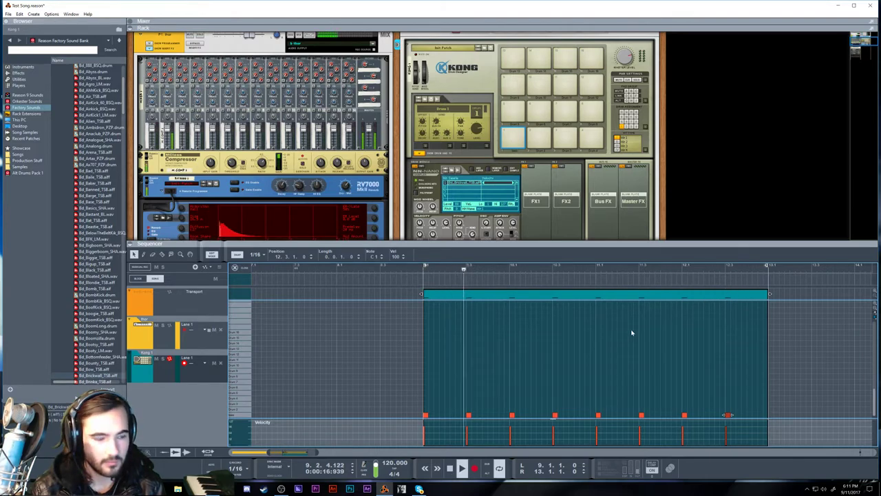
Select all the Kong clip notes, copy them one beat later so C1 plays on every beat, and stop playback.
{"action": "left_click_drag", "start_coordinate": [369, 376], "coordinate": [836, 431]}
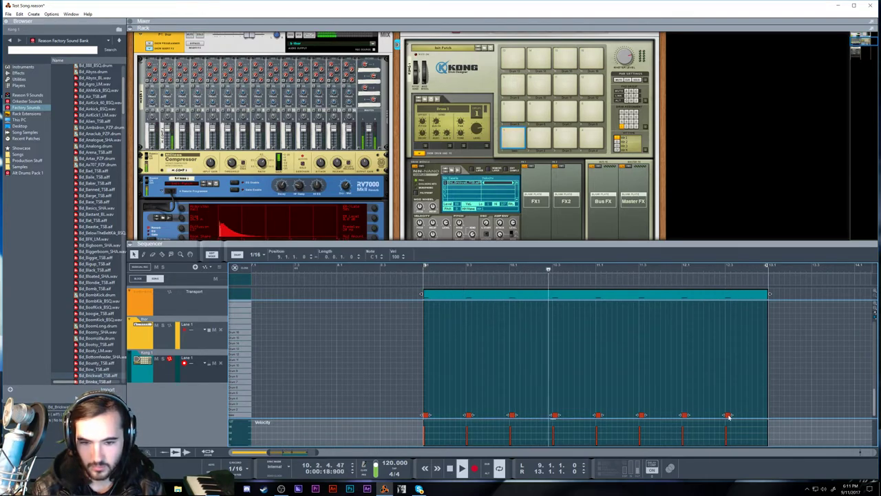
{"action": "left_click_drag", "start_coordinate": [728, 416], "coordinate": [750, 416], "text": "ctrl"}
{"action": "scroll", "coordinate": [531, 145], "scroll_direction": "up", "scroll_amount": 3}
{"action": "scroll", "coordinate": [534, 145], "scroll_direction": "up", "scroll_amount": 2}
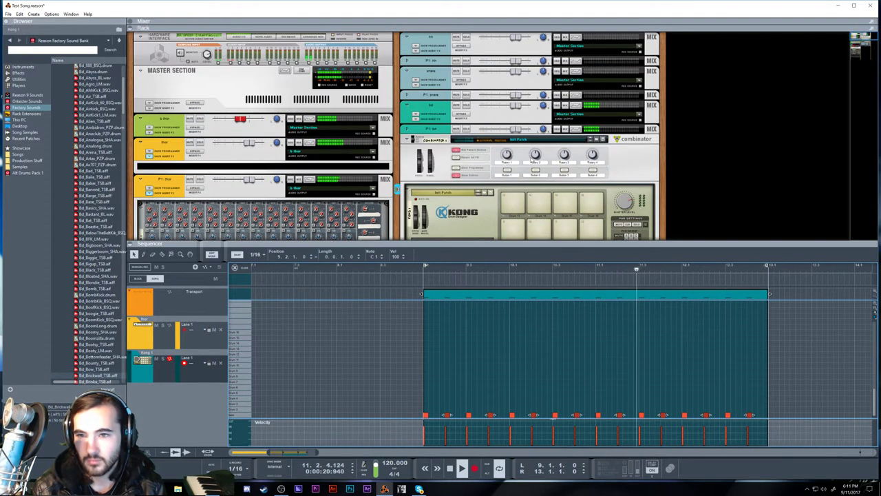
{"action": "key", "text": "space"}
Route the bd mix channel to a new output bus and name the bus b bd.
{"action": "left_click", "coordinate": [477, 127]}
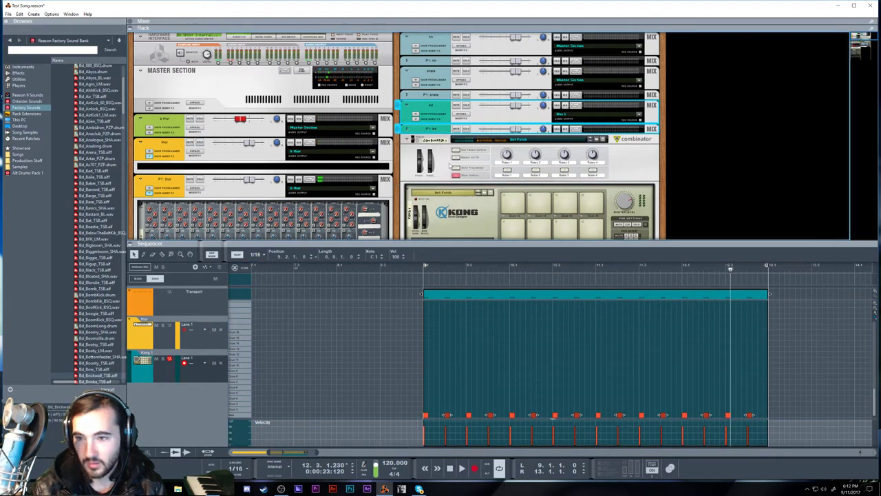
{"action": "scroll", "coordinate": [450, 166], "scroll_direction": "down", "scroll_amount": 6}
{"action": "double_click", "coordinate": [441, 166]}
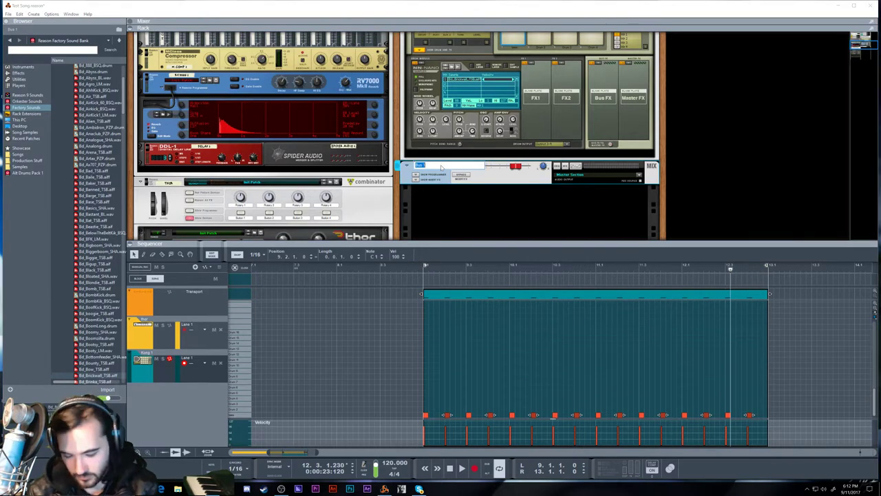
{"action": "type", "text": "b bd"}
{"action": "key", "text": "Return"}
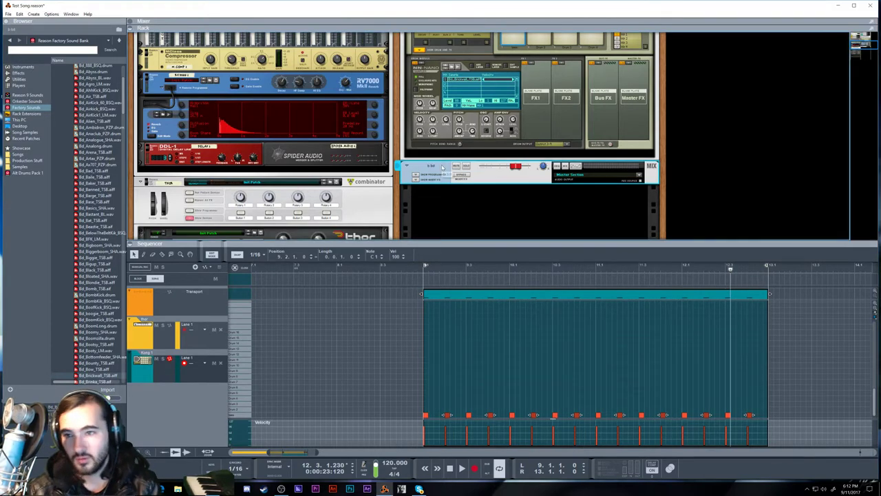
Move the b bd bus up in the rack so it sits directly above the bd channel.
{"action": "scroll", "coordinate": [475, 113], "scroll_direction": "up", "scroll_amount": 6}
{"action": "left_click_drag", "start_coordinate": [442, 168], "coordinate": [486, 61]}
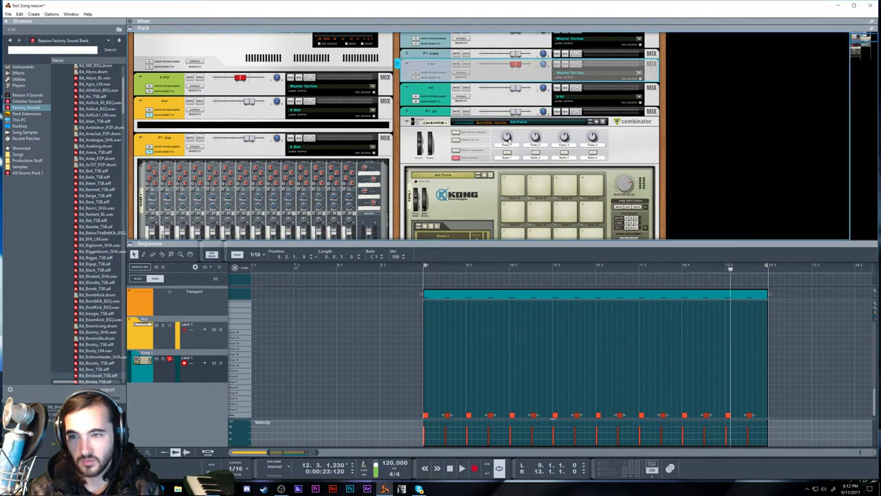
{"action": "scroll", "coordinate": [361, 157], "scroll_direction": "up", "scroll_amount": 1}
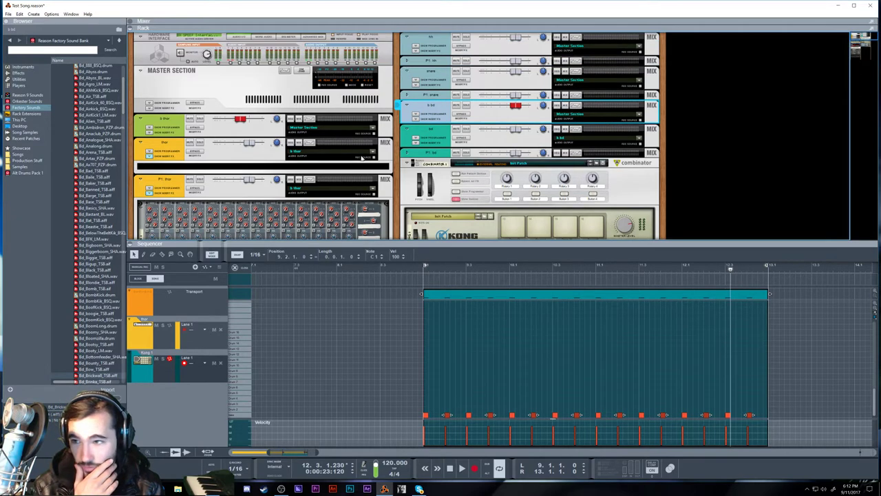
Show the rack at full height and fold the thor and P1: thor mix channels.
{"action": "scroll", "coordinate": [362, 158], "scroll_direction": "down", "scroll_amount": 1}
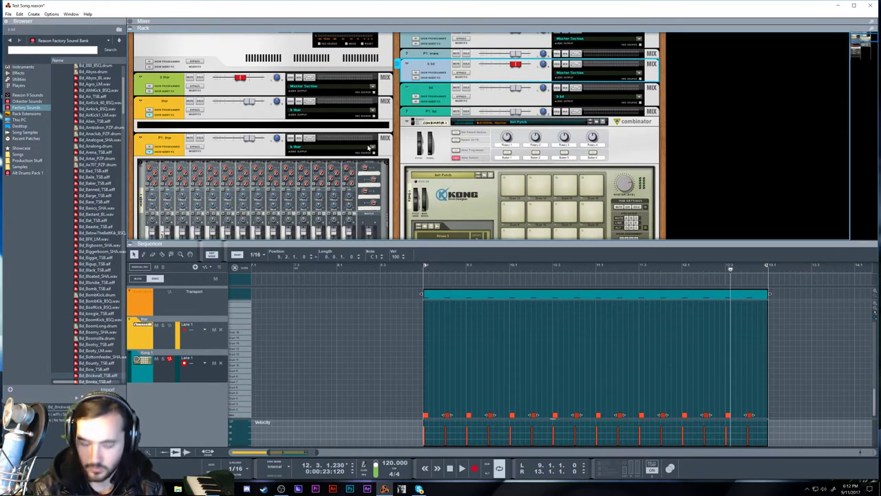
{"action": "key", "text": "F6"}
{"action": "key", "text": "F7"}
{"action": "key", "text": "F6"}
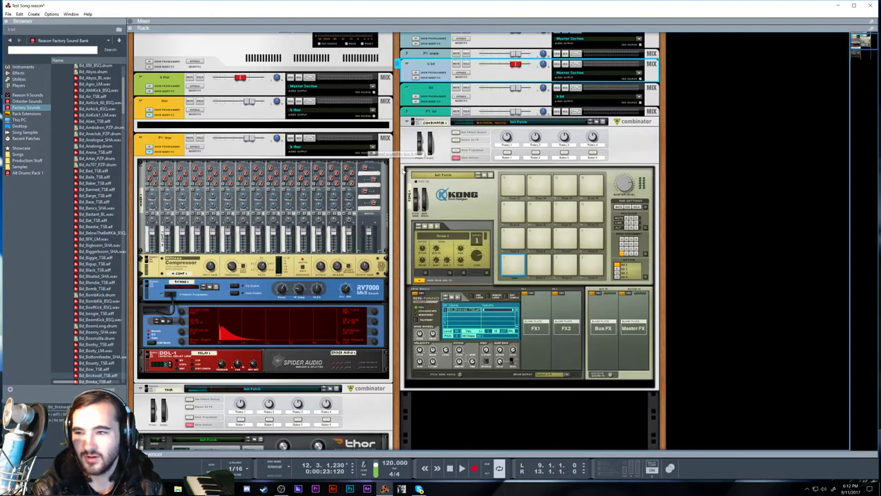
{"action": "left_click", "coordinate": [141, 102]}
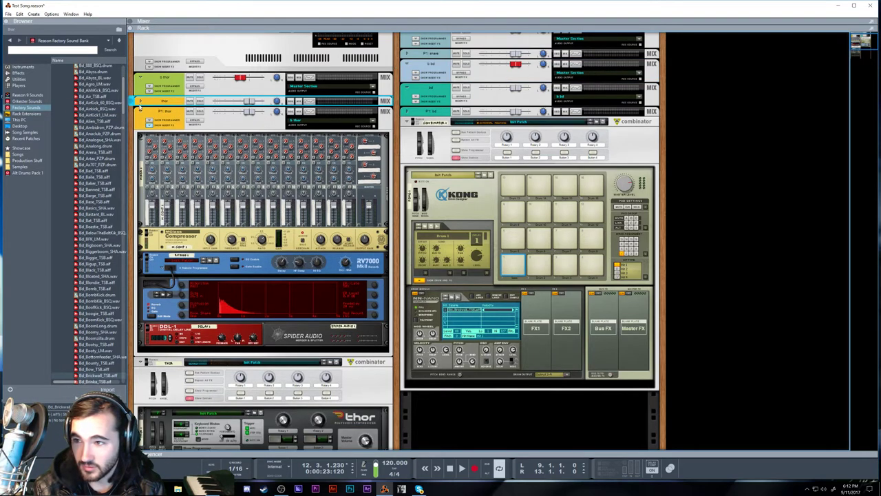
{"action": "left_click", "coordinate": [139, 114]}
{"action": "left_click", "coordinate": [140, 111]}
Route the b thor bus to a new output bus named ducking and move that bus above b thor.
{"action": "left_click", "coordinate": [158, 82]}
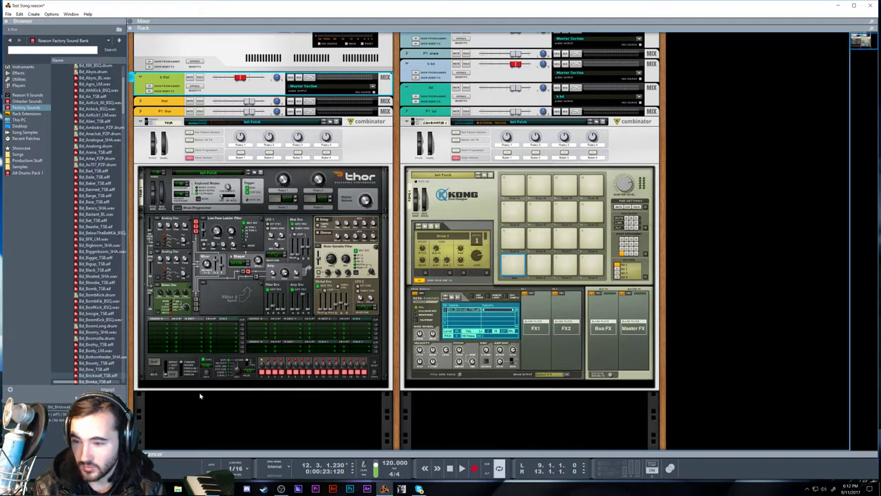
{"action": "right_click", "coordinate": [235, 389]}
{"action": "left_click", "coordinate": [177, 79]}
{"action": "key", "text": "ctrl+g"}
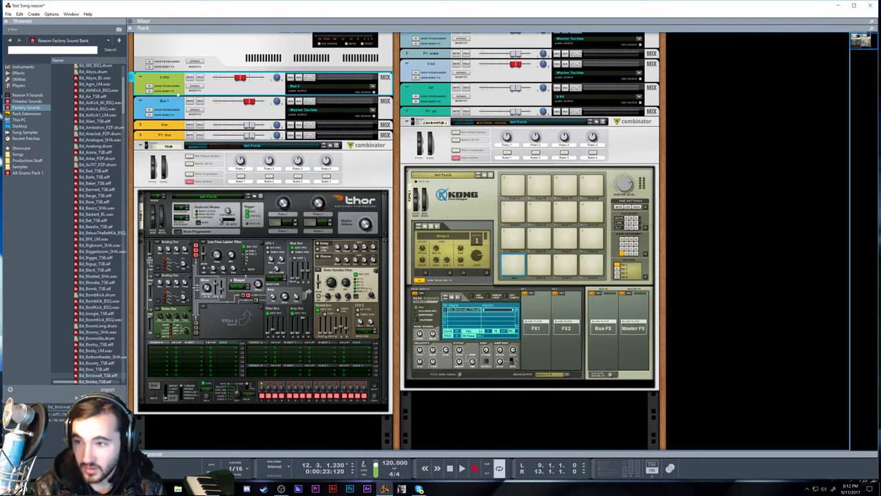
{"action": "double_click", "coordinate": [195, 104]}
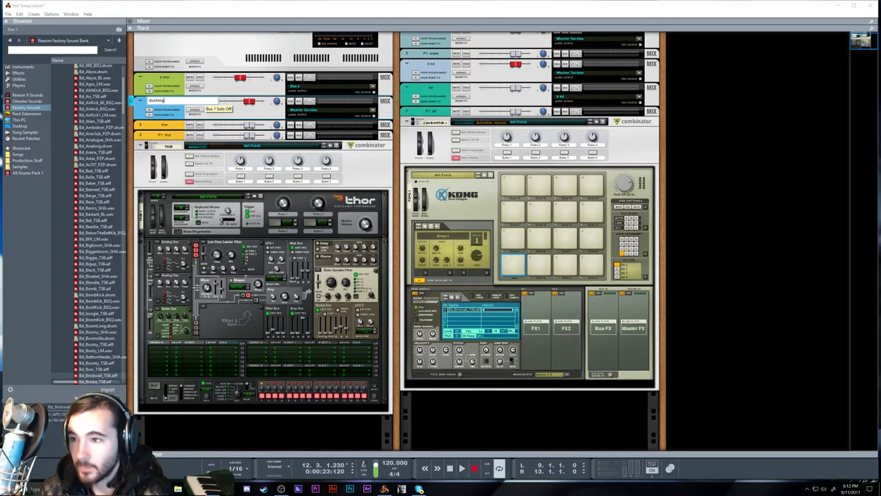
{"action": "key", "text": "Return"}
{"action": "left_click_drag", "start_coordinate": [170, 108], "coordinate": [170, 76]}
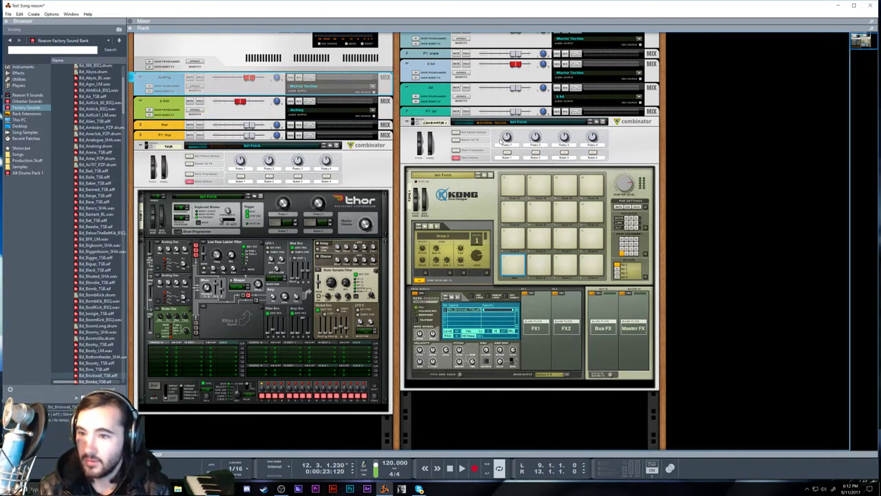
Add a Spider Audio Merger & Splitter below Kong and patch Kong's stereo output through its splitter to the bd channel input.
{"action": "right_click", "coordinate": [492, 204]}
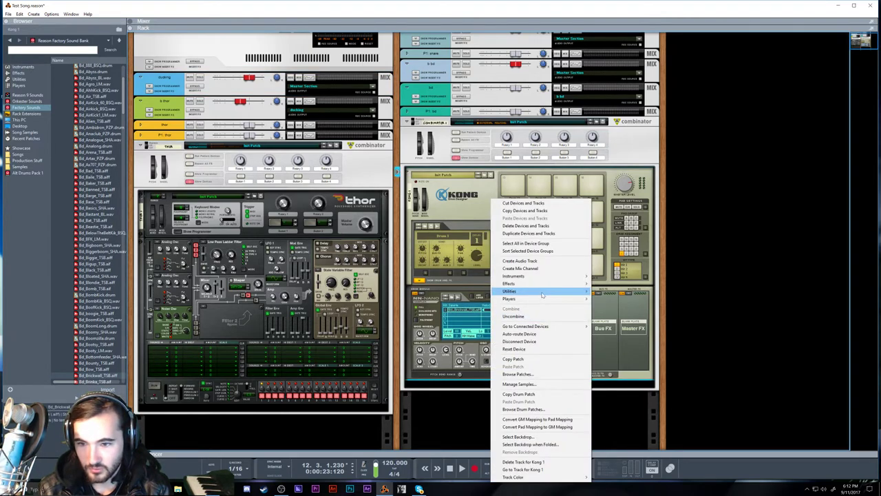
{"action": "mouse_move", "coordinate": [549, 295]}
{"action": "left_click", "coordinate": [647, 322]}
{"action": "key", "text": "Tab"}
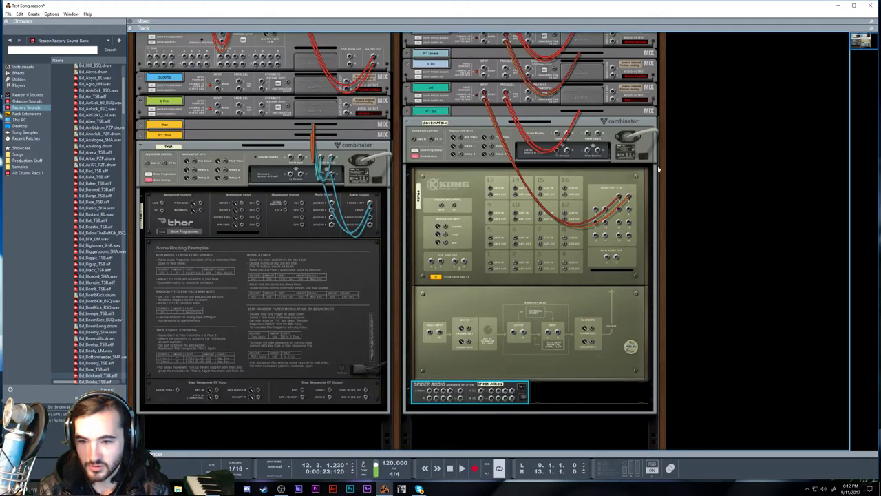
{"action": "left_click_drag", "start_coordinate": [621, 198], "coordinate": [484, 115]}
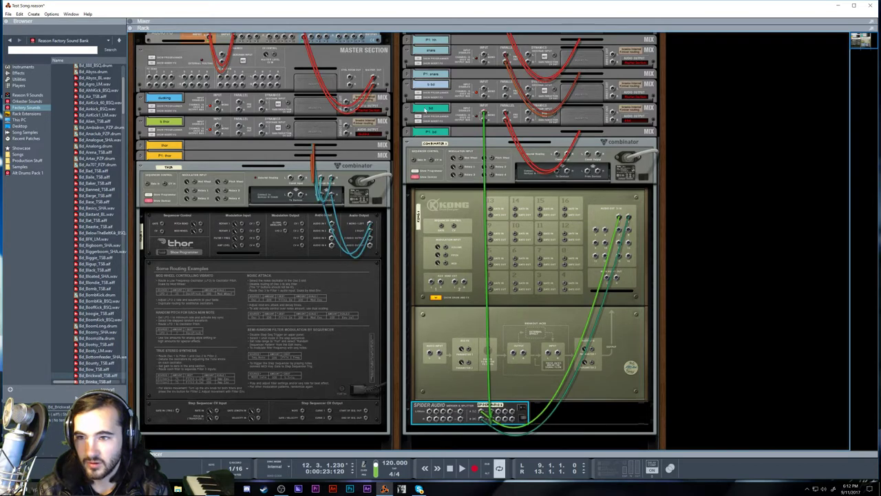
Show the ducking bus's insert effects and add an MClass Compressor there.
{"action": "left_click_drag", "start_coordinate": [494, 415], "coordinate": [151, 110]}
{"action": "left_click", "coordinate": [152, 110]}
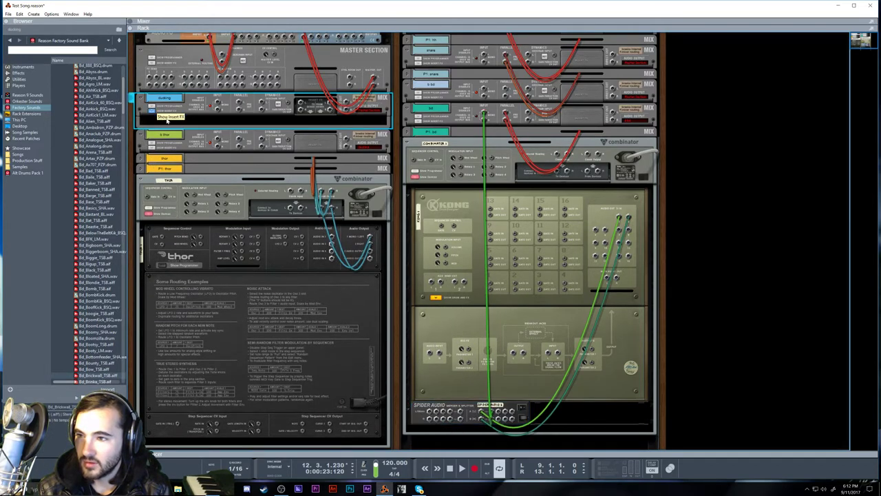
{"action": "right_click", "coordinate": [169, 122]}
{"action": "mouse_move", "coordinate": [196, 198]}
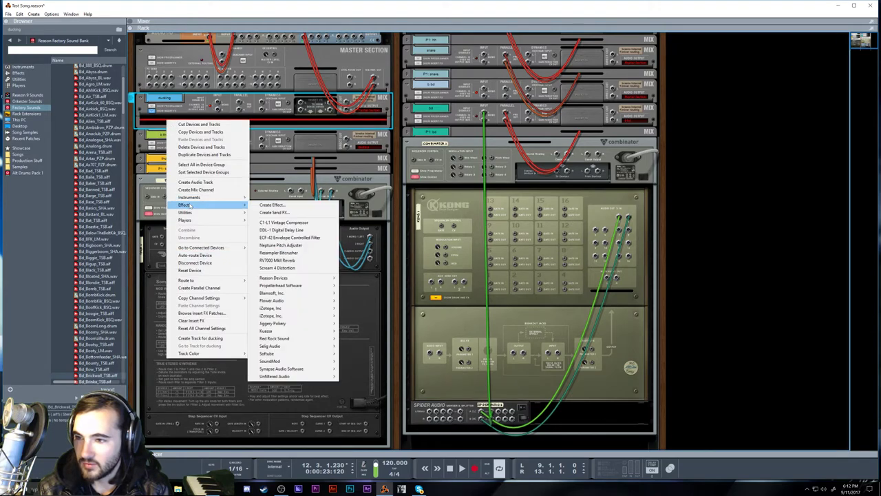
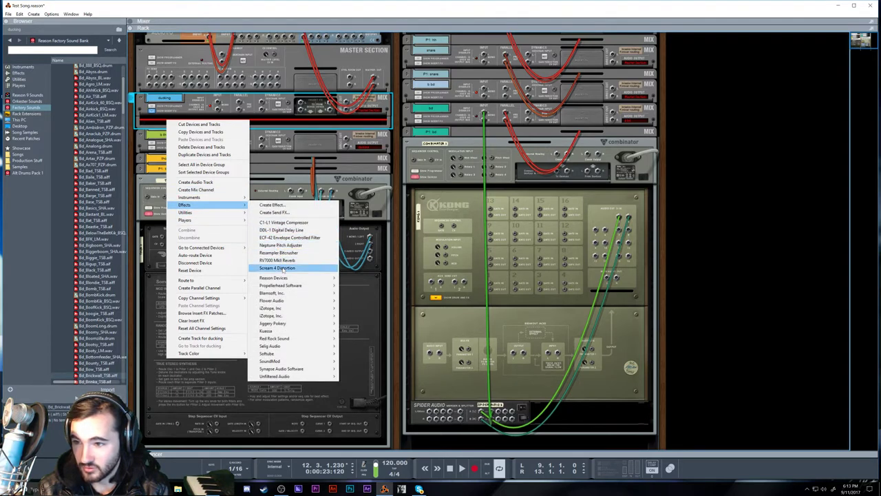
{"action": "mouse_move", "coordinate": [289, 277]}
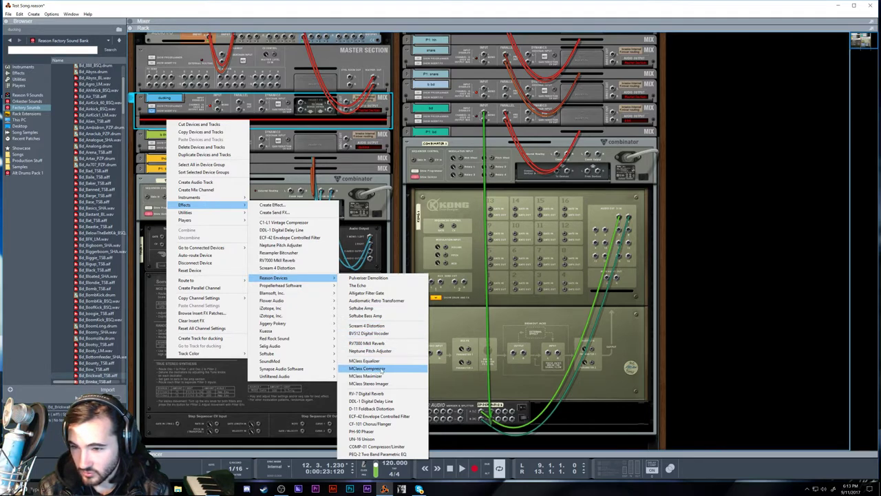
{"action": "left_click", "coordinate": [372, 369]}
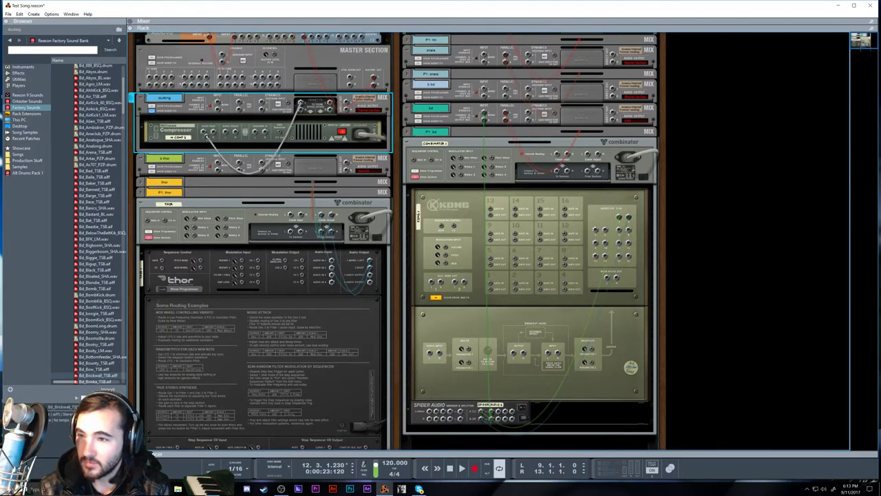
Patch a Spider Audio splitter output into the ducking compressor's sidechain input and return to the front of the rack.
{"action": "left_click", "coordinate": [224, 134]}
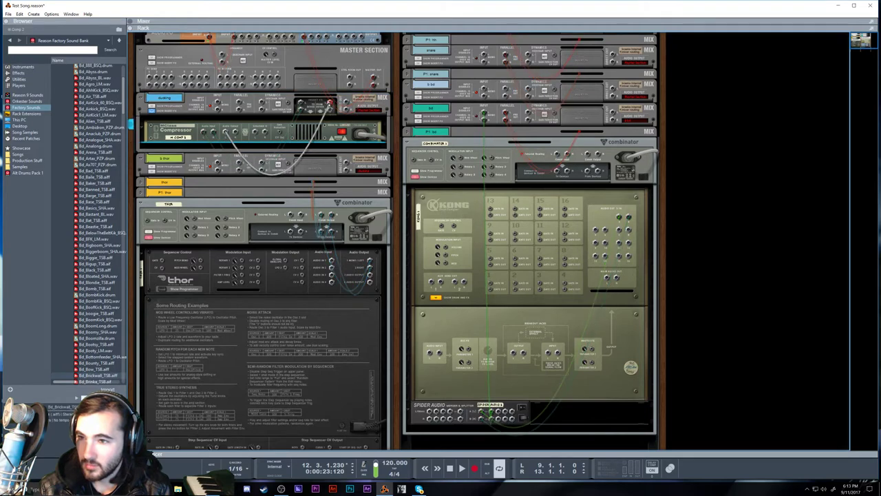
{"action": "left_click_drag", "start_coordinate": [499, 415], "coordinate": [254, 132]}
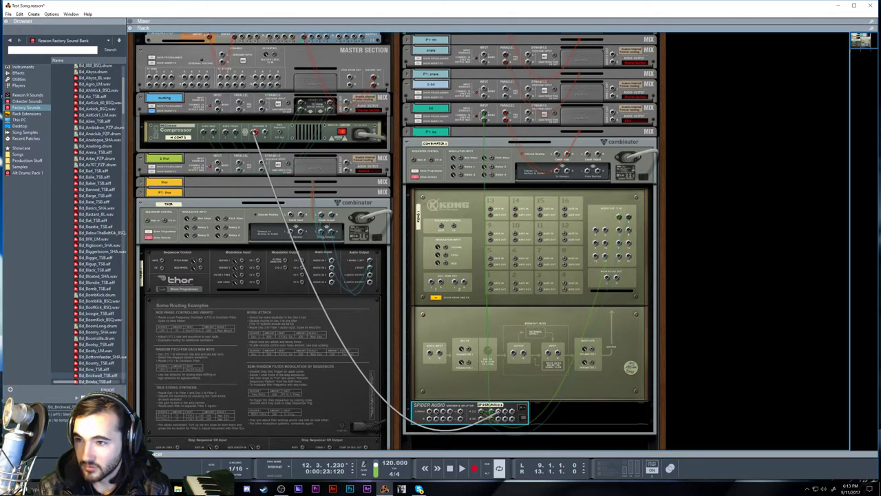
{"action": "key", "text": "Tab"}
{"action": "left_click", "coordinate": [510, 280]}
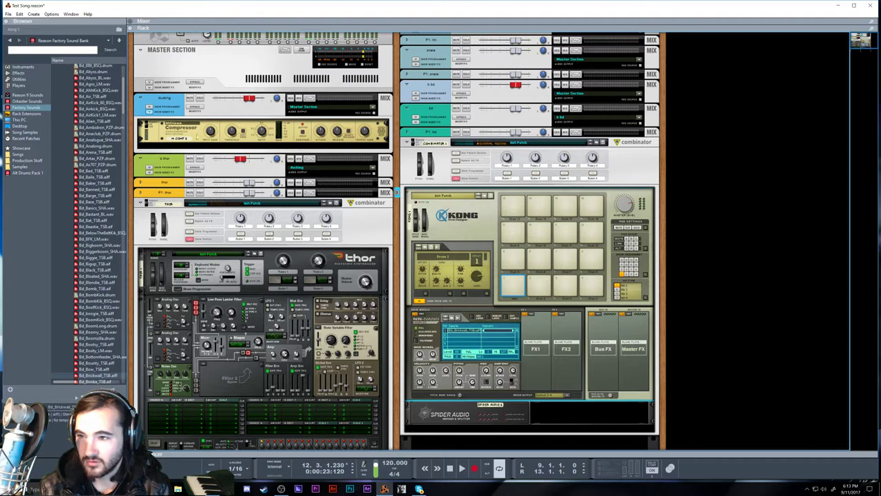
Play the Kong clip and examine the ducking compressor's settings in the rack.
{"action": "key", "text": "F7"}
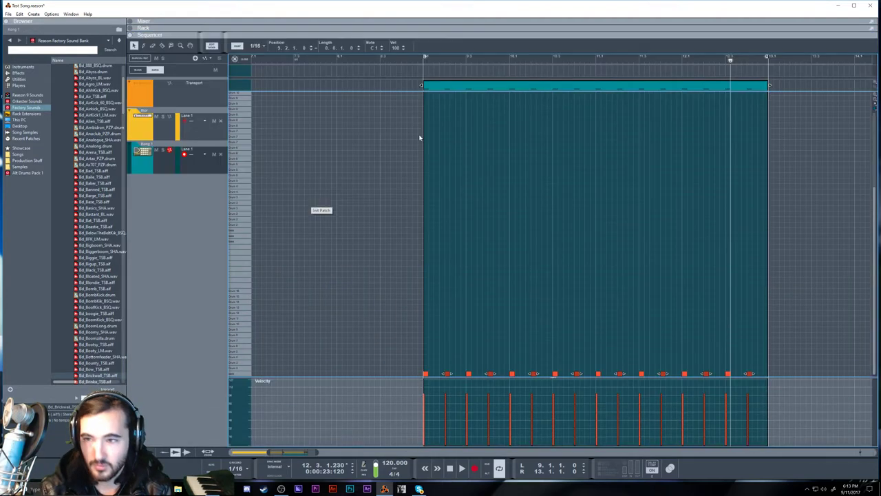
{"action": "key", "text": "F6"}
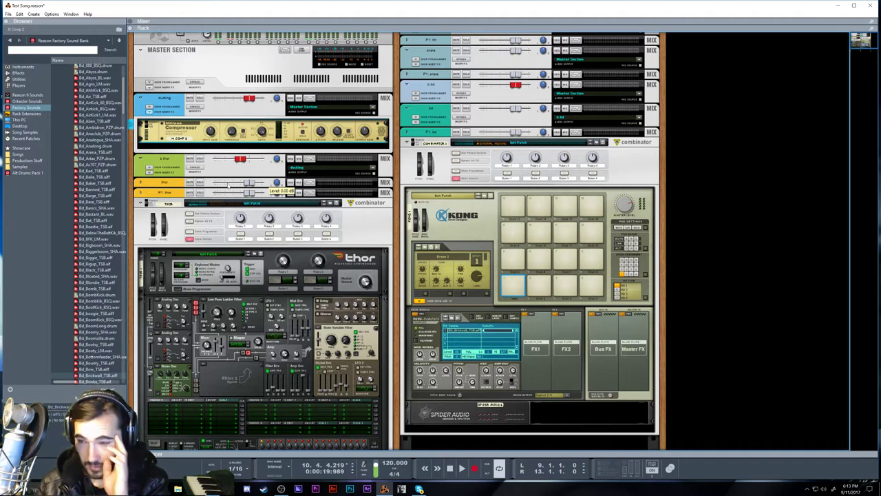
{"action": "left_click", "coordinate": [229, 113]}
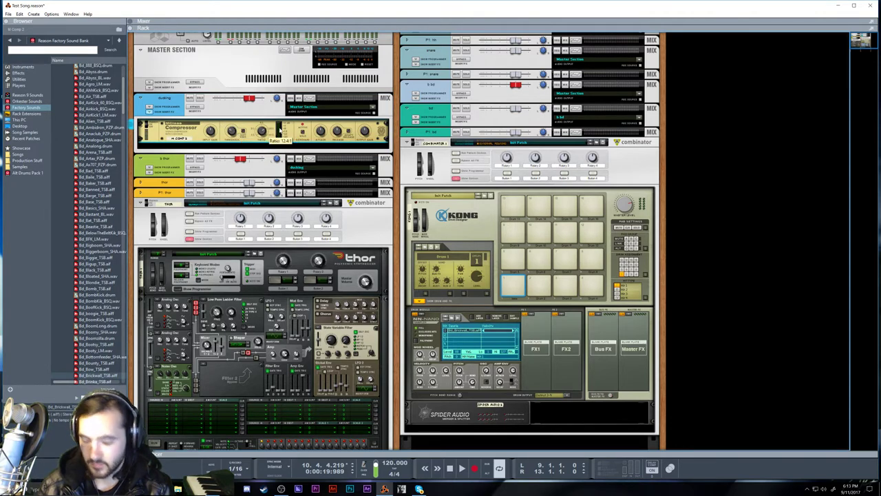
Play from bar 9 and lower the b bd bus level to about -2.69 dB.
{"action": "key", "text": "F7"}
{"action": "left_click_drag", "start_coordinate": [413, 61], "coordinate": [424, 62]}
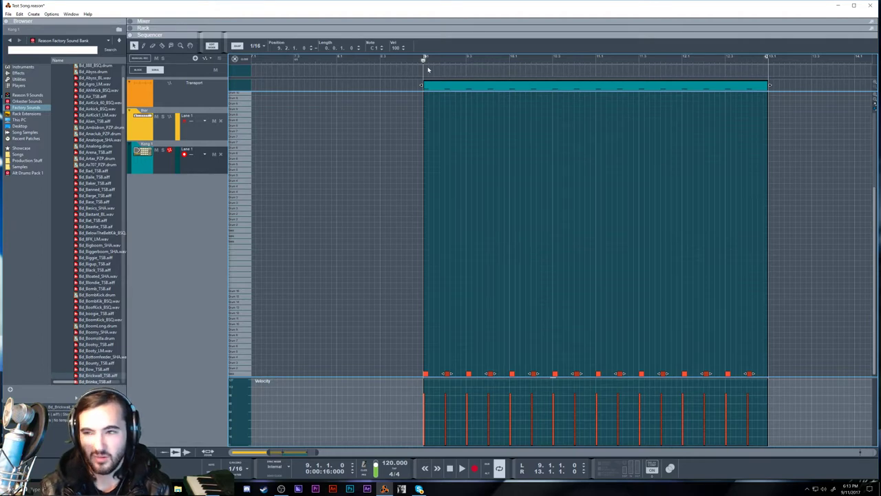
{"action": "key", "text": "F7"}
{"action": "key", "text": "F7"}
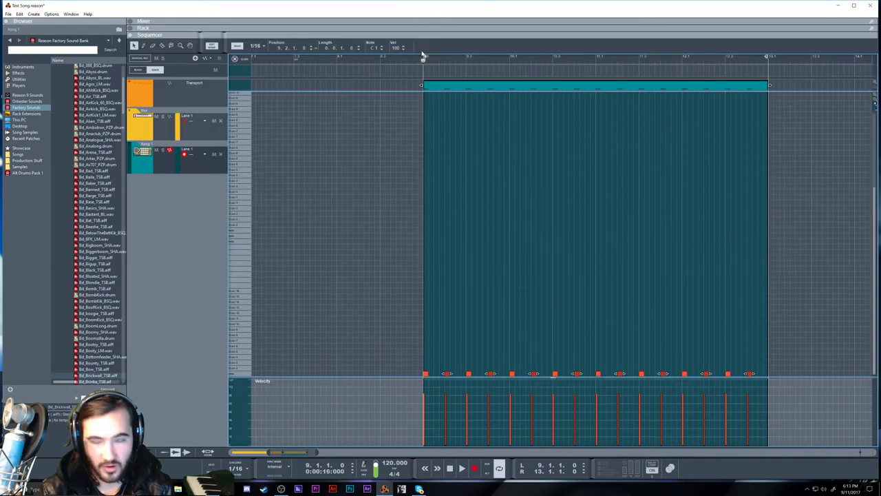
{"action": "key", "text": "space"}
{"action": "key", "text": "F6"}
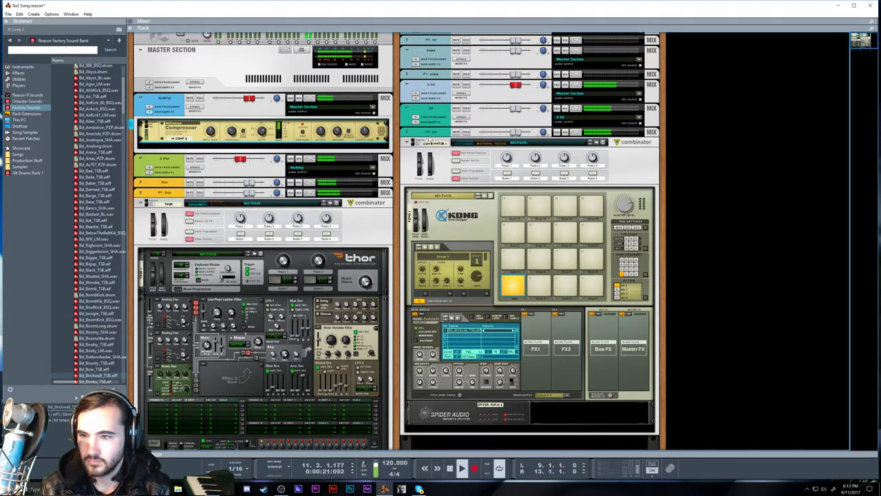
{"action": "left_click", "coordinate": [514, 85]}
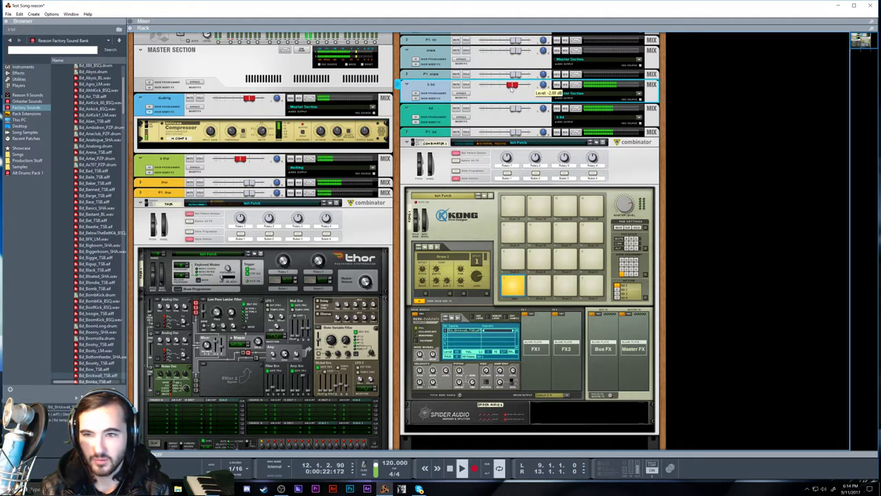
Rename the Combinator holding the drum kit as Kong.
{"action": "left_click", "coordinate": [432, 143]}
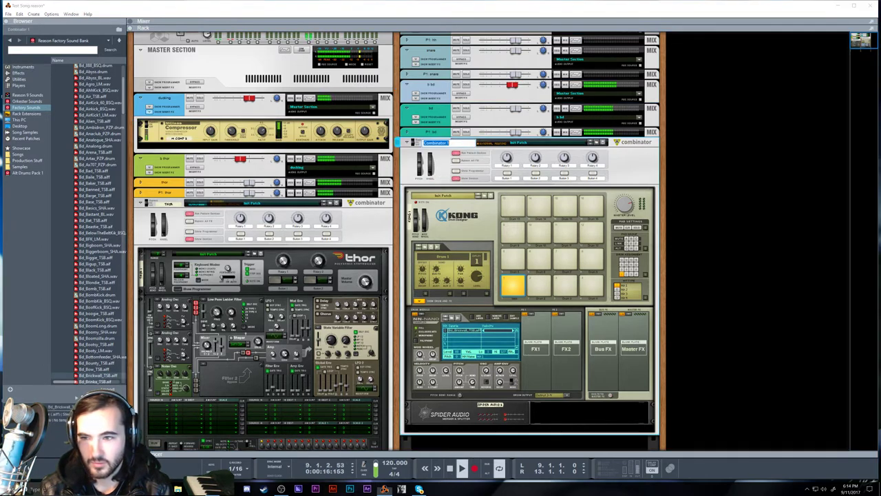
{"action": "double_click", "coordinate": [431, 144]}
{"action": "type", "text": "Ko"}
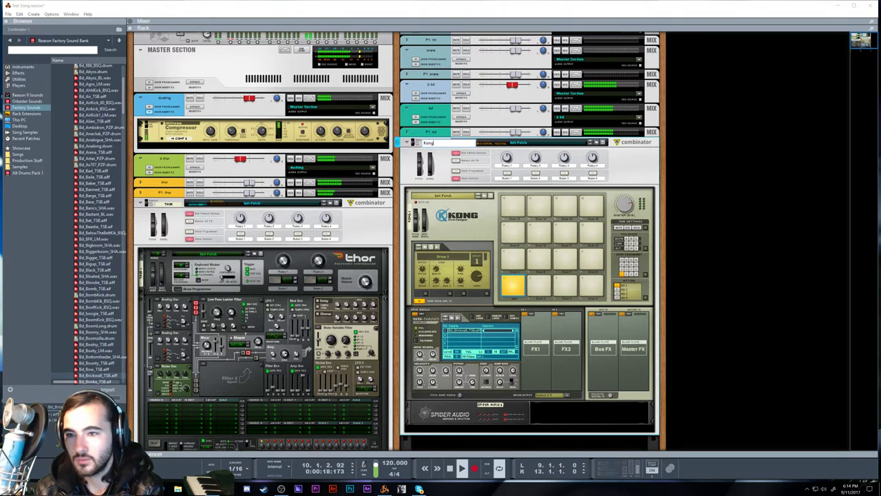
{"action": "type", "text": "ng"}
{"action": "key", "text": "Return"}
{"action": "scroll", "coordinate": [507, 310], "scroll_direction": "down", "scroll_amount": 2}
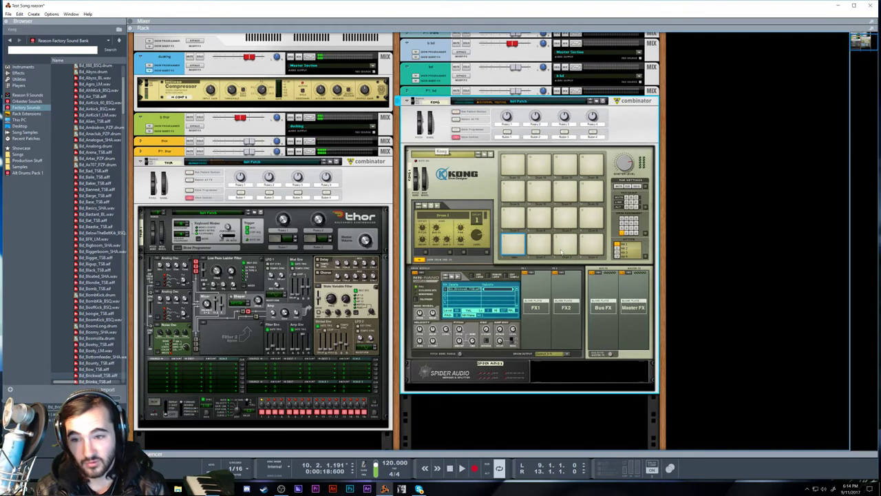
Set Kong pad 3's drum output to Output 5-6 and patch that output into the snare mix channel's input.
{"action": "left_click", "coordinate": [563, 249]}
{"action": "left_click", "coordinate": [562, 351]}
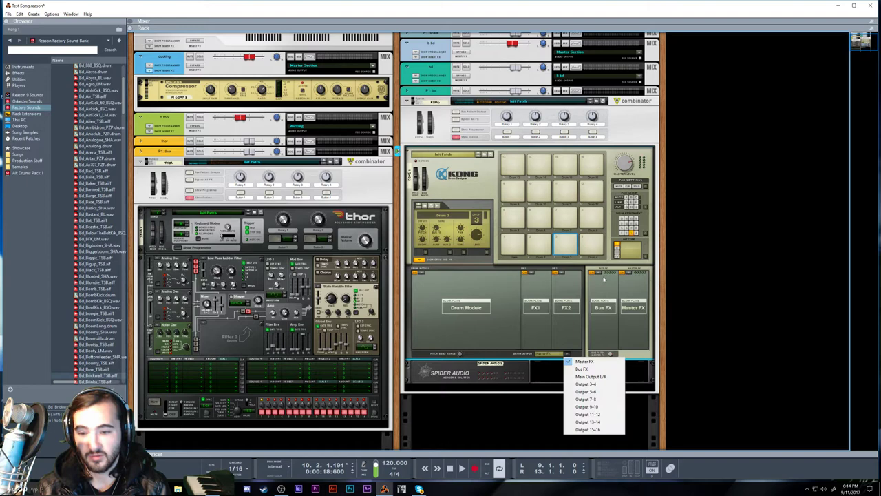
{"action": "left_click", "coordinate": [592, 392]}
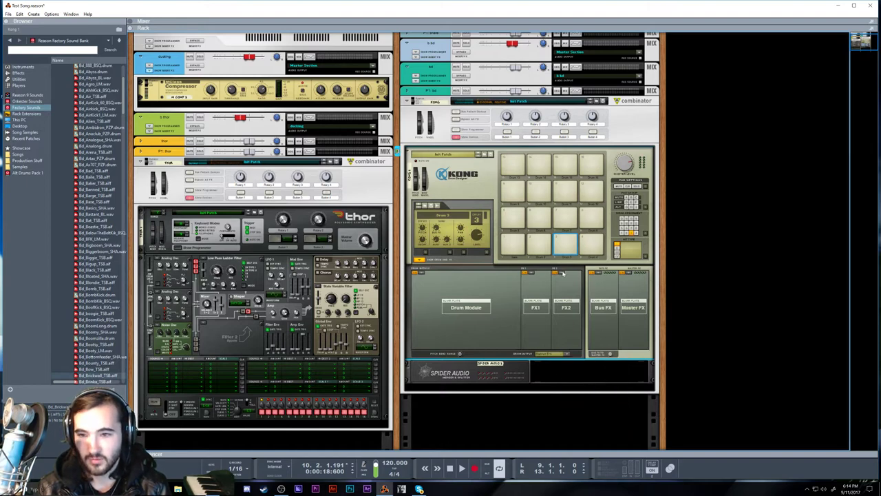
{"action": "key", "text": "Tab"}
{"action": "left_click_drag", "start_coordinate": [596, 189], "coordinate": [487, 75]}
{"action": "scroll", "coordinate": [578, 76], "scroll_direction": "up", "scroll_amount": 3}
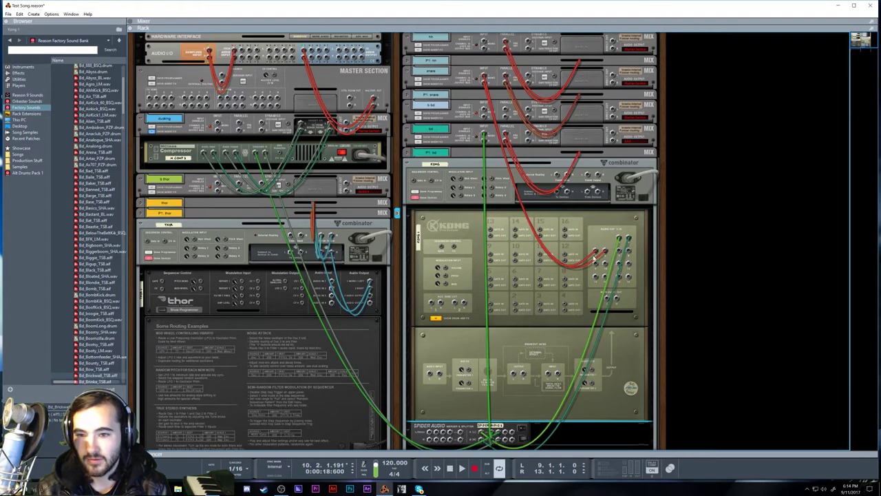
{"action": "key", "text": "Tab"}
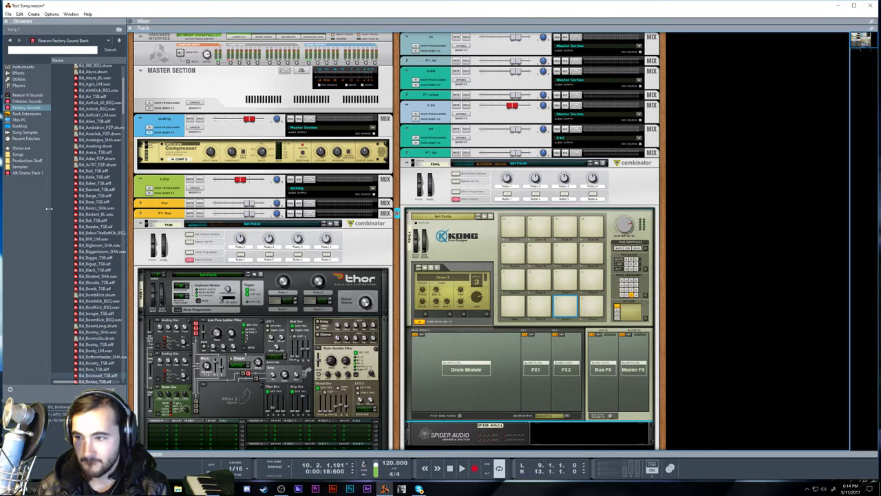
With Kong pad 3 selected, collapse the Bass Drums folder and expand the Snare Drums folder in the factory sounds.
{"action": "left_click", "coordinate": [568, 312]}
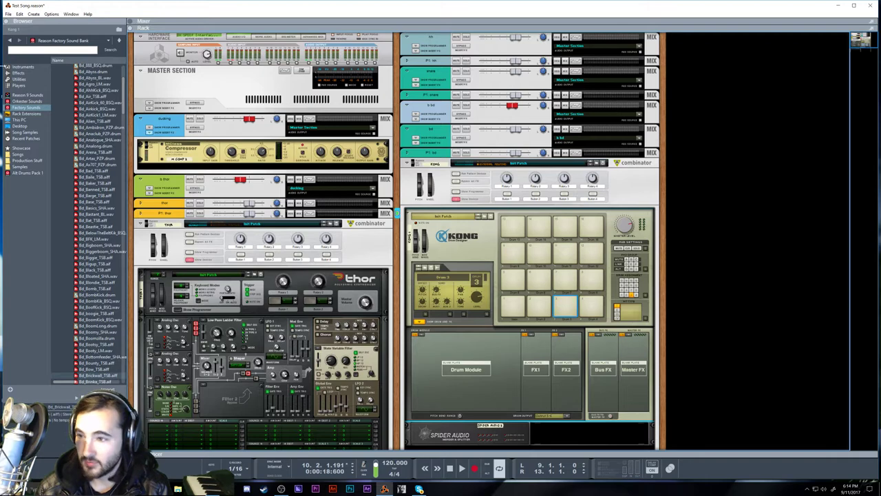
{"action": "scroll", "coordinate": [67, 140], "scroll_direction": "up", "scroll_amount": 5}
{"action": "left_click", "coordinate": [65, 143]}
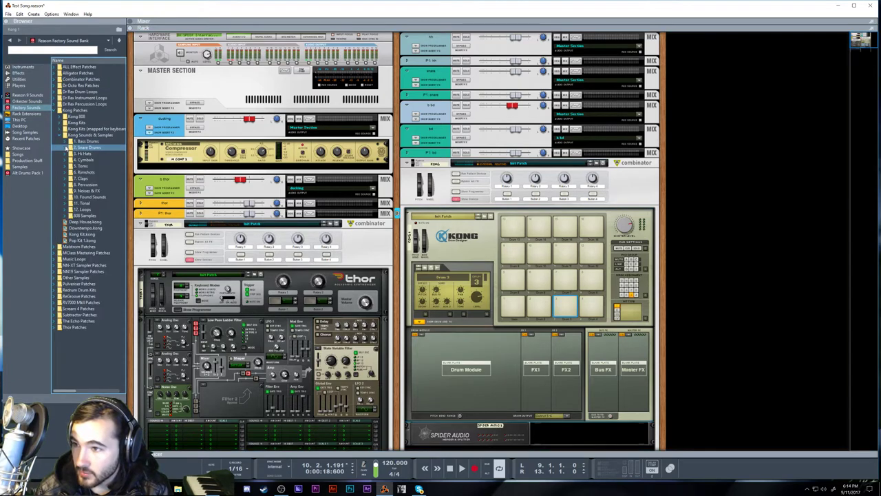
{"action": "left_click", "coordinate": [67, 149]}
Audition the snare samples in the Snare Drums folder to choose one for pad 3.
{"action": "left_click", "coordinate": [95, 154]}
{"action": "left_click", "coordinate": [99, 183]}
{"action": "left_click", "coordinate": [97, 203]}
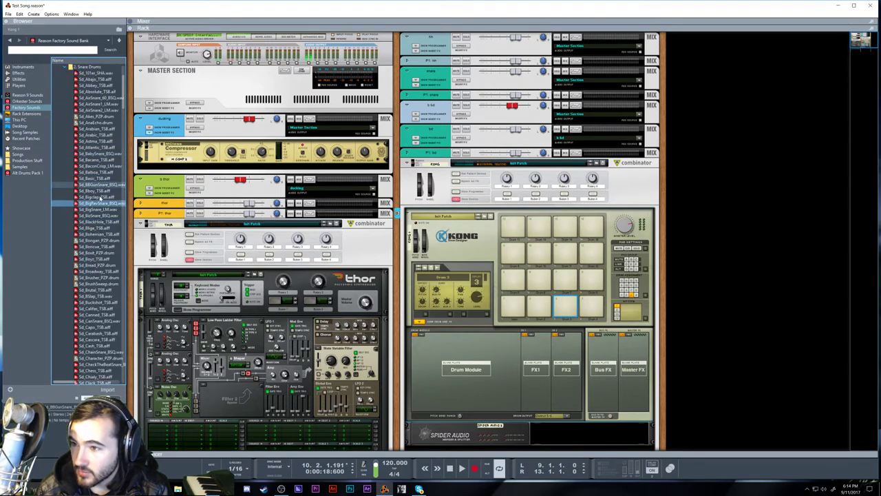
{"action": "left_click", "coordinate": [97, 161]}
{"action": "left_click", "coordinate": [97, 247]}
{"action": "left_click", "coordinate": [95, 302]}
{"action": "left_click", "coordinate": [95, 327]}
{"action": "left_click", "coordinate": [105, 340]}
{"action": "left_click", "coordinate": [96, 305]}
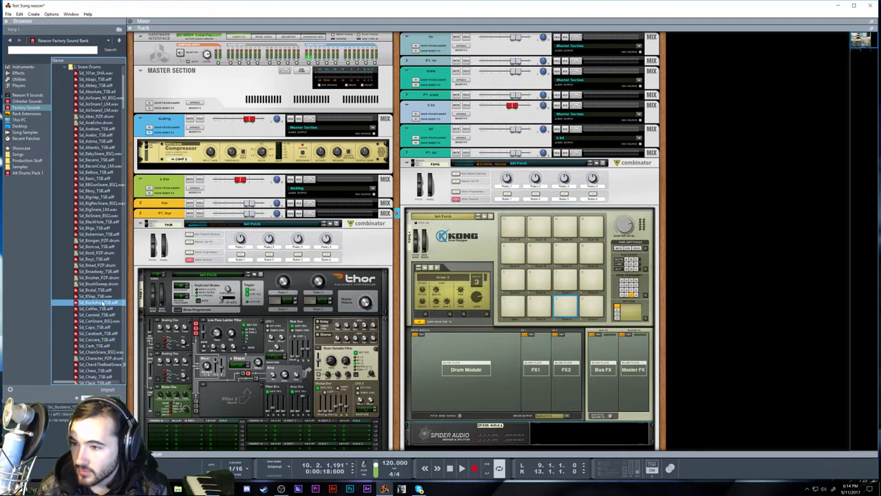
{"action": "left_click", "coordinate": [96, 317]}
{"action": "left_click", "coordinate": [97, 345]}
{"action": "scroll", "coordinate": [97, 330], "scroll_direction": "down", "scroll_amount": 2}
{"action": "left_click", "coordinate": [97, 352]}
{"action": "left_click", "coordinate": [95, 352]}
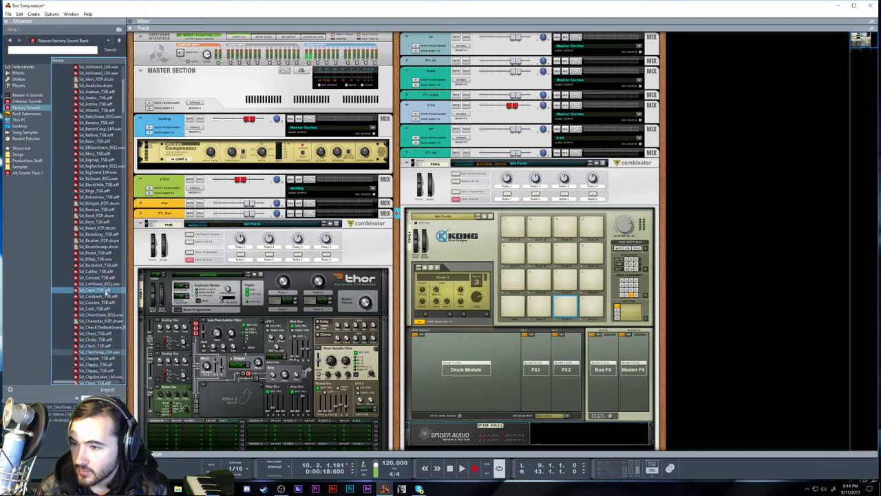
{"action": "left_click", "coordinate": [103, 290]}
{"action": "left_click", "coordinate": [101, 296]}
{"action": "left_click", "coordinate": [100, 302]}
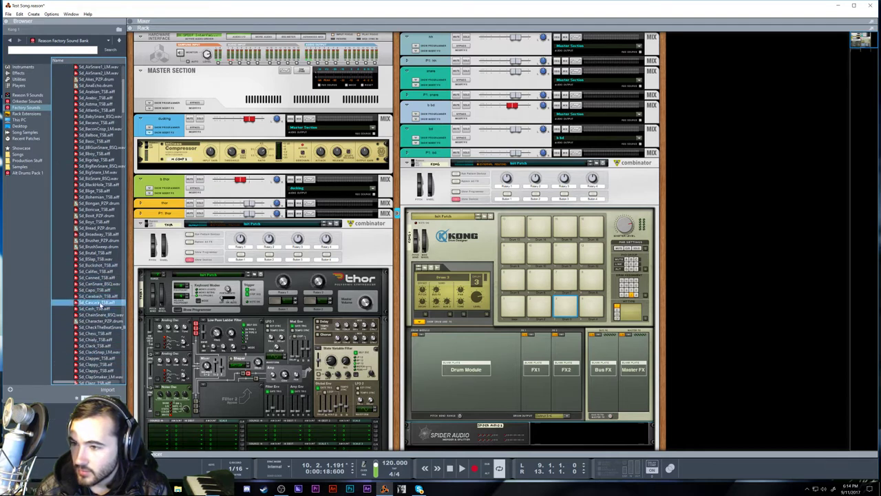
{"action": "left_click", "coordinate": [96, 357]}
{"action": "scroll", "coordinate": [97, 355], "scroll_direction": "down", "scroll_amount": 3}
{"action": "left_click", "coordinate": [95, 346]}
{"action": "scroll", "coordinate": [94, 339], "scroll_direction": "down", "scroll_amount": 4}
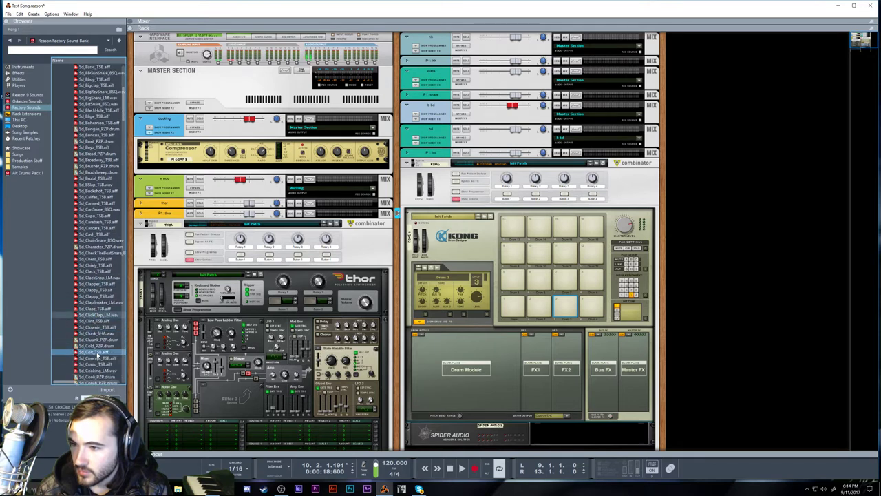
{"action": "left_click", "coordinate": [99, 339]}
Load Sd_Crispin_LM.wav into an NN-Nano sampler on Kong pad 3 and rename the pad as snare.
{"action": "left_click_drag", "start_coordinate": [96, 358], "coordinate": [427, 362]}
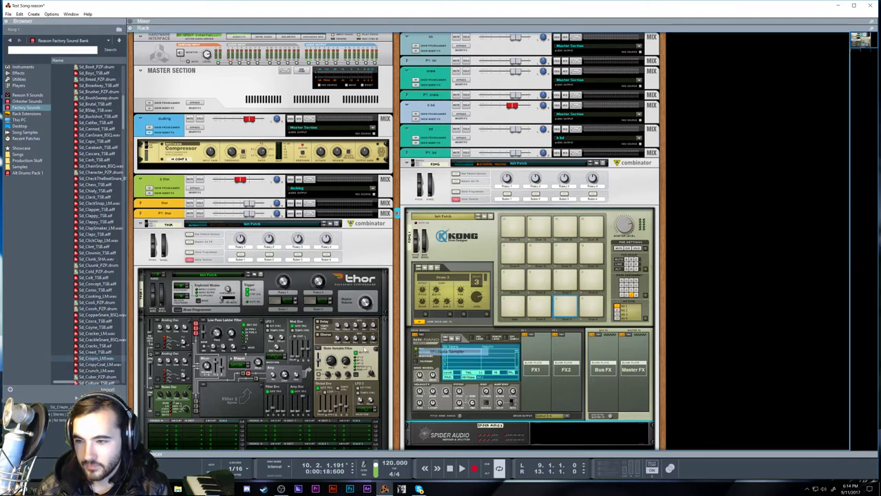
{"action": "left_click_drag", "start_coordinate": [92, 360], "coordinate": [466, 369]}
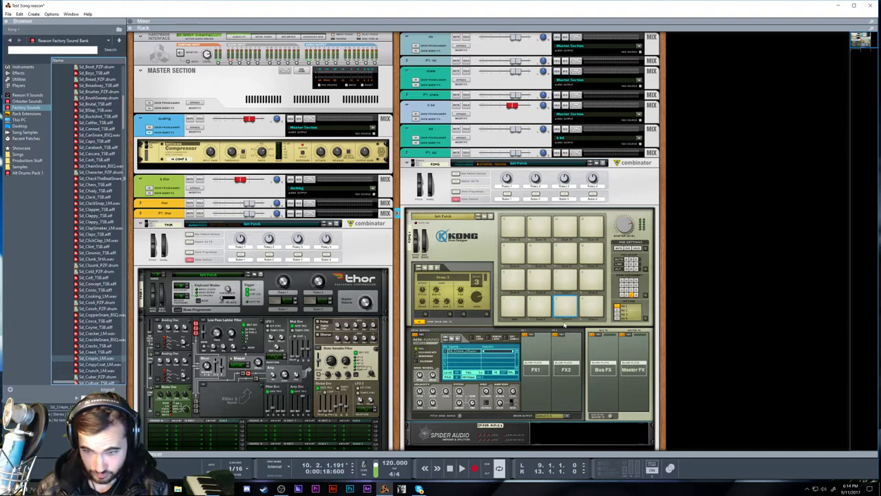
{"action": "double_click", "coordinate": [564, 319]}
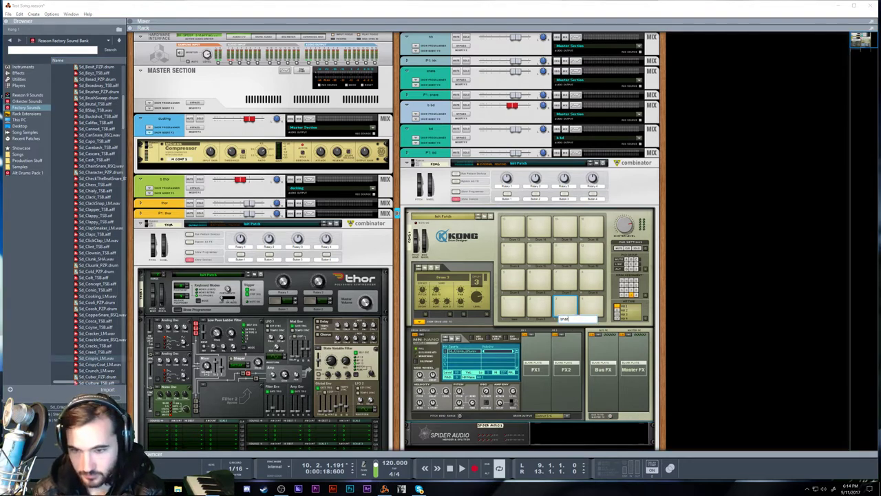
{"action": "type", "text": "snar"}
{"action": "key", "text": "Return"}
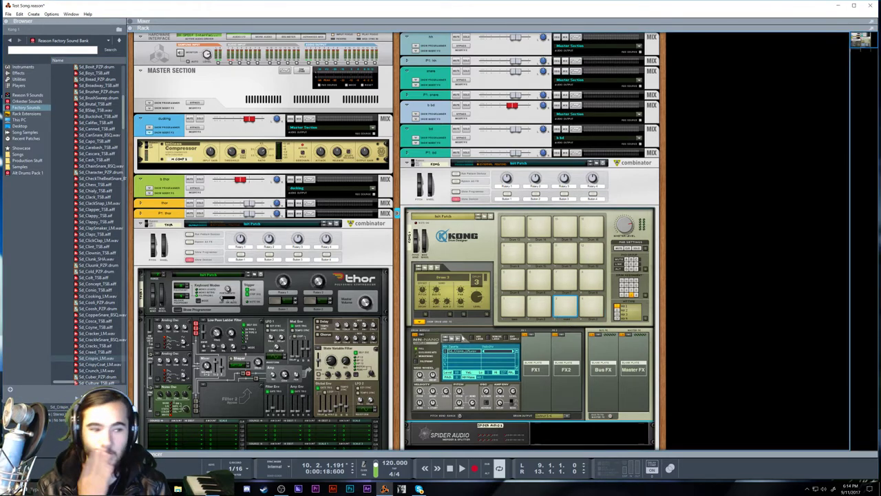
{"action": "left_click", "coordinate": [416, 339]}
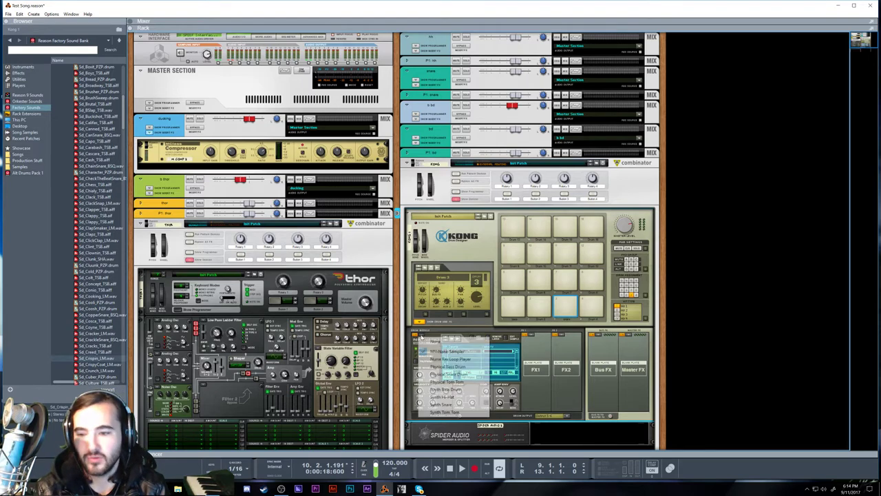
{"action": "left_click", "coordinate": [582, 433]}
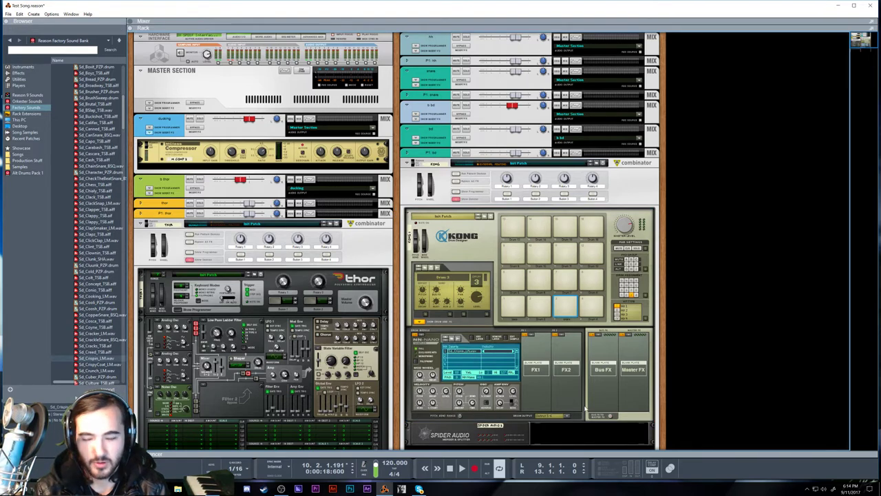
Copy every second kick note in the Kong clip from C1 up to D1 for the snare and play from bar 9.
{"action": "key", "text": "F7"}
{"action": "key", "text": "F6"}
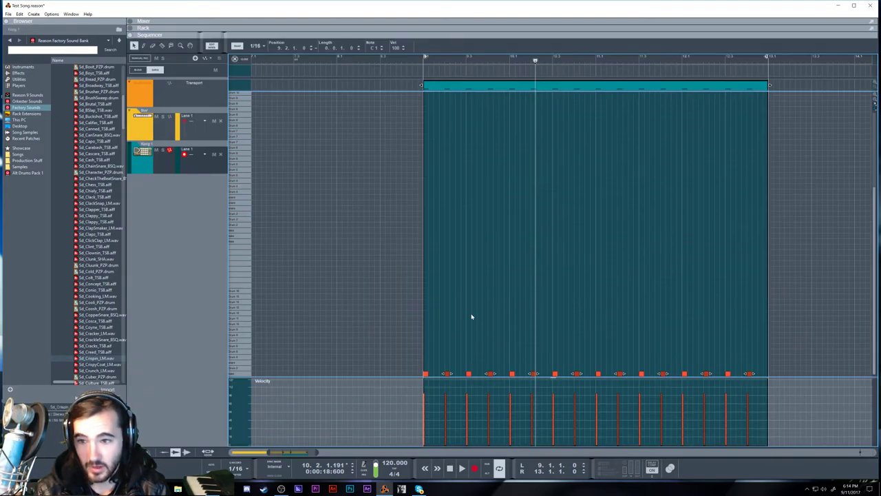
{"action": "left_click", "coordinate": [447, 373]}
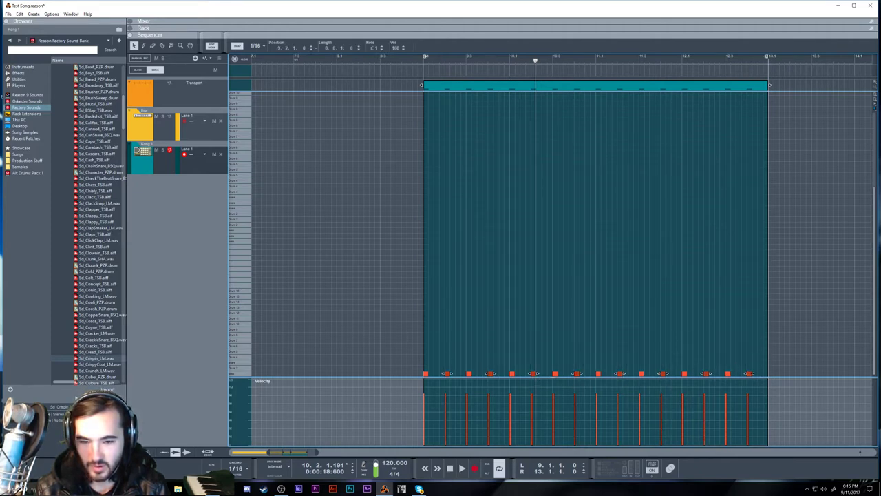
{"action": "left_click_drag", "start_coordinate": [750, 374], "coordinate": [751, 364]}
{"action": "left_click", "coordinate": [418, 61]}
{"action": "key", "text": "space"}
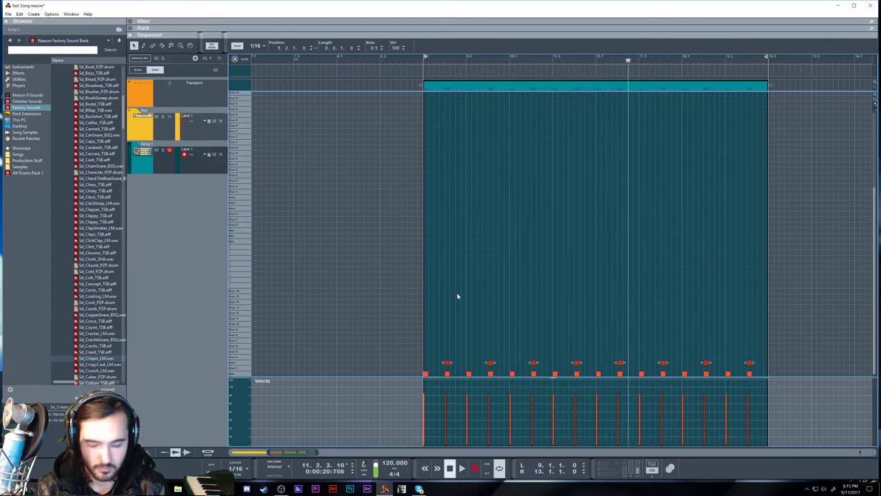
Route the snare and its parallel channel to a new output bus and rename the bus as b sn.
{"action": "key", "text": "F6"}
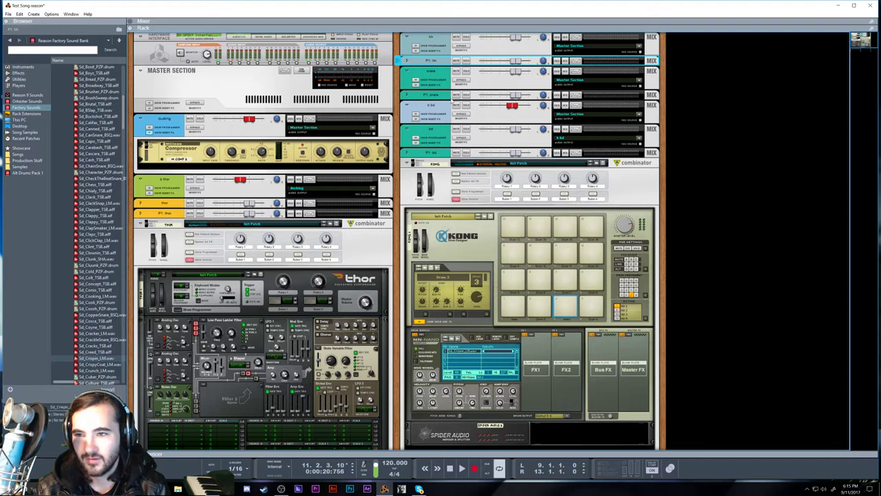
{"action": "left_click", "coordinate": [437, 77]}
{"action": "key", "text": "ctrl+g"}
{"action": "scroll", "coordinate": [490, 160], "scroll_direction": "up", "scroll_amount": 2}
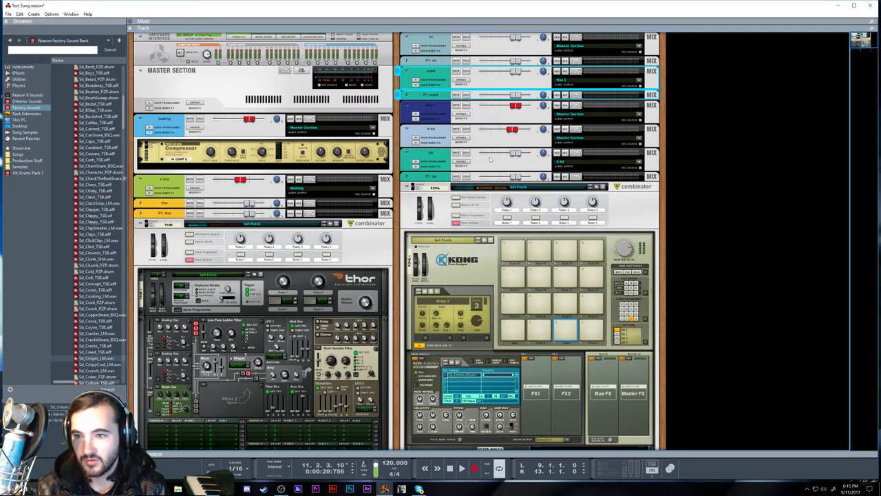
{"action": "double_click", "coordinate": [436, 106]}
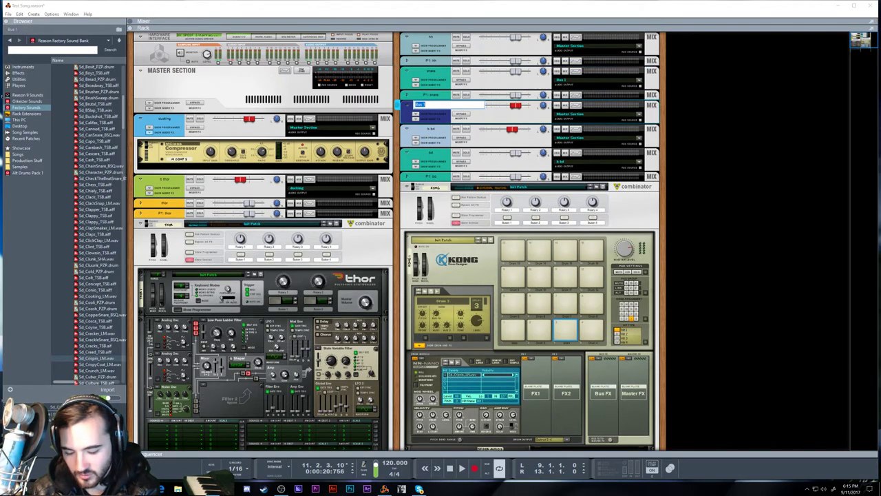
{"action": "type", "text": "b sn"}
{"action": "key", "text": "Return"}
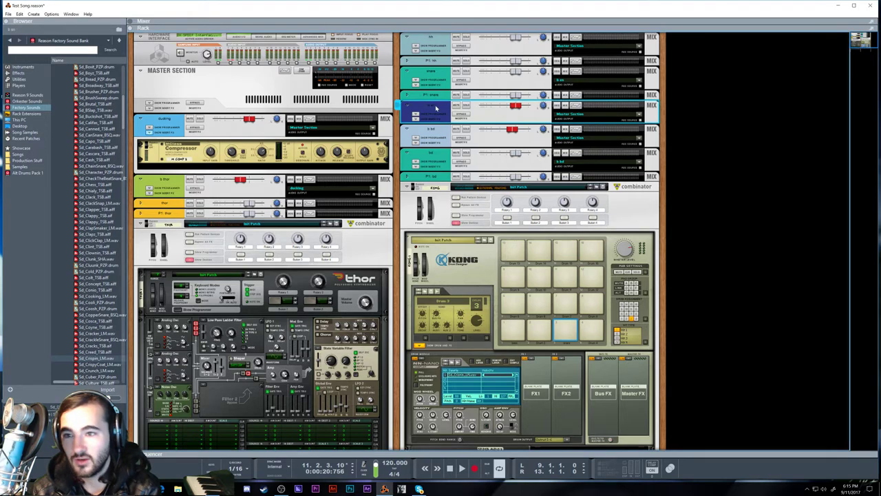
Color the b sn bus Light Olive and place it above the snare channel in the rack.
{"action": "right_click", "coordinate": [437, 106]}
{"action": "mouse_move", "coordinate": [465, 342]}
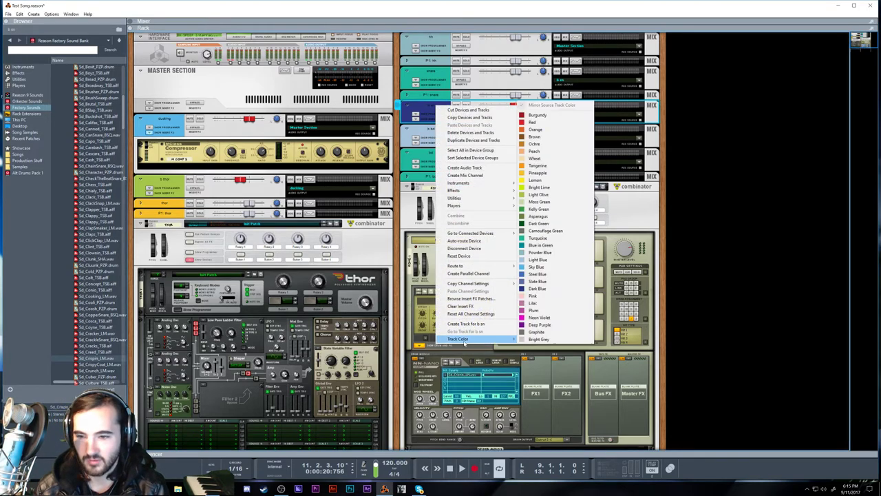
{"action": "left_click", "coordinate": [540, 194]}
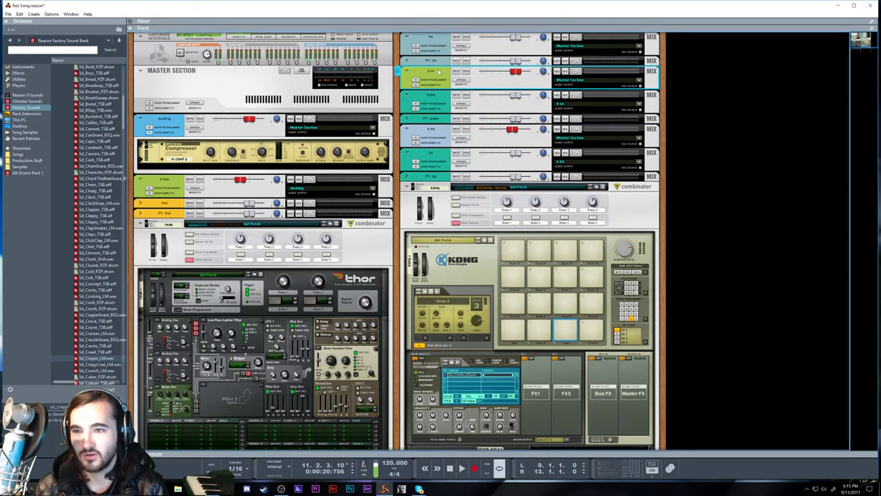
Review the mixer, rack and sequencer, and play the song while checking the drum channels and their bus levels.
{"action": "key", "text": "F7"}
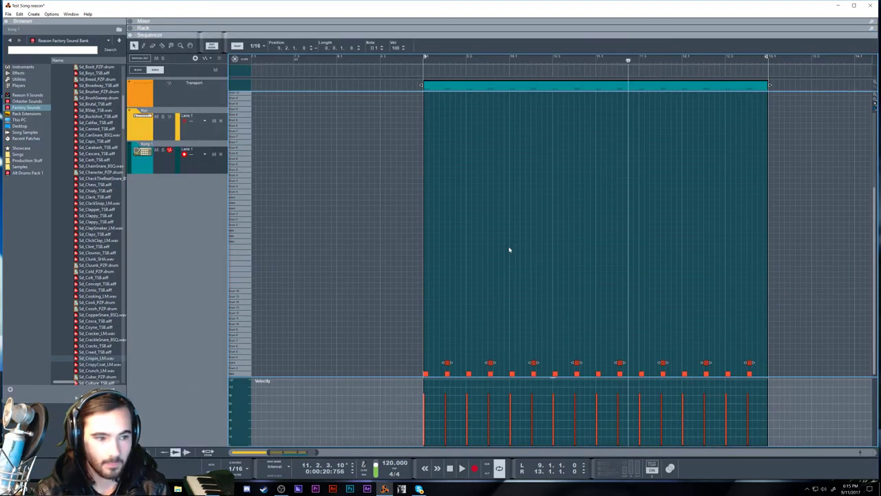
{"action": "key", "text": "F5"}
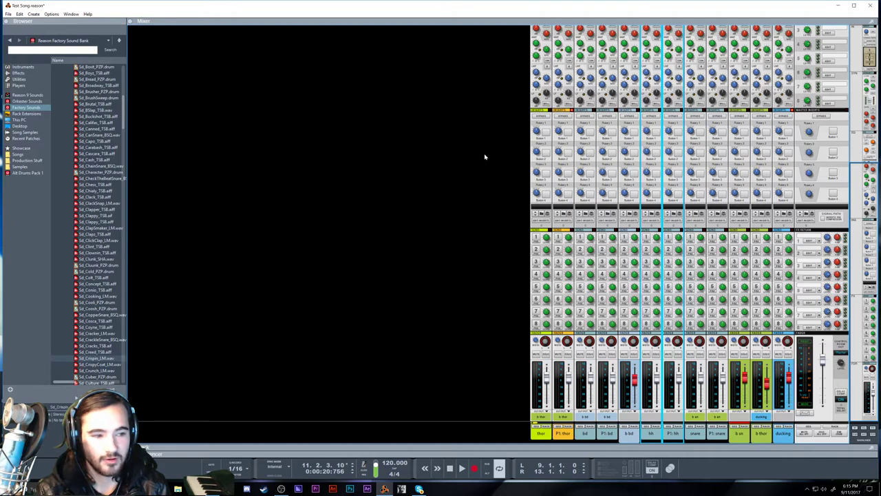
{"action": "key", "text": "F7"}
{"action": "key", "text": "F5"}
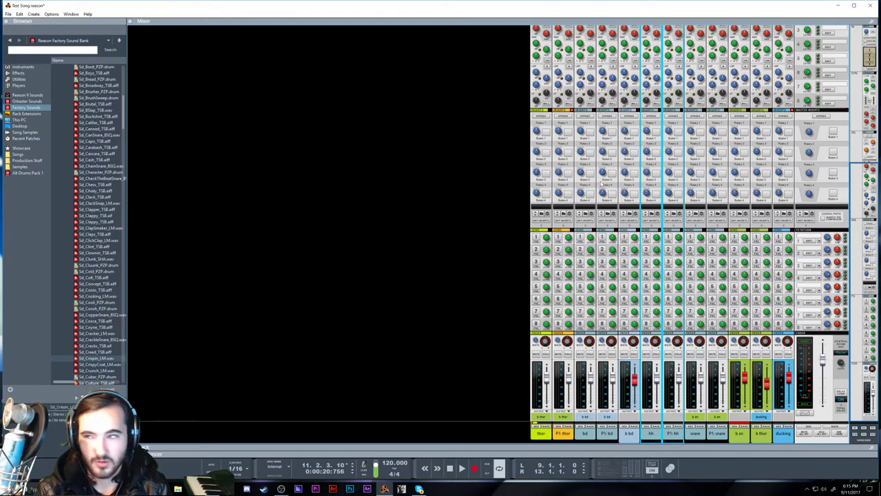
{"action": "key", "text": "F6"}
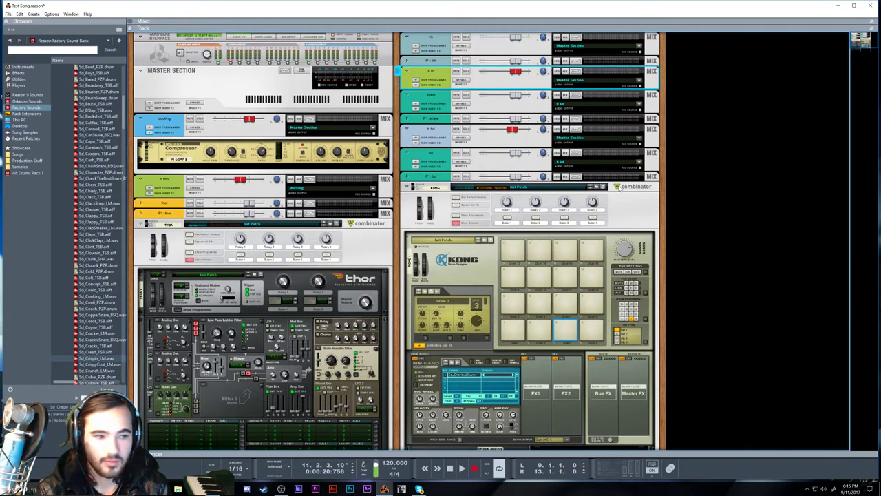
{"action": "key", "text": "F7"}
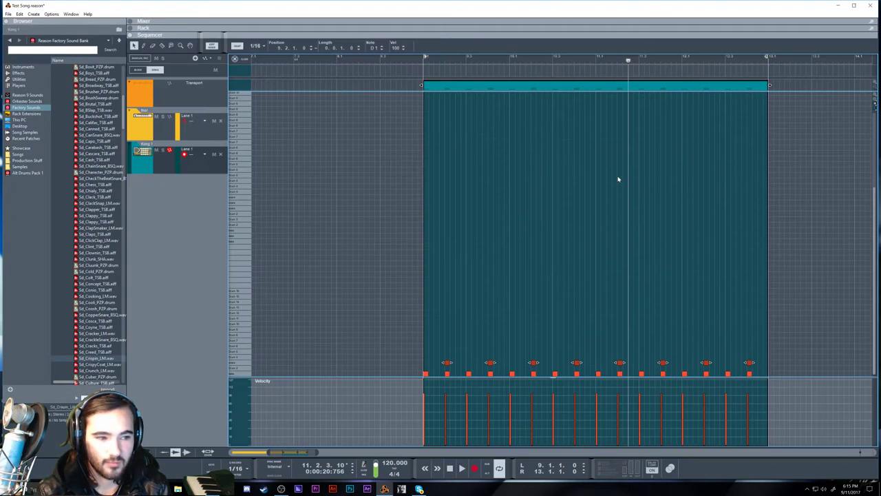
{"action": "key", "text": "F6"}
{"action": "scroll", "coordinate": [549, 279], "scroll_direction": "down", "scroll_amount": 3}
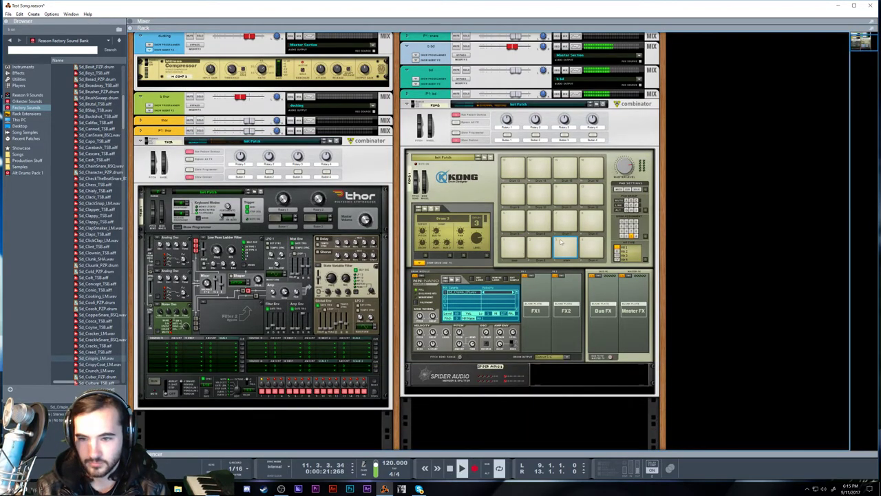
{"action": "scroll", "coordinate": [563, 244], "scroll_direction": "up", "scroll_amount": 3}
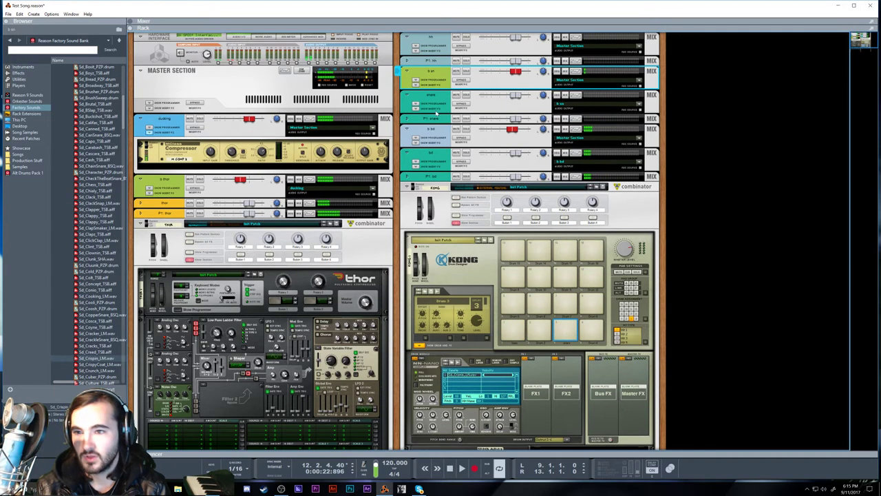
Copy the mixer, compressor, RV7000, delay and Spider devices from P1 thor's insert effects into P1 snare's insert effects.
{"action": "left_click", "coordinate": [407, 119]}
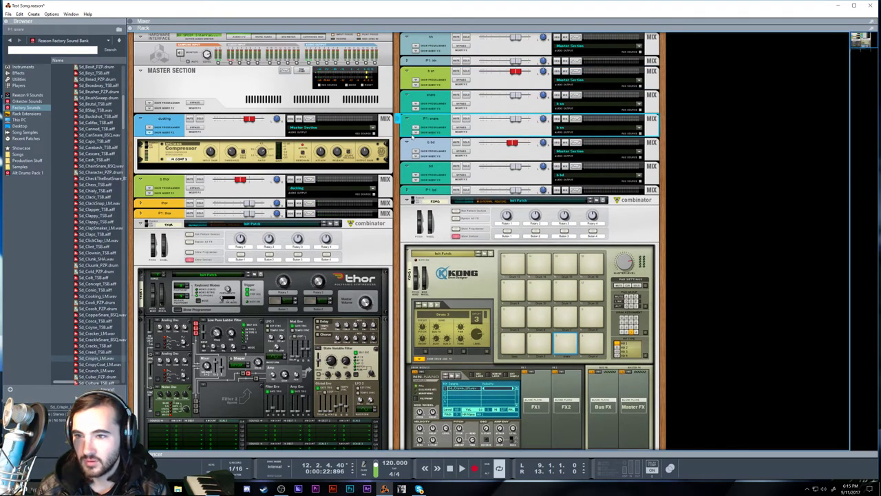
{"action": "left_click", "coordinate": [416, 133]}
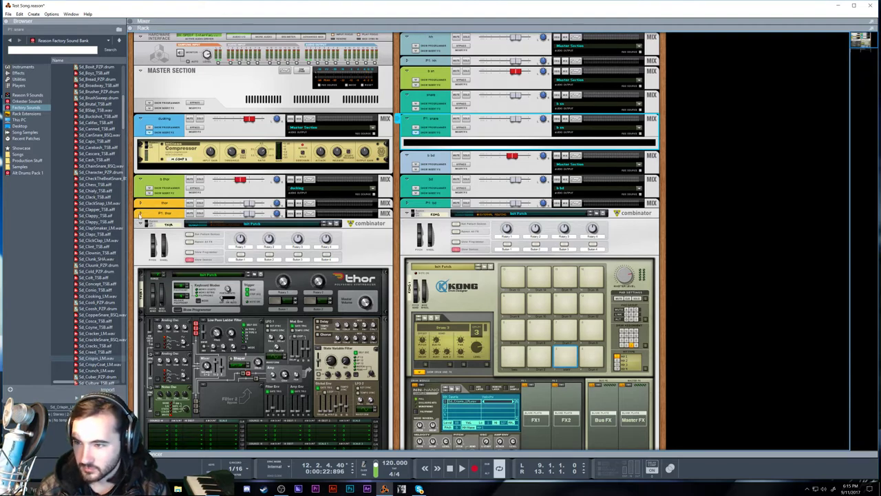
{"action": "left_click", "coordinate": [139, 213]}
{"action": "scroll", "coordinate": [290, 276], "scroll_direction": "down", "scroll_amount": 3}
{"action": "left_click", "coordinate": [281, 347]}
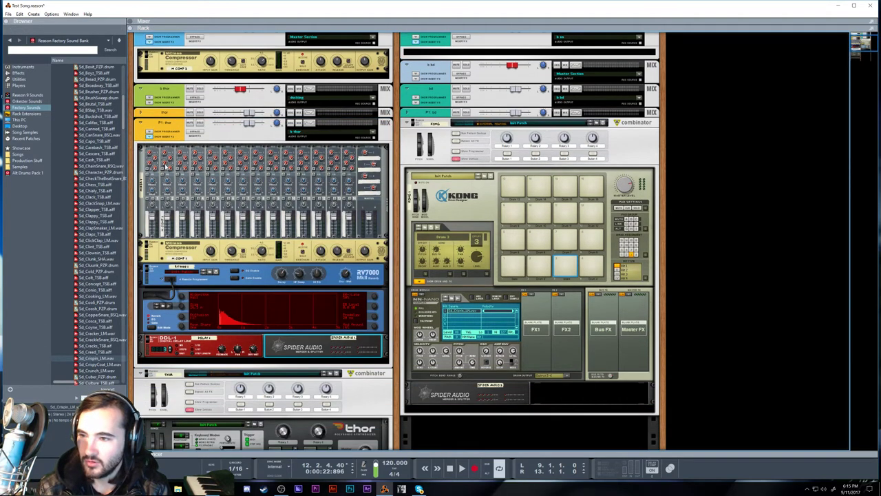
{"action": "left_click", "coordinate": [140, 164]}
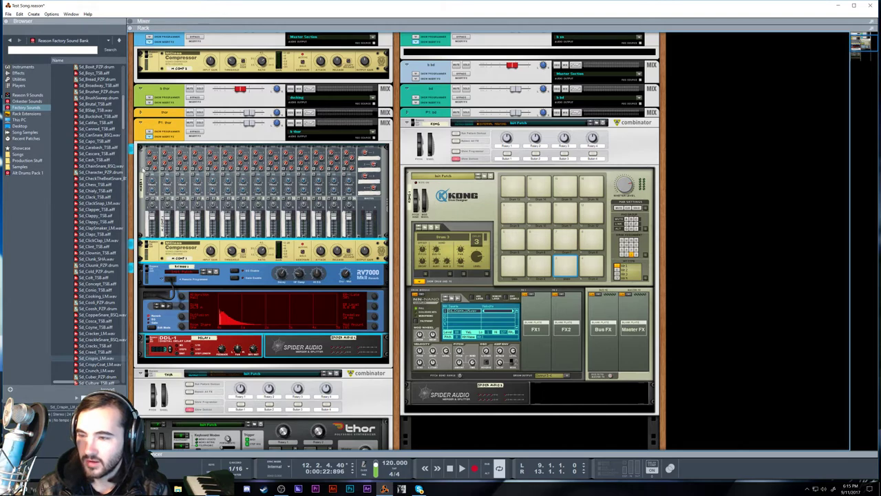
{"action": "left_click_drag", "start_coordinate": [140, 169], "coordinate": [429, 80]}
{"action": "left_click_drag", "start_coordinate": [529, 75], "coordinate": [530, 75]}
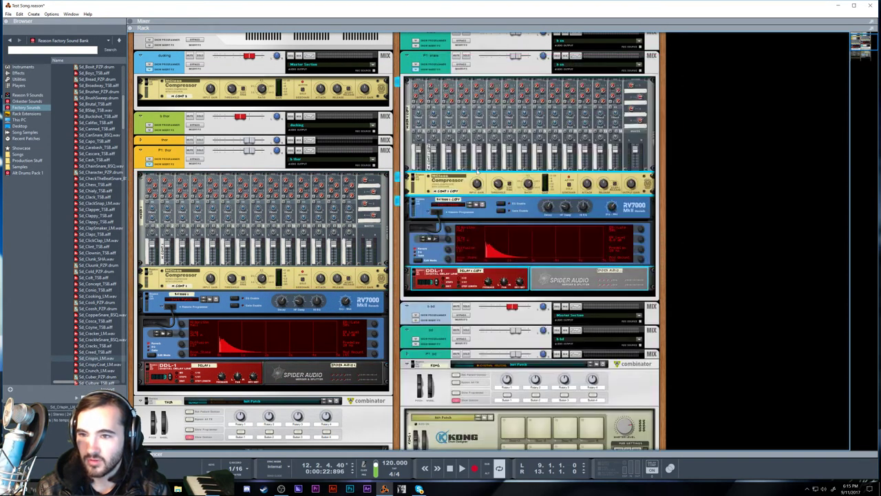
Delete the copied mixer and DDL-1 delay from P1 snare's insert effects.
{"action": "scroll", "coordinate": [668, 213], "scroll_direction": "up", "scroll_amount": 2}
{"action": "left_click", "coordinate": [637, 202]}
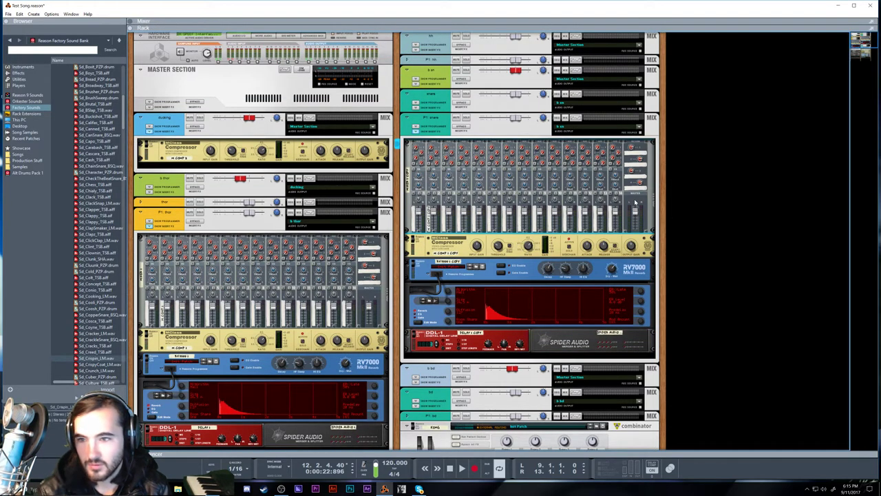
{"action": "key", "text": "Delete"}
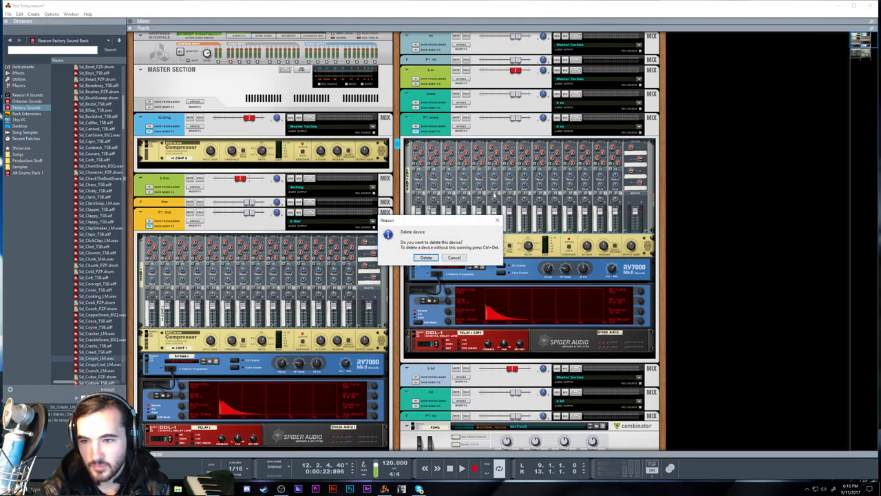
{"action": "left_click", "coordinate": [427, 258]}
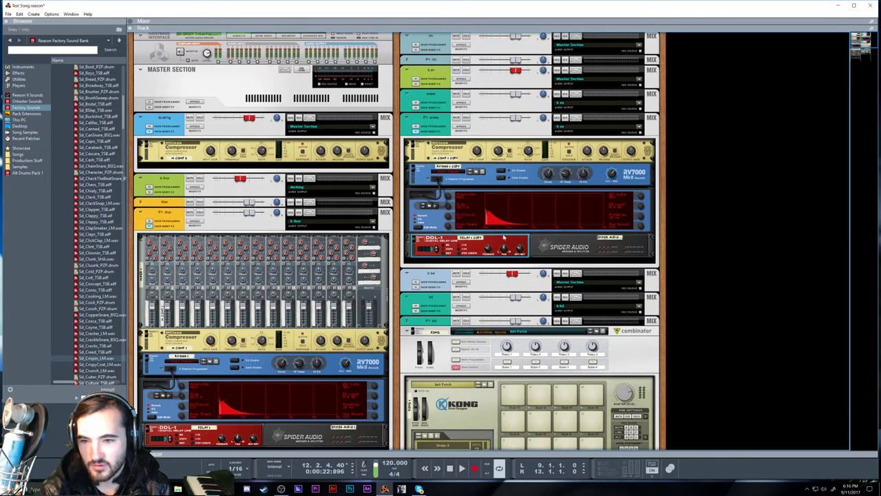
{"action": "key", "text": "Delete"}
{"action": "left_click", "coordinate": [426, 258]}
Cable P1 snare's insert send into its Spider Audio device and the compressor output back to the insert return.
{"action": "key", "text": "Tab"}
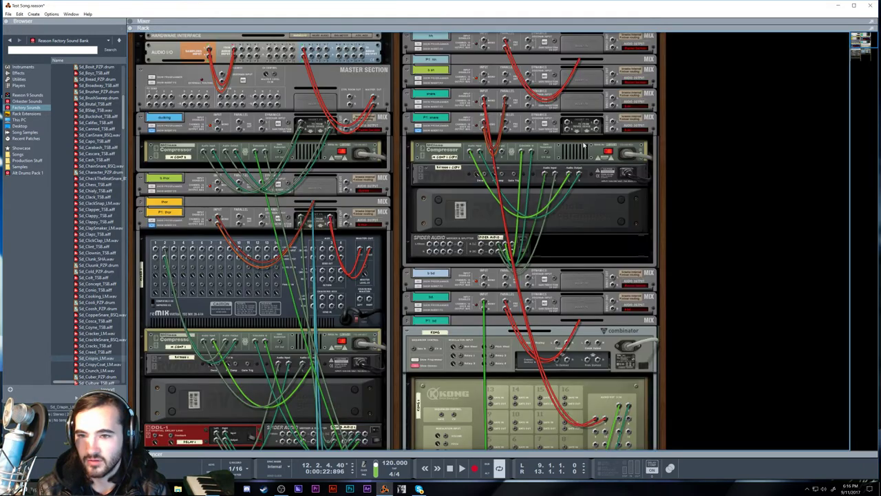
{"action": "left_click_drag", "start_coordinate": [568, 123], "coordinate": [497, 248]}
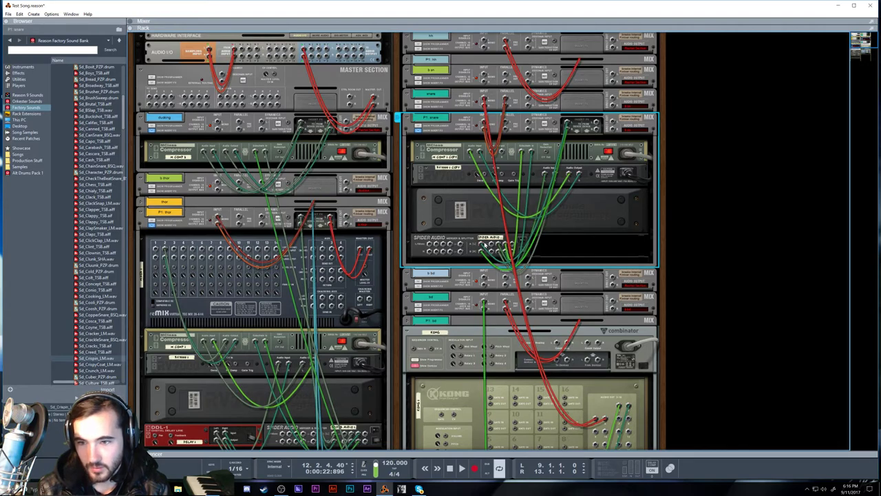
{"action": "left_click_drag", "start_coordinate": [496, 154], "coordinate": [598, 125]}
{"action": "key", "text": "Tab"}
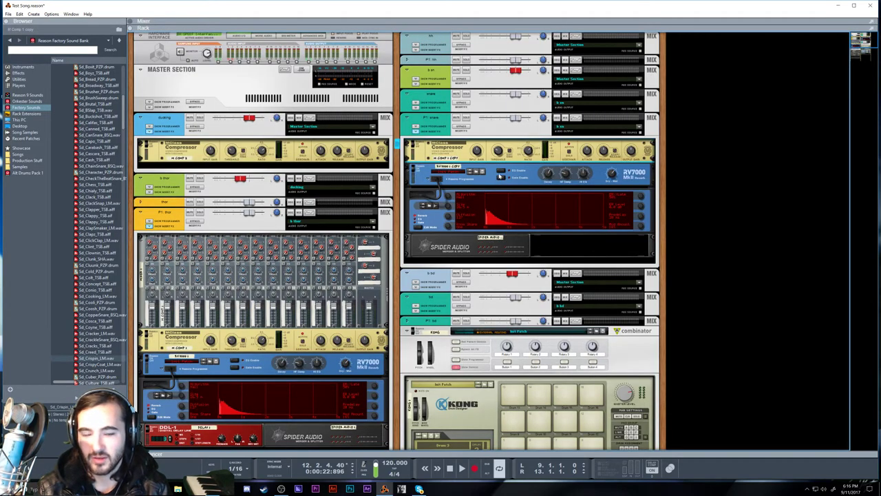
Play the song and slightly lower the levels of the b sn bus and the P1 snare channel.
{"action": "key", "text": "space"}
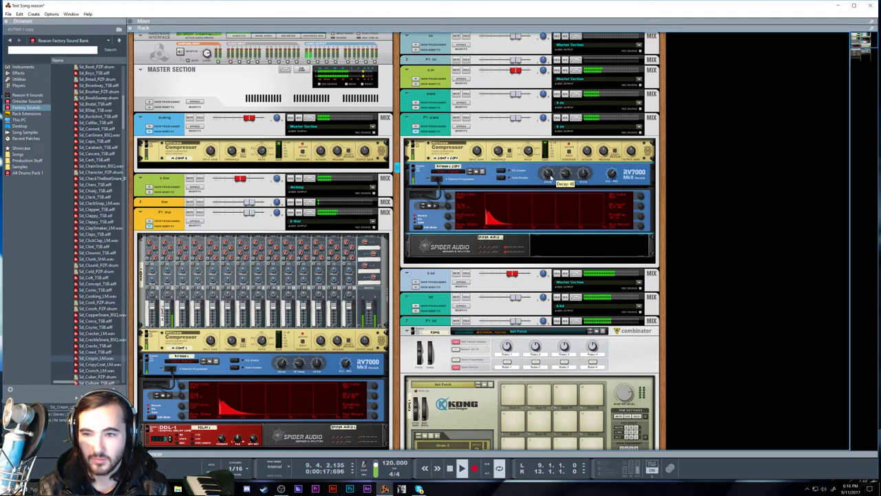
{"action": "left_click_drag", "start_coordinate": [513, 75], "coordinate": [513, 73]}
{"action": "key", "text": "space"}
{"action": "left_click", "coordinate": [517, 120]}
{"action": "left_click_drag", "start_coordinate": [517, 120], "coordinate": [513, 120]}
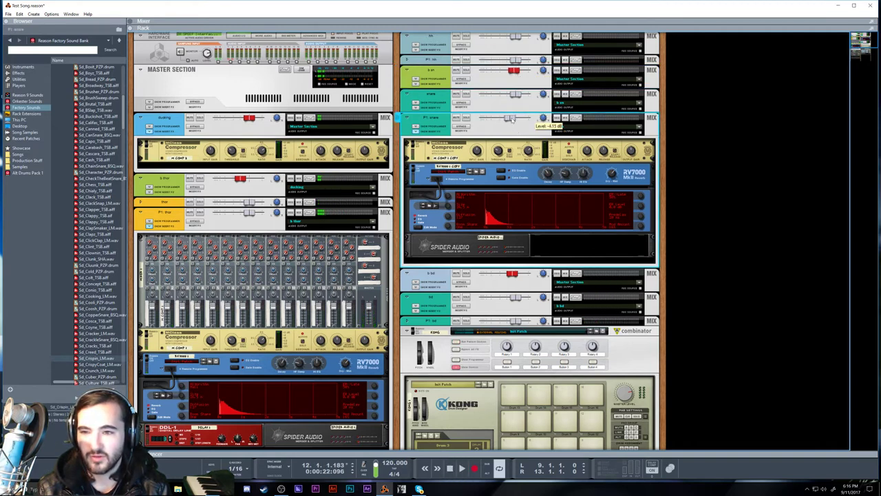
{"action": "key", "text": "space"}
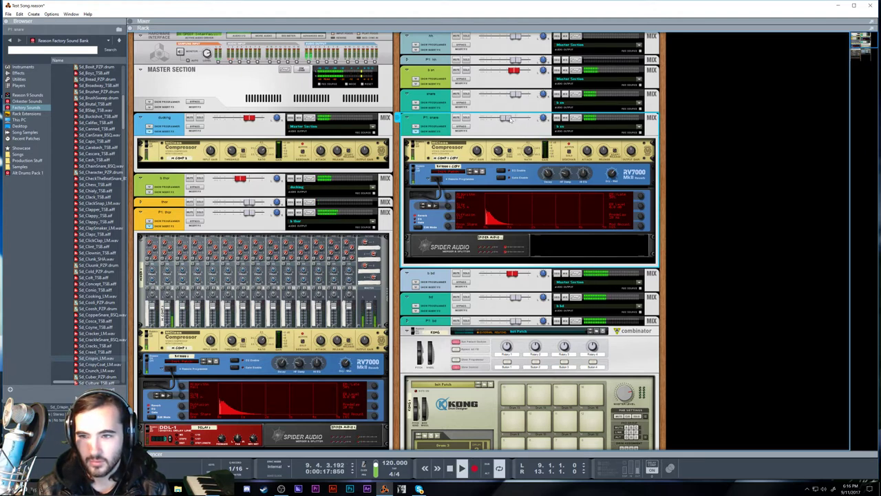
{"action": "left_click_drag", "start_coordinate": [511, 119], "coordinate": [510, 119]}
Enable the high-pass filter on P1 snare's Spectrum EQ at about 178.5 Hz and compare it with the filter off during playback.
{"action": "key", "text": "F2"}
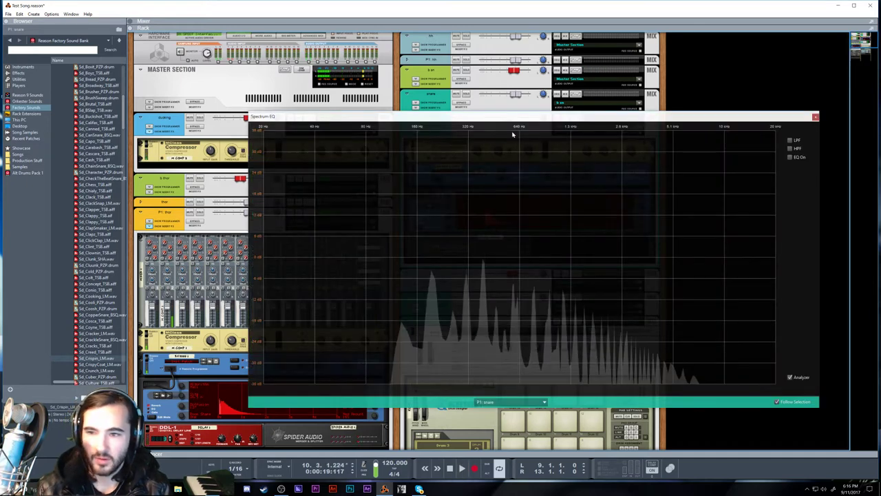
{"action": "left_click", "coordinate": [789, 148]}
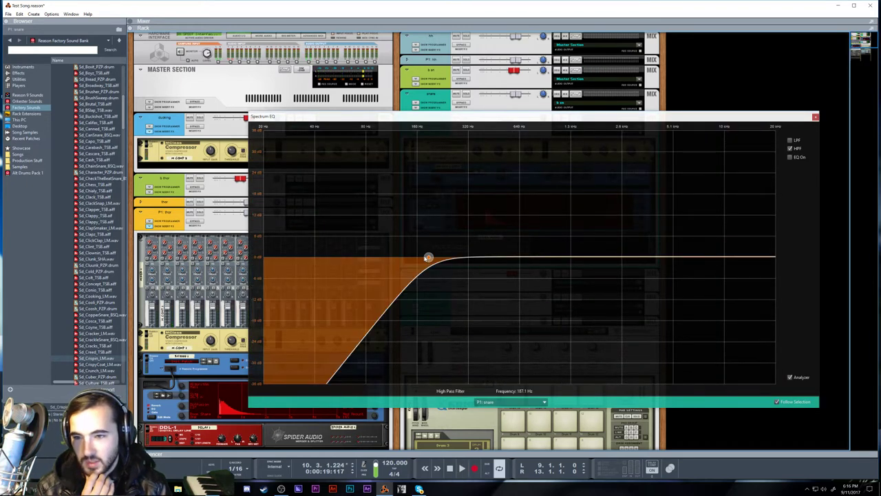
{"action": "left_click_drag", "start_coordinate": [429, 258], "coordinate": [510, 258]}
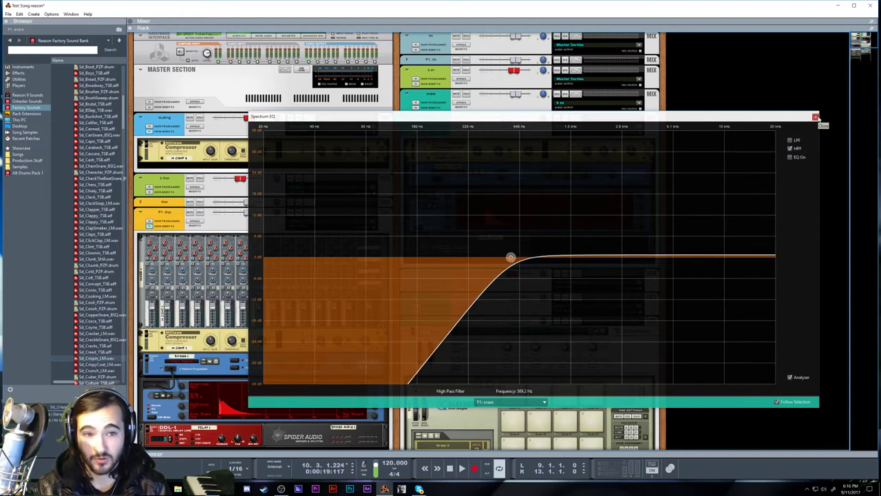
{"action": "key", "text": "space"}
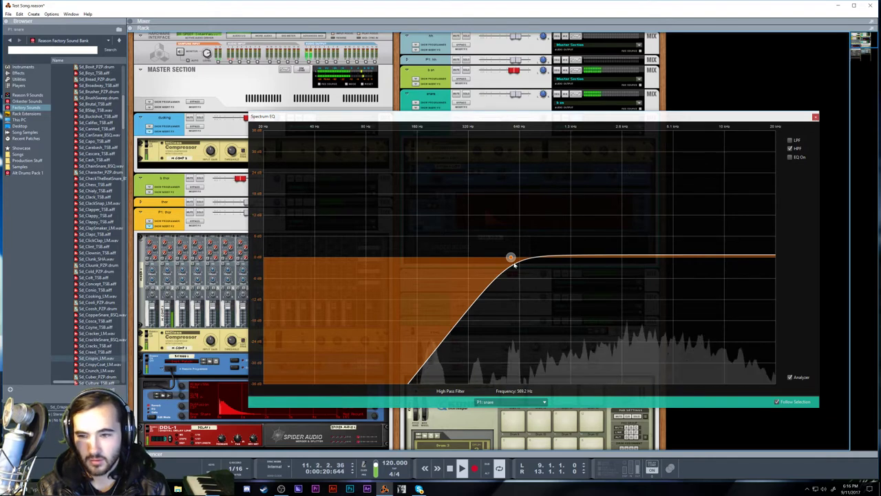
{"action": "left_click_drag", "start_coordinate": [514, 265], "coordinate": [425, 258]}
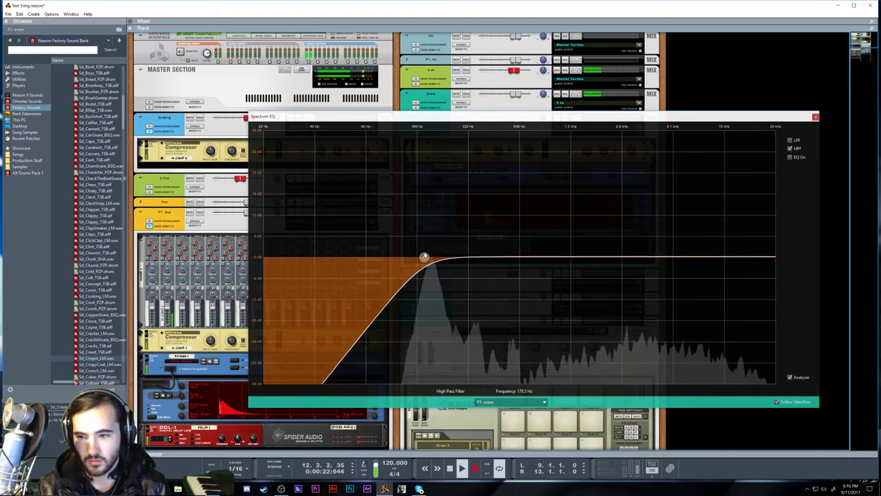
{"action": "left_click", "coordinate": [789, 149]}
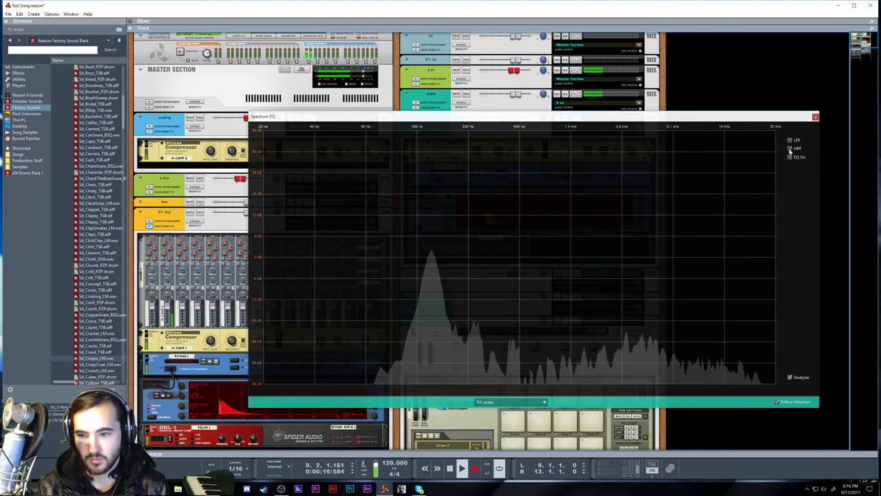
{"action": "left_click", "coordinate": [790, 149]}
{"action": "key", "text": "space"}
{"action": "left_click", "coordinate": [815, 116]}
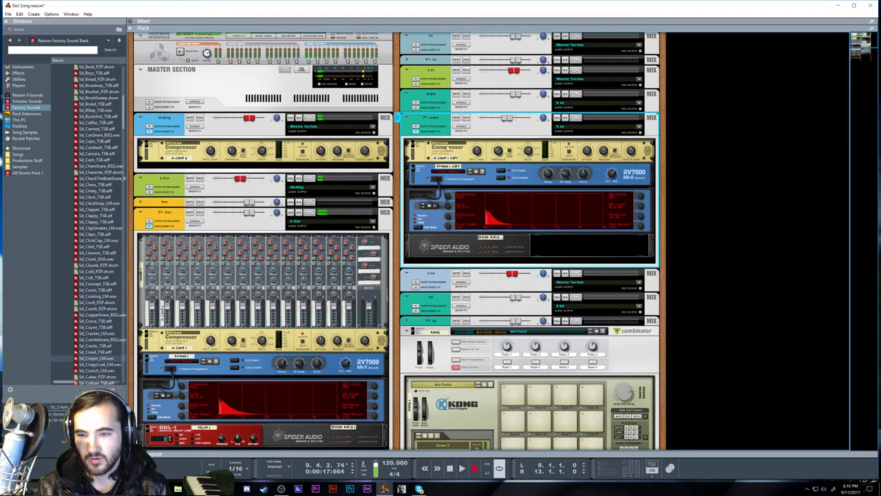
Play the song in the sequencer from just before bar 9 to hear the processed snare with the synth.
{"action": "key", "text": "F7"}
{"action": "key", "text": "shift+Return"}
{"action": "key", "text": "Escape"}
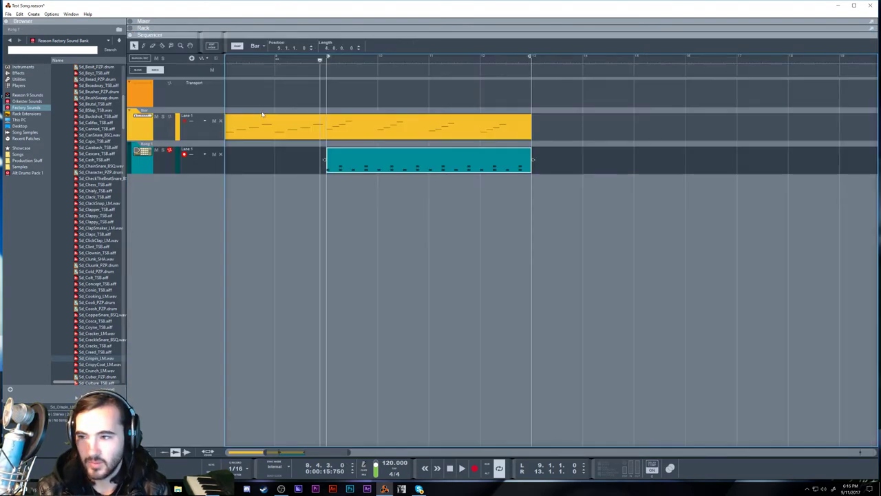
{"action": "key", "text": "space"}
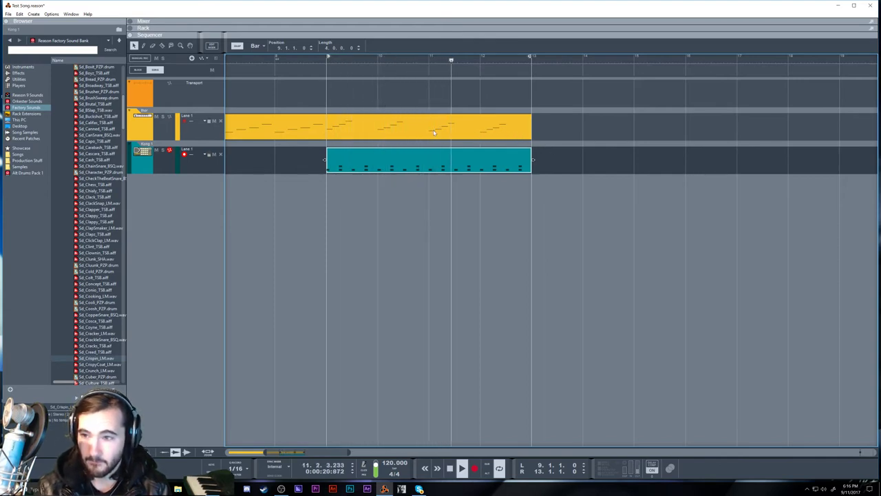
Fold the P1 thor channel and thor Combinator, and duplicate them with the thor channel and b thor bus underneath.
{"action": "key", "text": "F6"}
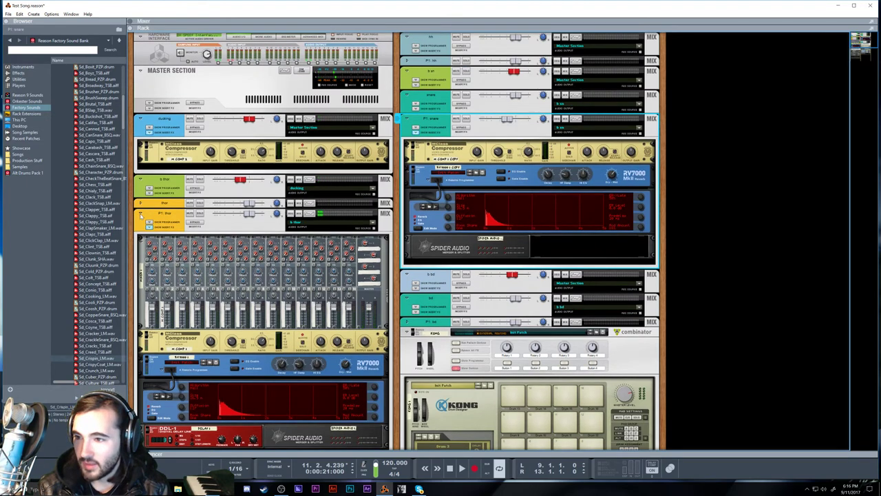
{"action": "left_click", "coordinate": [141, 214]}
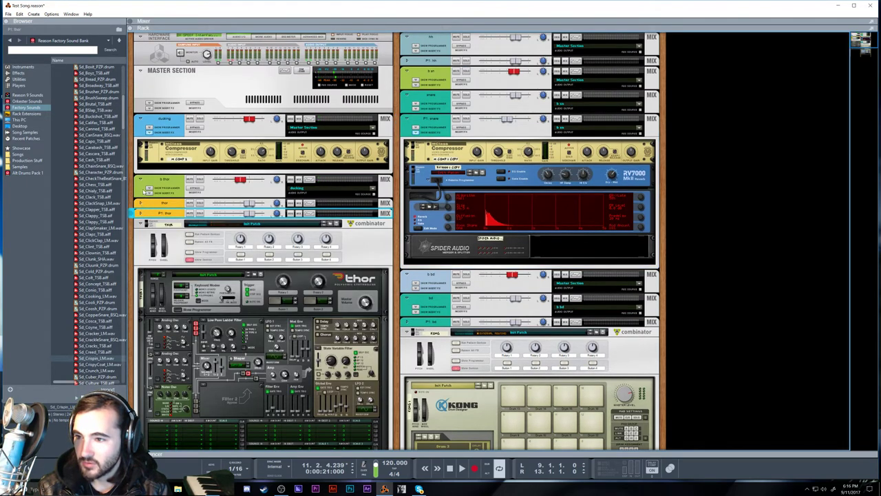
{"action": "left_click", "coordinate": [145, 193]}
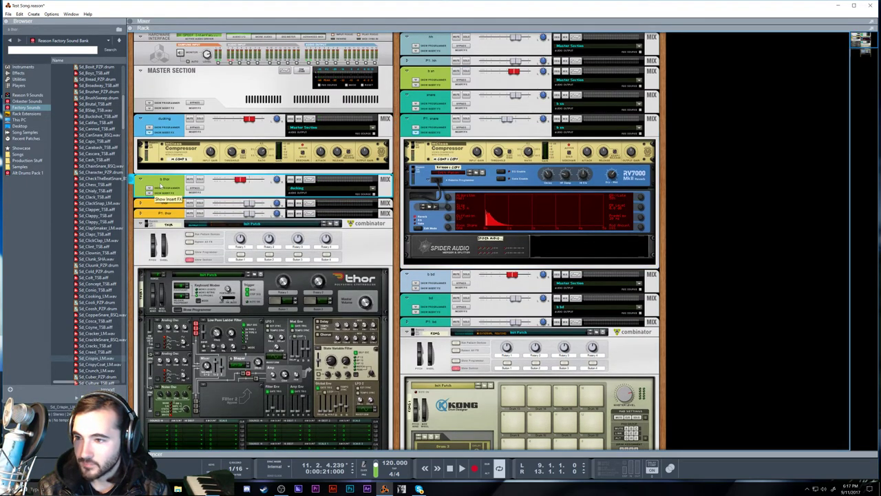
{"action": "left_click", "coordinate": [142, 224]}
{"action": "left_click", "coordinate": [160, 186], "text": "shift"}
{"action": "left_click_drag", "start_coordinate": [155, 186], "coordinate": [152, 354]}
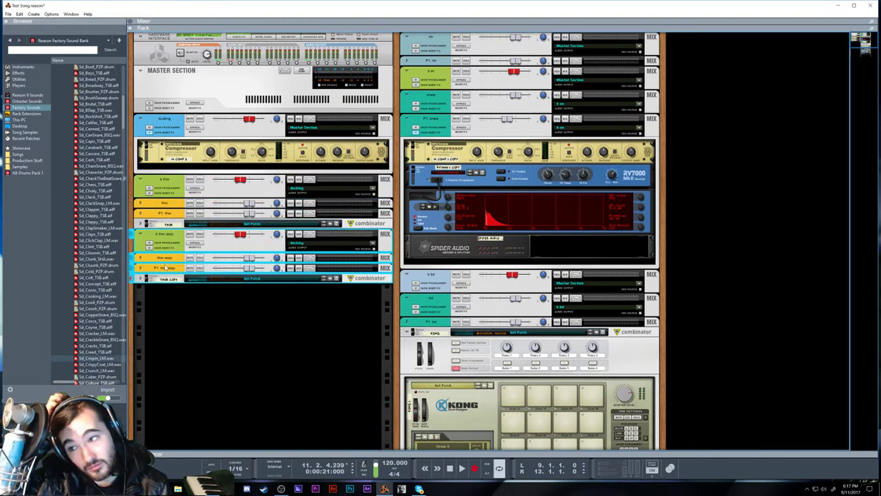
Rename the duplicated Combinator as piano and the duplicated bus as b piano.
{"action": "double_click", "coordinate": [168, 279]}
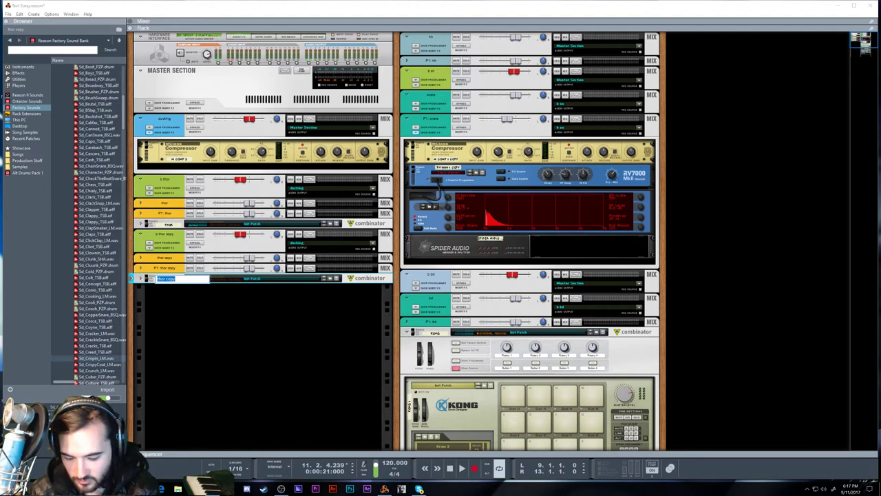
{"action": "type", "text": "piano"}
{"action": "key", "text": "Return"}
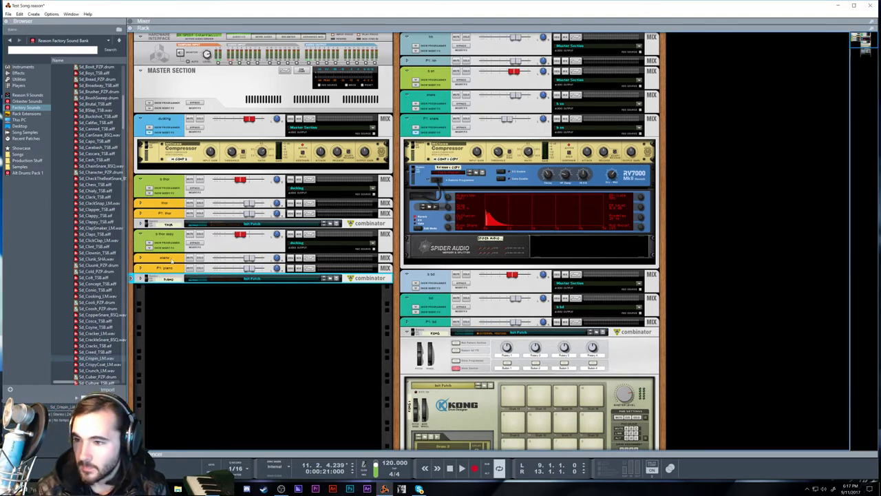
{"action": "double_click", "coordinate": [168, 235]}
{"action": "type", "text": "b"}
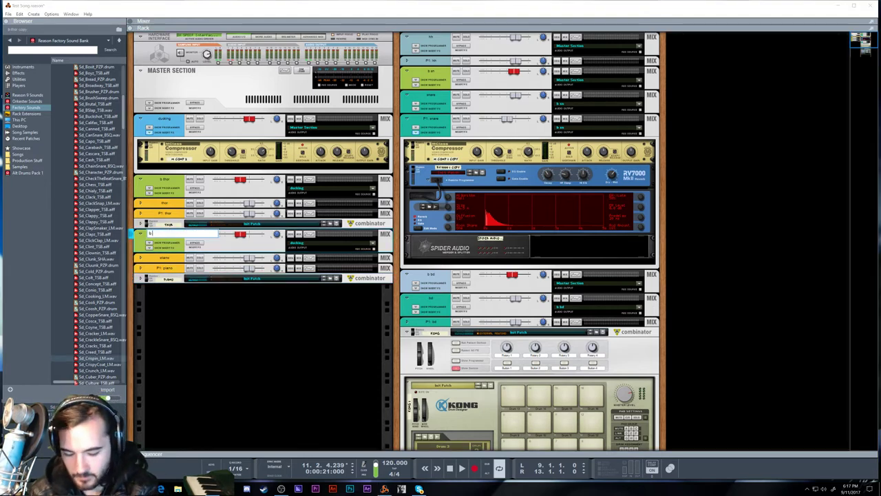
{"action": "type", "text": " piano"}
{"action": "key", "text": "Return"}
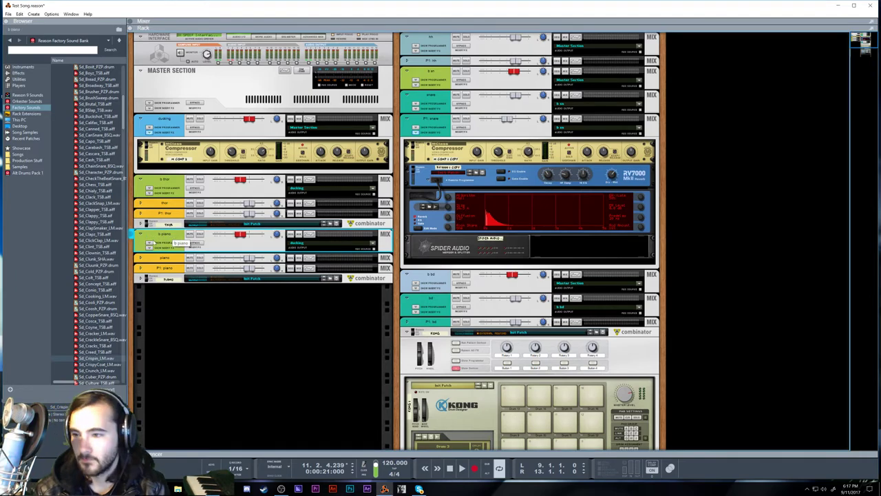
Unfold the piano Combinator and delete the Thor synth inside it.
{"action": "left_click", "coordinate": [141, 278]}
{"action": "key", "text": "Delete"}
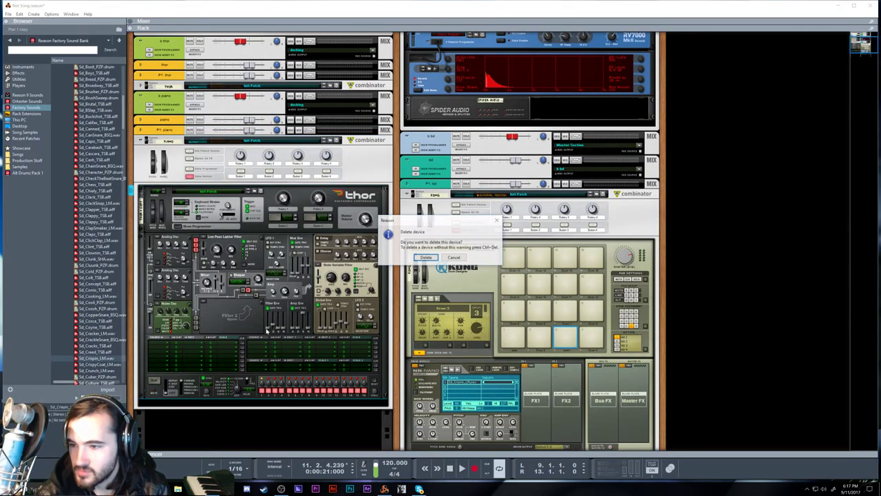
{"action": "left_click", "coordinate": [426, 258]}
Add an NN-XT sampler inside the piano Combinator.
{"action": "right_click", "coordinate": [236, 186]}
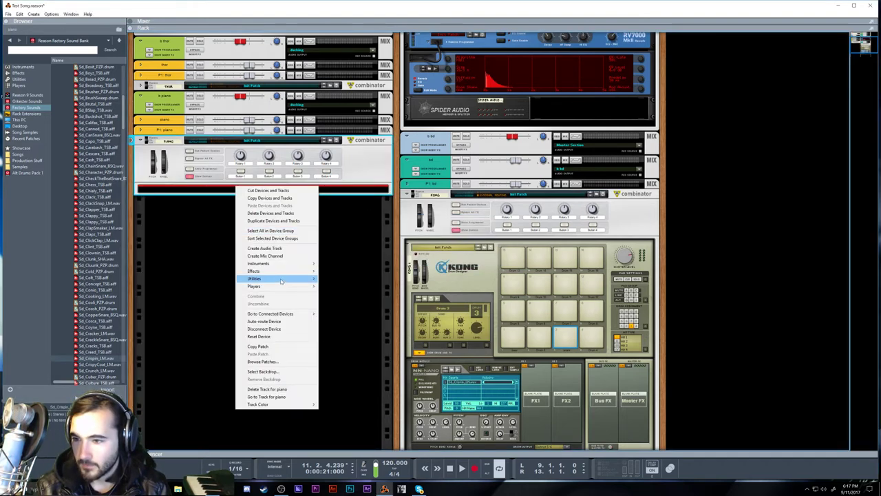
{"action": "mouse_move", "coordinate": [282, 278]}
{"action": "mouse_move", "coordinate": [260, 263]}
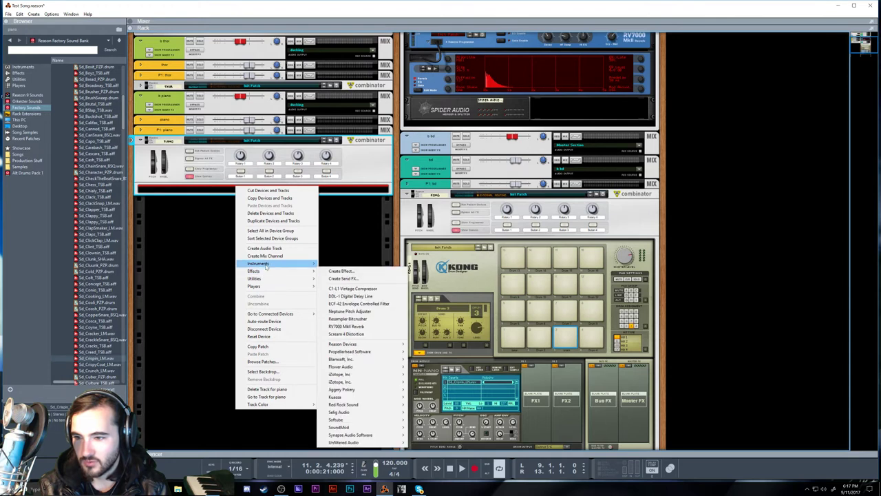
{"action": "mouse_move", "coordinate": [355, 336]}
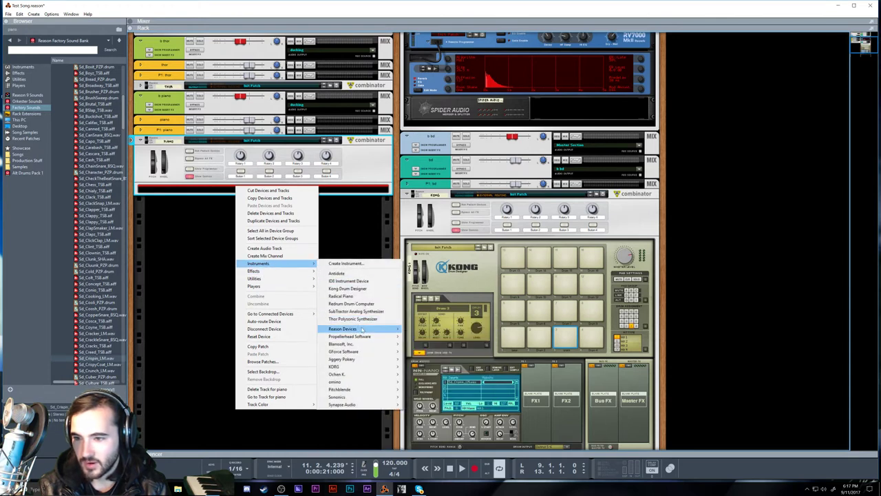
{"action": "left_click", "coordinate": [473, 387]}
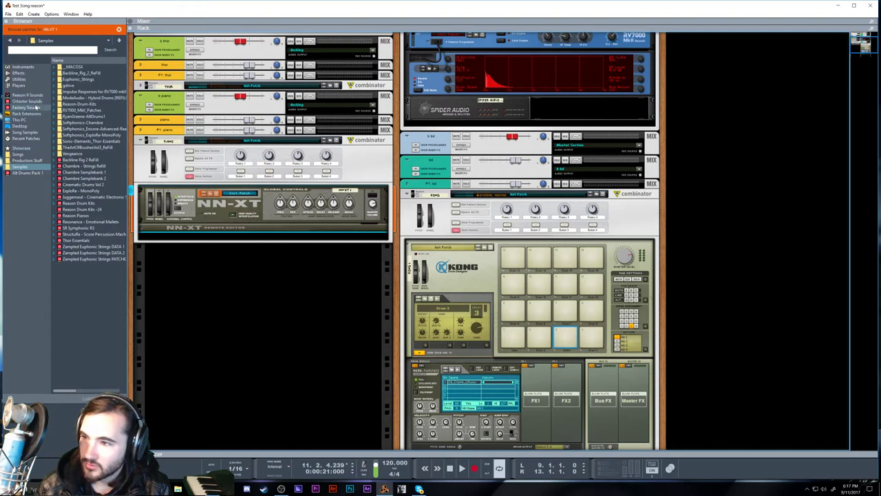
Load the B GrandPiano 1.0 patch from the factory NN-XT Sampler Patches into the new NN-XT.
{"action": "left_click", "coordinate": [36, 108]}
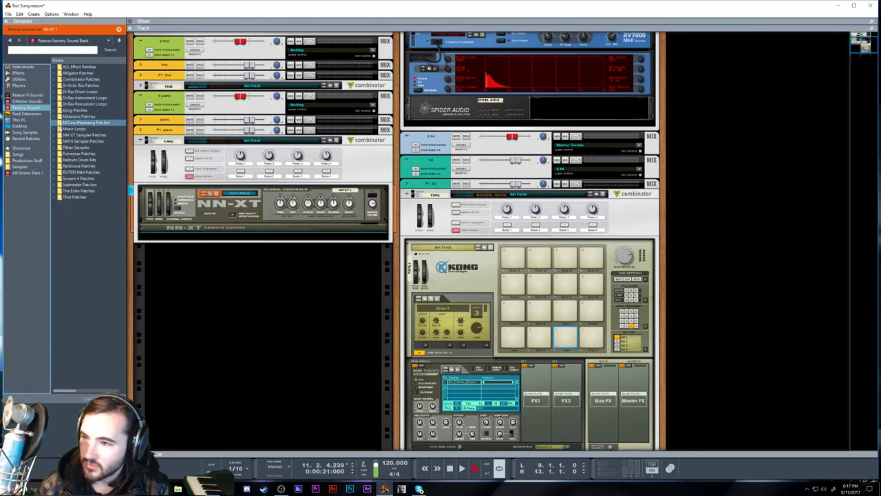
{"action": "left_click", "coordinate": [54, 135]}
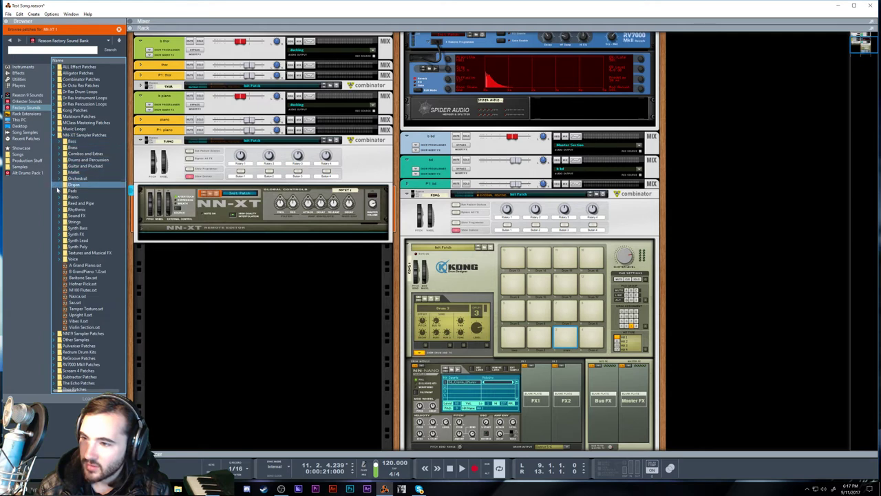
{"action": "double_click", "coordinate": [93, 251]}
{"action": "left_click", "coordinate": [84, 262]}
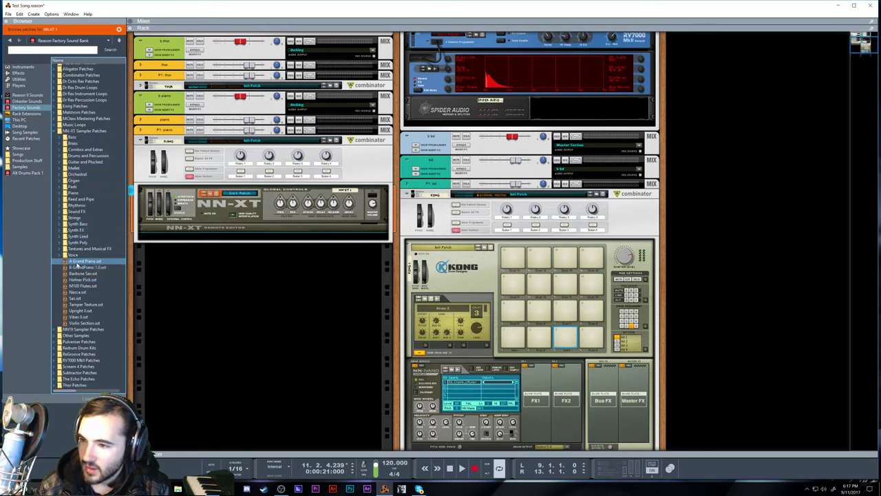
{"action": "left_click_drag", "start_coordinate": [84, 267], "coordinate": [260, 221]}
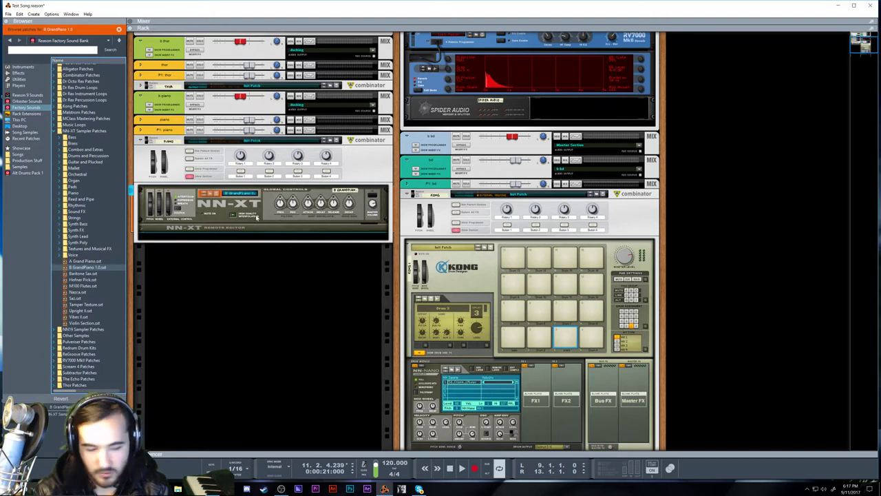
Show the sequencer, split the piano track's clip at bar 9 and delete the part before it.
{"action": "key", "text": "F7"}
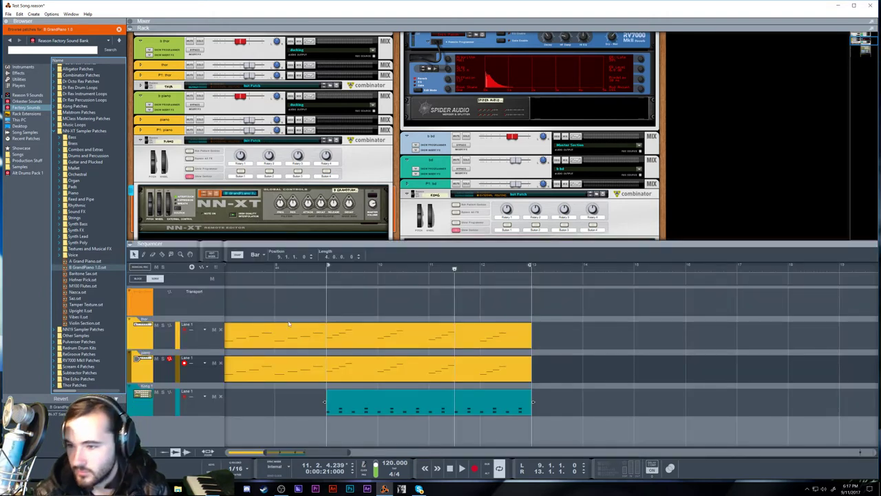
{"action": "left_click", "coordinate": [364, 356]}
{"action": "key", "text": "r"}
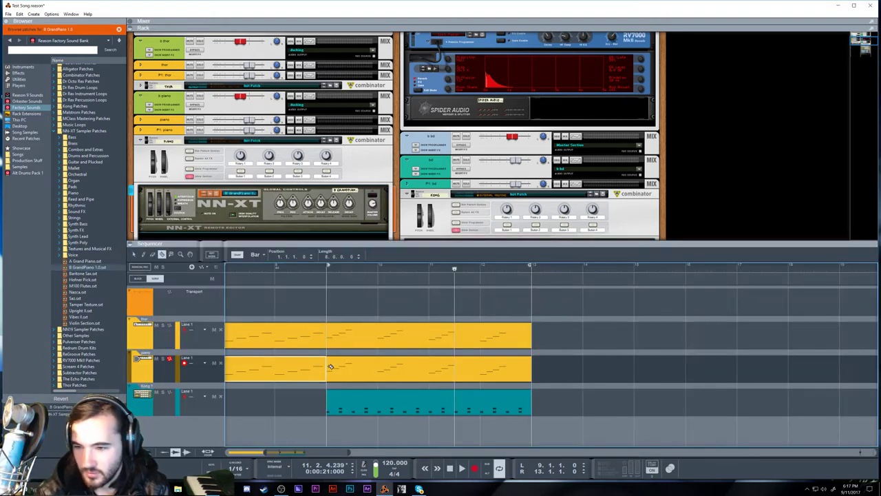
{"action": "key", "text": "q"}
{"action": "key", "text": "Delete"}
{"action": "double_click", "coordinate": [454, 368]}
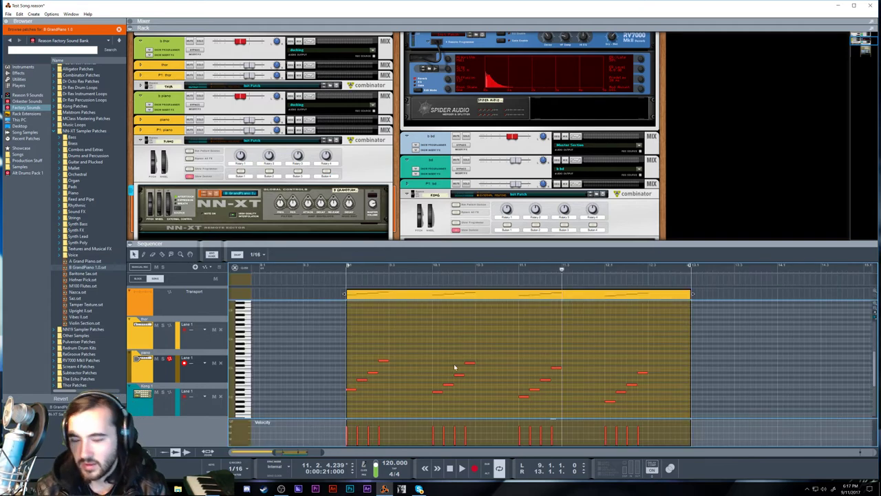
{"action": "left_click_drag", "start_coordinate": [318, 312], "coordinate": [397, 376]}
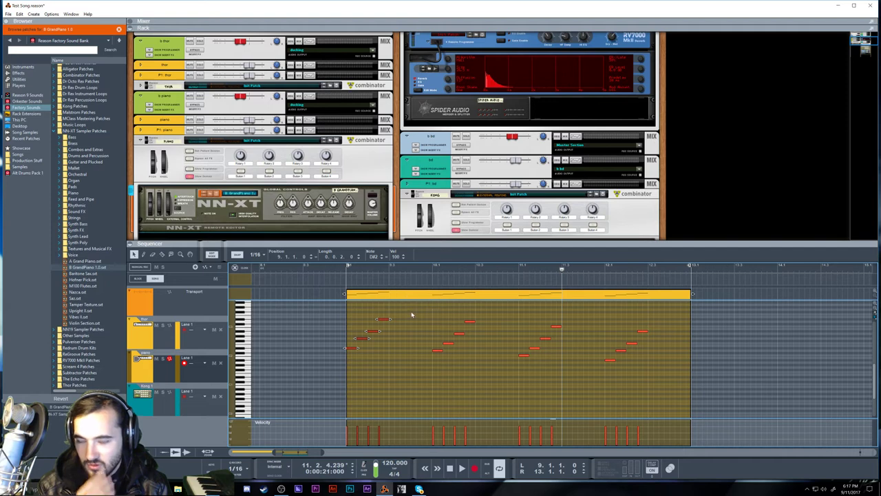
{"action": "key", "text": "ctrl+e"}
{"action": "left_click_drag", "start_coordinate": [382, 366], "coordinate": [737, 328]}
{"action": "key", "text": "ctrl+z"}
{"action": "left_click_drag", "start_coordinate": [465, 372], "coordinate": [777, 370]}
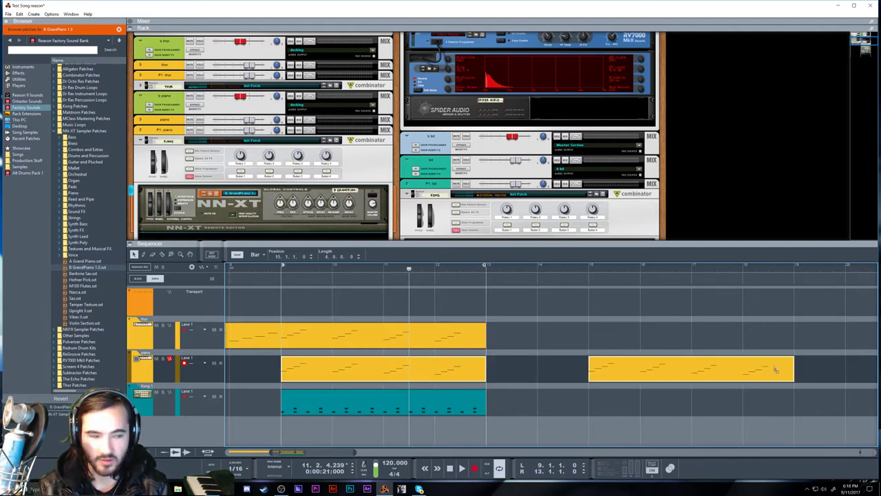
{"action": "left_click", "coordinate": [775, 369]}
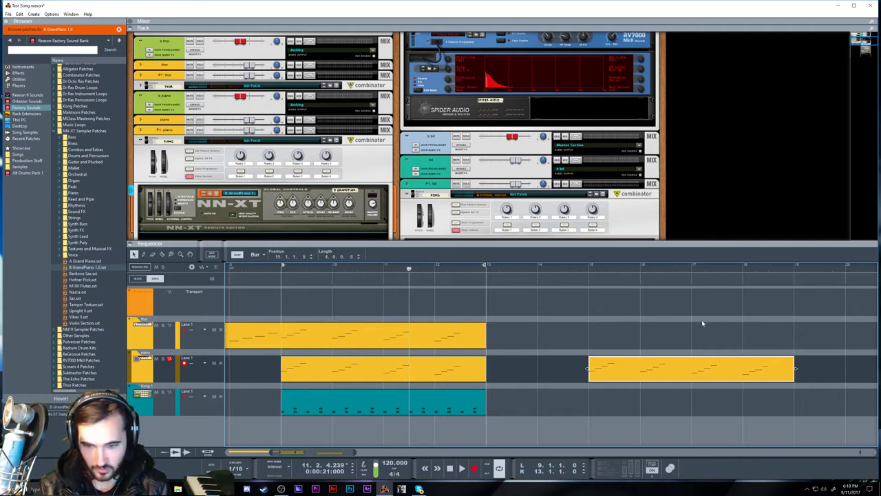
{"action": "key", "text": "ctrl+z"}
In the piano clip, align each arpeggio's notes to the start of bars 9, 10, 11 and 12, and lengthen all notes to one bar.
{"action": "double_click", "coordinate": [356, 376]}
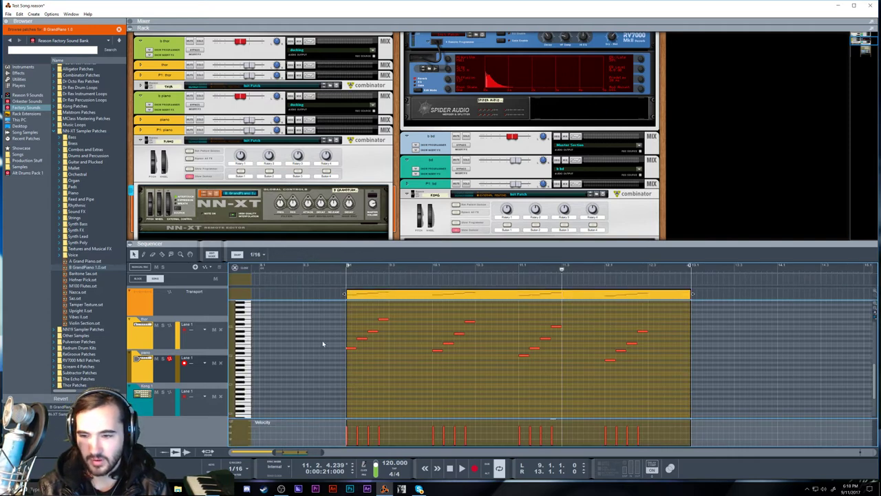
{"action": "left_click_drag", "start_coordinate": [323, 315], "coordinate": [402, 415]}
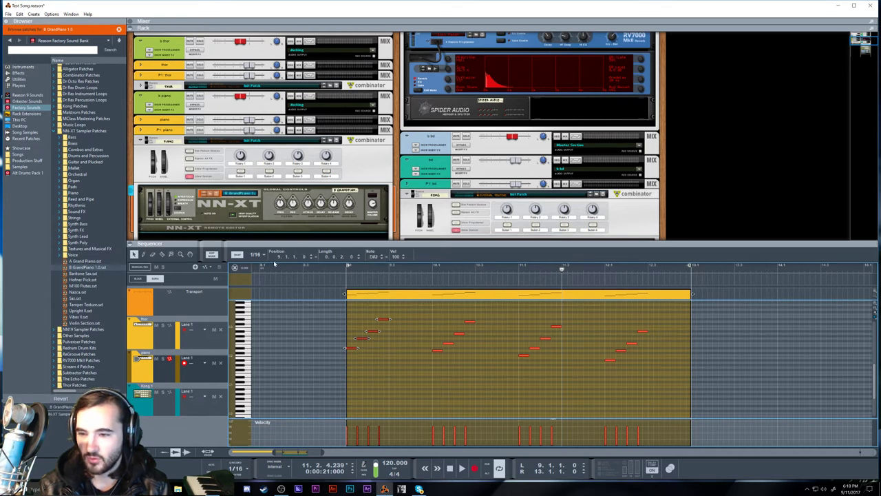
{"action": "left_click", "coordinate": [316, 257]}
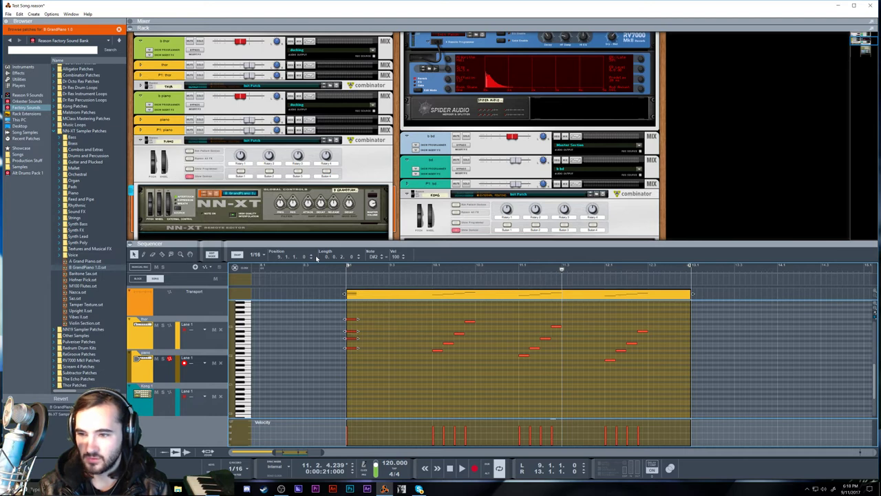
{"action": "left_click_drag", "start_coordinate": [416, 313], "coordinate": [486, 395]}
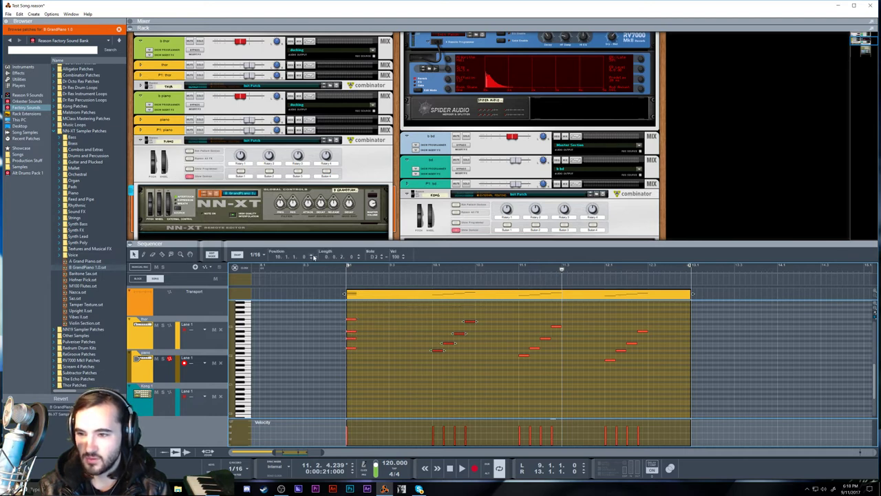
{"action": "left_click", "coordinate": [316, 257]}
{"action": "left_click_drag", "start_coordinate": [481, 310], "coordinate": [562, 377]}
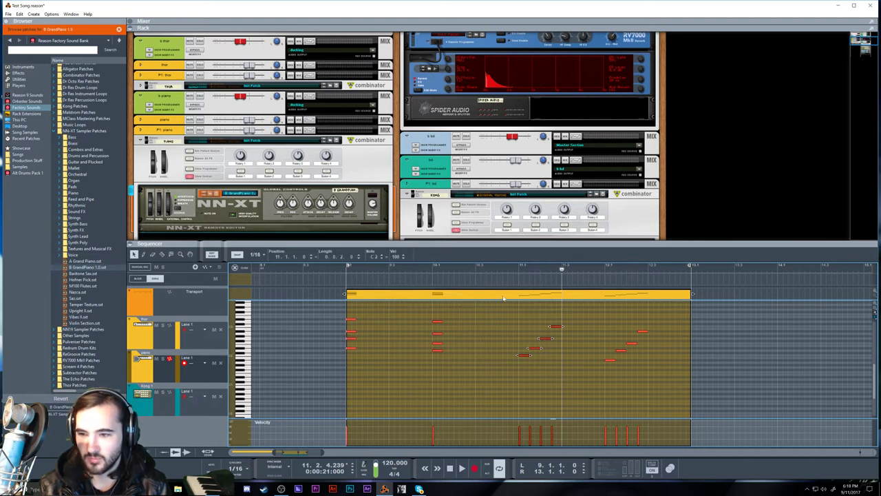
{"action": "left_click", "coordinate": [315, 257]}
{"action": "left_click_drag", "start_coordinate": [593, 319], "coordinate": [650, 363]}
{"action": "left_click", "coordinate": [316, 256]}
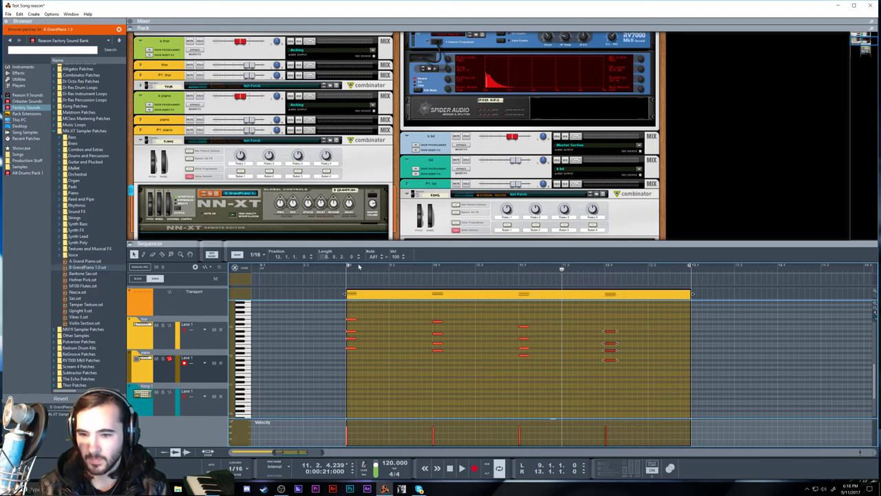
{"action": "left_click_drag", "start_coordinate": [658, 407], "coordinate": [432, 345]}
Check the b piano bus's output routing and play the song from bar 9.
{"action": "left_click", "coordinate": [331, 269]}
{"action": "scroll", "coordinate": [200, 136], "scroll_direction": "up", "scroll_amount": 2}
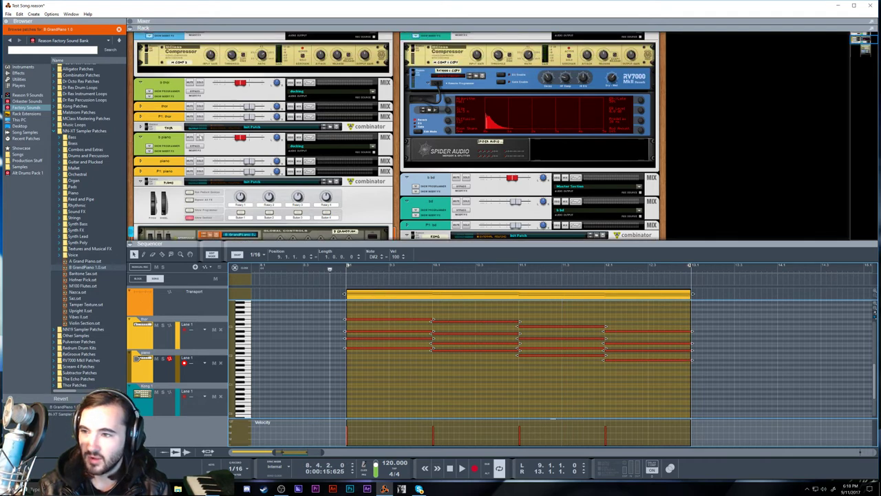
{"action": "left_click", "coordinate": [240, 149]}
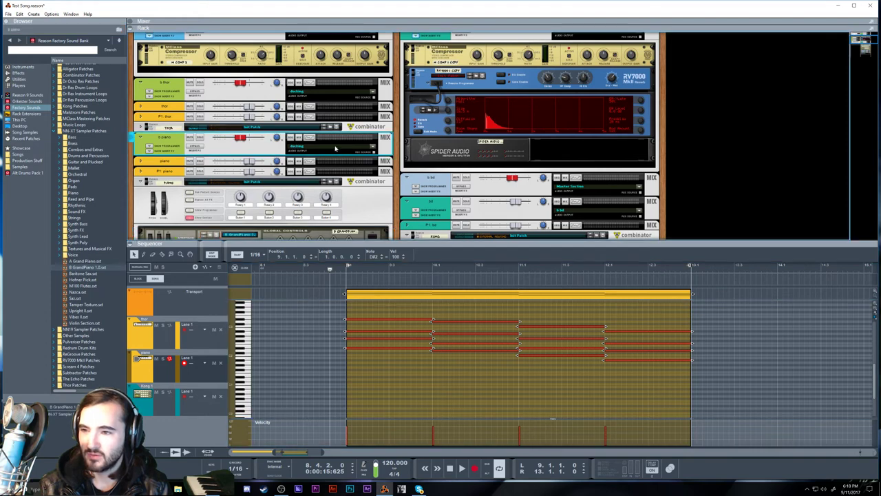
{"action": "scroll", "coordinate": [335, 148], "scroll_direction": "up", "scroll_amount": 2}
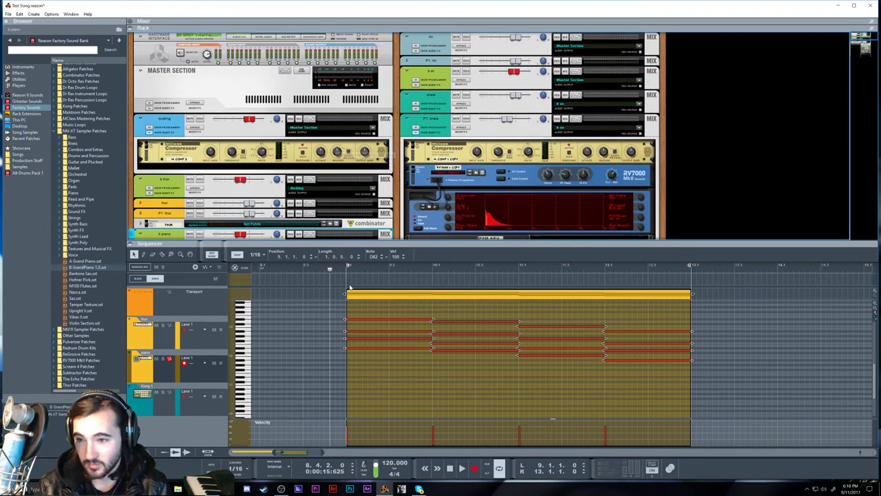
{"action": "left_click", "coordinate": [346, 269]}
{"action": "key", "text": "space"}
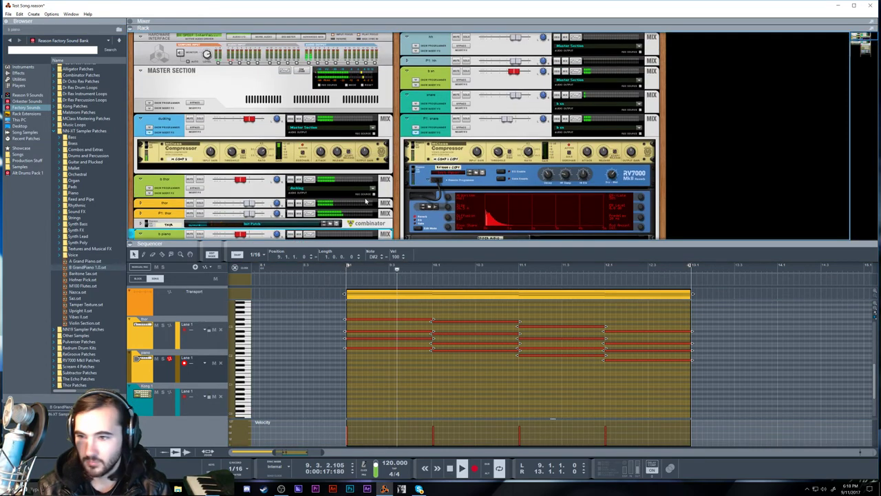
{"action": "key", "text": "space"}
Cable the NN-XT's main audio outputs to the piano Combinator's From Devices inputs on the back of the rack.
{"action": "scroll", "coordinate": [366, 201], "scroll_direction": "down", "scroll_amount": 3}
{"action": "key", "text": "Tab"}
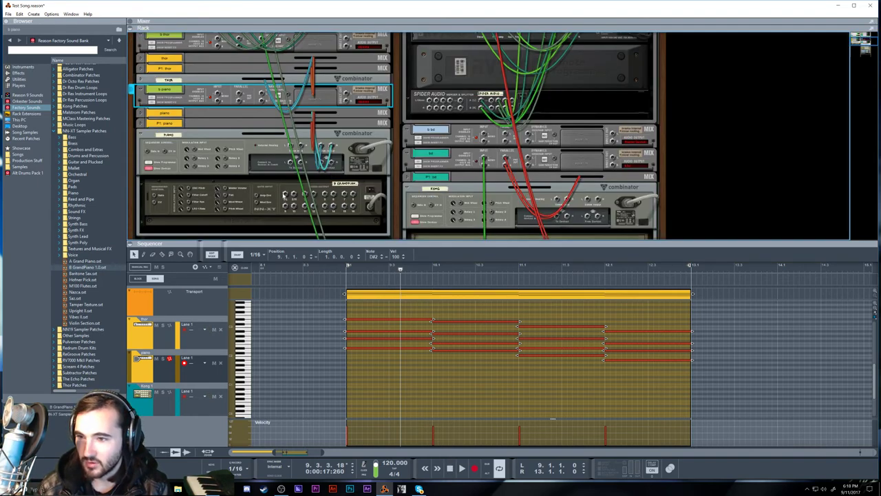
{"action": "left_click_drag", "start_coordinate": [284, 196], "coordinate": [321, 164]}
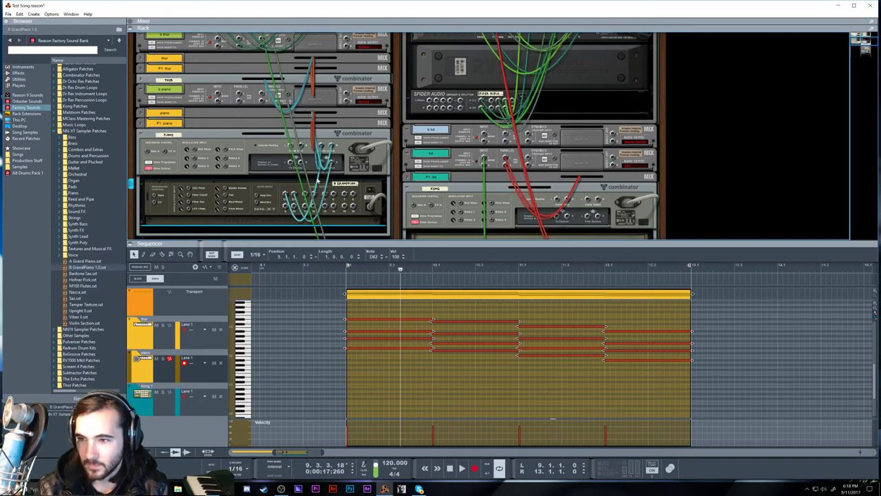
{"action": "key", "text": "Tab"}
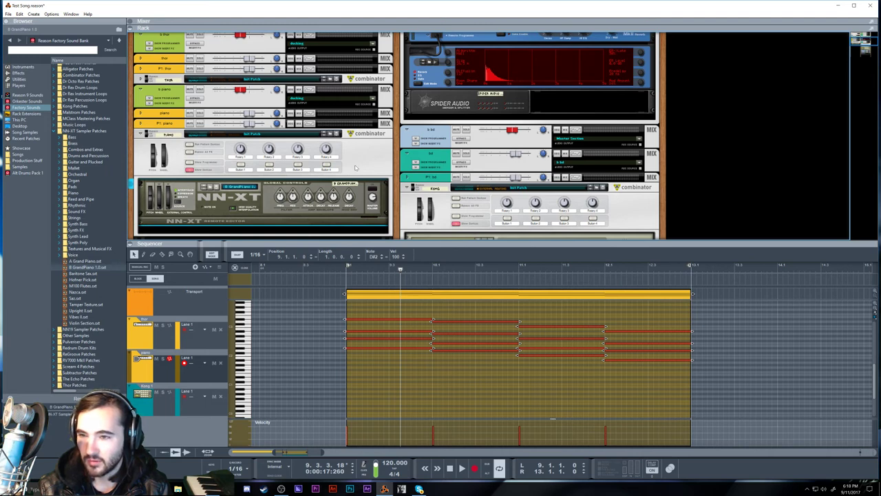
Play the song from bar 9 to hear the piano chords together with the synth and drums.
{"action": "left_click", "coordinate": [347, 268]}
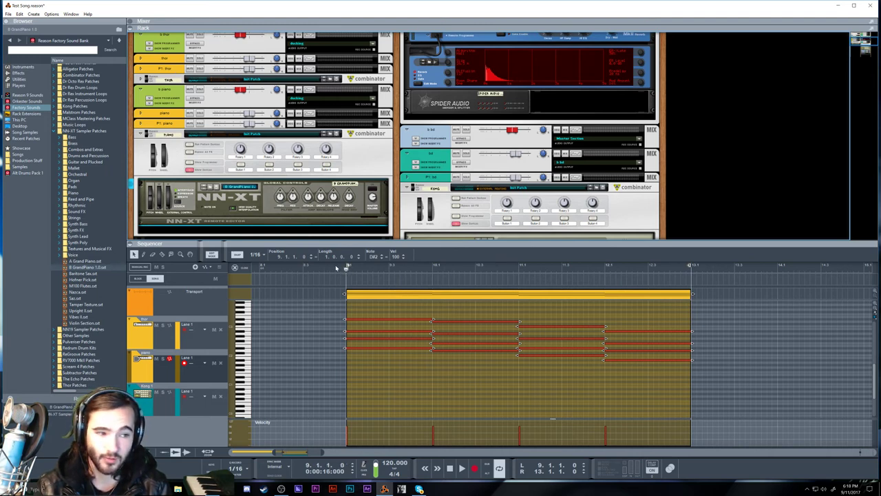
{"action": "key", "text": "space"}
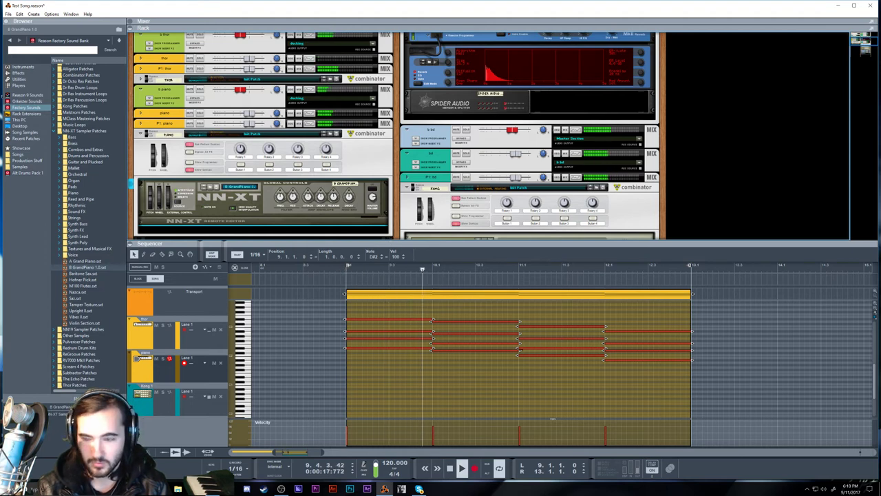
{"action": "left_click", "coordinate": [578, 316]}
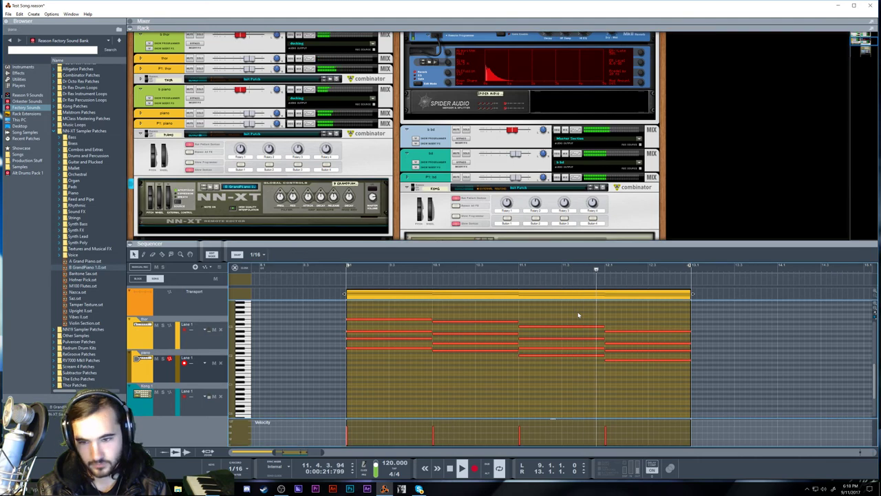
{"action": "right_click", "coordinate": [578, 315]}
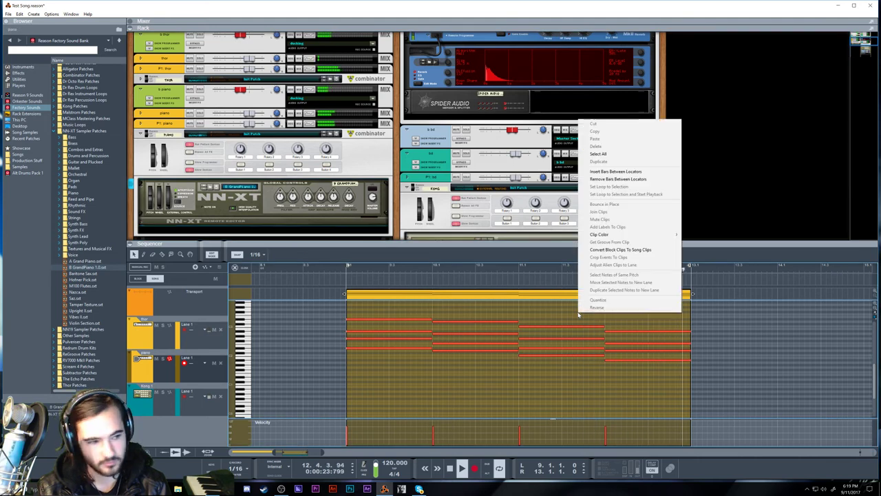
{"action": "left_click", "coordinate": [521, 383]}
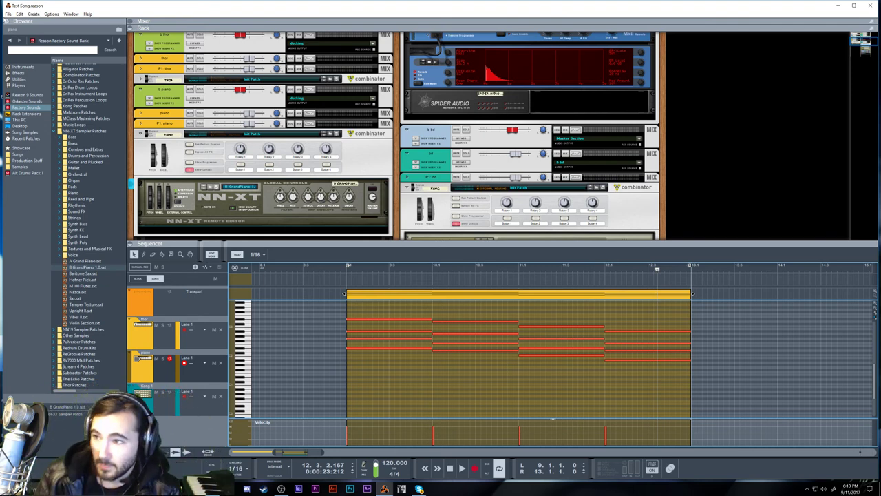
{"action": "left_click", "coordinate": [8, 14]}
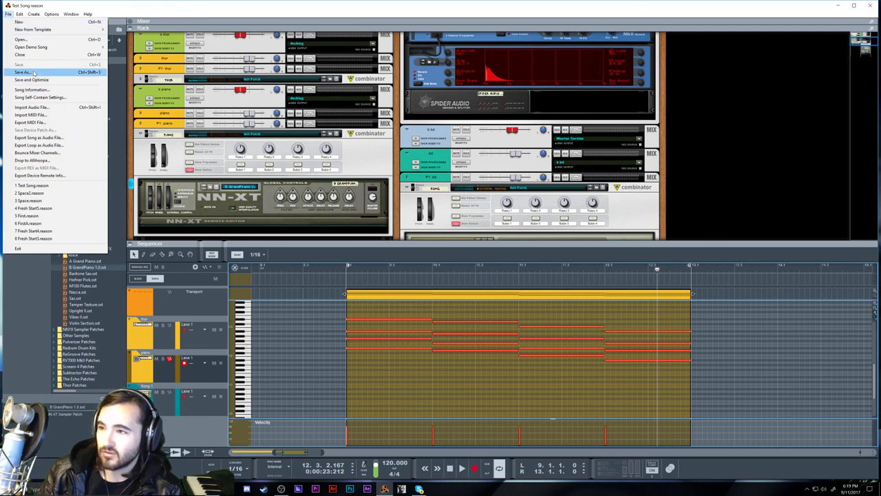
{"action": "left_click", "coordinate": [366, 310]}
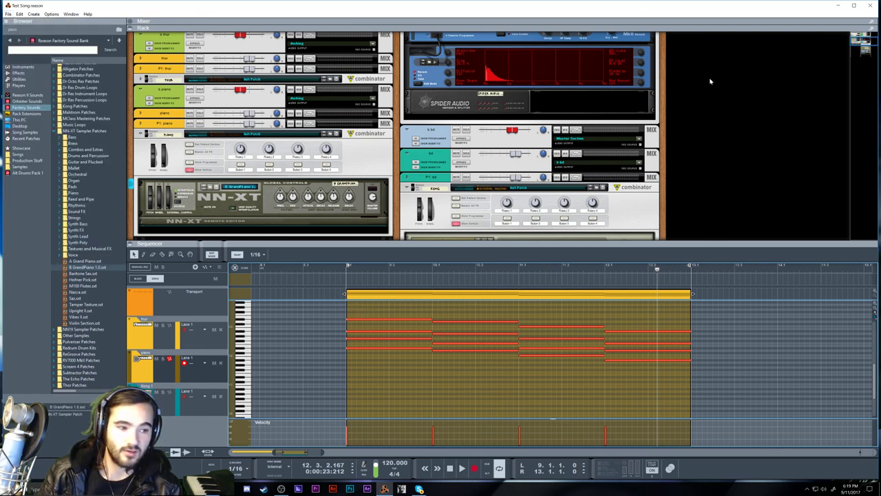